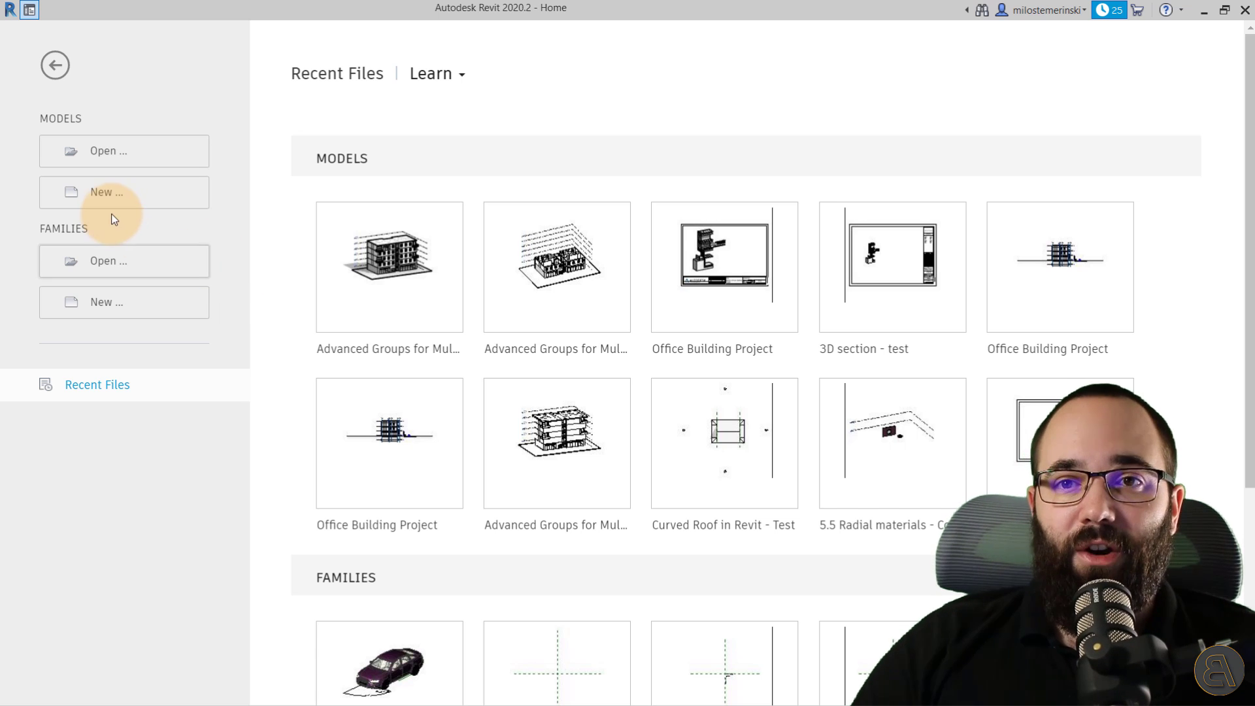
# Step: Create a new project from the Architecture Design Template - Metric
pyautogui.click(87, 208)
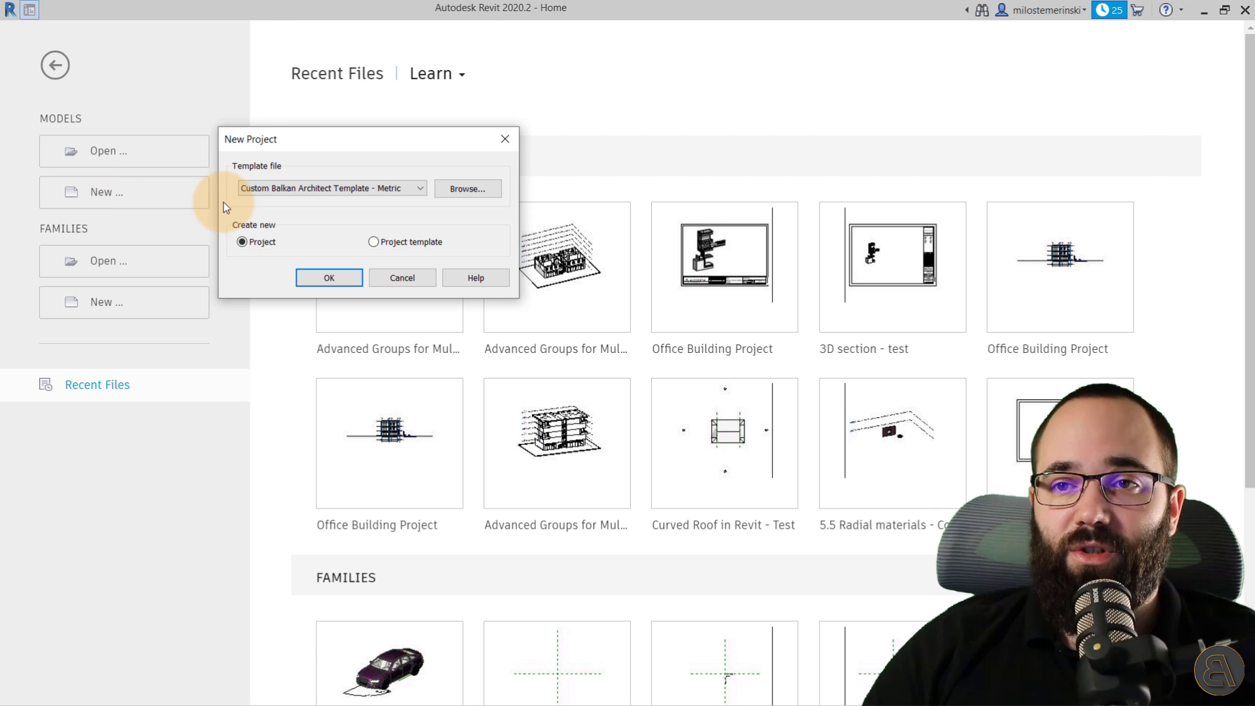
pyautogui.click(255, 189)
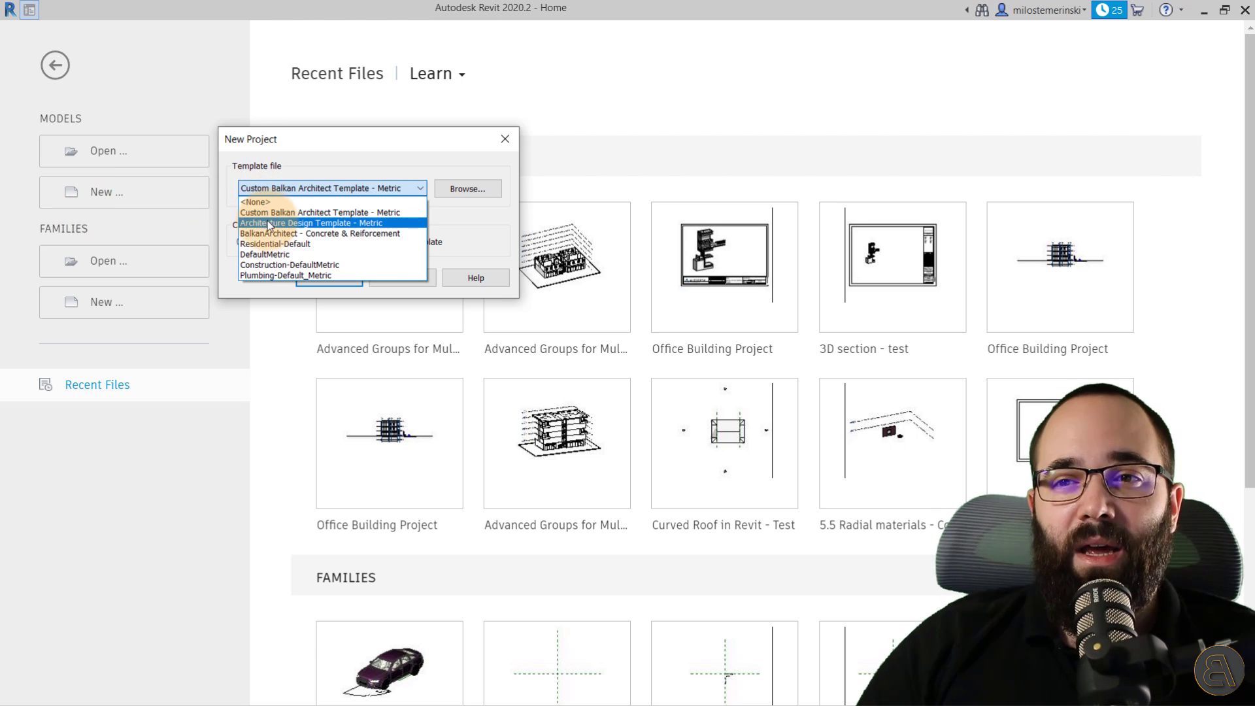
pyautogui.click(261, 226)
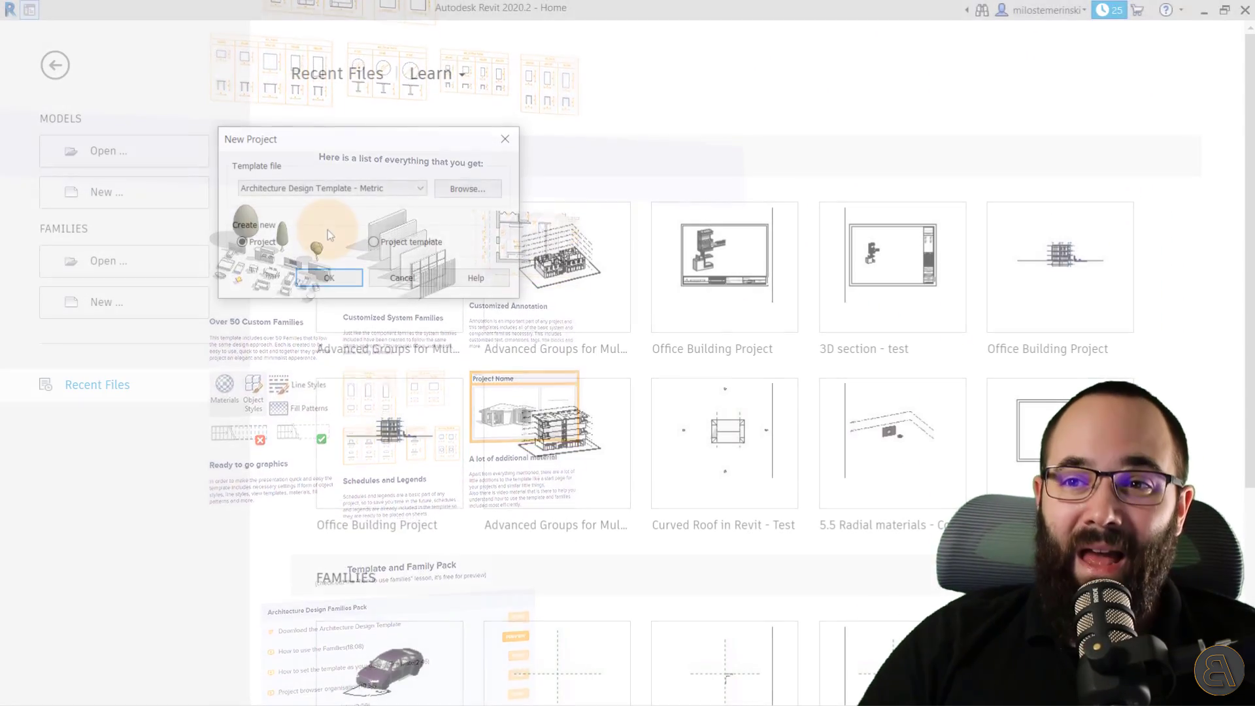
pyautogui.click(328, 278)
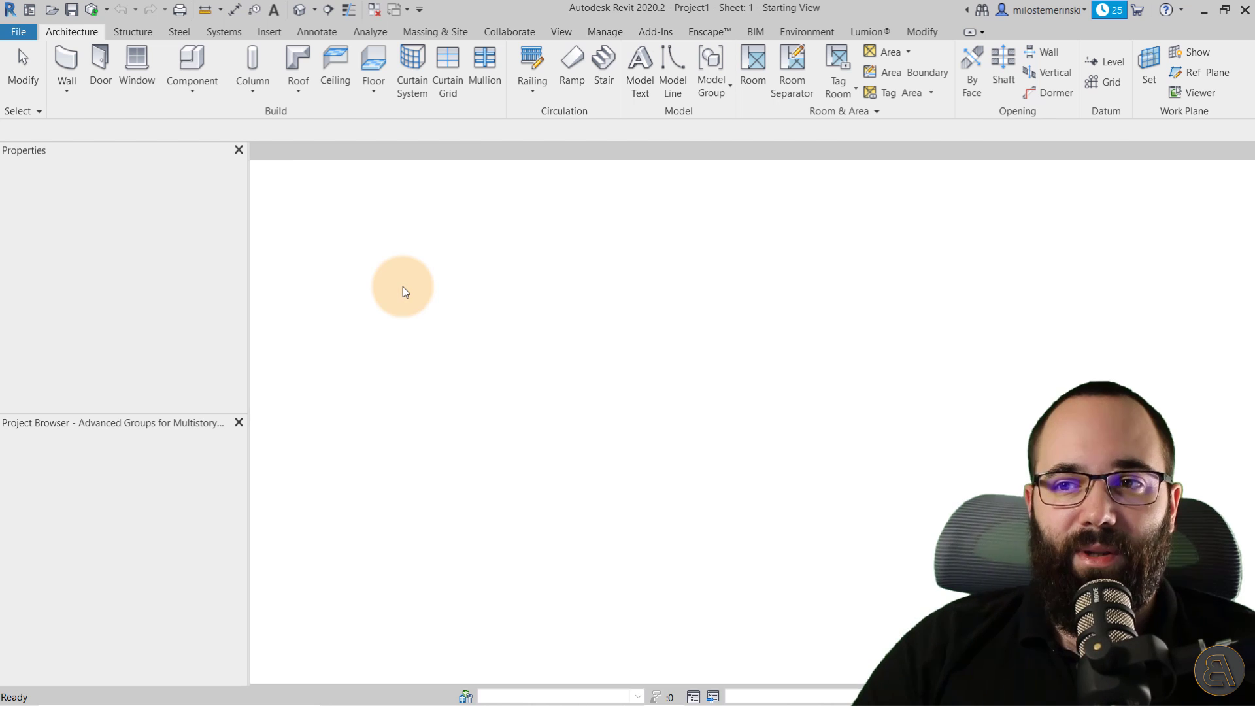
pyautogui.moveTo(322, 339); pyautogui.dragTo(317, 337, button='middle')
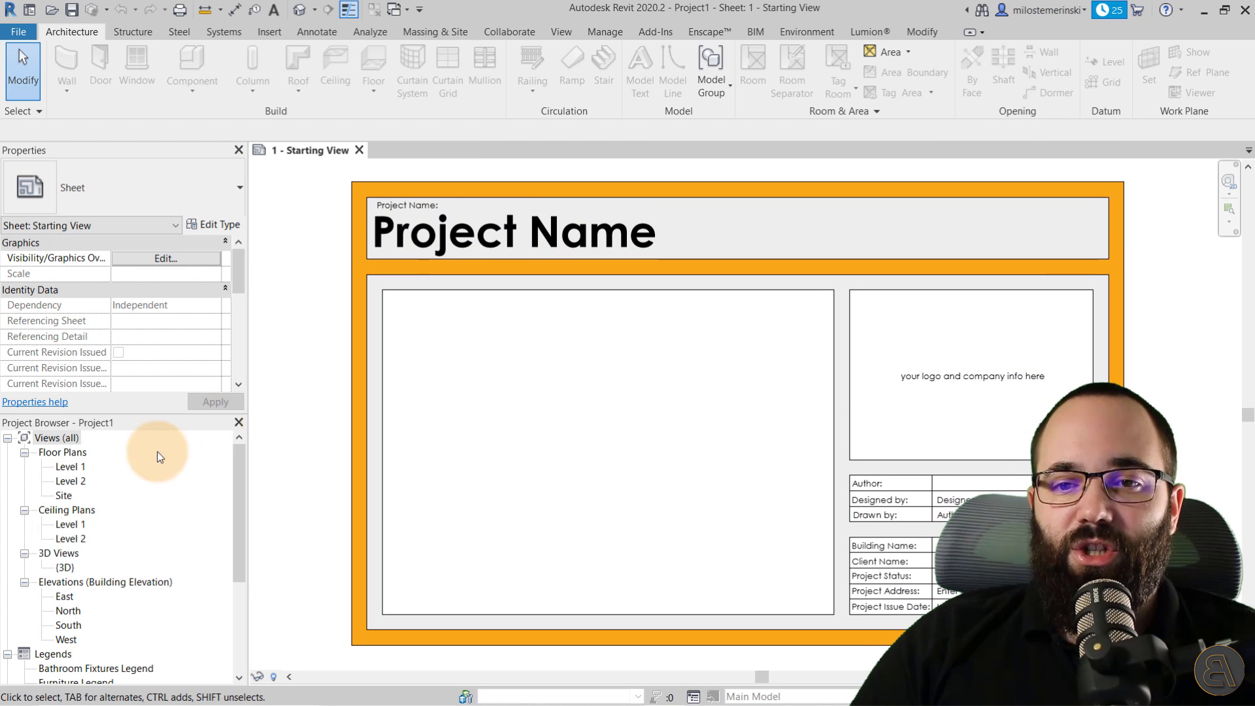
# Step: Open the Level 1 floor plan and close the Starting View sheet
pyautogui.doubleClick(76, 466)
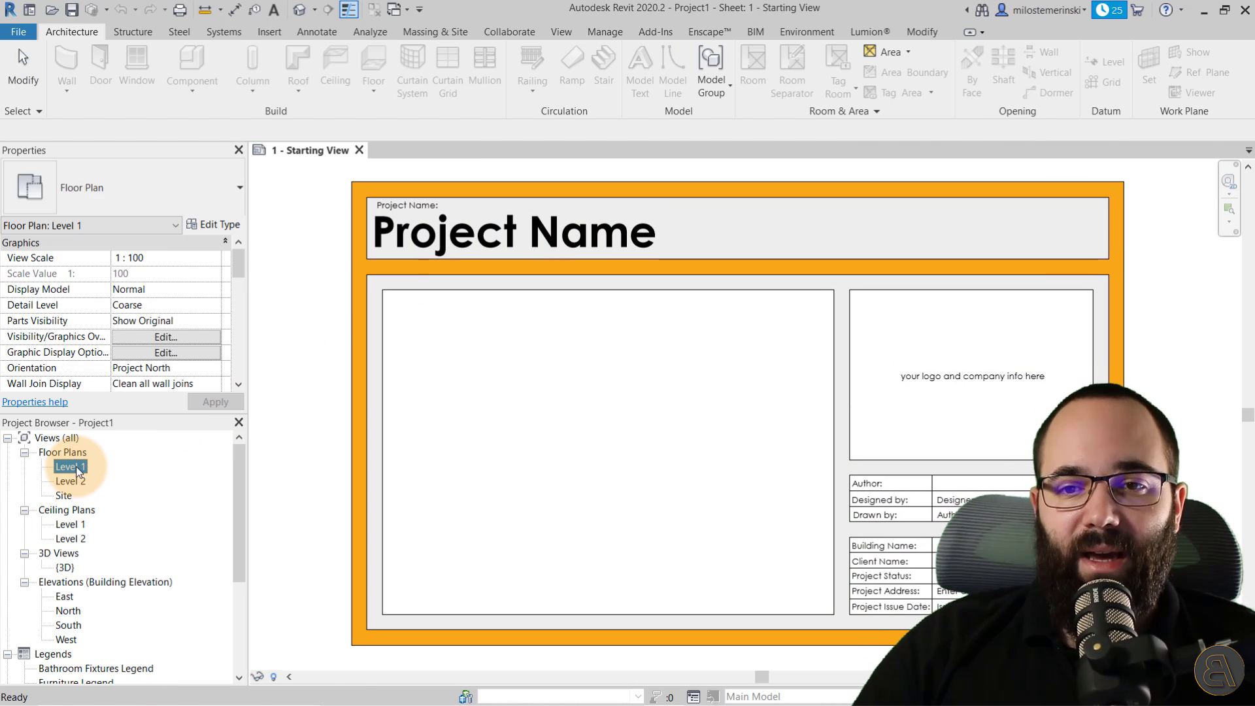
pyautogui.click(354, 151)
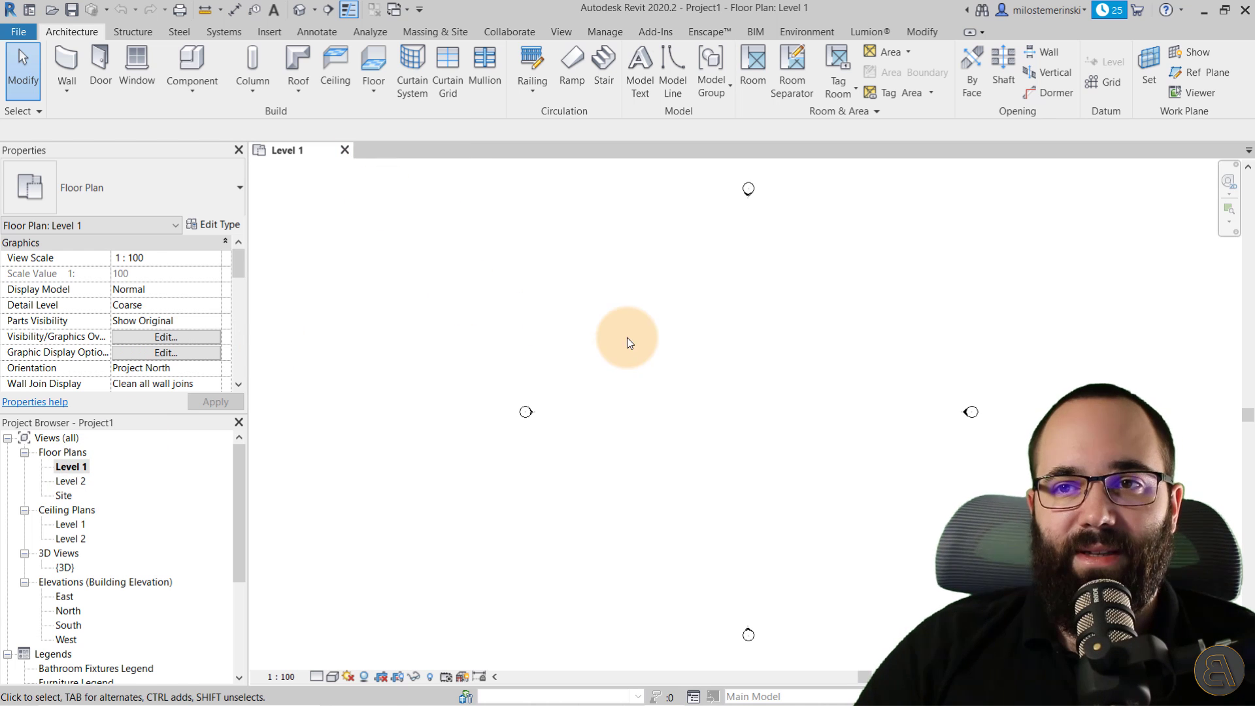
pyautogui.moveTo(626, 338); pyautogui.dragTo(510, 344, button='middle')
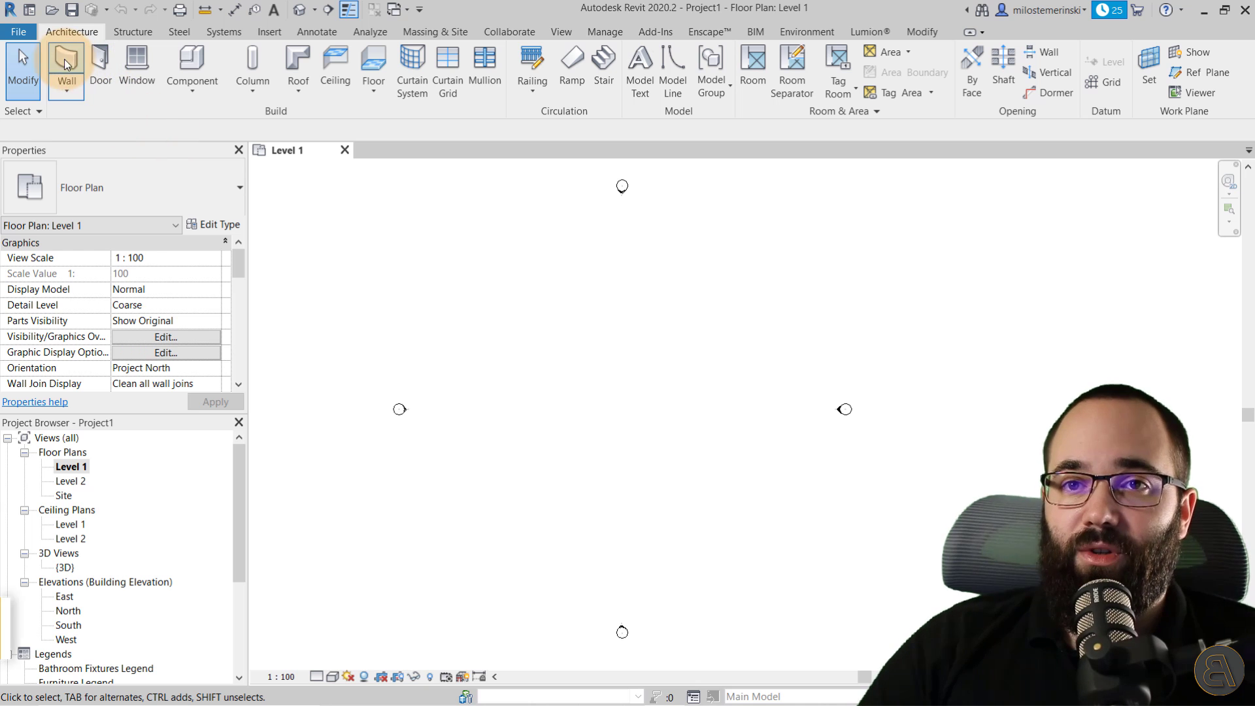
# Step: Draw a rectangle of Exterior Wall type walls, about 965 by 565, between the four elevation markers on Level 1
pyautogui.press('w')
pyautogui.press('a')
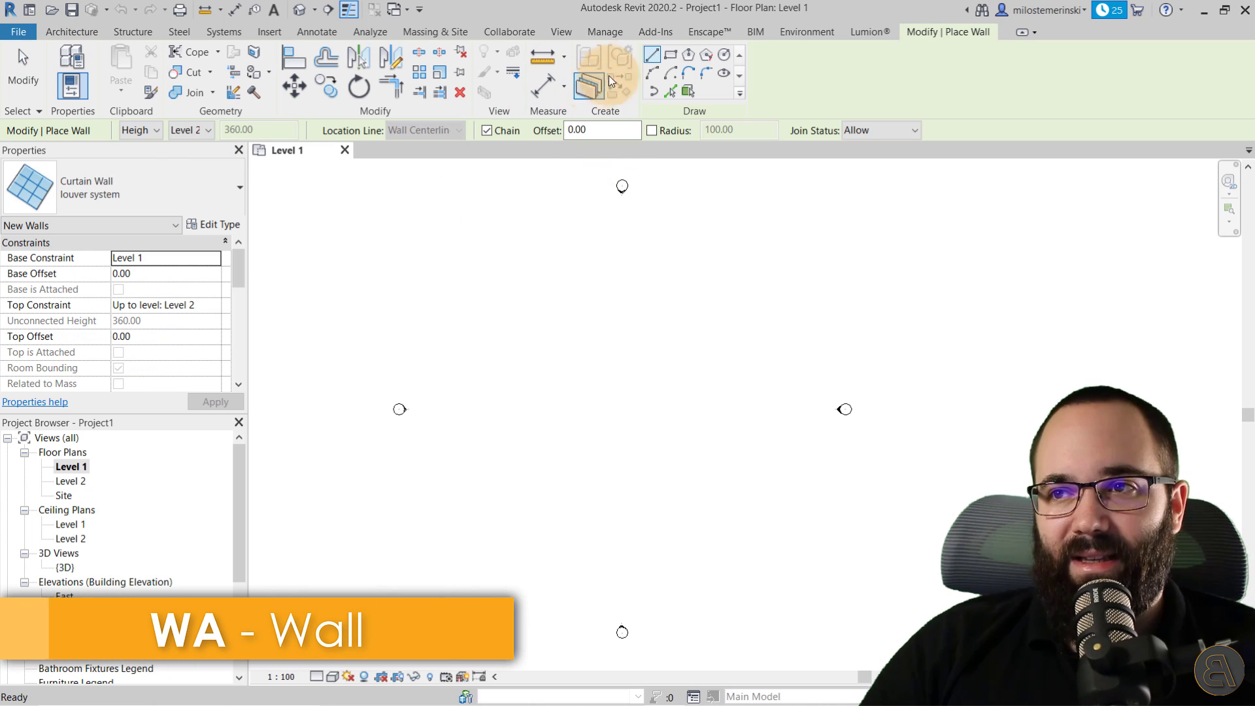
pyautogui.click(671, 55)
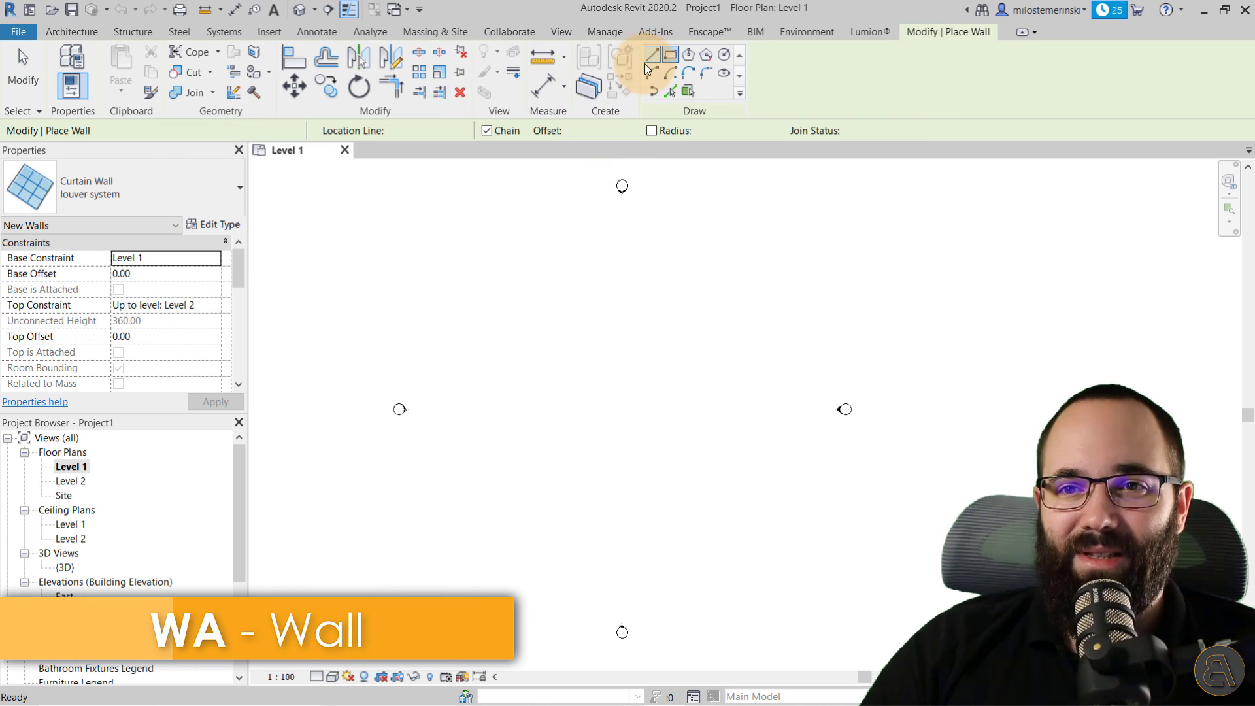
pyautogui.click(132, 206)
pyautogui.scroll(2, 76, 358)
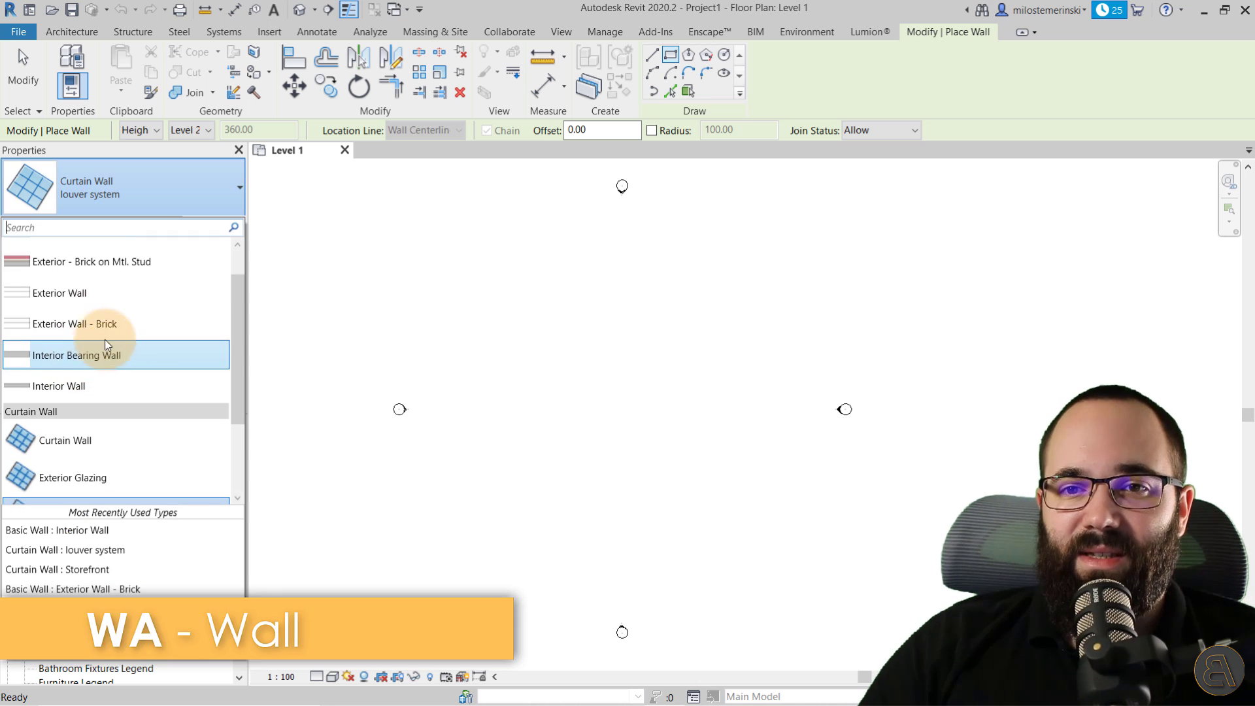
pyautogui.click(60, 293)
pyautogui.click(579, 375)
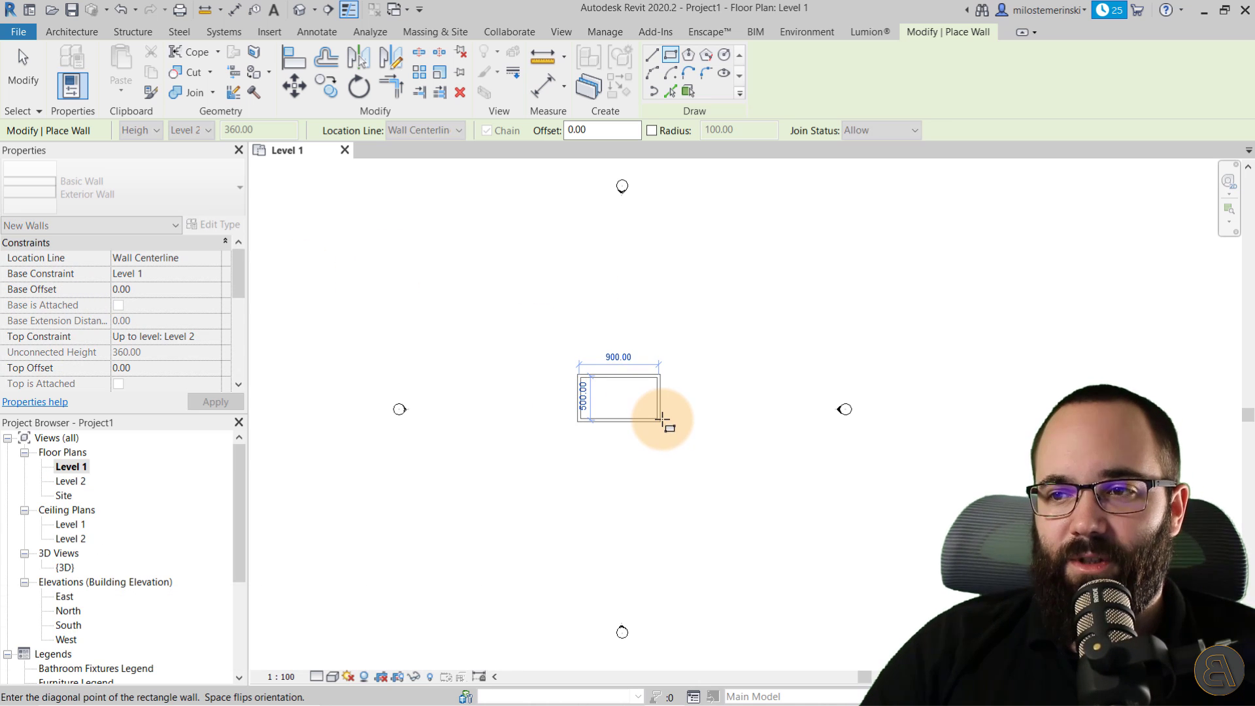
pyautogui.click(662, 419)
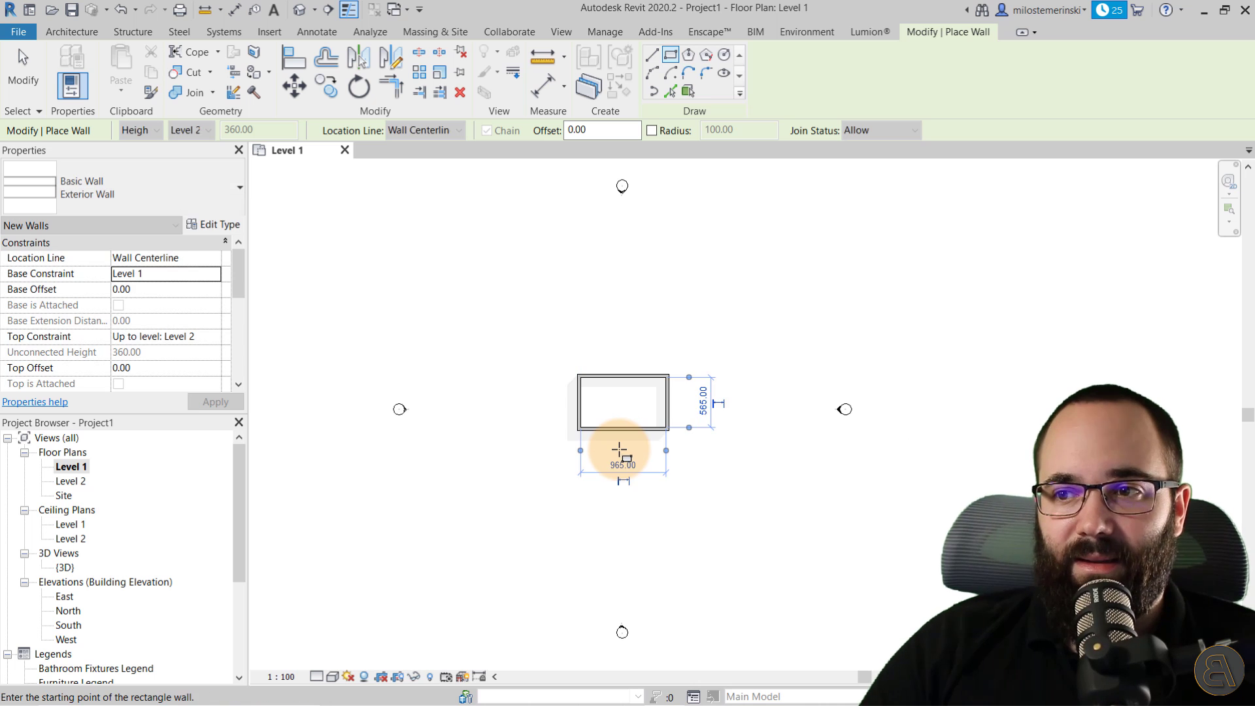
pyautogui.press('Escape')
pyautogui.press('Escape')
# Step: Select the whole chain of four walls and shift it slightly south
pyautogui.scroll(2, 625, 444)
pyautogui.press('Tab')
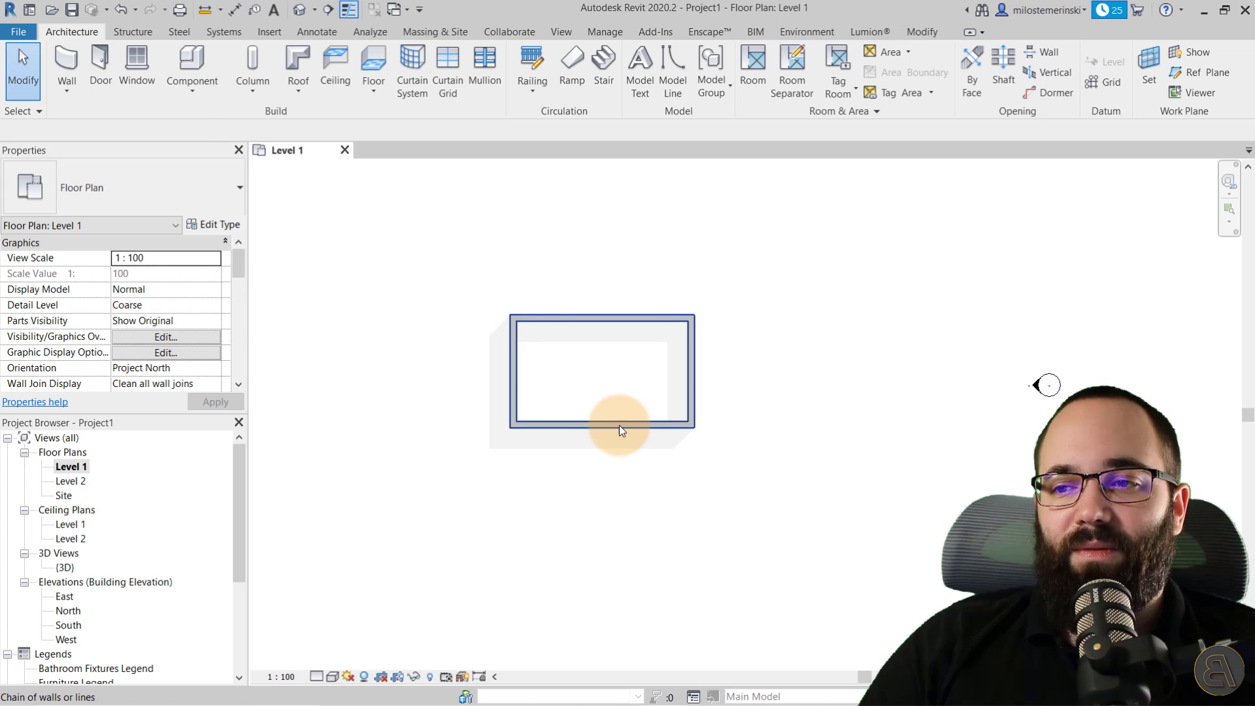
pyautogui.click(618, 456)
pyautogui.click(474, 360)
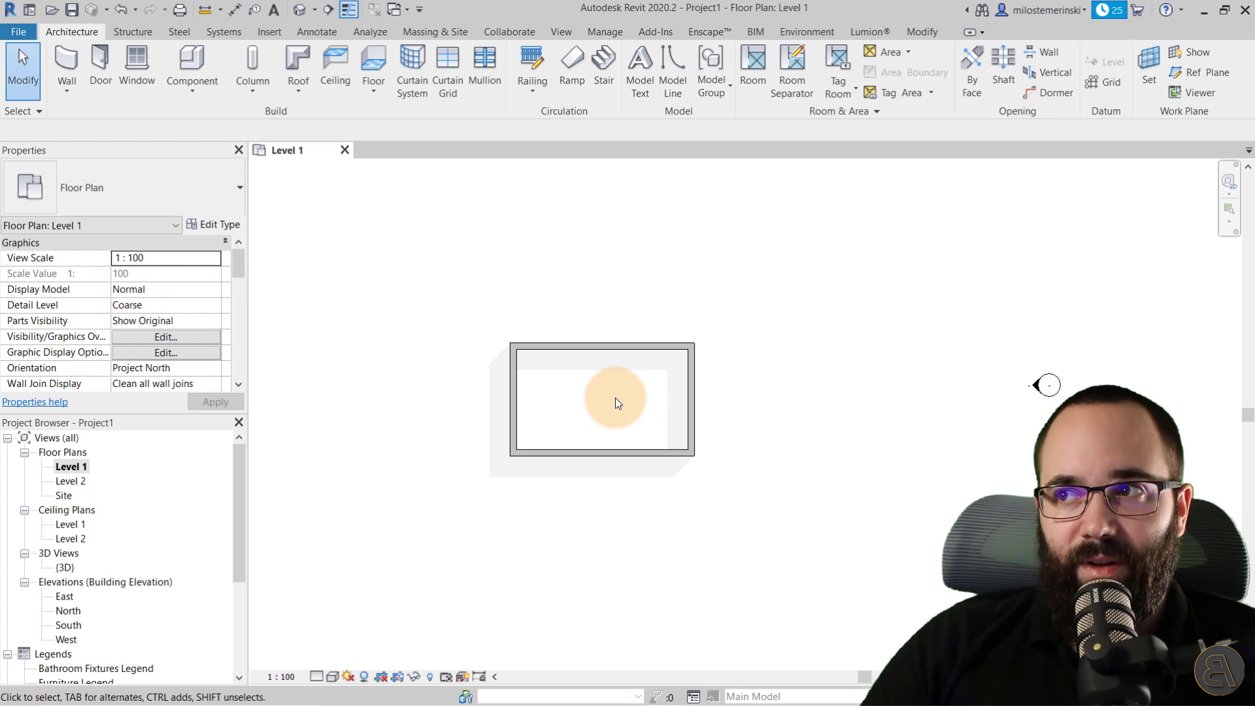
# Step: Select the four connected walls together and check their base and top constraints
pyautogui.press('Tab')
pyautogui.click(623, 342)
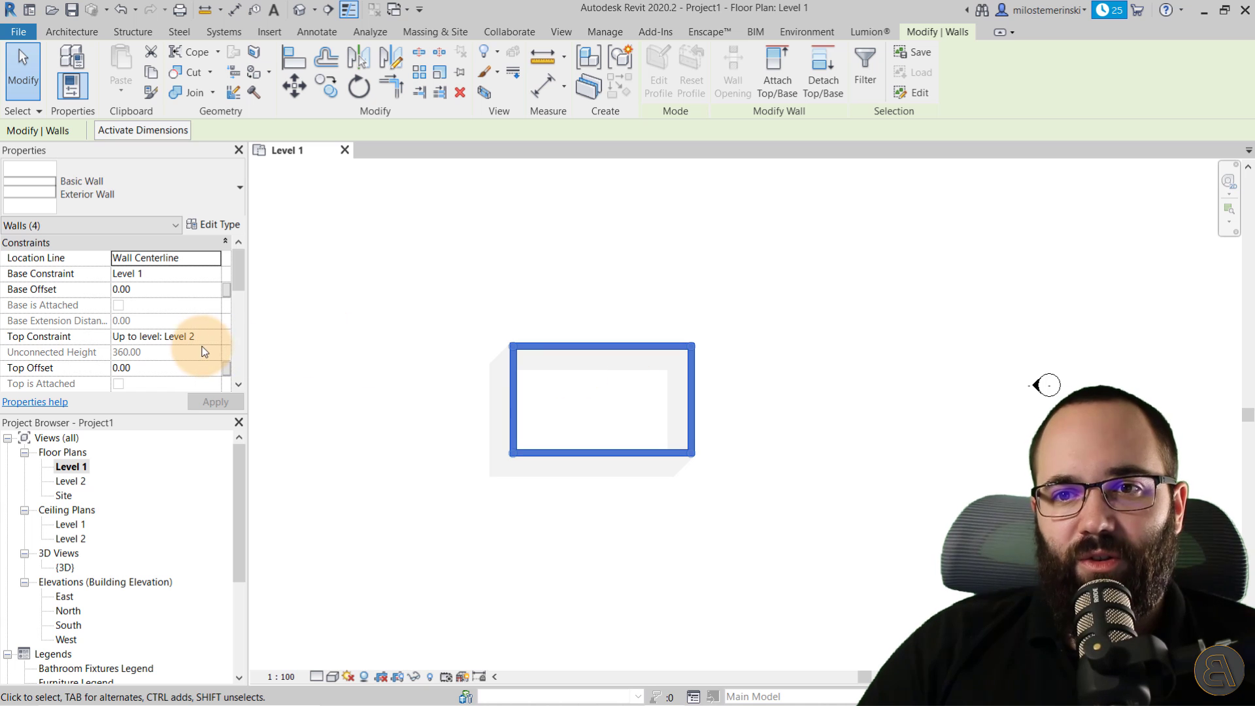
pyautogui.click(440, 410)
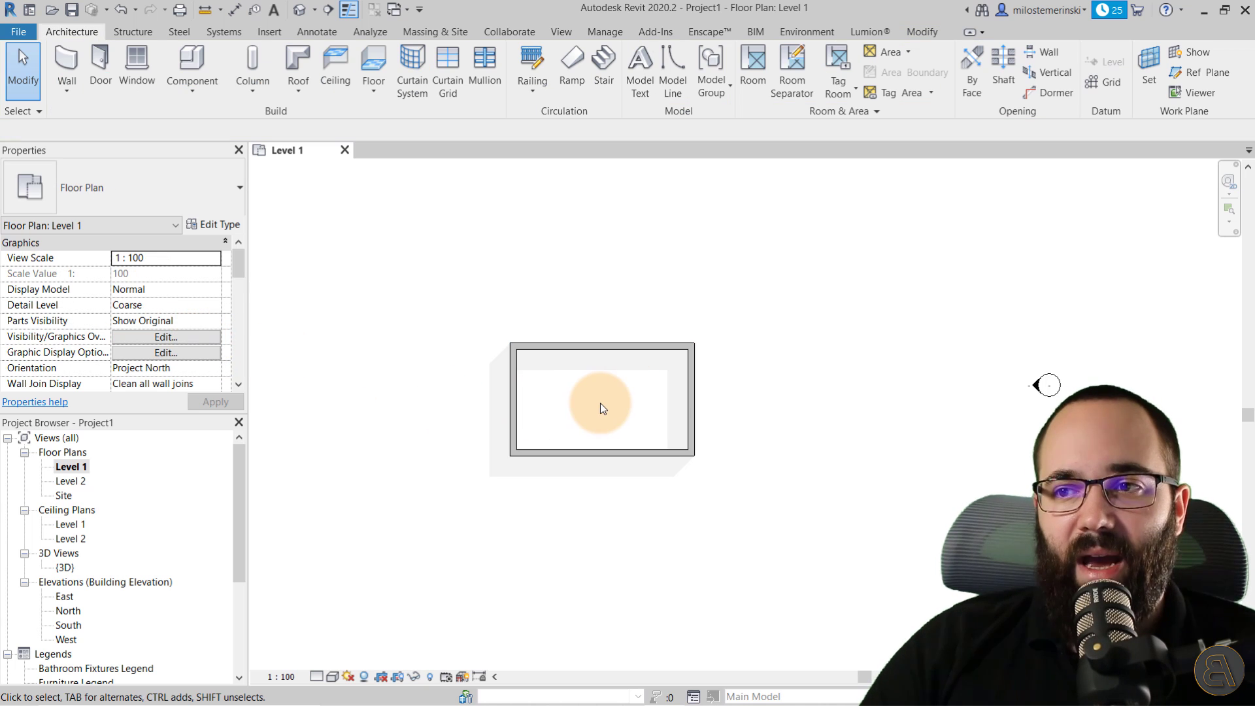
# Step: Place a horizontal reference plane through the midpoint of the west wall and extend both ends well beyond the building
pyautogui.press('r')
pyautogui.press('p')
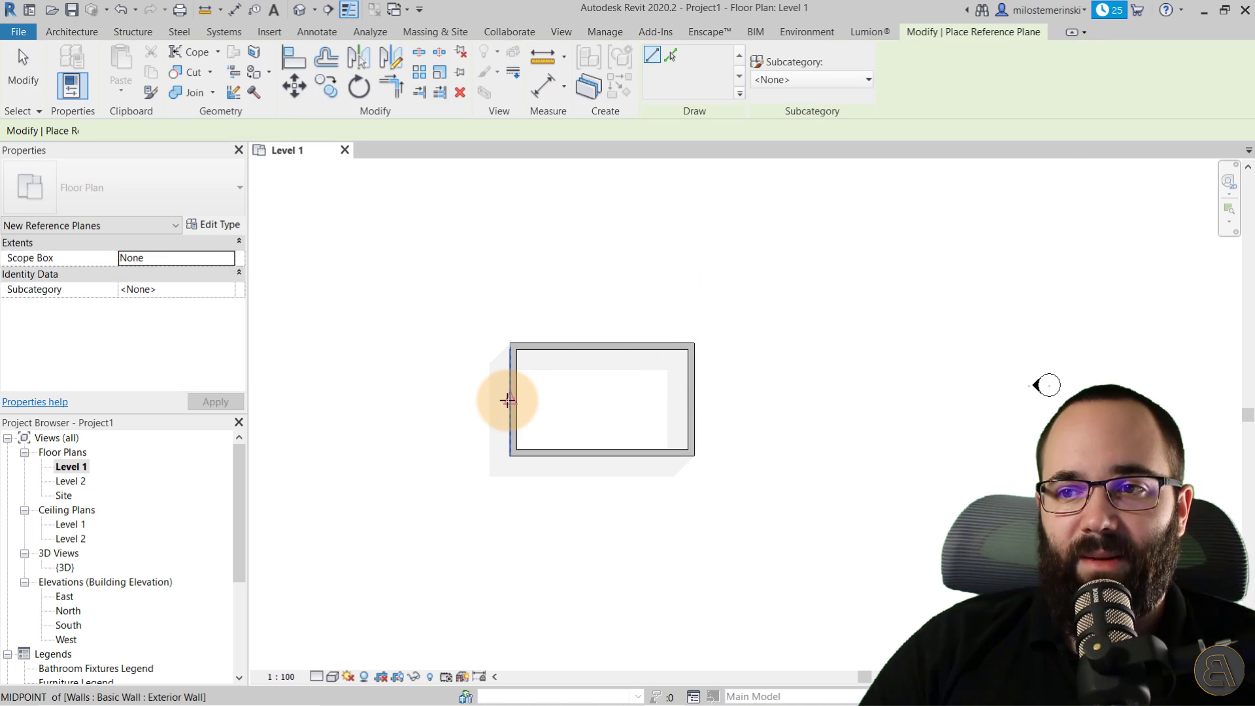
pyautogui.click(509, 398)
pyautogui.click(798, 391)
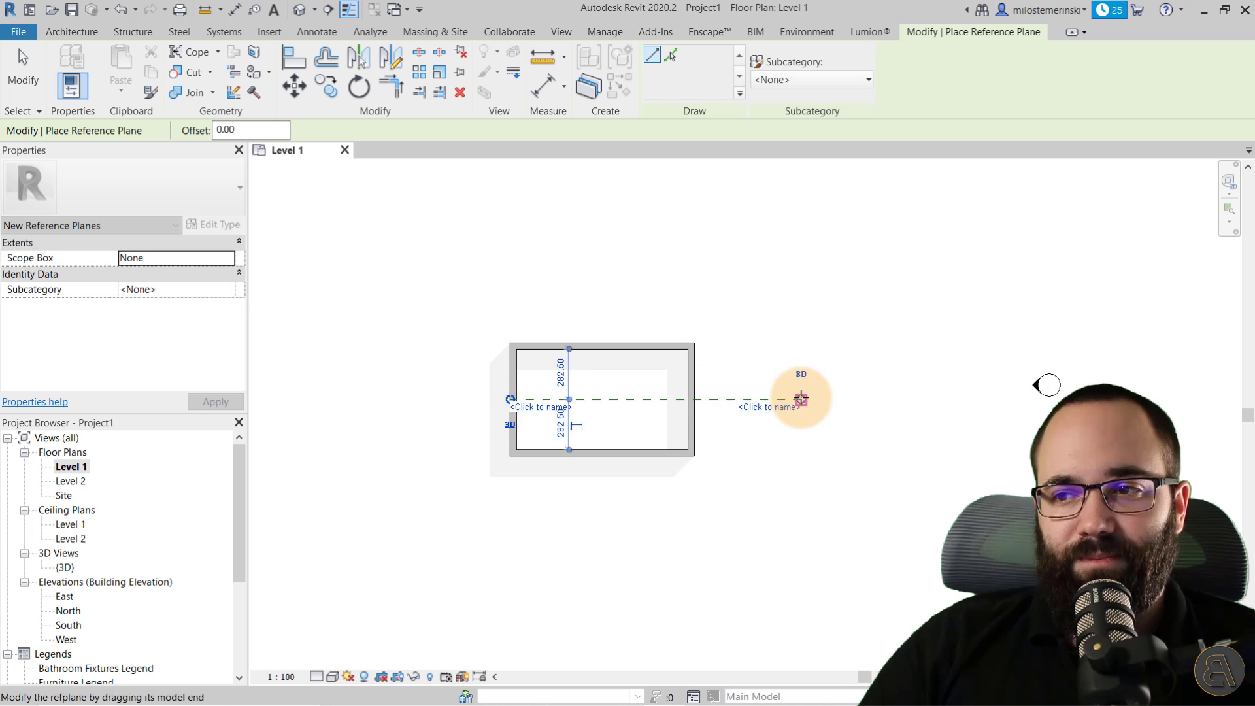
pyautogui.press('Escape')
pyautogui.press('Escape')
pyautogui.click(510, 400)
pyautogui.moveTo(510, 400); pyautogui.dragTo(379, 400)
pyautogui.press('Escape')
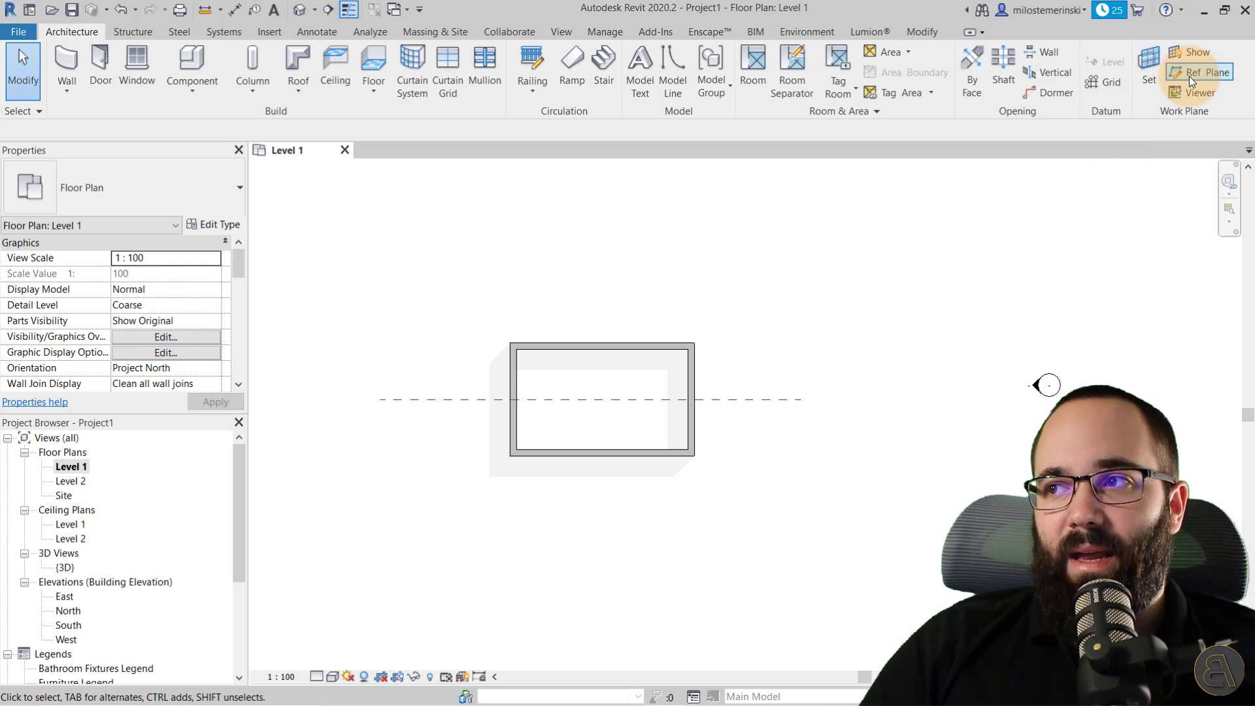
# Step: Place a vertical reference plane through the midpoint of the north wall and extend both ends beyond the building
pyautogui.click(1189, 74)
pyautogui.click(602, 348)
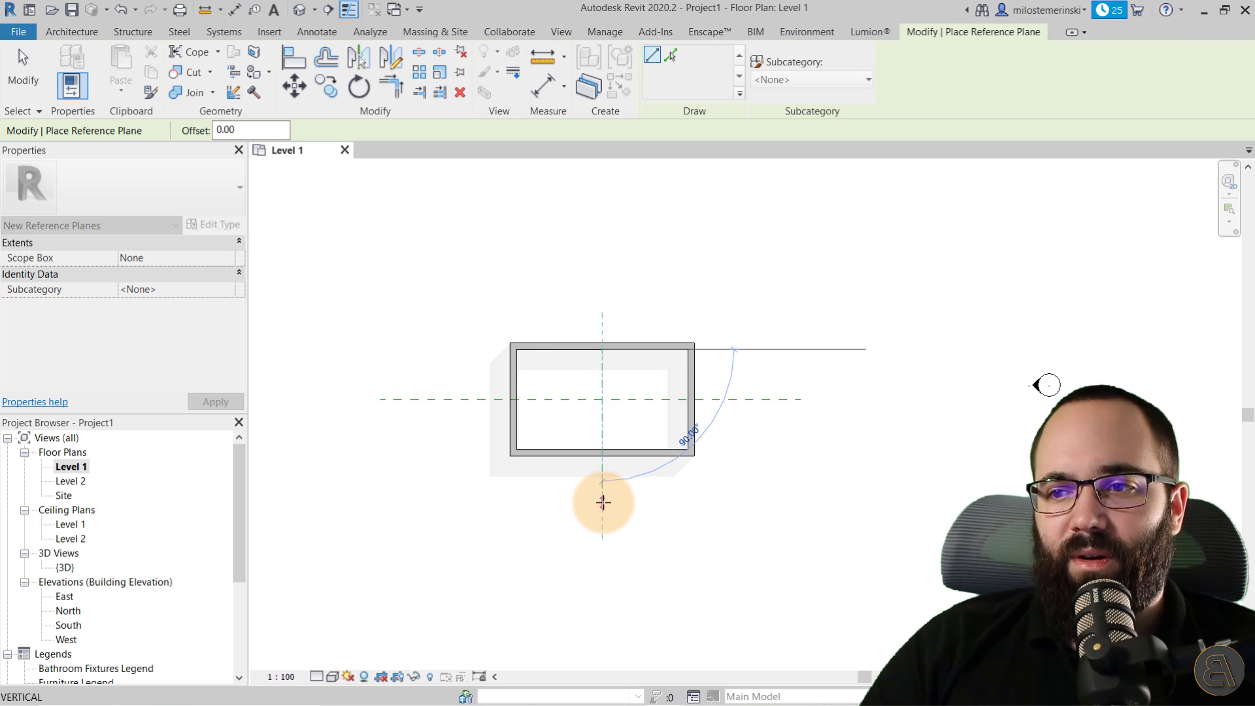
pyautogui.click(603, 502)
pyautogui.press('Escape')
pyautogui.press('Escape')
pyautogui.click(603, 428)
pyautogui.moveTo(603, 349); pyautogui.dragTo(611, 286)
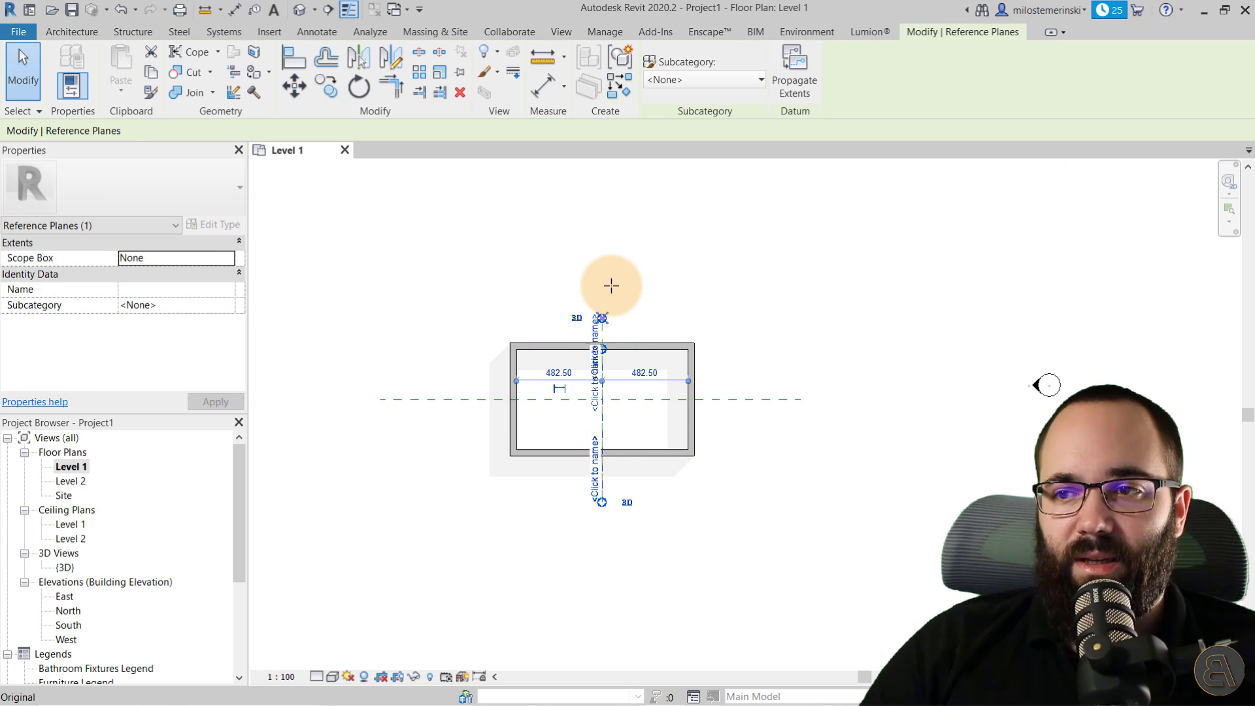
pyautogui.click(639, 403)
# Step: Name the horizontal reference plane NS
pyautogui.click(604, 416)
pyautogui.click(738, 411)
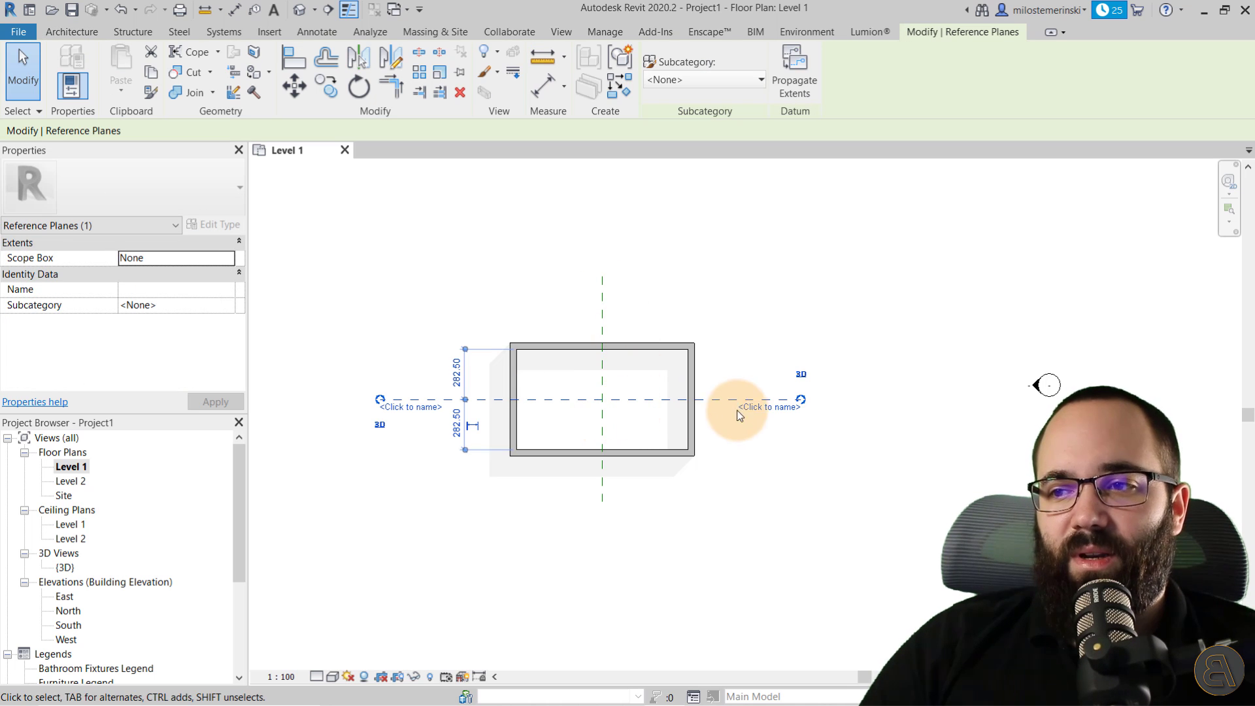
pyautogui.click(748, 410)
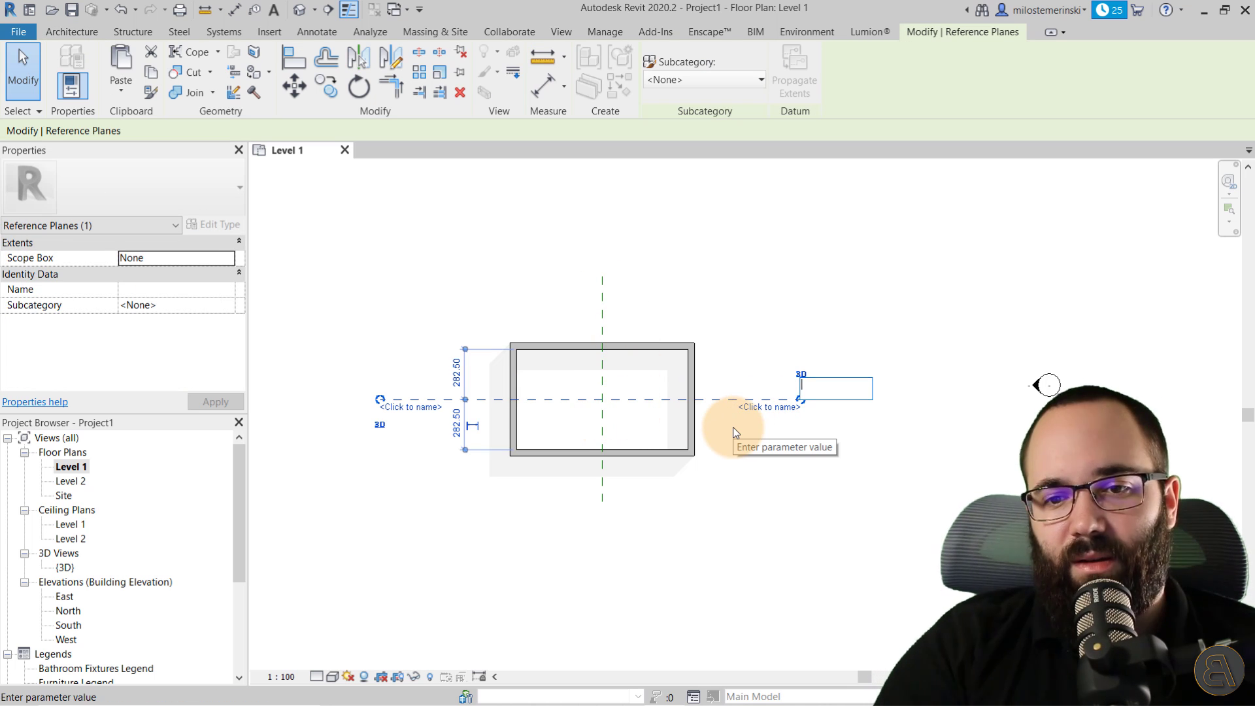
pyautogui.write('NS')
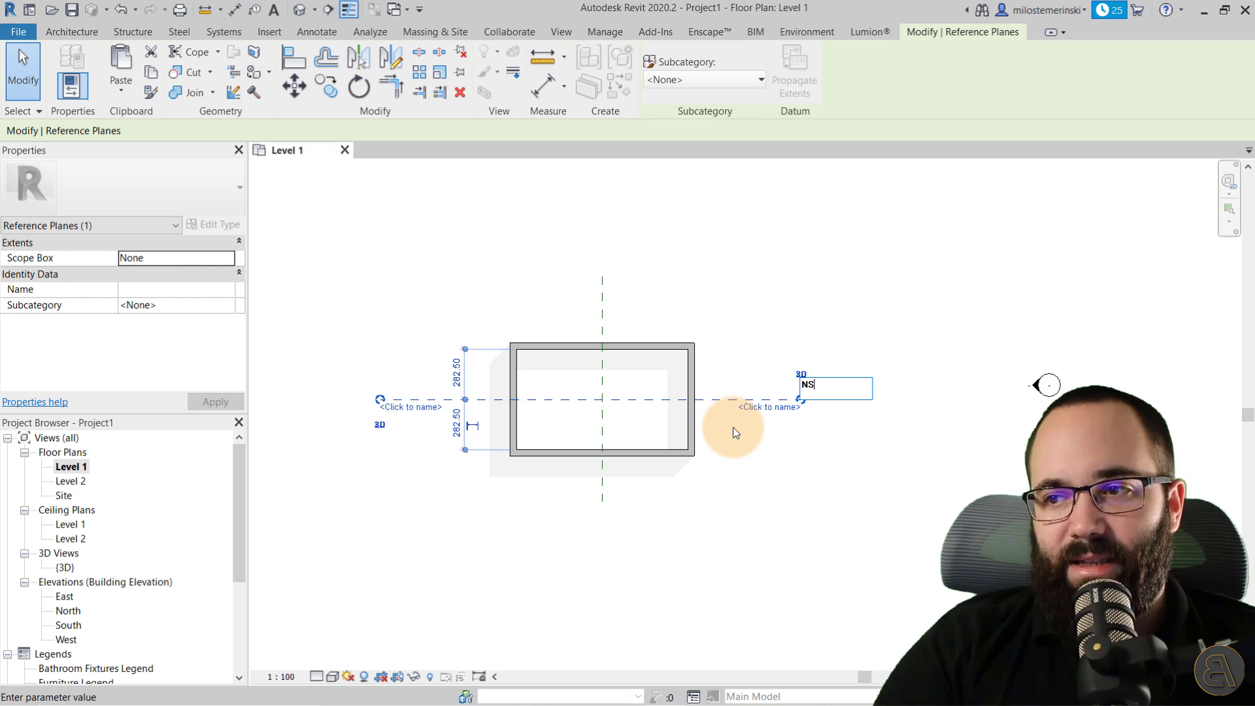
pyautogui.press('Return')
# Step: Name the vertical reference plane EW
pyautogui.click(602, 390)
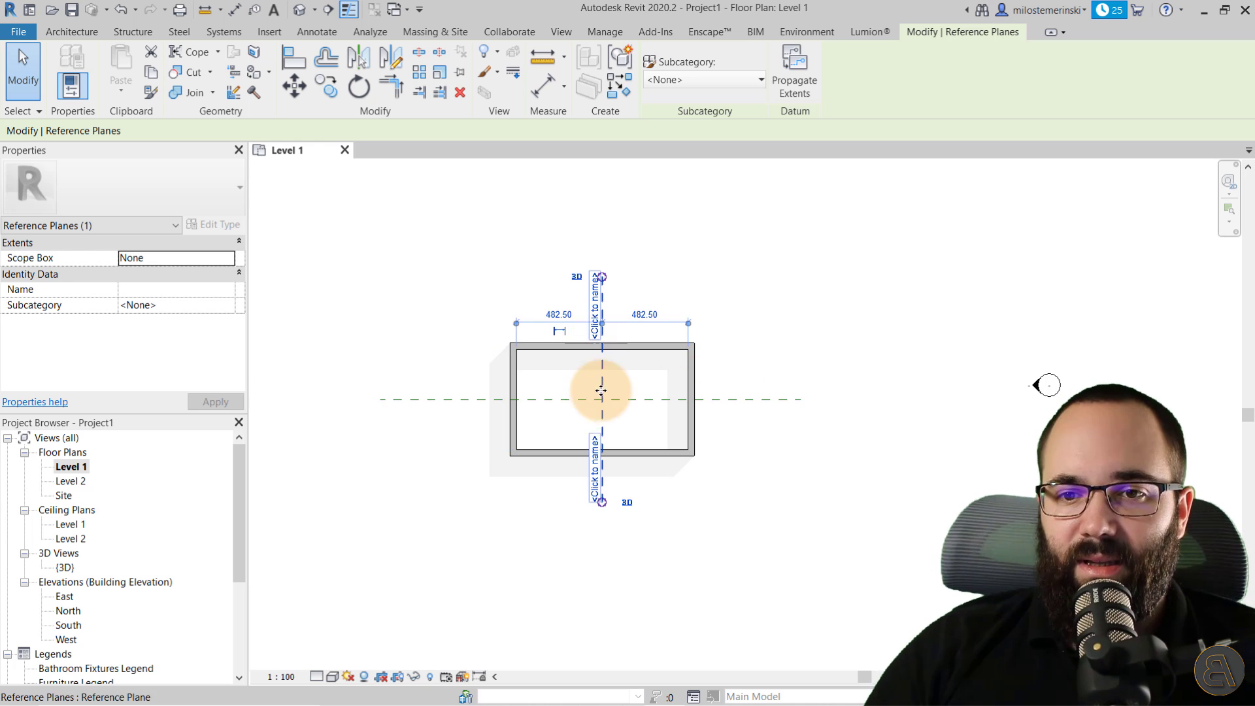
pyautogui.click(604, 333)
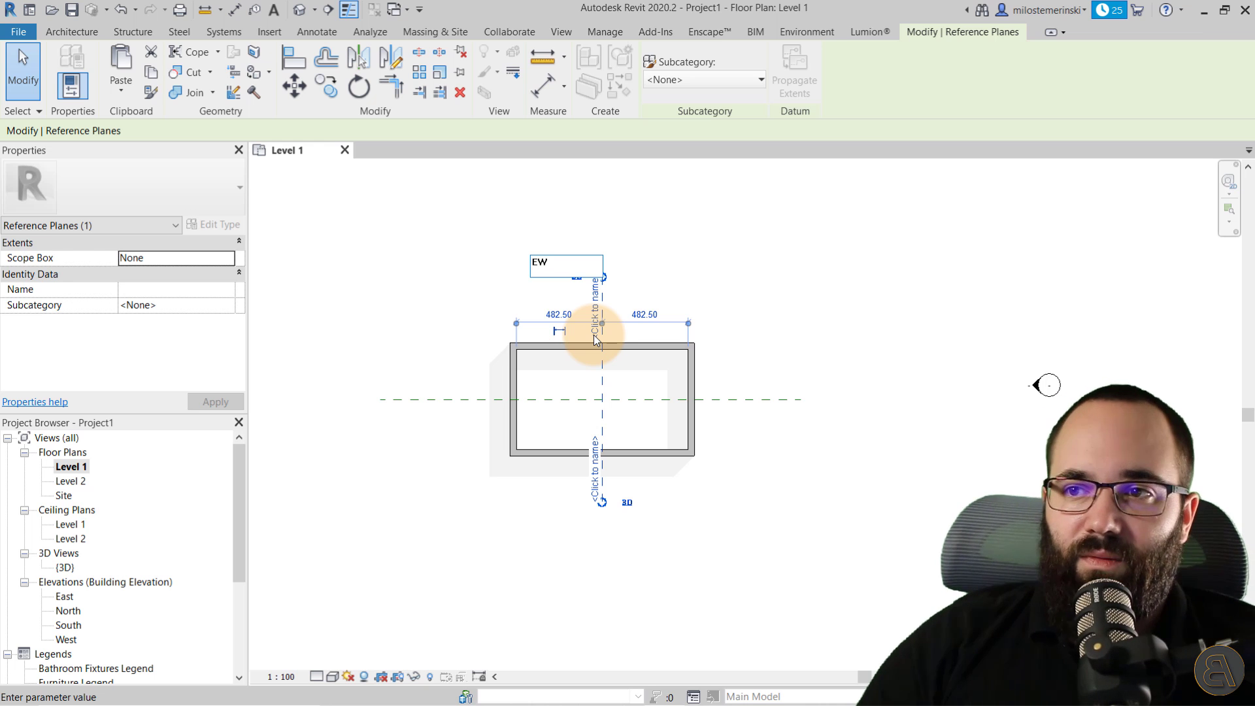
pyautogui.press('Return')
pyautogui.click(443, 304)
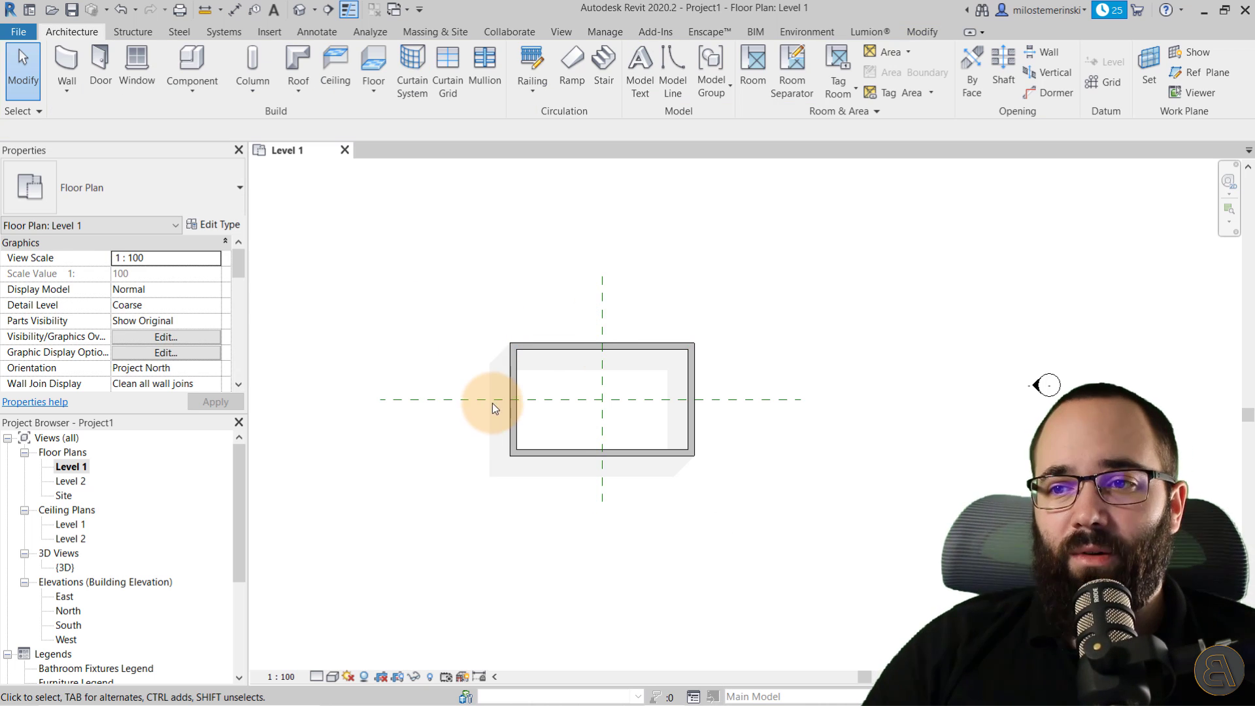
# Step: Open the East elevation view from its marker in the floor plan
pyautogui.scroll(-2, 524, 390)
pyautogui.moveTo(625, 572); pyautogui.dragTo(621, 532, button='middle')
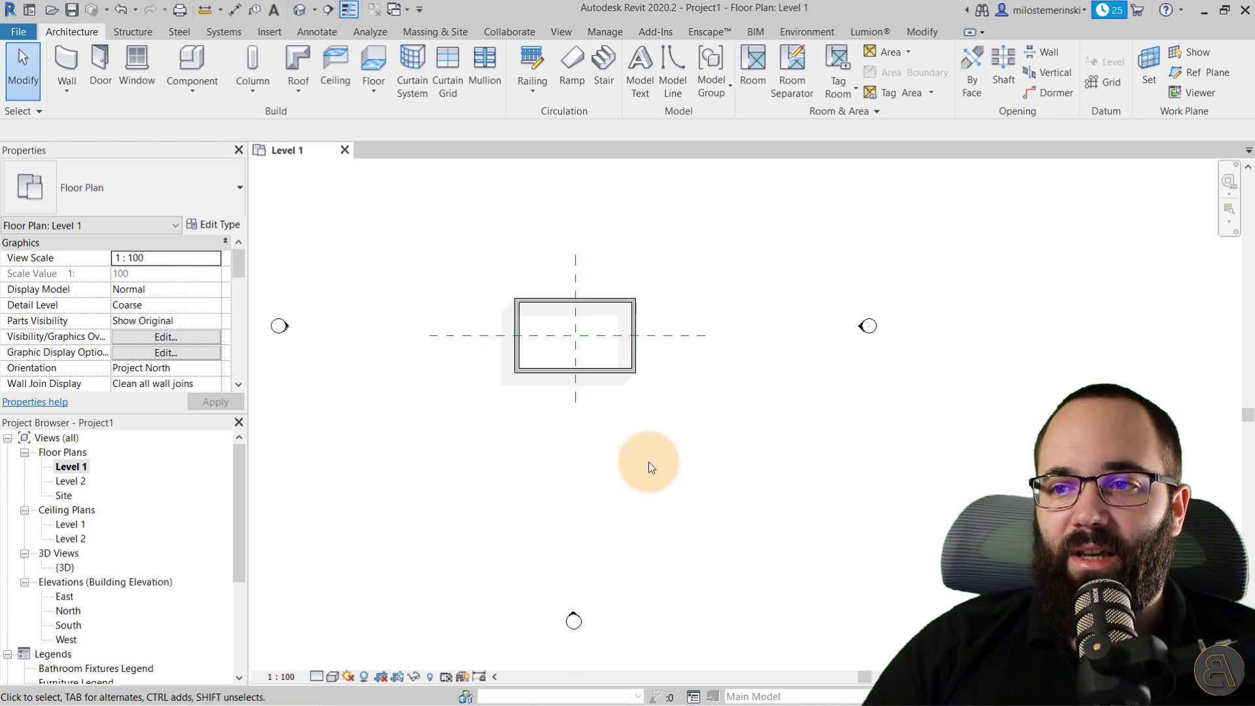
pyautogui.doubleClick(859, 333)
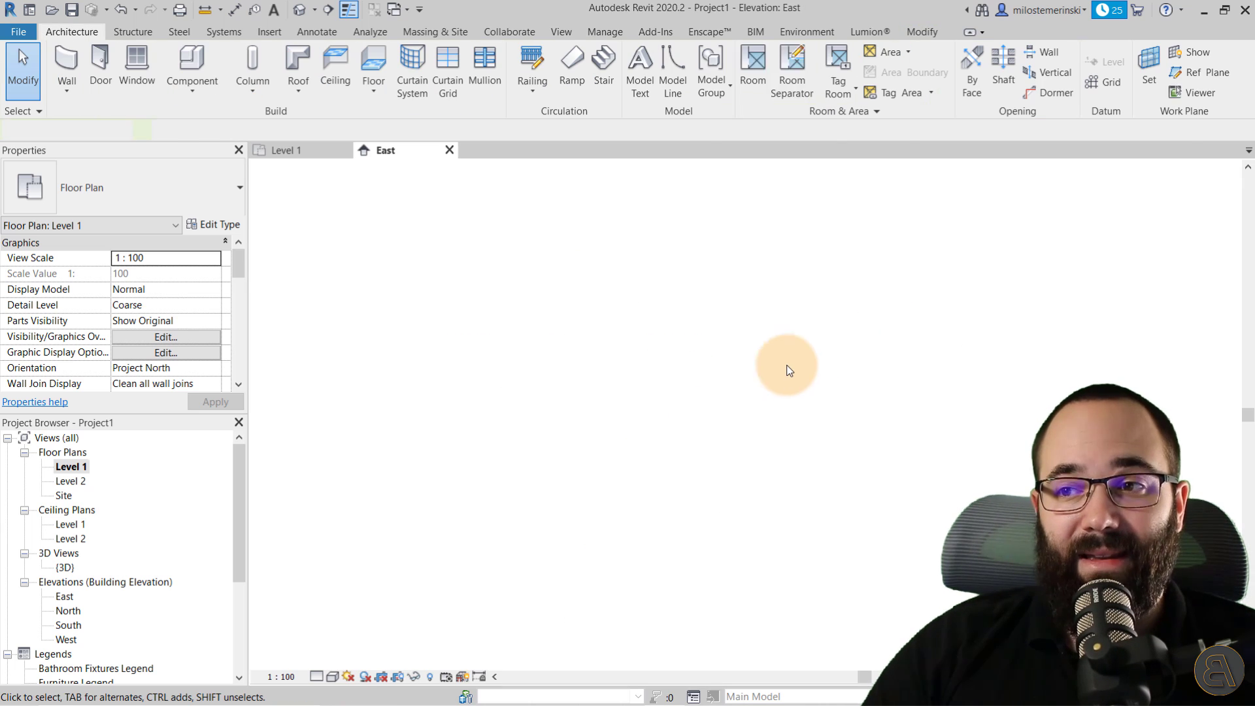
pyautogui.moveTo(594, 384); pyautogui.dragTo(501, 384, button='middle')
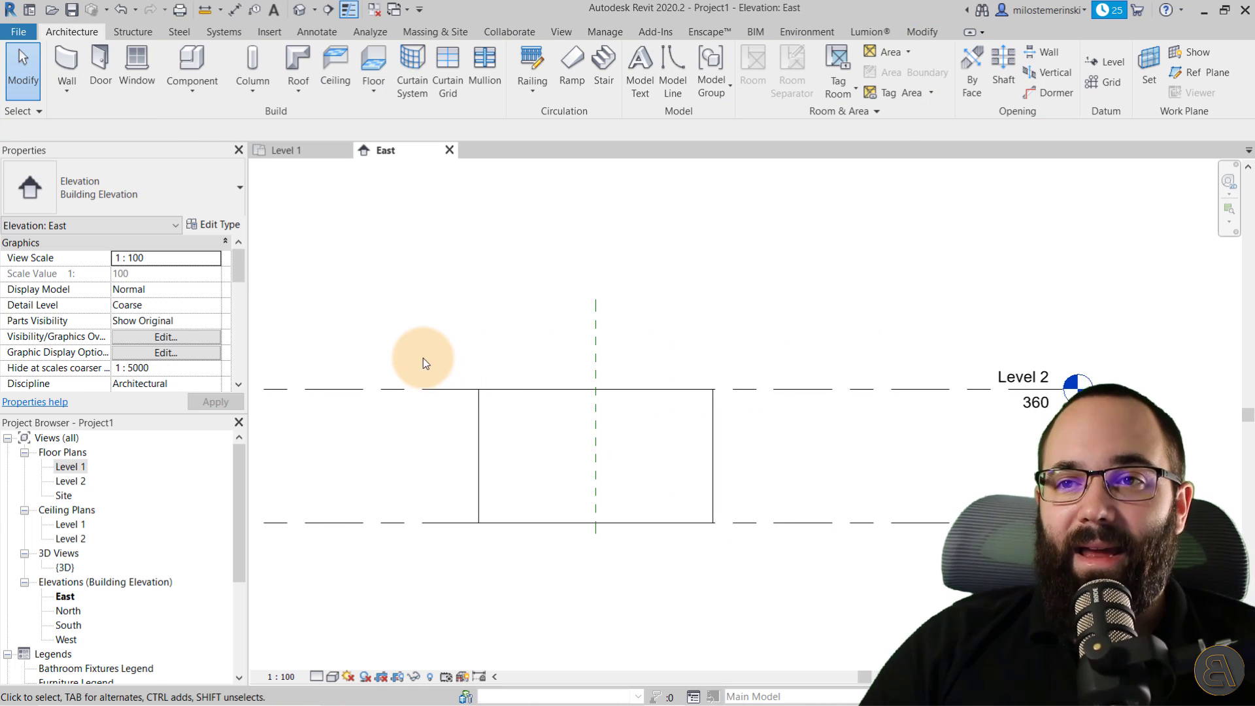
pyautogui.moveTo(422, 358); pyautogui.dragTo(435, 358, button='middle')
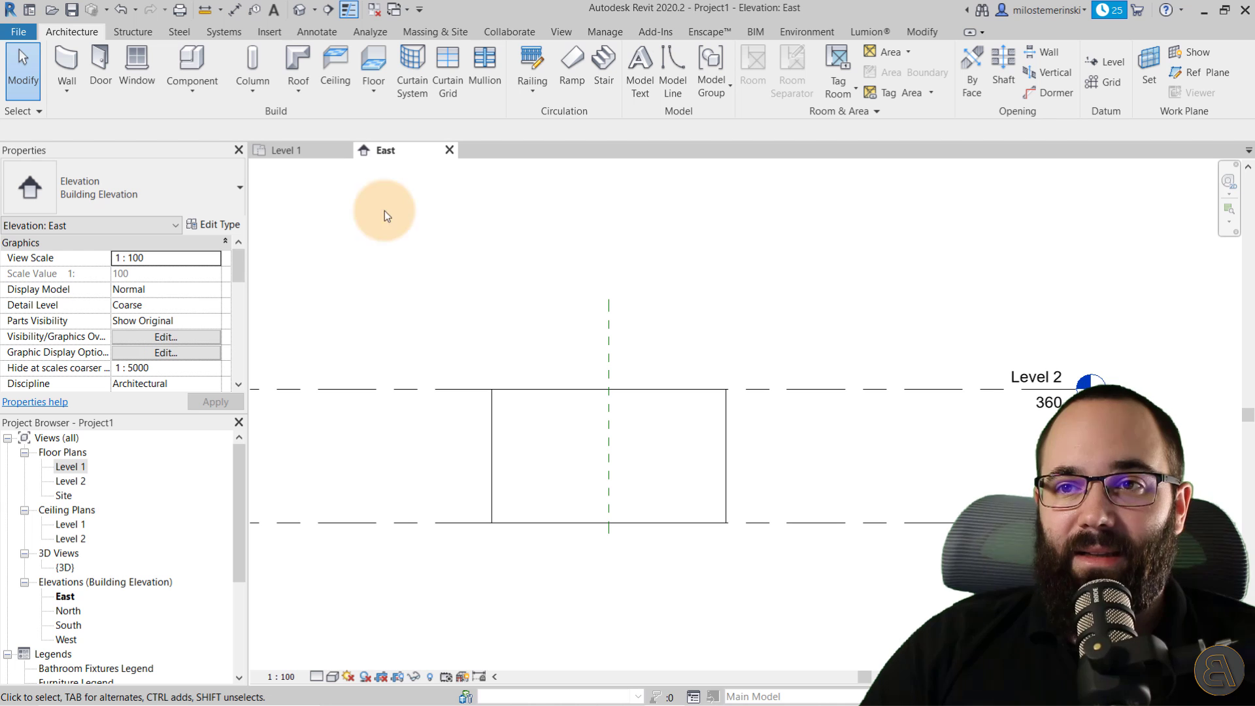
# Step: Start a Roof by Extrusion on work plane Reference Plane : EW with reference level Level 2 and offset 0.00
pyautogui.click(297, 93)
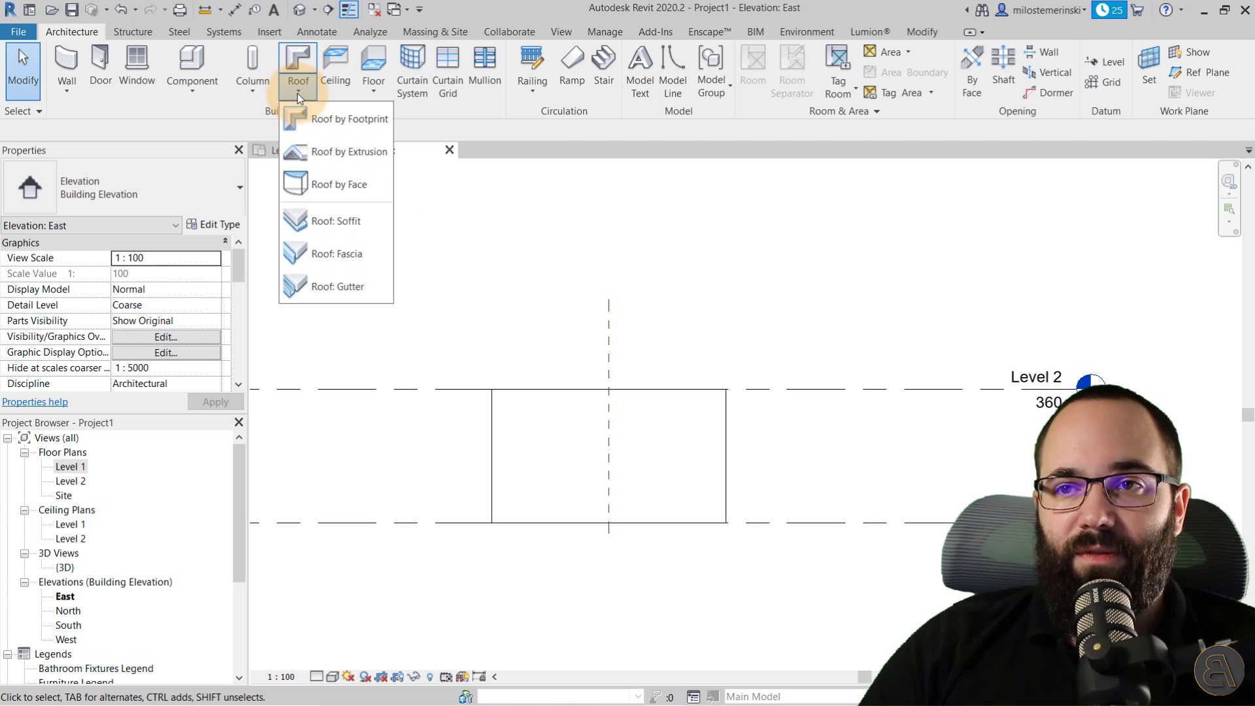
pyautogui.click(308, 162)
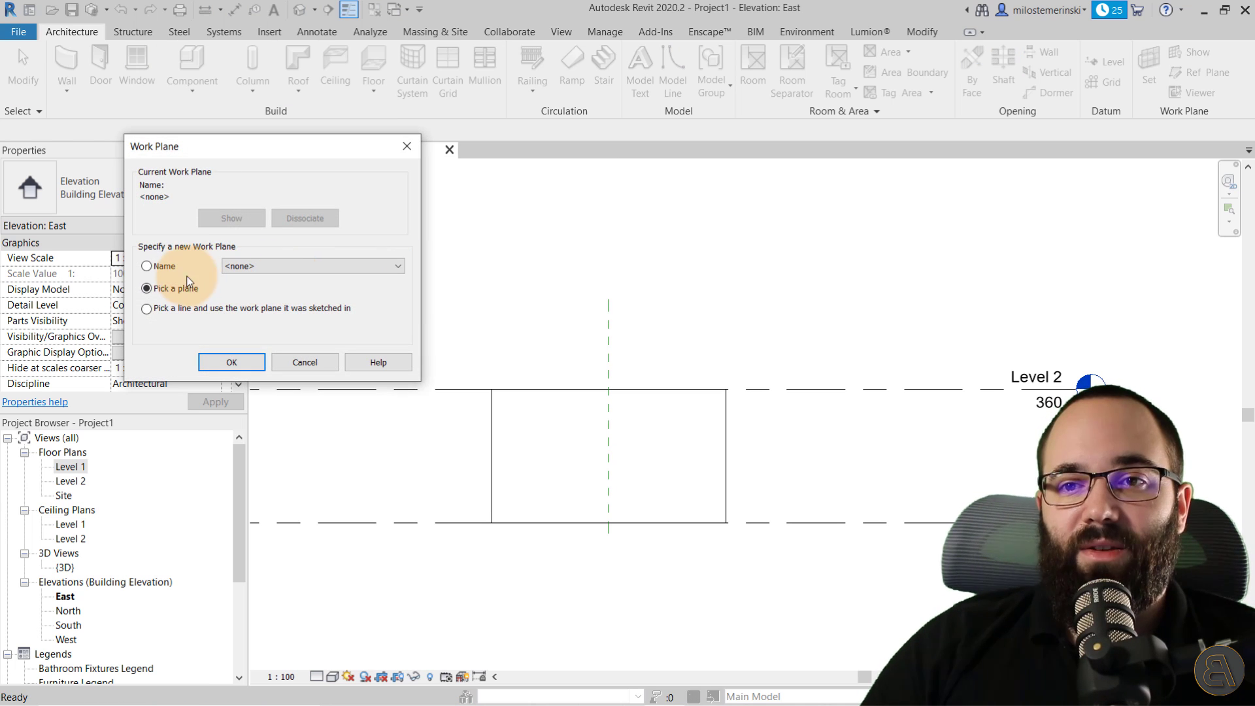
pyautogui.click(280, 266)
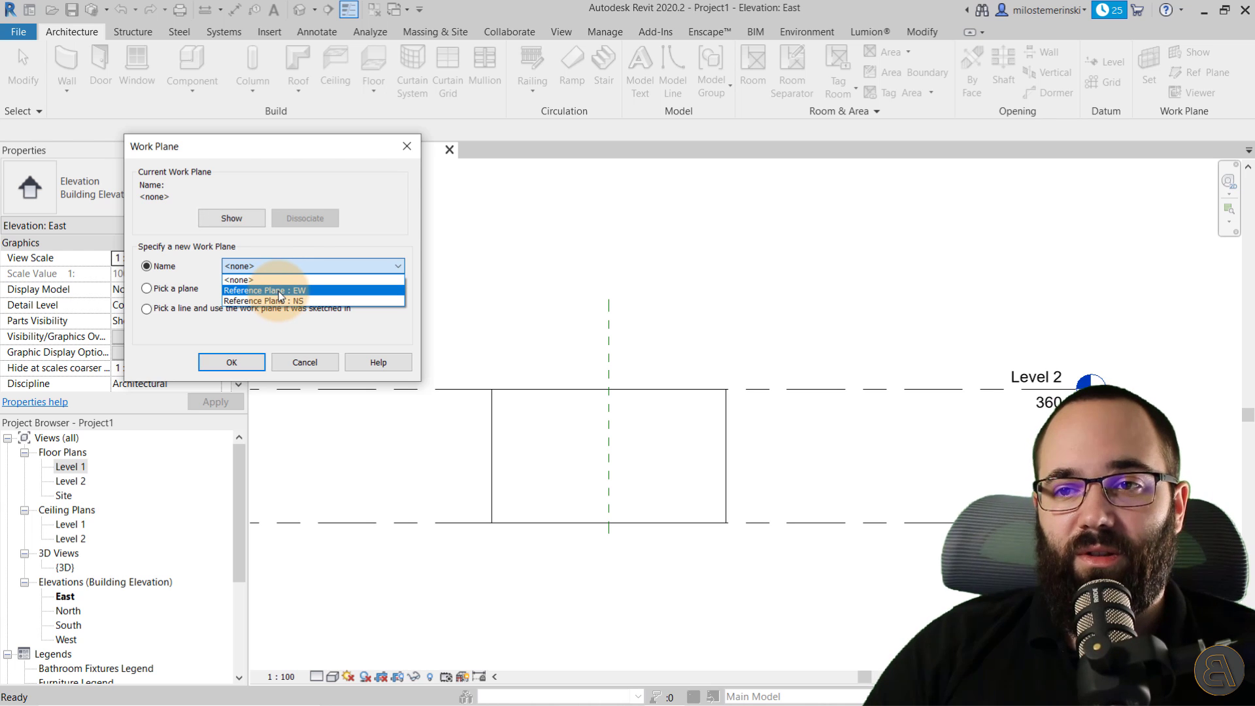
pyautogui.click(280, 291)
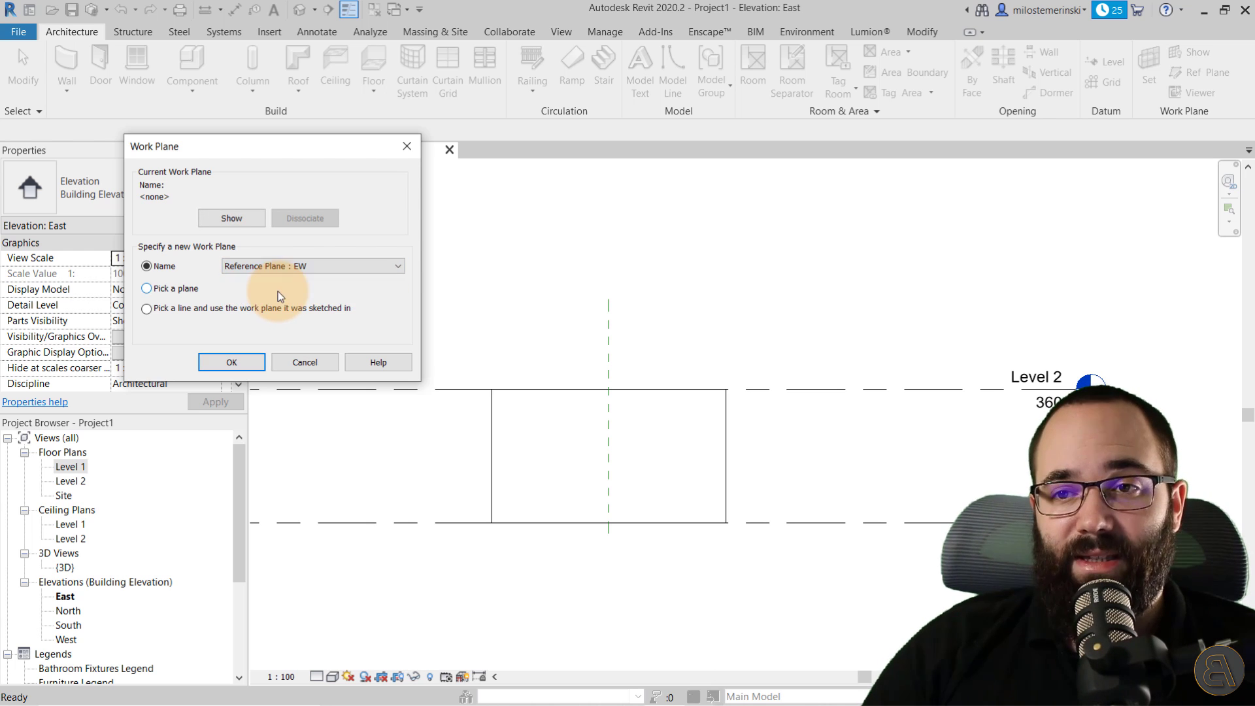
pyautogui.click(230, 362)
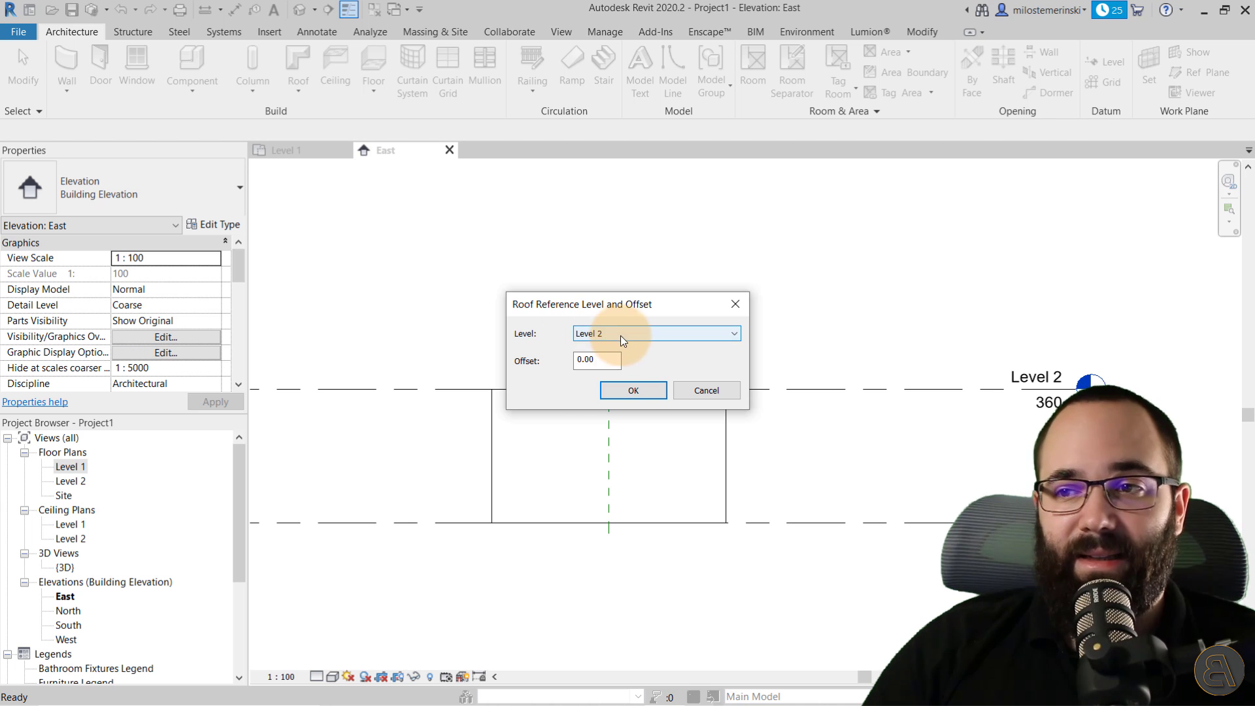
pyautogui.click(631, 392)
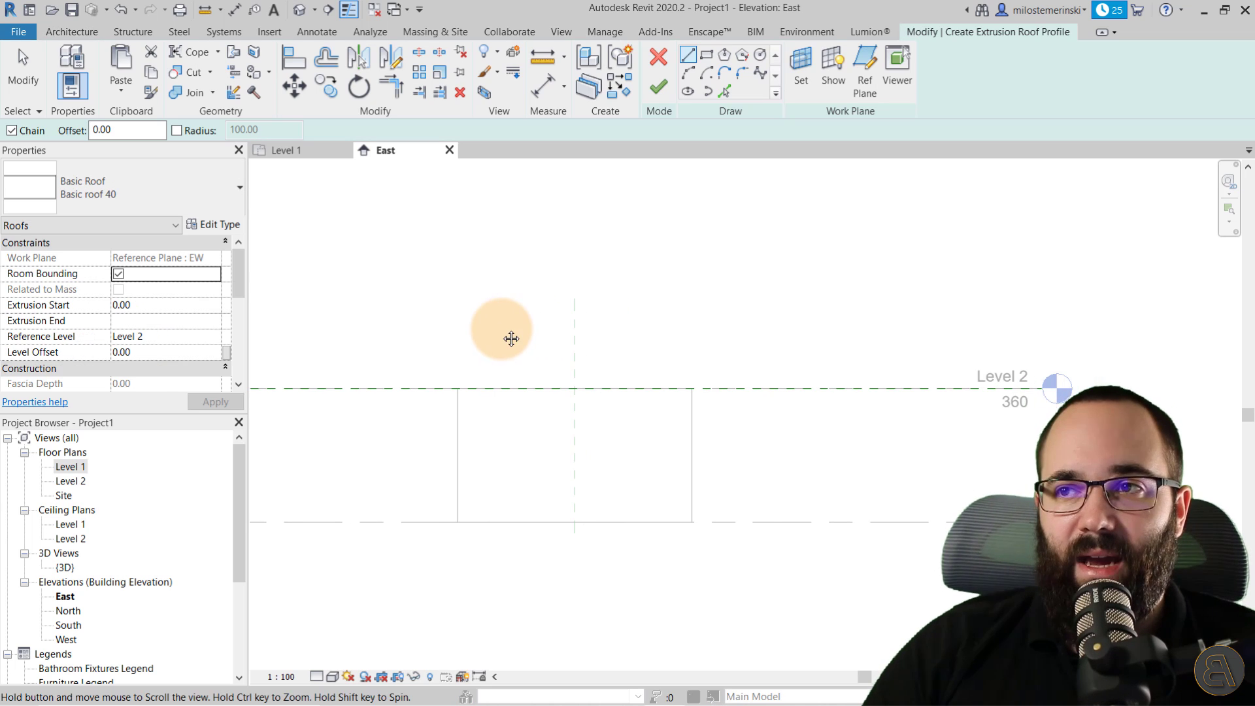
# Step: Sketch a concave arc of about 505 radius from the NS plane, about 310 above Level 2, down past the south wall
pyautogui.click(690, 74)
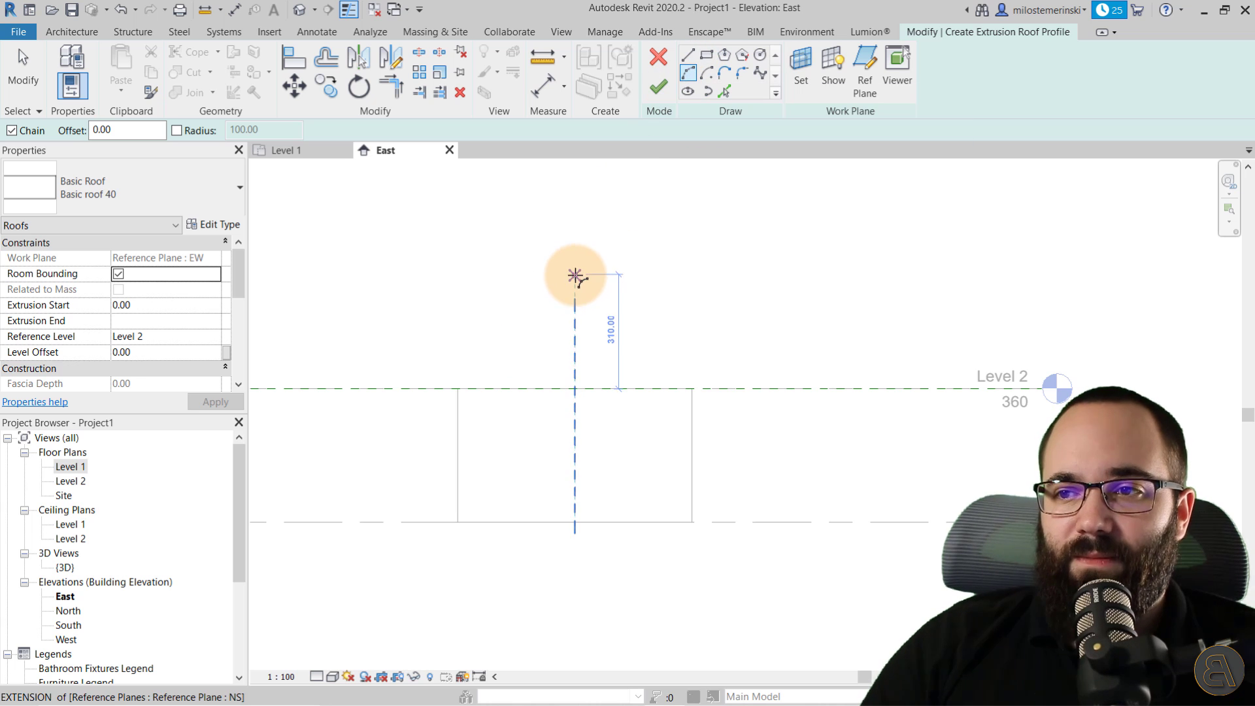
pyautogui.click(575, 275)
pyautogui.click(425, 396)
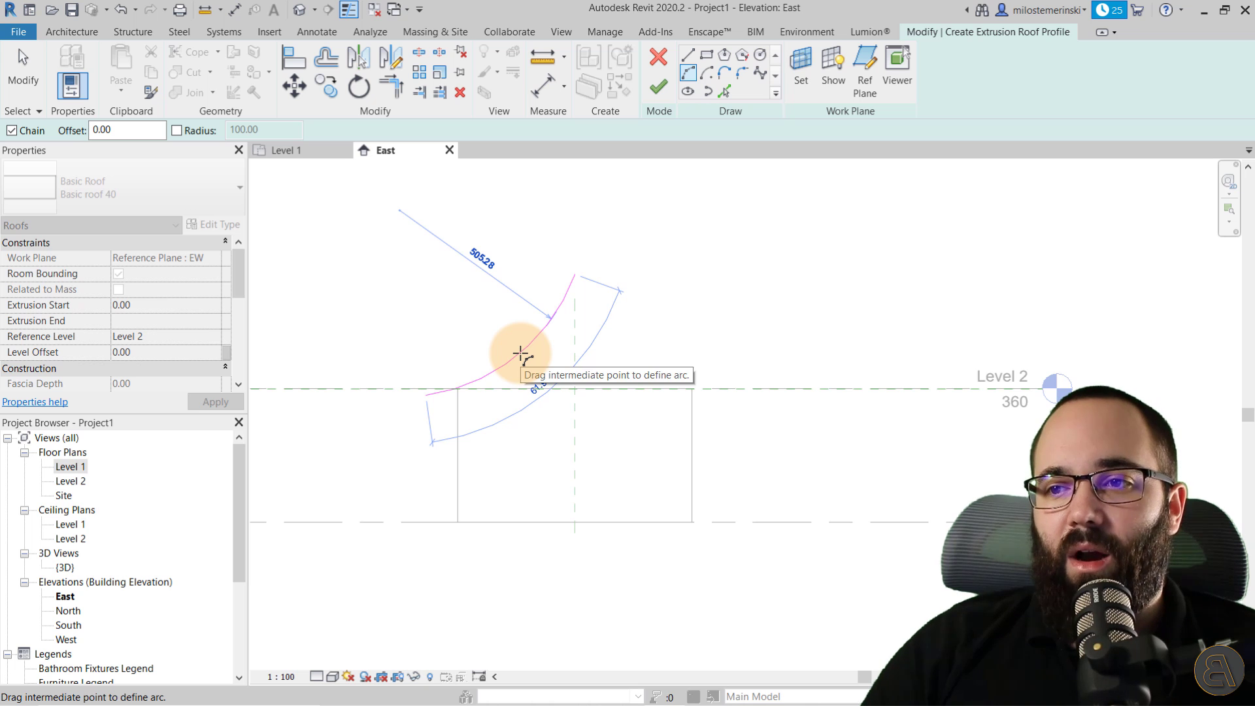
pyautogui.click(487, 377)
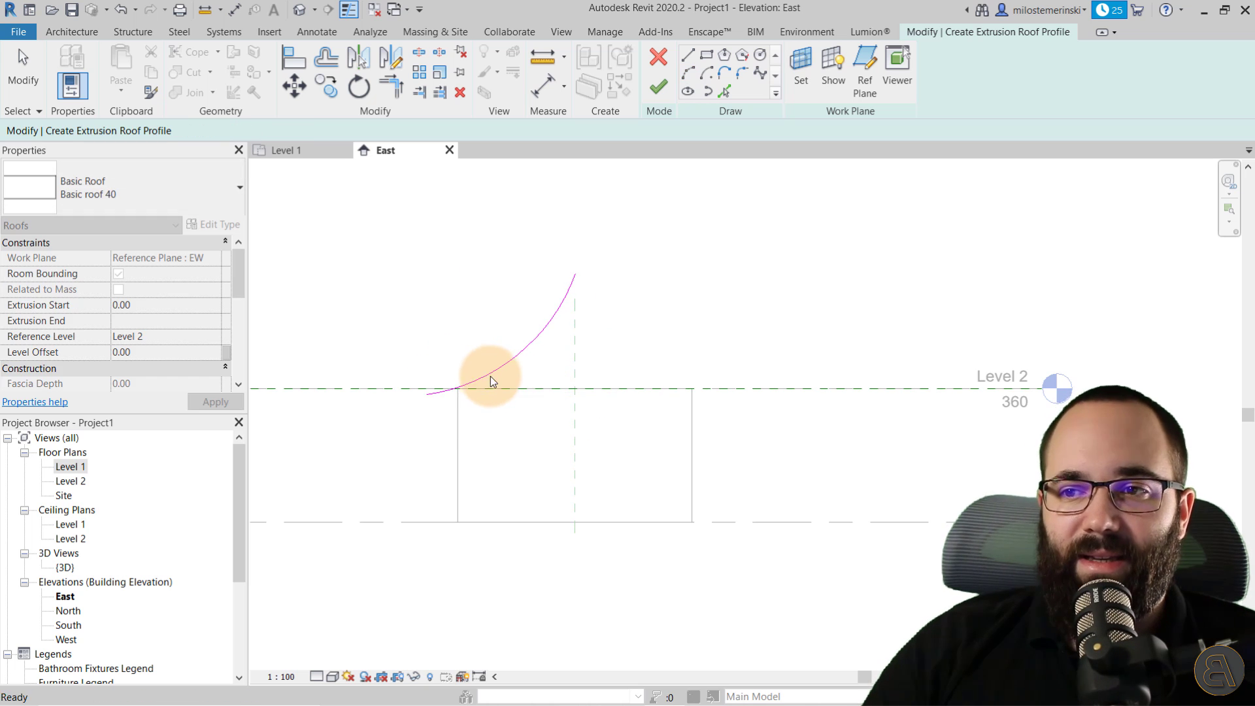
# Step: Mirror the arc about the NS reference plane and finish the roof profile sketch
pyautogui.click(522, 364)
pyautogui.moveTo(579, 367); pyautogui.dragTo(540, 379, button='middle')
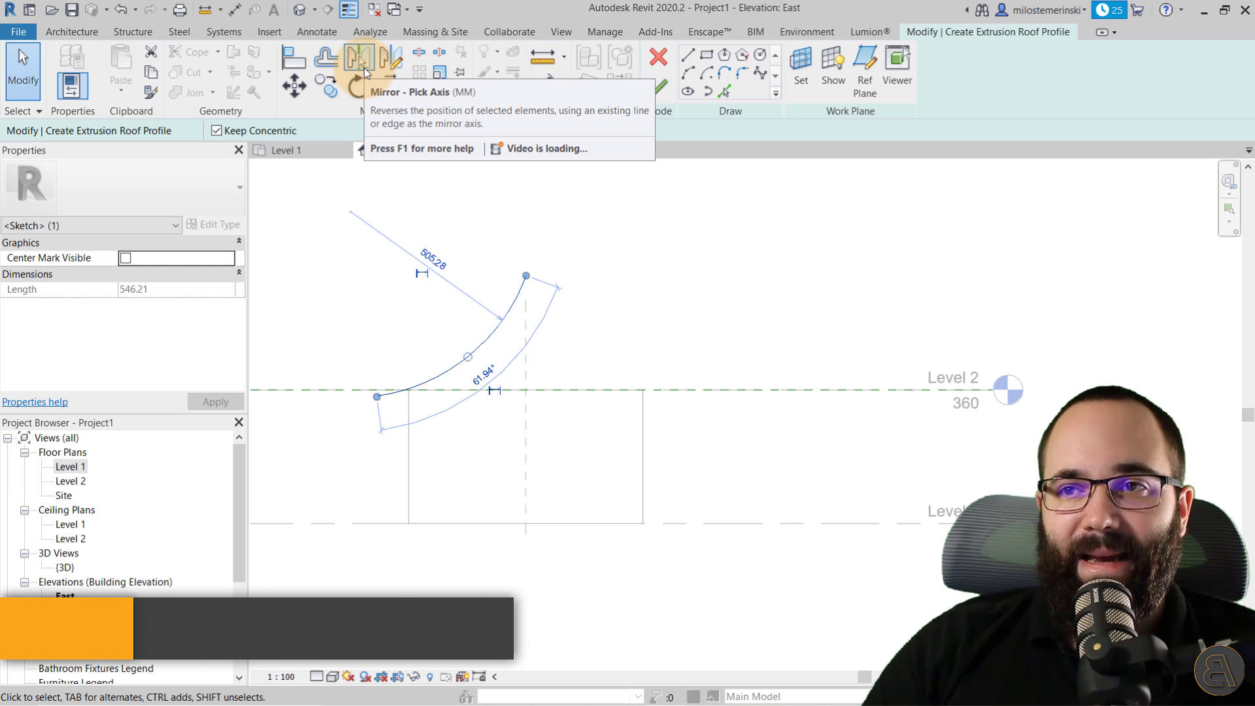
pyautogui.click(361, 63)
pyautogui.click(526, 355)
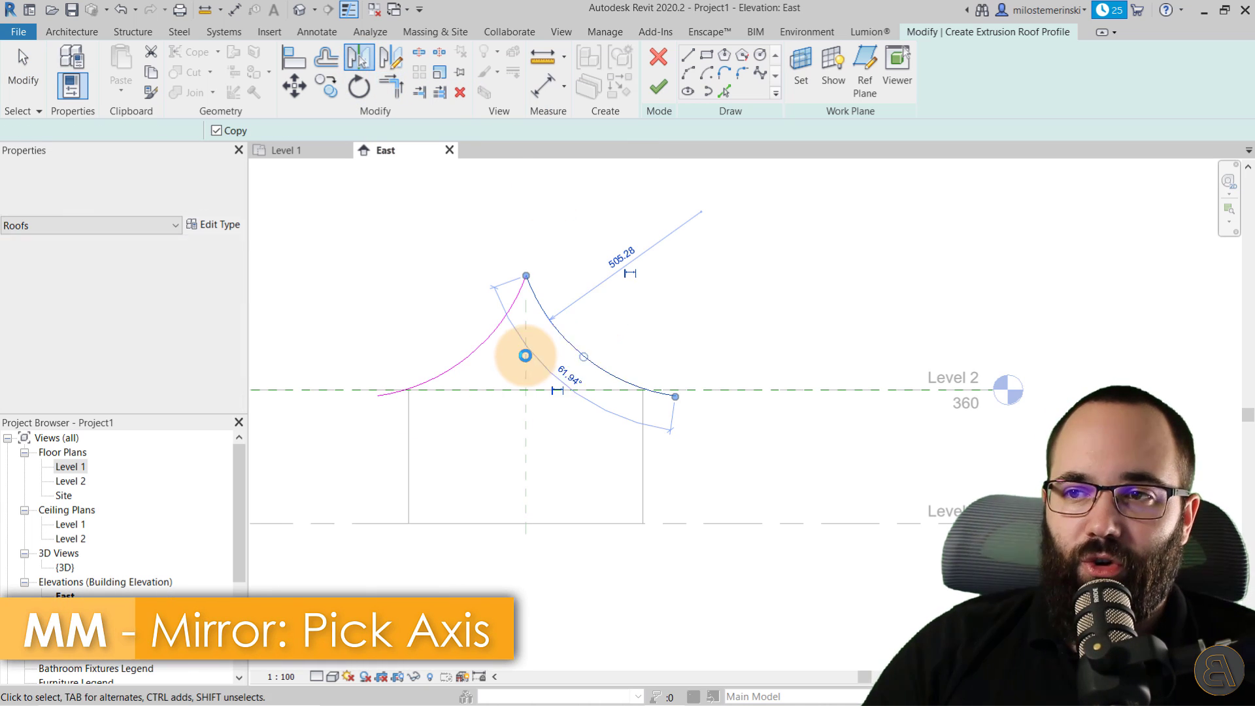
pyautogui.click(668, 302)
pyautogui.click(656, 83)
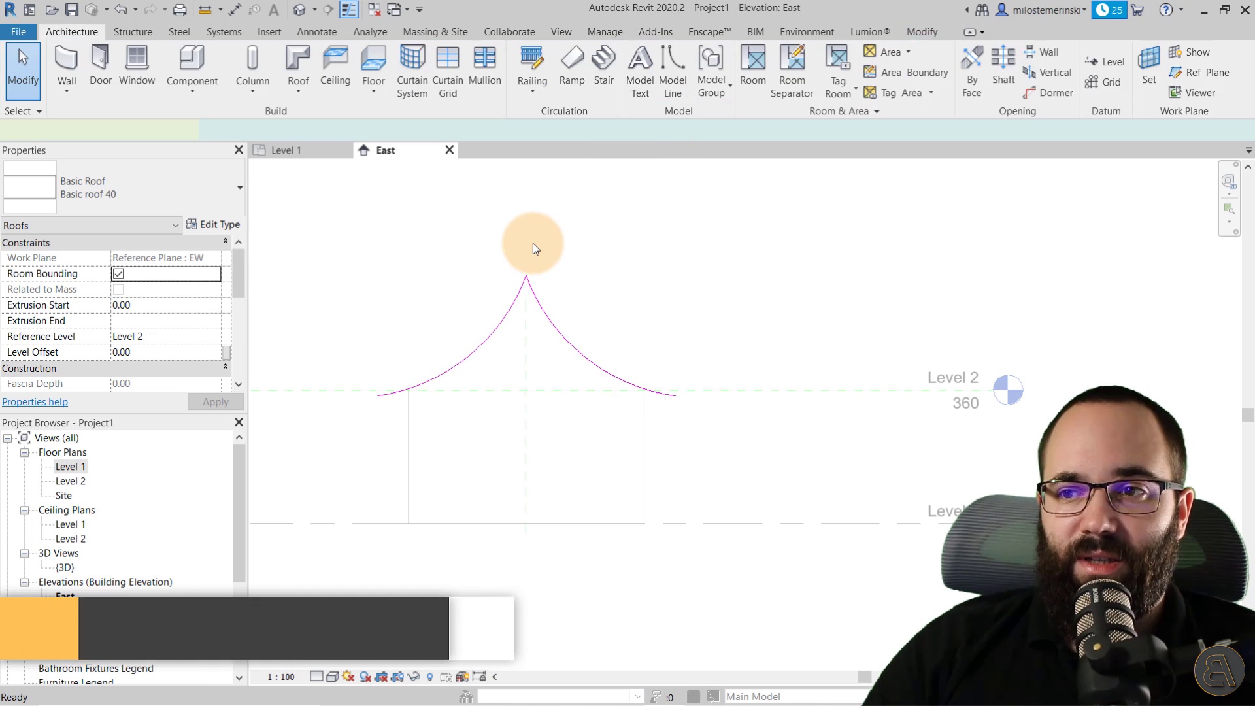
# Step: Open the 3D view and change the roof's type to Basic roof 20cm
pyautogui.click(299, 9)
pyautogui.keyDown('shift'); pyautogui.moveTo(578, 418); pyautogui.dragTo(755, 402, button='middle'); pyautogui.keyUp('shift')
pyautogui.click(755, 404)
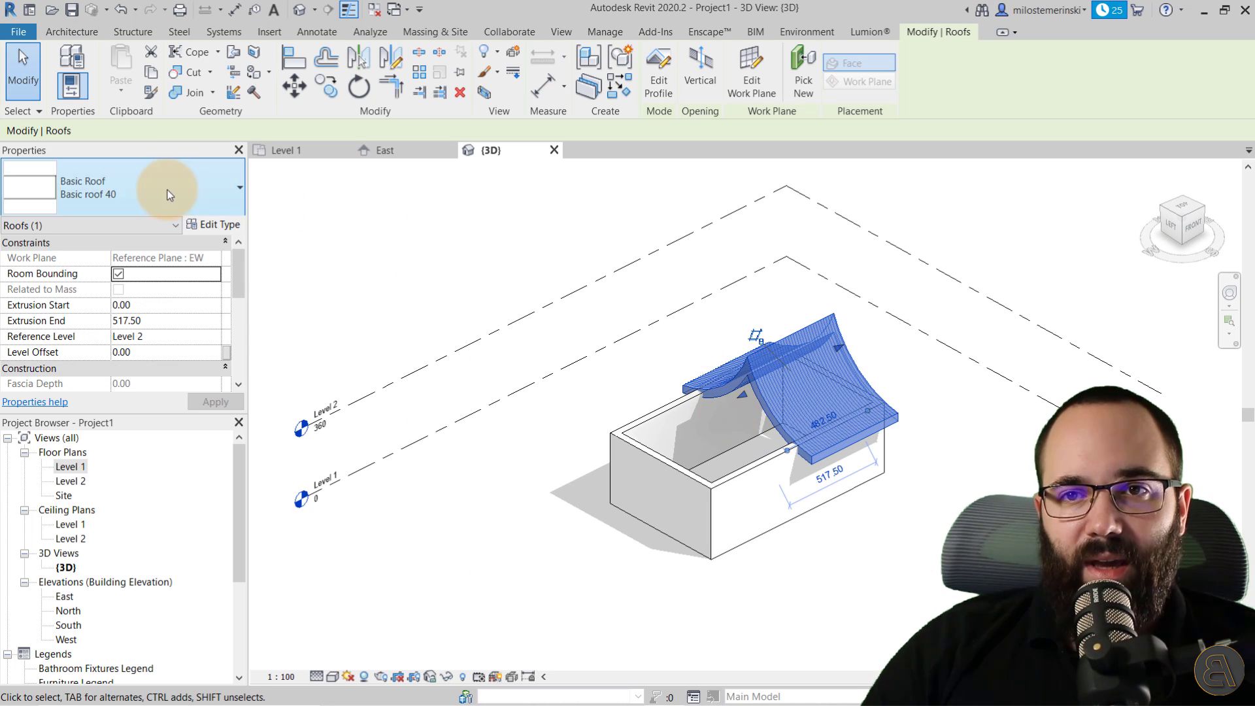
pyautogui.click(163, 190)
pyautogui.click(98, 278)
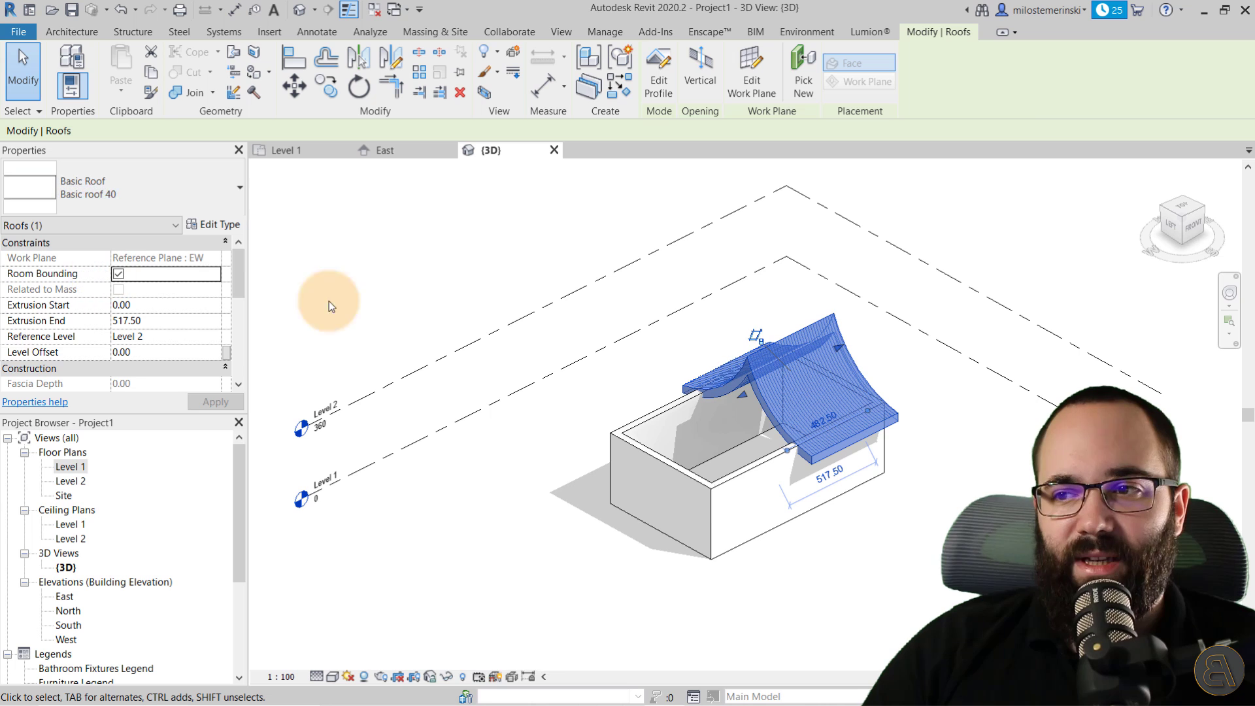
pyautogui.click(614, 394)
# Step: Stretch both ends of the roof past the end walls, to about -543 extrusion start and 582 extrusion end
pyautogui.moveTo(750, 400); pyautogui.dragTo(614, 475)
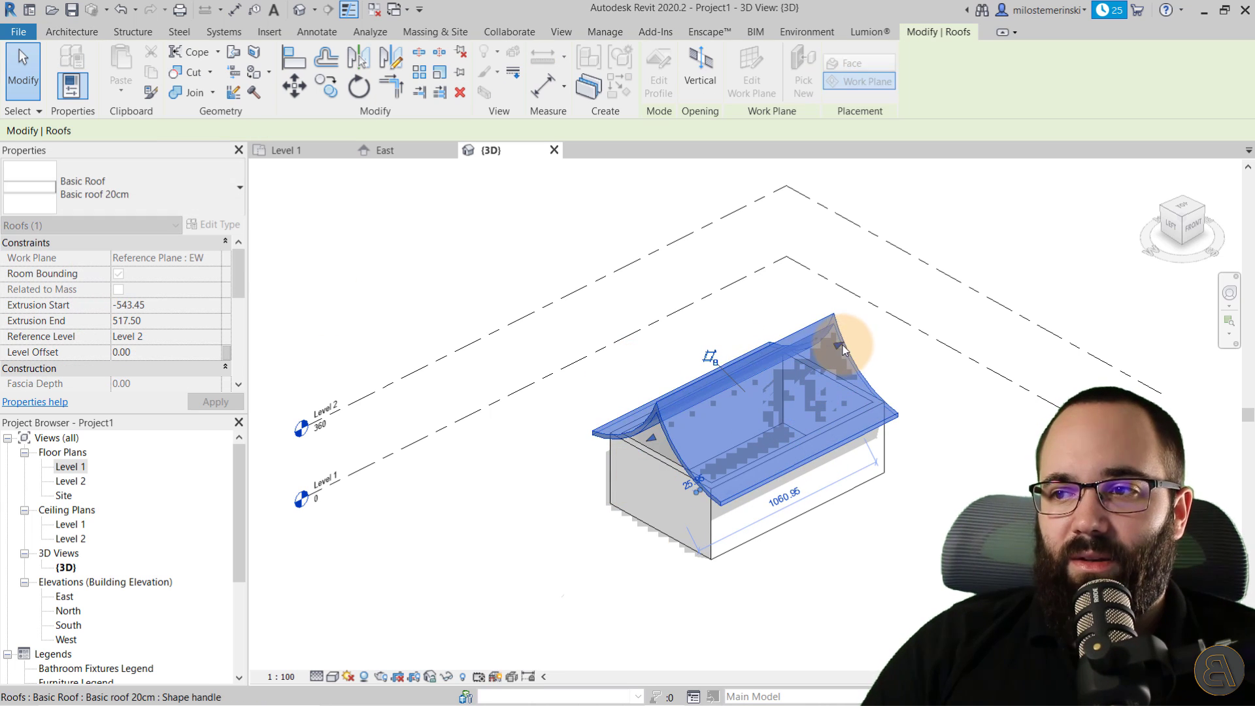
pyautogui.moveTo(839, 343); pyautogui.dragTo(850, 339)
pyautogui.click(899, 501)
pyautogui.moveTo(938, 482)
pyautogui.keyDown('shift'); pyautogui.mouseDown(button='middle')
pyautogui.moveTo(815, 373)
pyautogui.moveTo(821, 286)
pyautogui.moveTo(874, 260)
pyautogui.moveTo(961, 490)
pyautogui.mouseUp(button='middle'); pyautogui.keyUp('shift')
# Step: In the East elevation, measure the horizontal overhang from the roof's eave to the exterior wall face and copy the total length
pyautogui.click(392, 149)
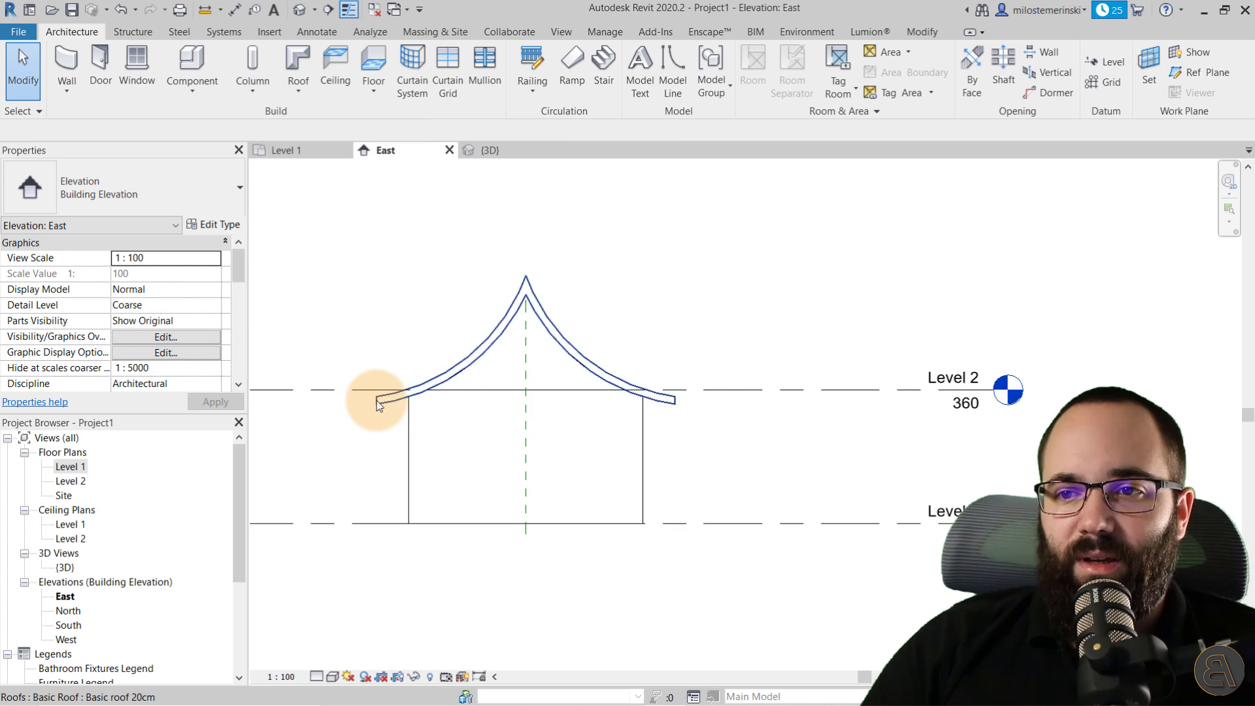
pyautogui.scroll(5, 376, 396)
pyautogui.click(235, 9)
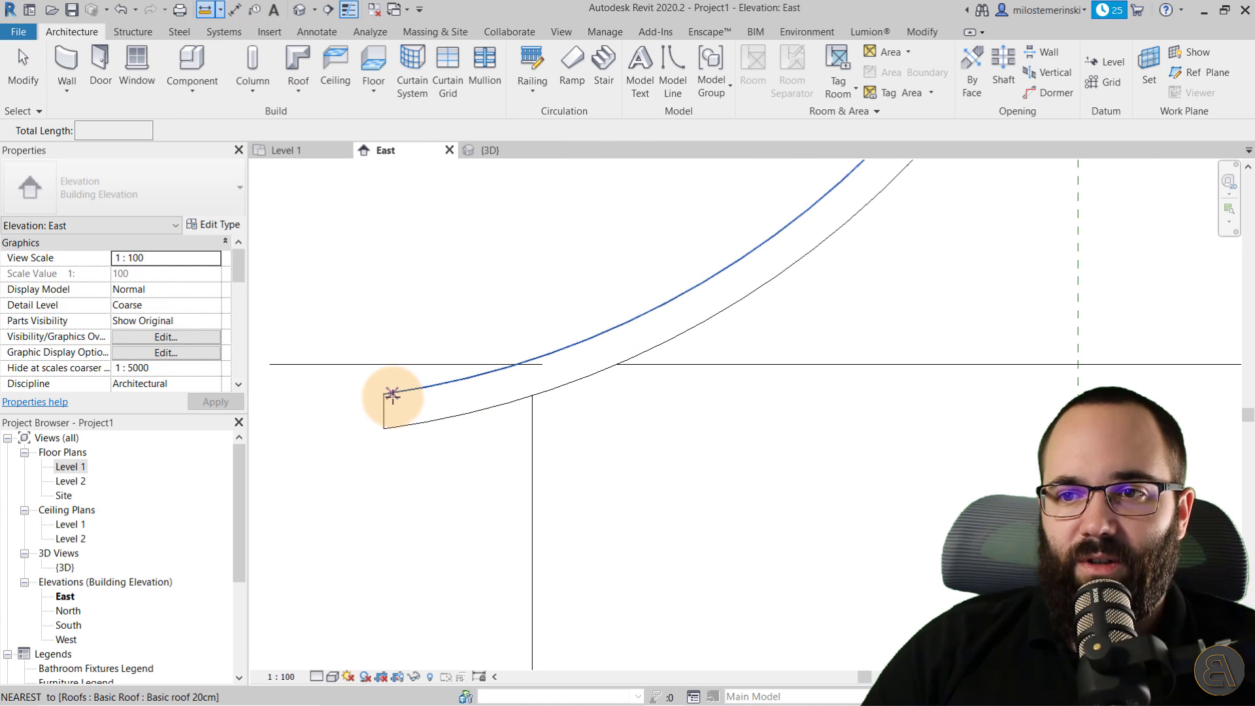
pyautogui.click(386, 394)
pyautogui.click(533, 397)
pyautogui.scroll(3, 531, 394)
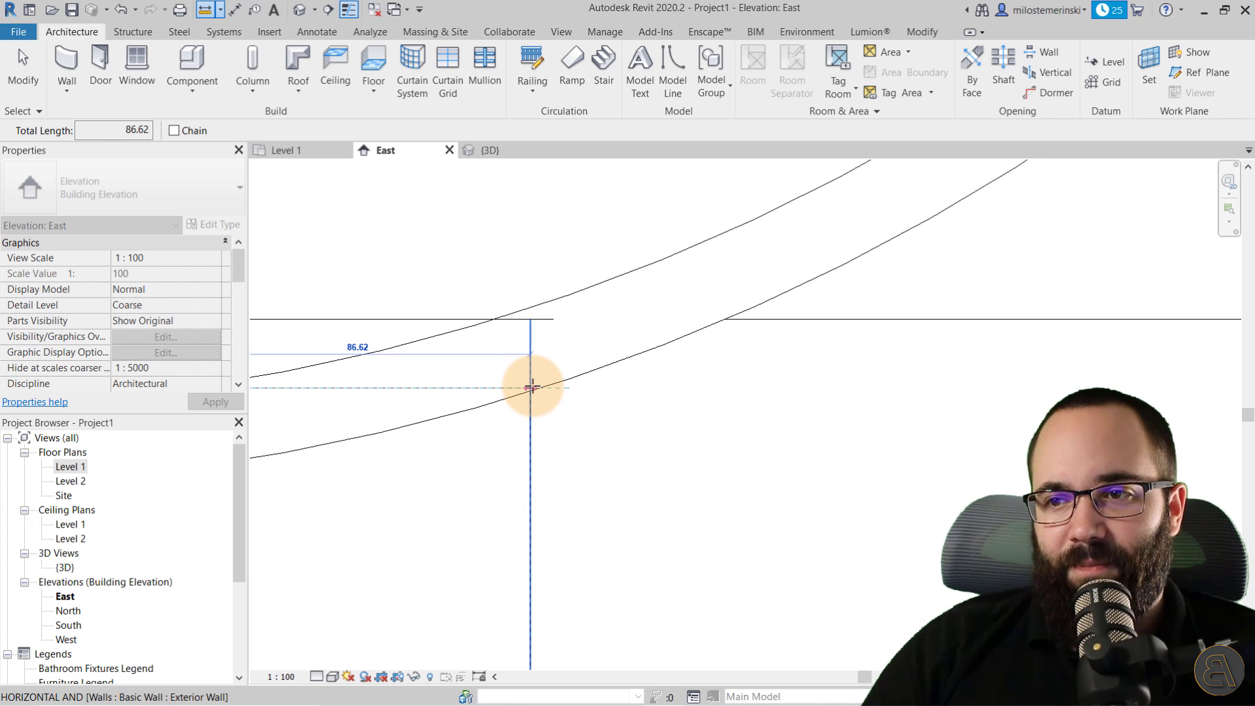
pyautogui.click(532, 386)
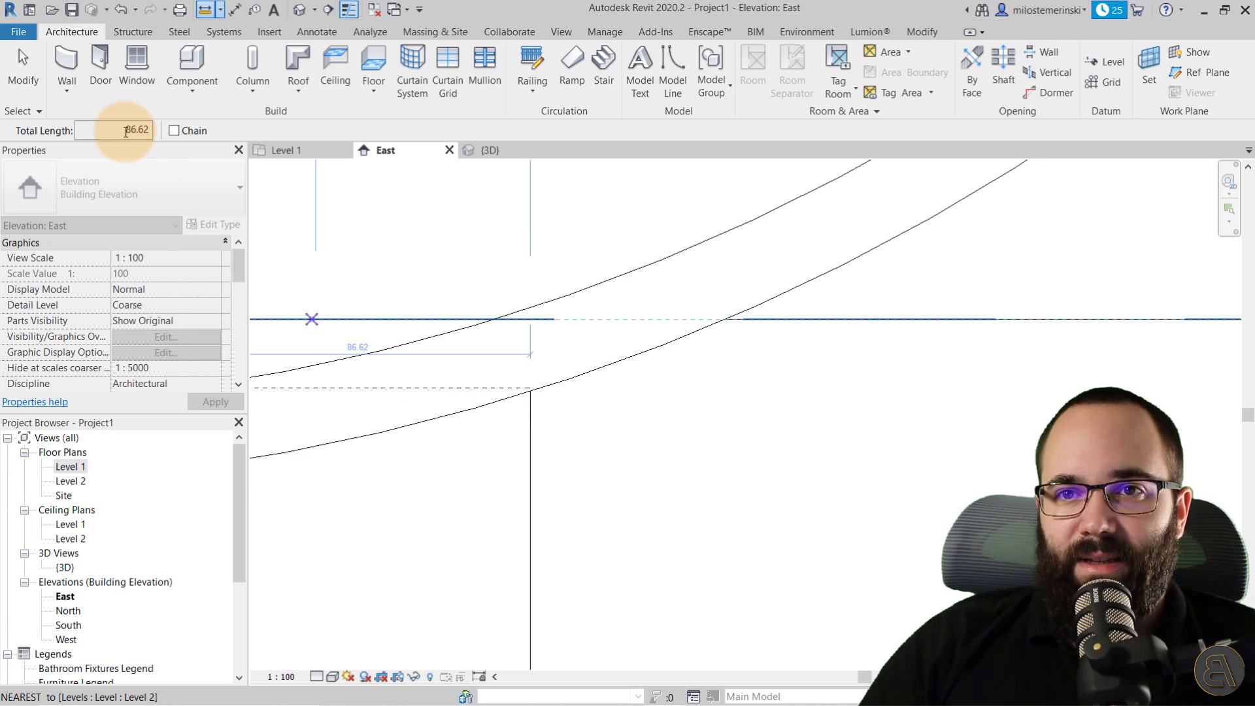
pyautogui.moveTo(126, 130); pyautogui.dragTo(164, 131)
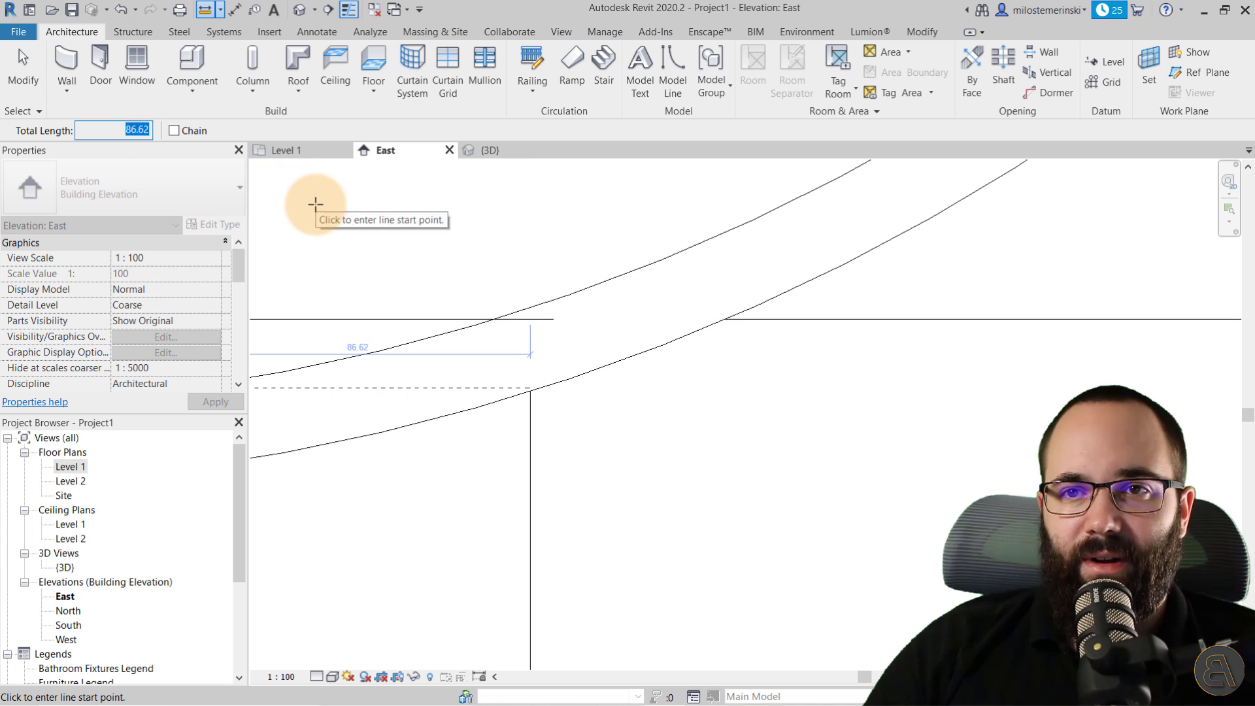
pyautogui.press('Escape')
pyautogui.press('Escape')
pyautogui.scroll(-4, 434, 249)
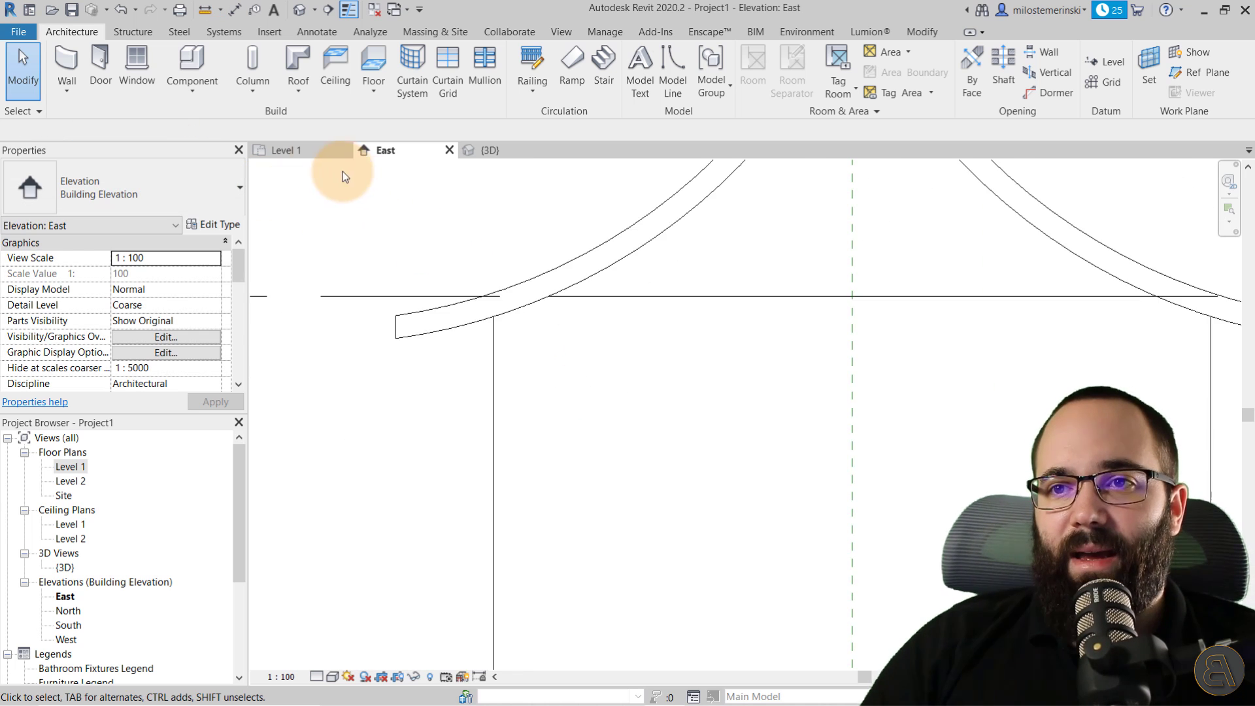
# Step: Open the Site floor plan and frame the whole roof
pyautogui.click(297, 150)
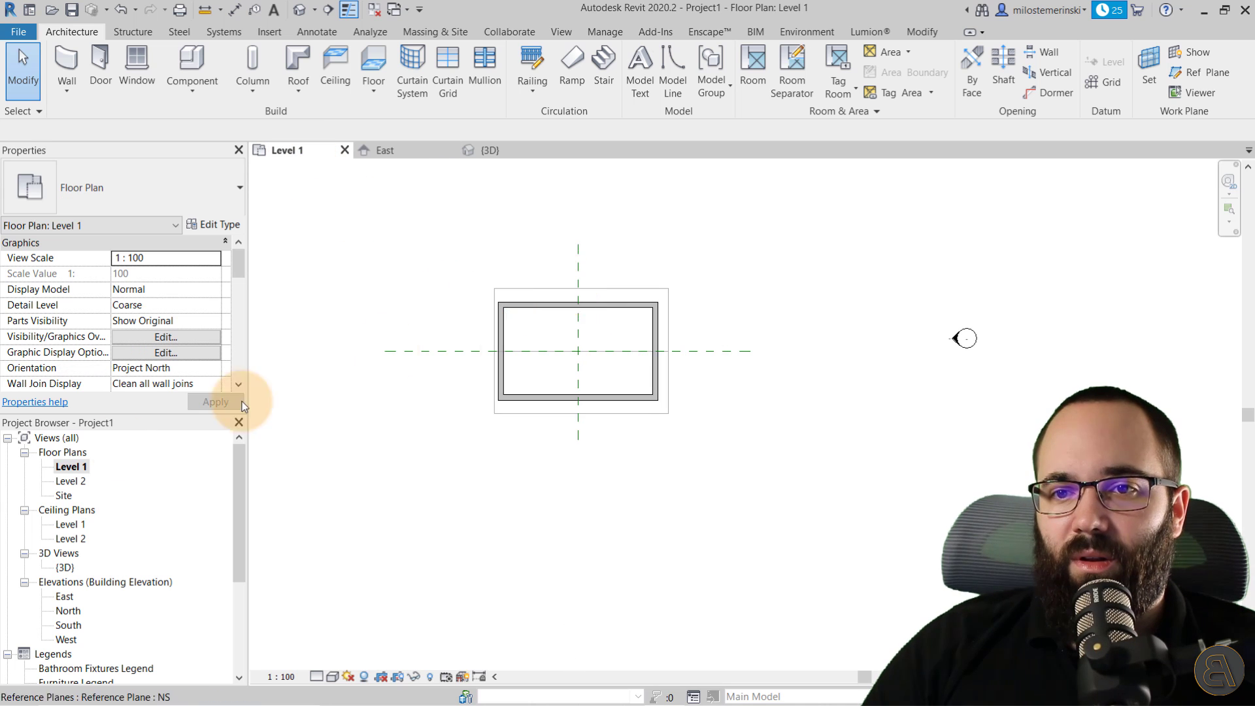
pyautogui.doubleClick(63, 495)
pyautogui.scroll(3, 468, 359)
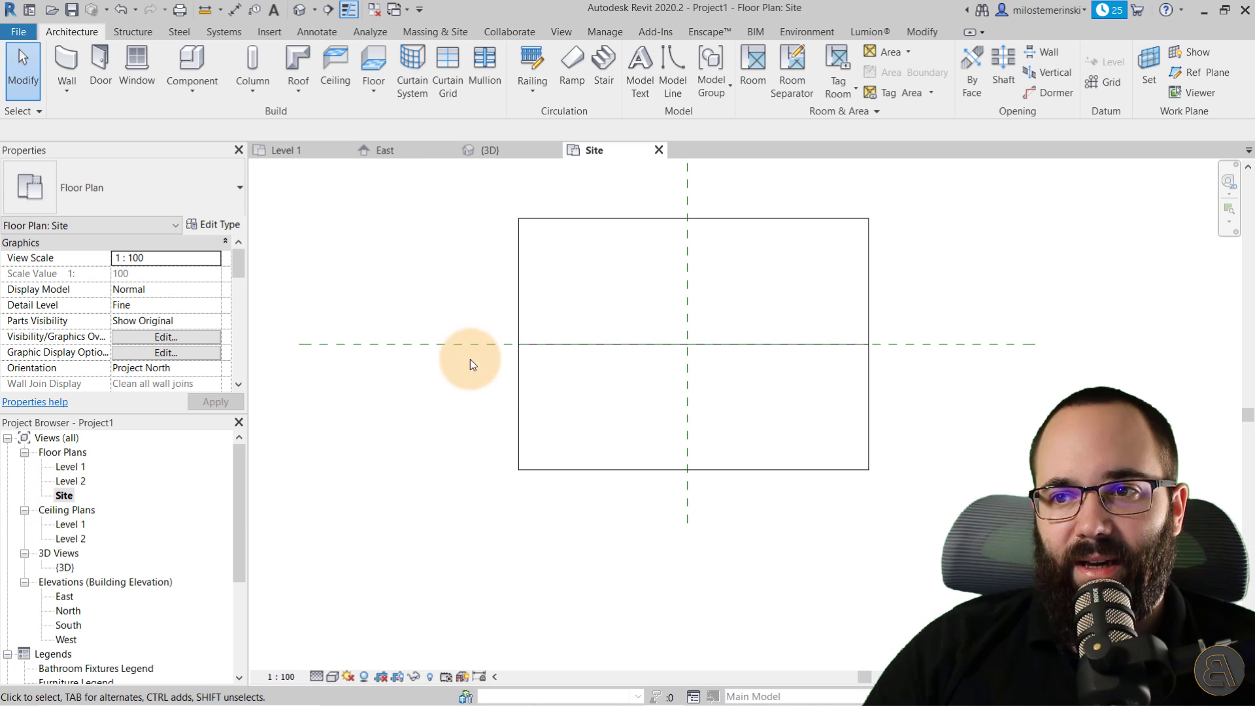
pyautogui.click(465, 403)
pyautogui.moveTo(464, 402); pyautogui.dragTo(358, 450, button='middle')
pyautogui.scroll(1, 460, 388)
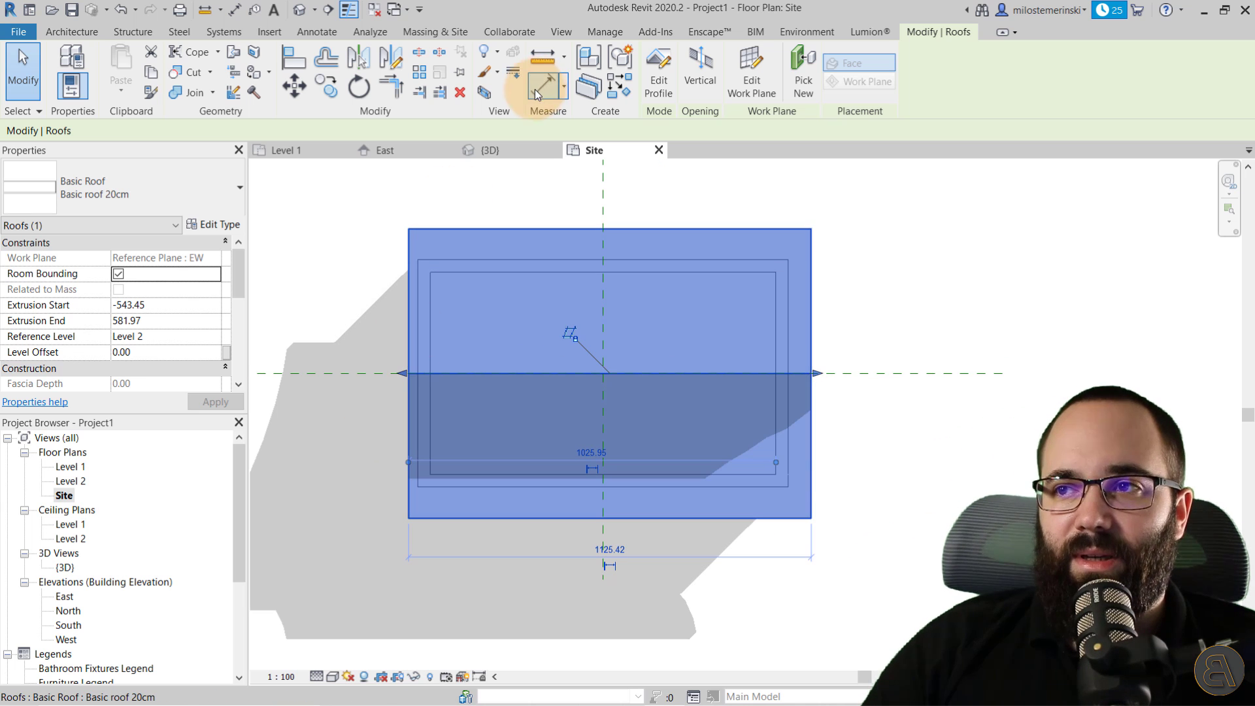
pyautogui.press('Escape')
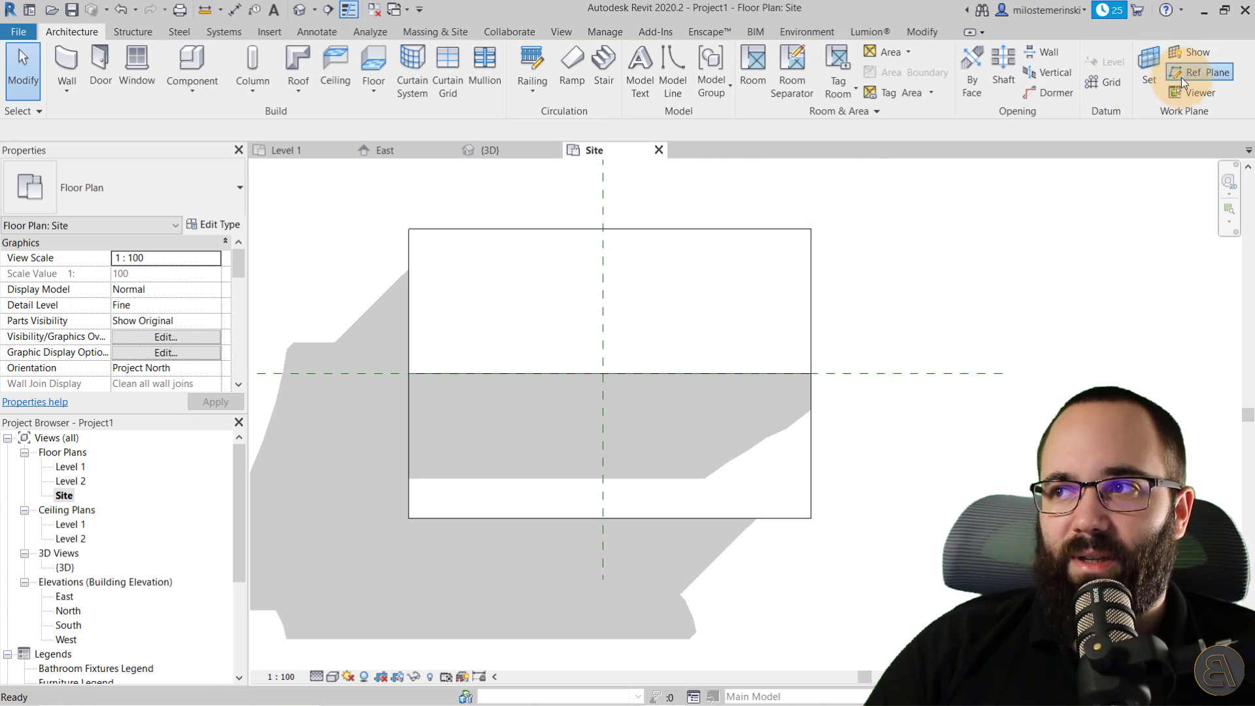
# Step: Place vertical reference planes just outside the roof's west and east ends, the west one about 71 from the exterior wall
pyautogui.click(1182, 77)
pyautogui.click(393, 194)
pyautogui.click(392, 590)
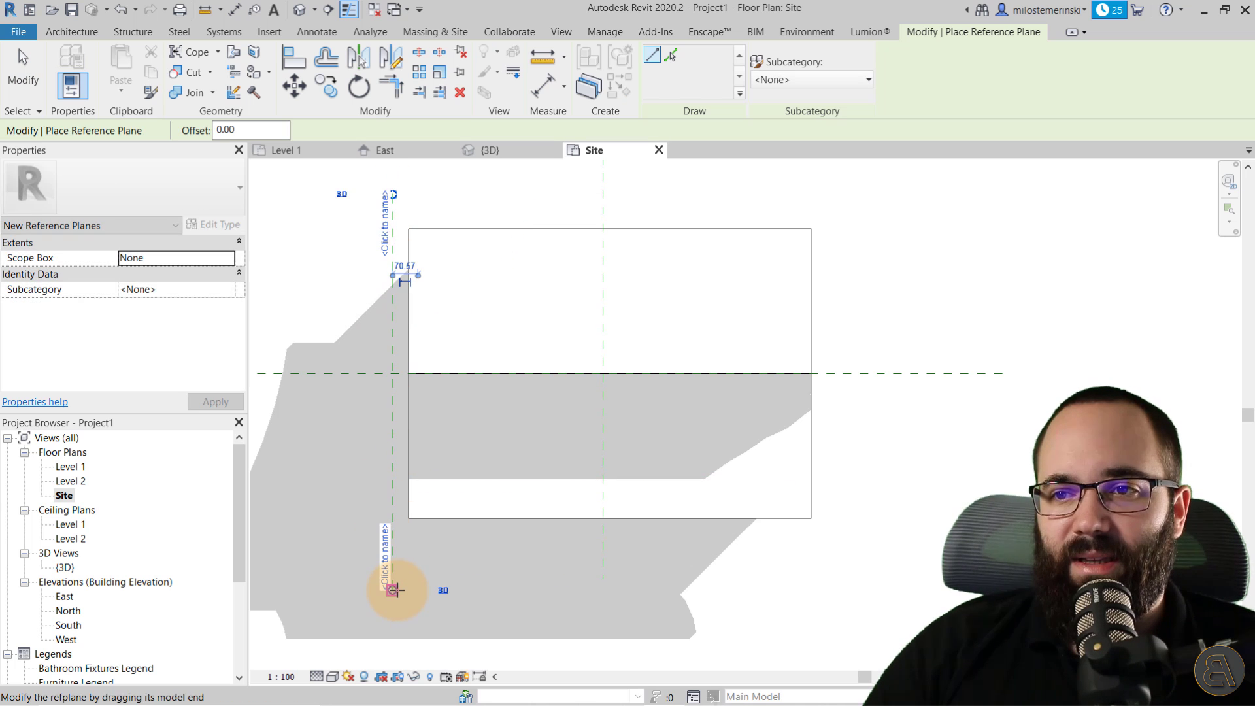
pyautogui.click(825, 194)
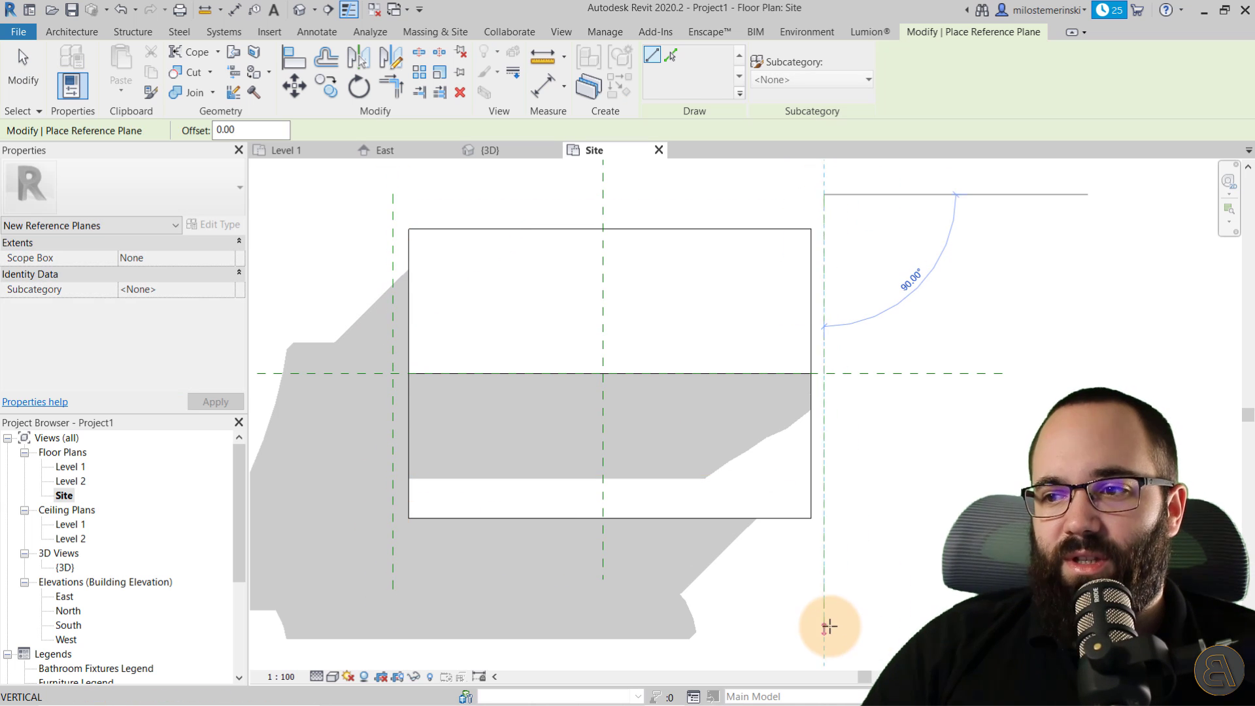
pyautogui.click(824, 588)
pyautogui.press('Escape')
pyautogui.press('Escape')
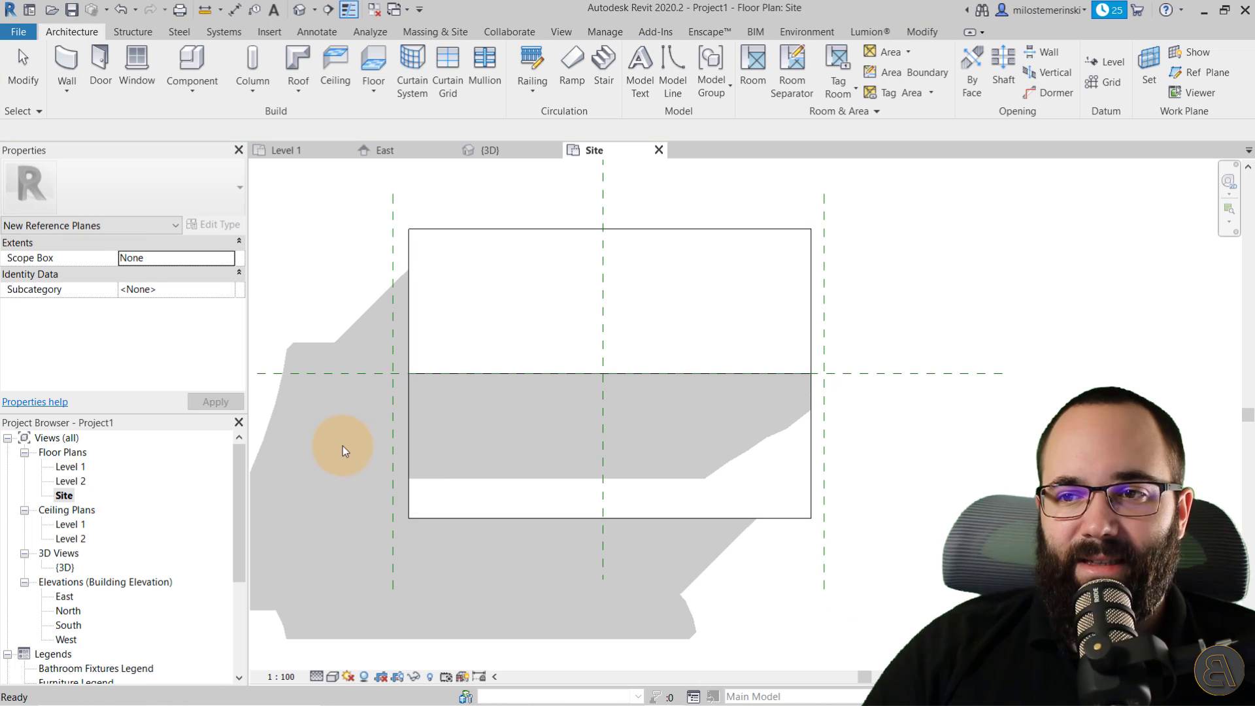
# Step: In the Level 1 plan, set the west reference plane's distance from the exterior wall to 86.62
pyautogui.click(287, 150)
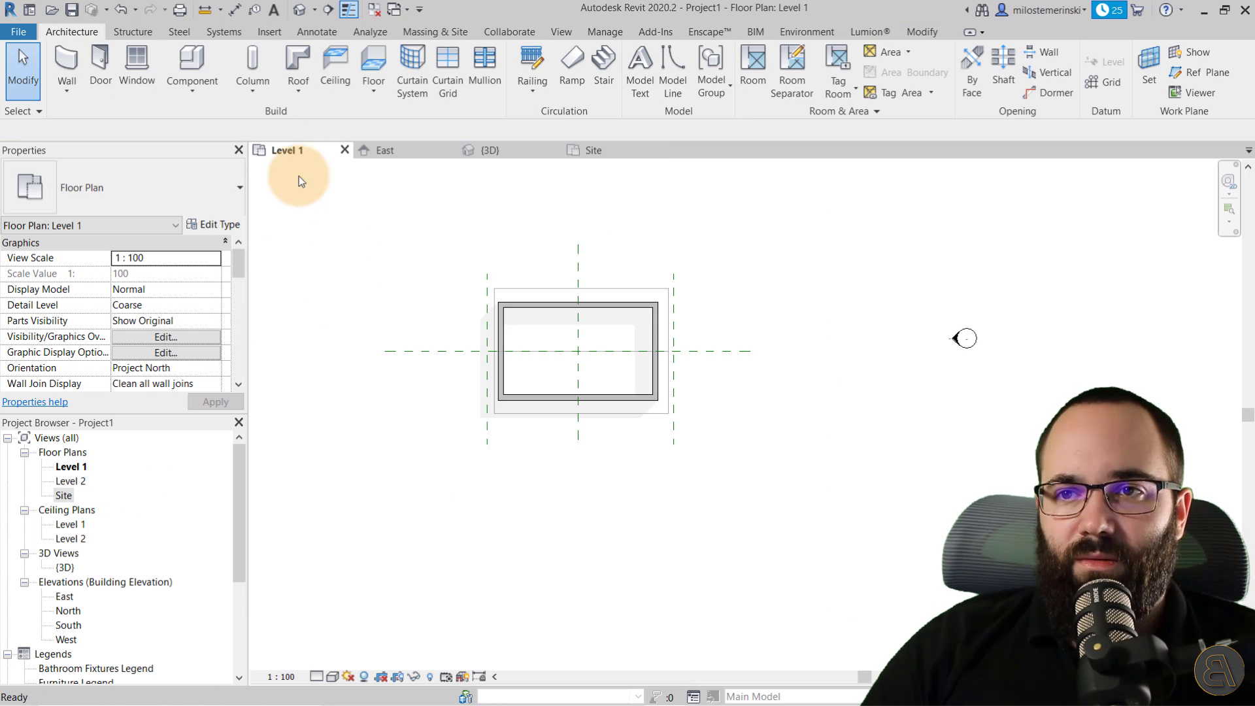
pyautogui.scroll(3, 487, 325)
pyautogui.click(481, 326)
pyautogui.scroll(4, 491, 281)
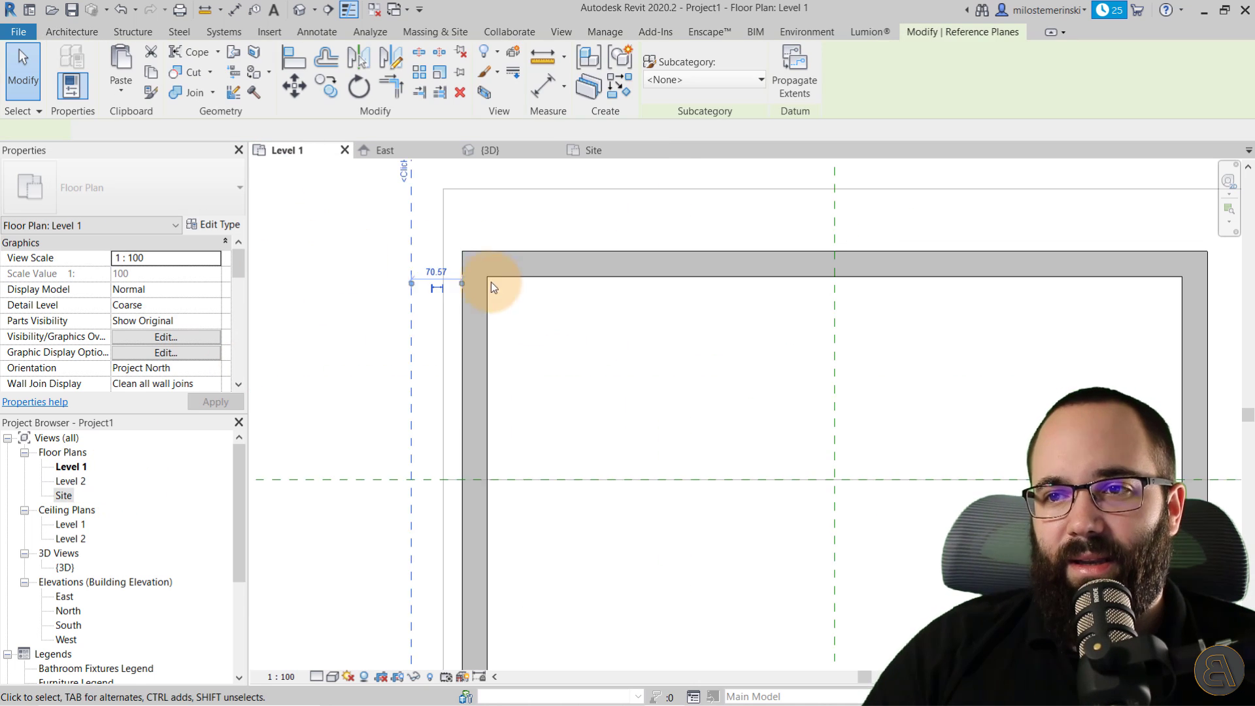
pyautogui.click(418, 264)
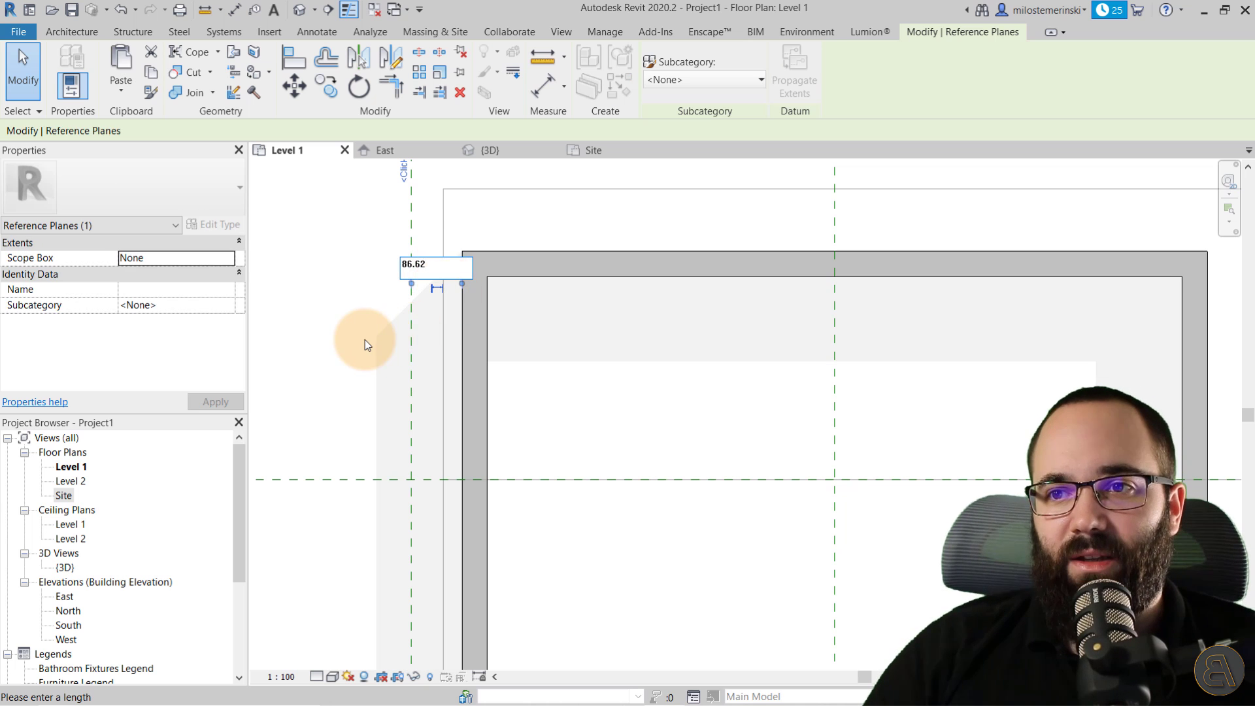
pyautogui.press('Return')
# Step: Set the east reference plane's distance from the exterior wall to 86.62
pyautogui.scroll(-2, 282, 373)
pyautogui.moveTo(925, 377); pyautogui.dragTo(749, 362, button='middle')
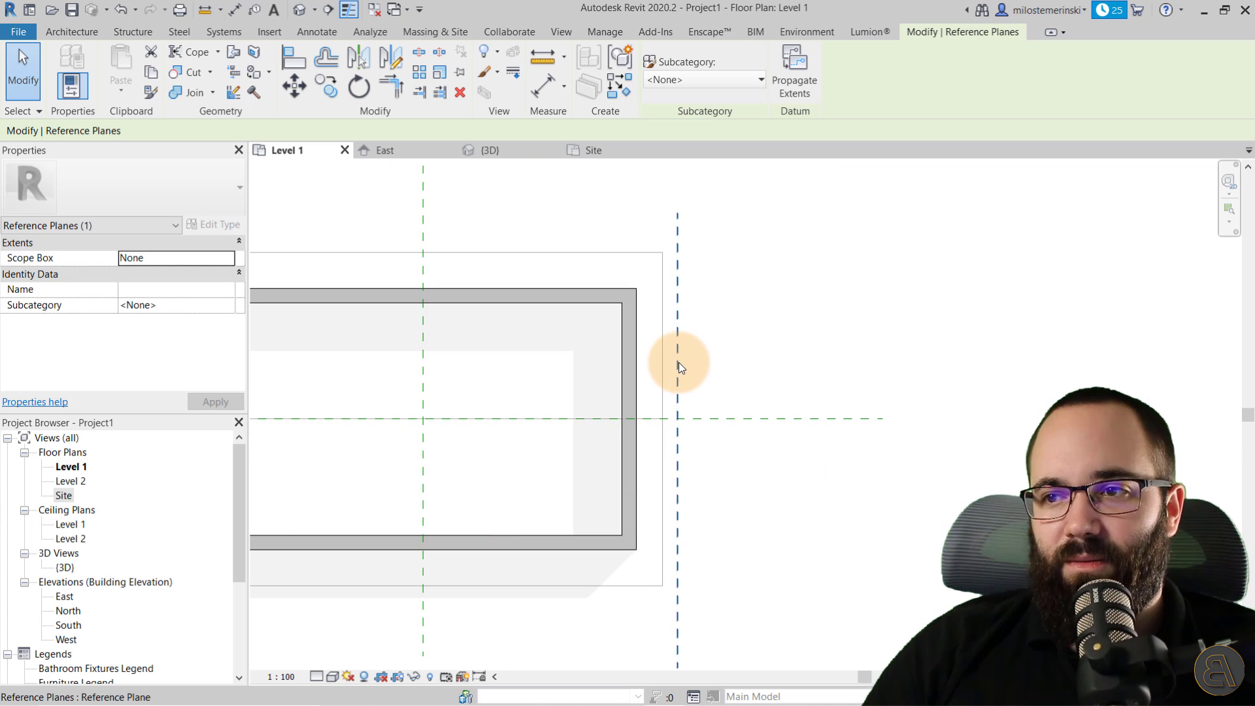
pyautogui.press('Return')
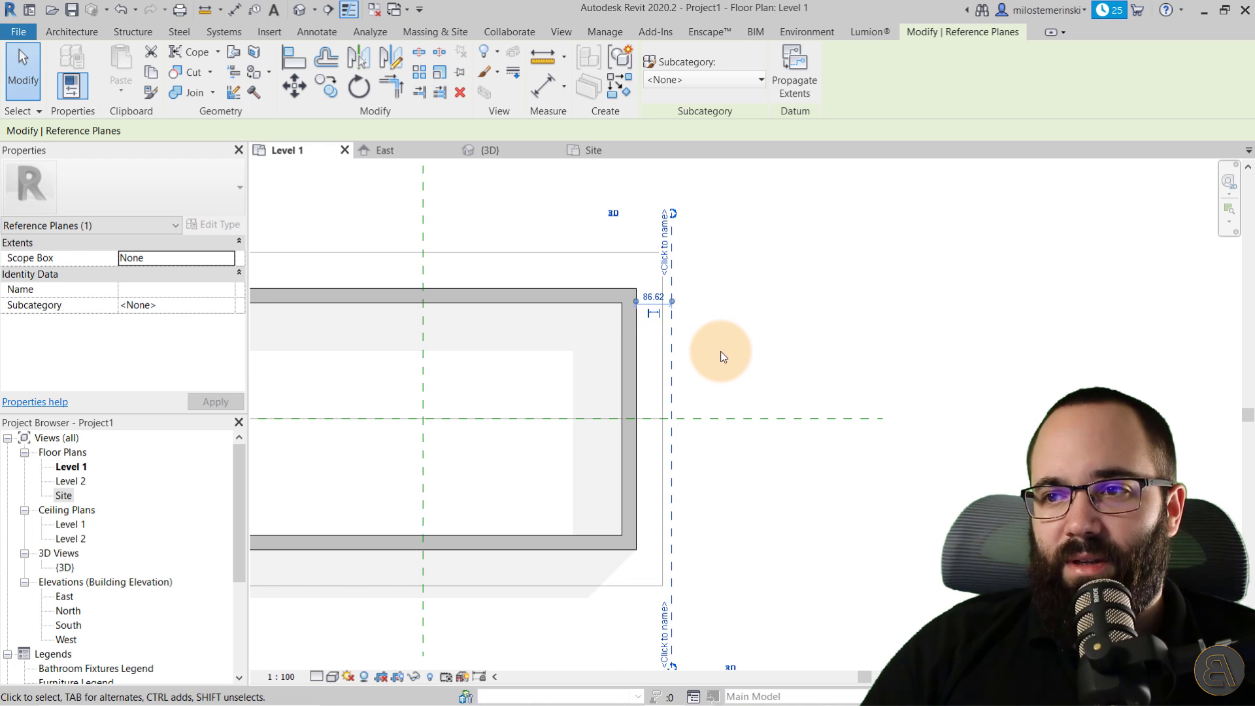
pyautogui.click(736, 343)
pyautogui.scroll(-4, 732, 335)
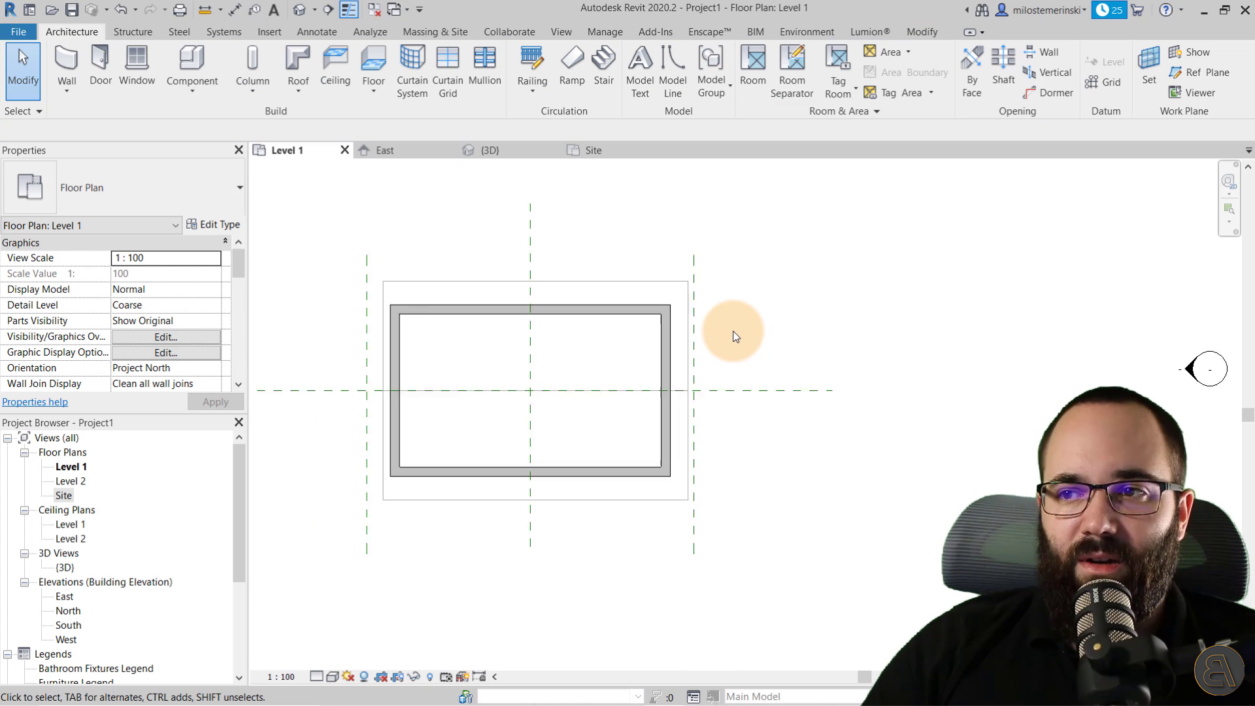
# Step: In the Site plan, stretch the roof's west and east ends to the outer reference planes and inspect the roof in 3D
pyautogui.click(607, 155)
pyautogui.click(407, 384)
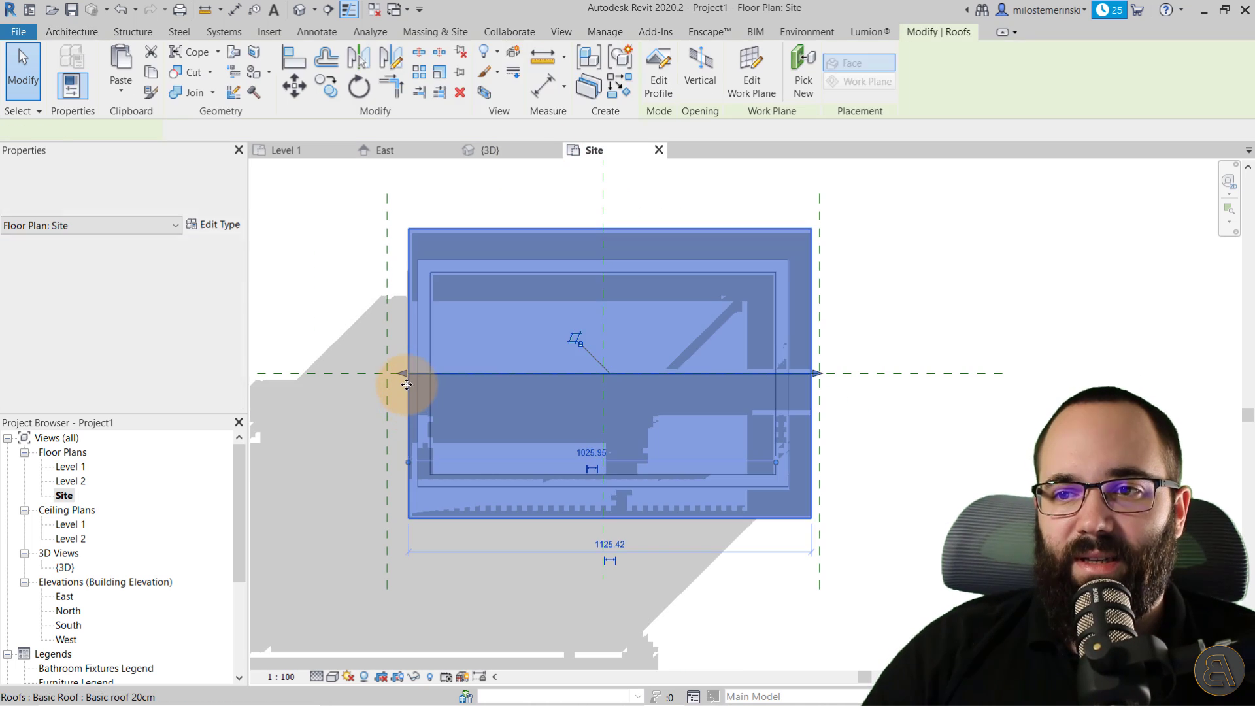
pyautogui.moveTo(406, 385); pyautogui.dragTo(387, 373)
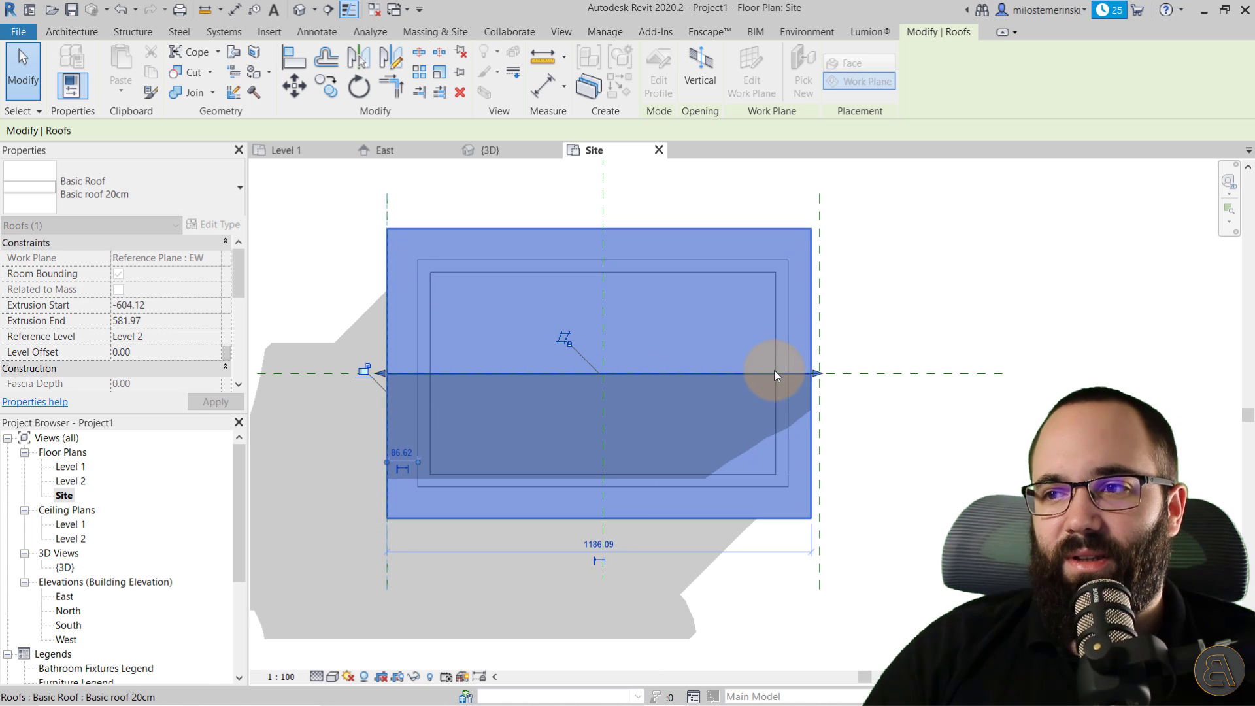
pyautogui.moveTo(775, 375); pyautogui.dragTo(820, 372)
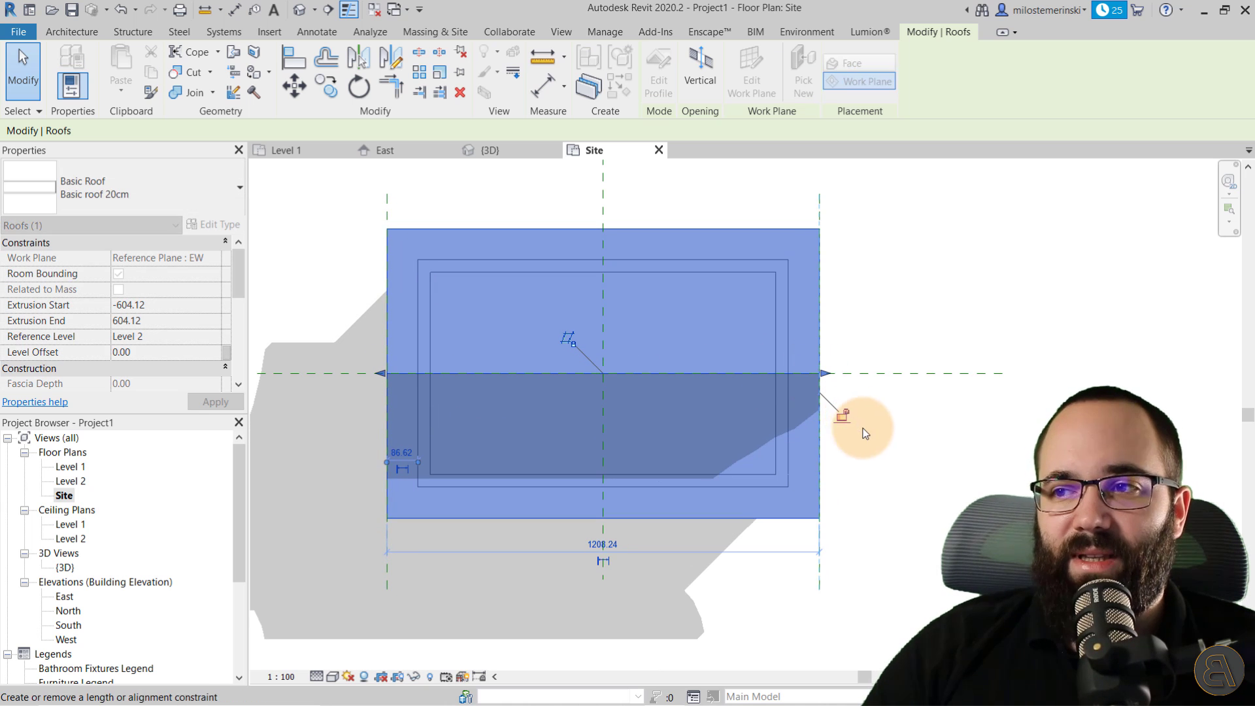
pyautogui.click(878, 511)
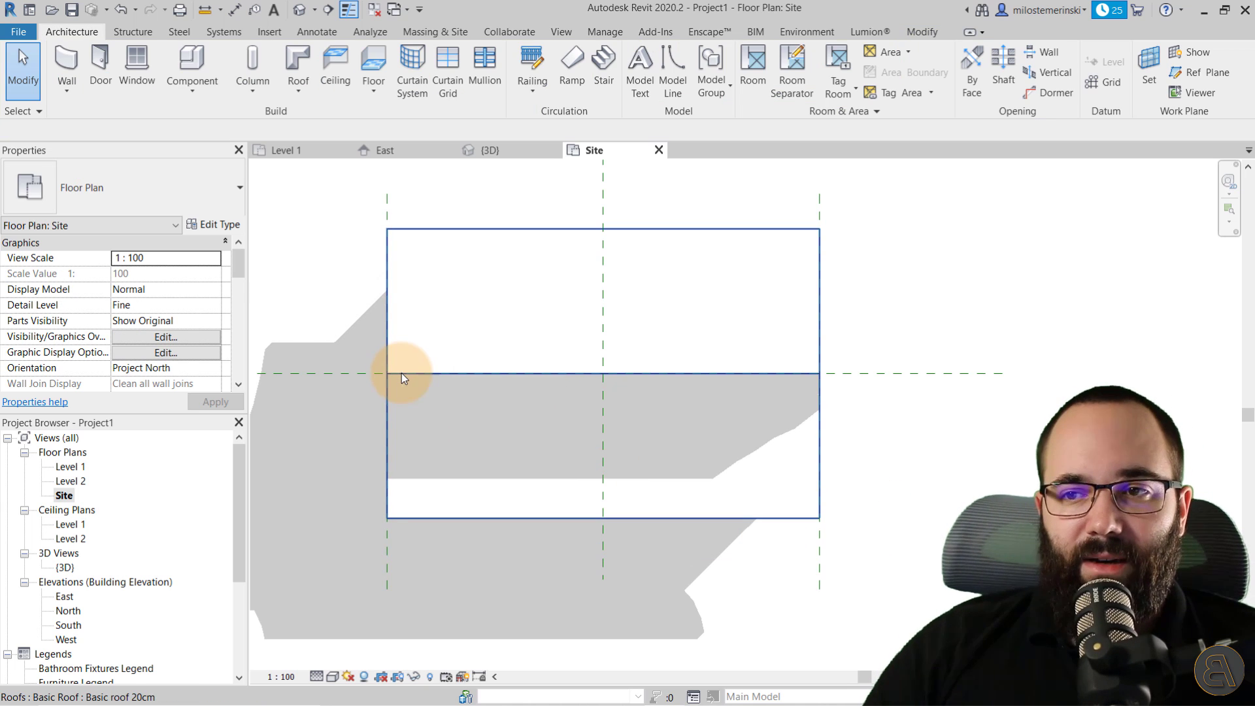
pyautogui.click(496, 153)
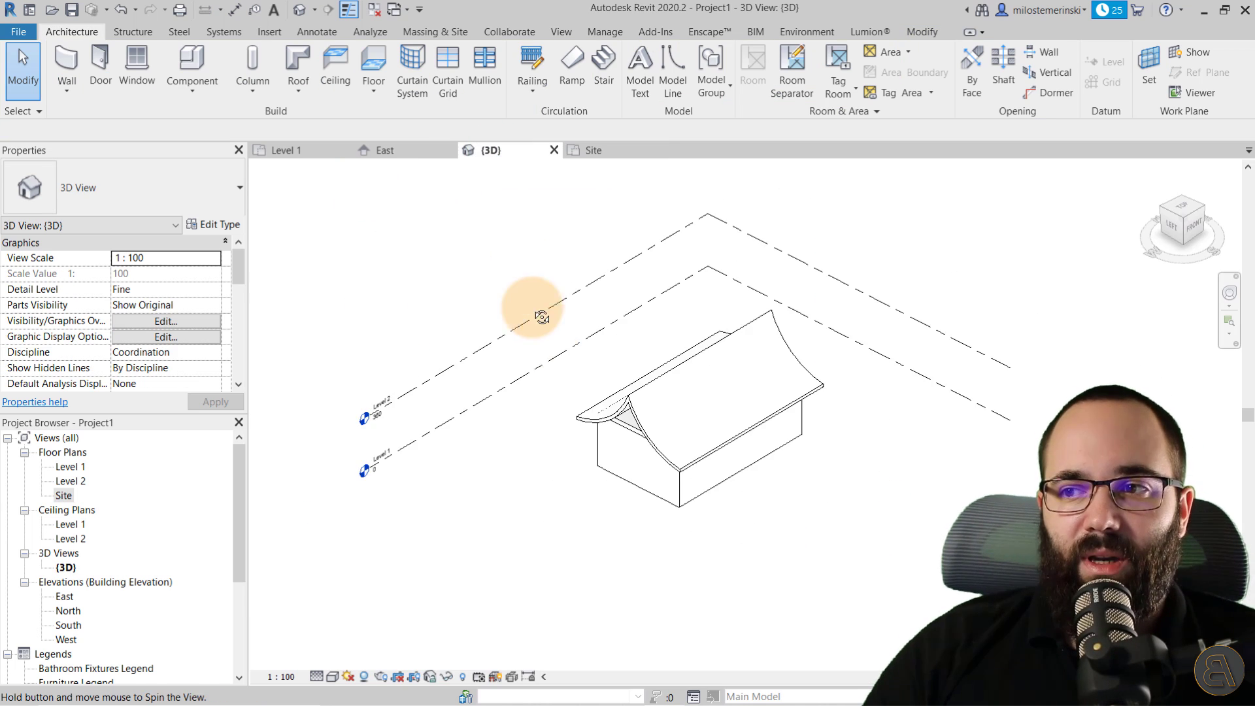
pyautogui.keyDown('shift'); pyautogui.moveTo(541, 317); pyautogui.dragTo(656, 331, button='middle'); pyautogui.keyUp('shift')
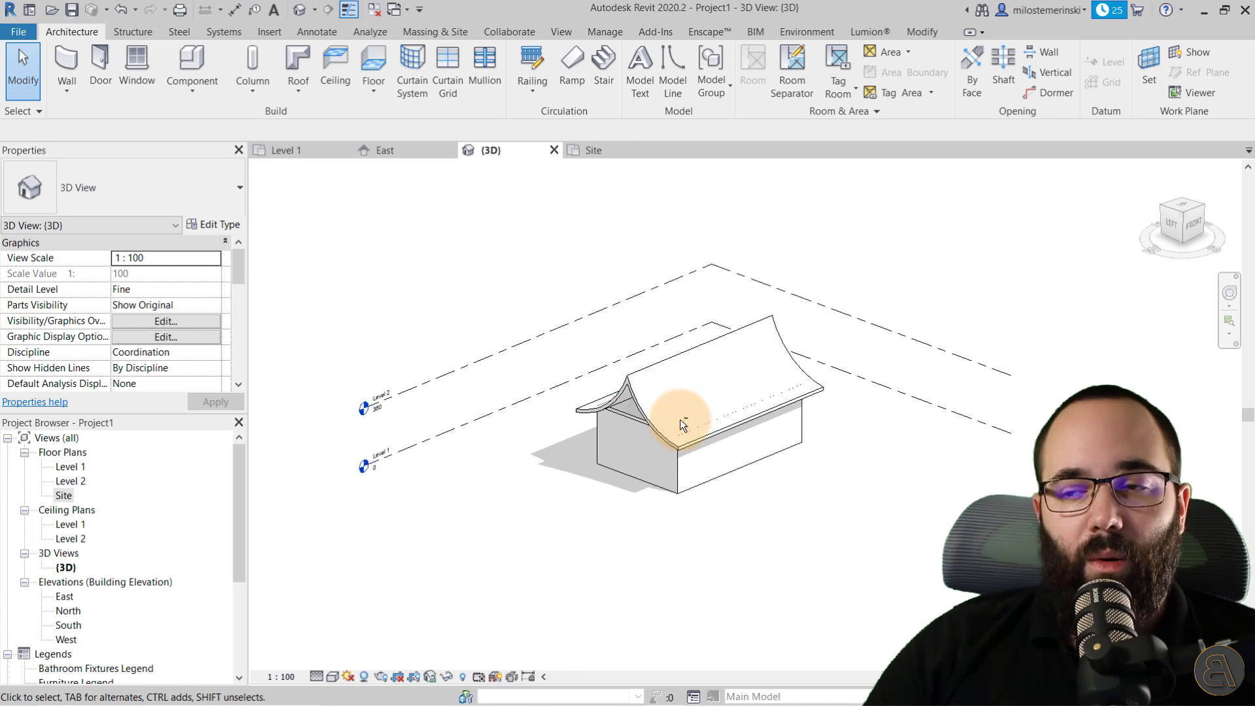
pyautogui.keyDown('shift'); pyautogui.moveTo(679, 418); pyautogui.dragTo(629, 396, button='middle'); pyautogui.keyUp('shift')
# Step: Start a vertical opening on the roof in the Site plan and sketch a triangle with 45° lines from the west corners to the ridge
pyautogui.click(596, 151)
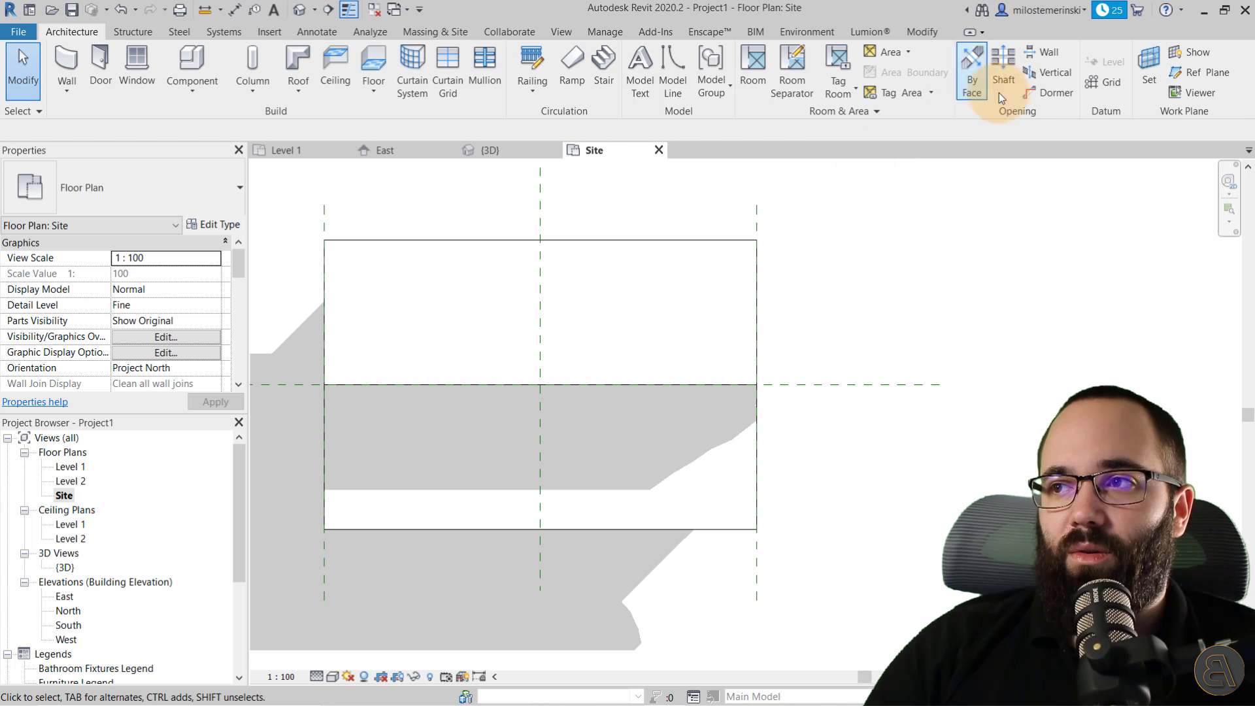
pyautogui.click(1050, 72)
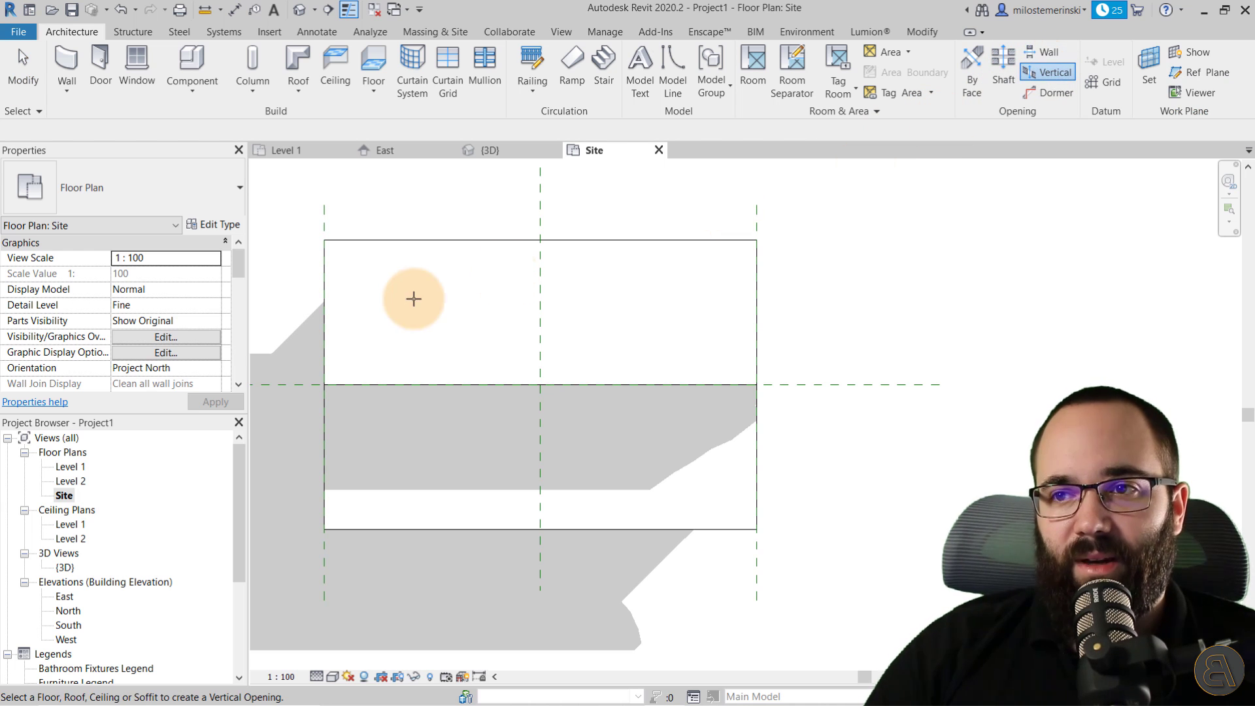
pyautogui.click(331, 375)
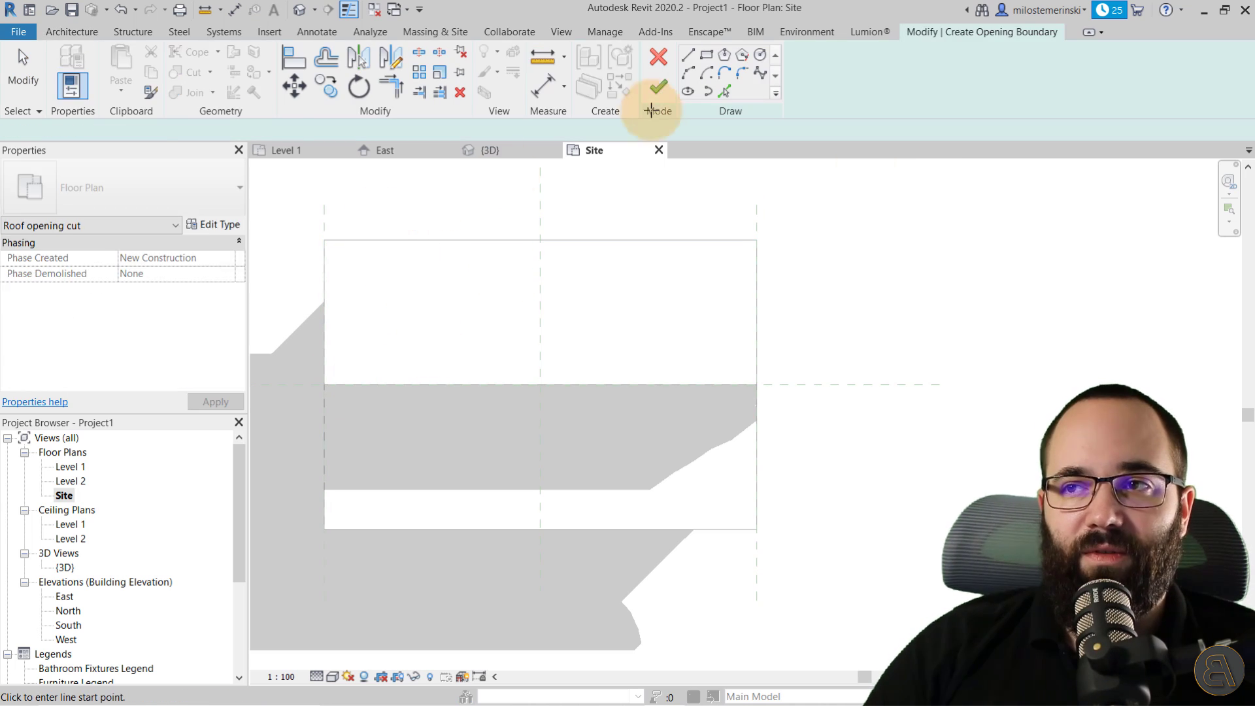
pyautogui.click(324, 240)
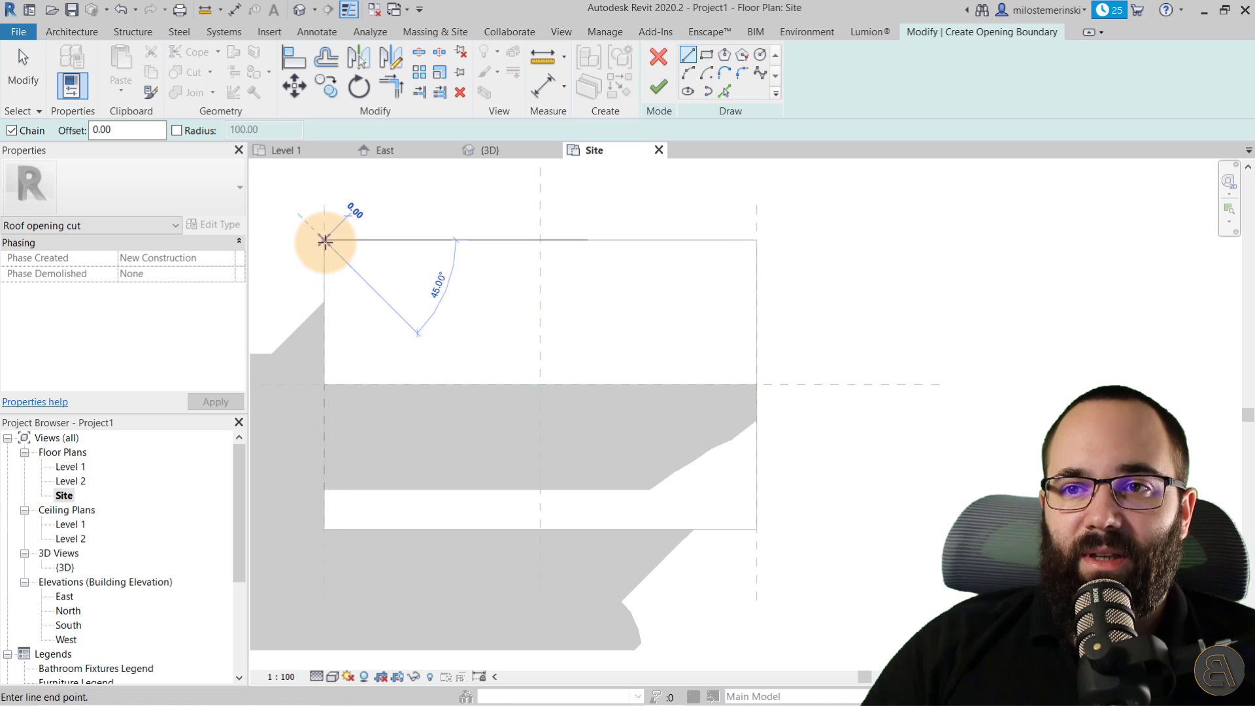
pyautogui.click(475, 391)
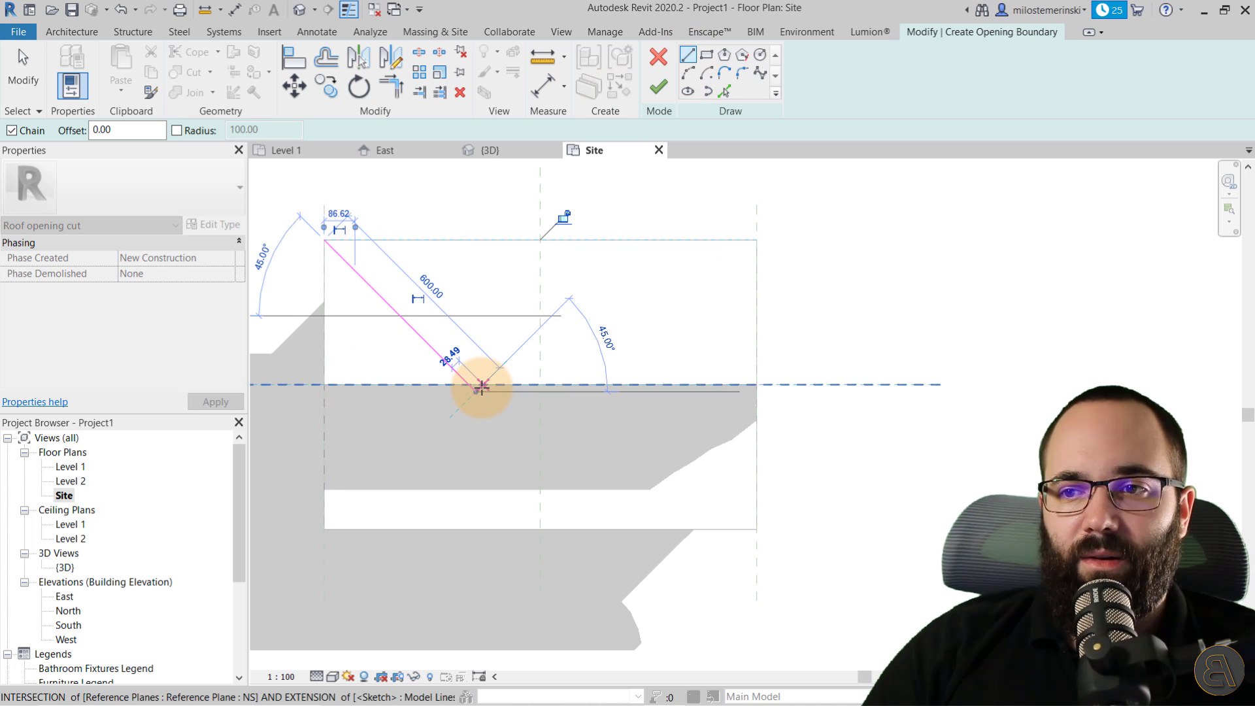
pyautogui.click(321, 526)
pyautogui.click(322, 240)
pyautogui.press('Escape')
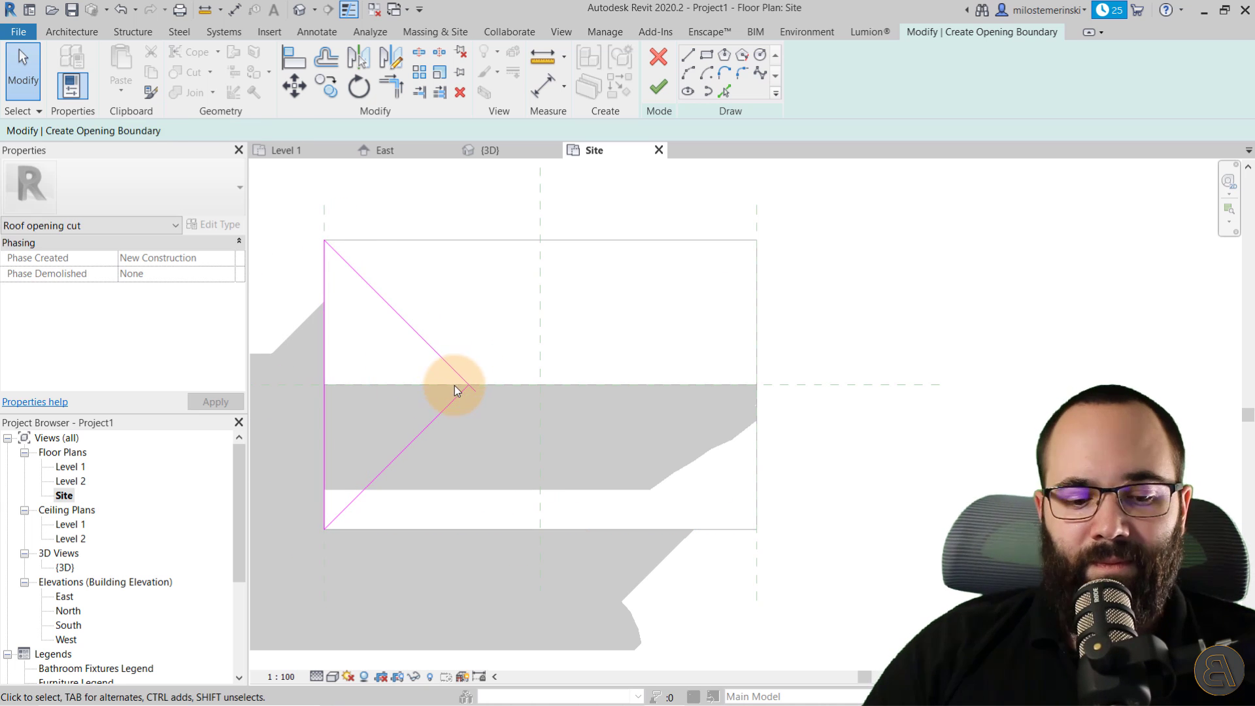
pyautogui.moveTo(475, 391); pyautogui.dragTo(469, 384)
pyautogui.press('Escape')
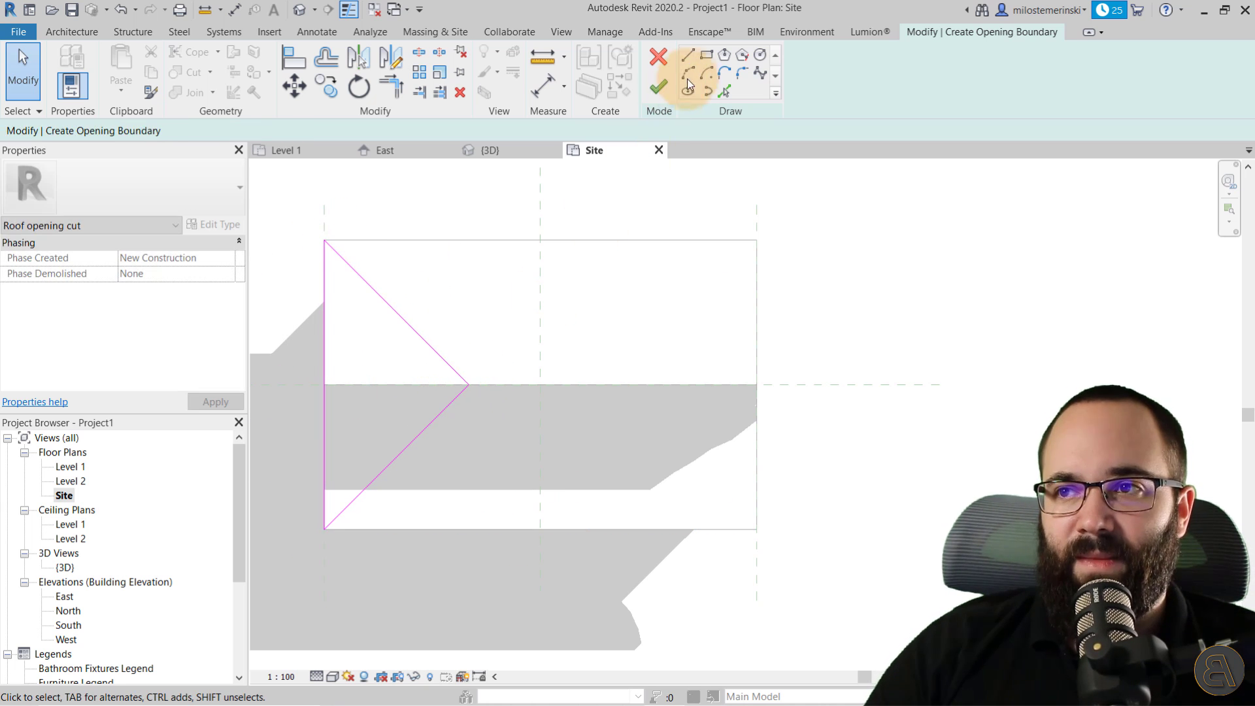
pyautogui.press('l')
pyautogui.press('i')
pyautogui.press('Escape')
pyautogui.press('Escape')
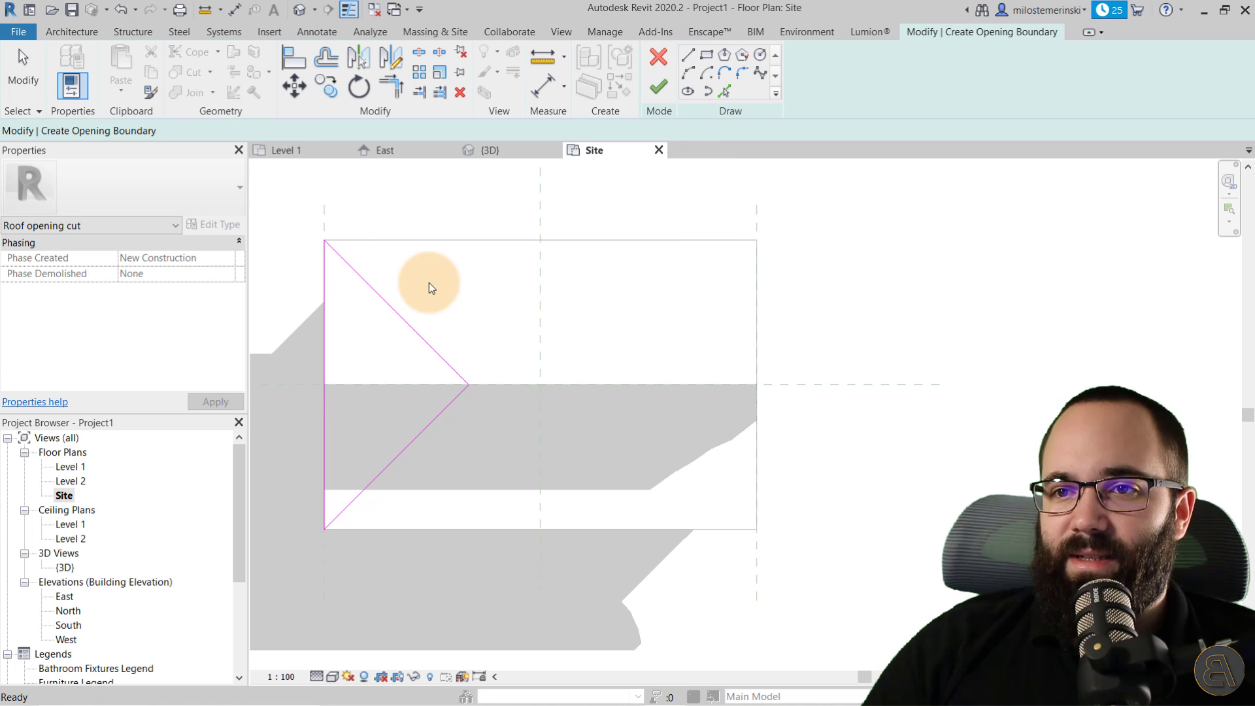
# Step: Mirror the triangle as a copy about the central EW reference plane, finish the vertical opening, and view the cut roof in 3D
pyautogui.moveTo(328, 296)
pyautogui.mouseDown()
pyautogui.moveTo(464, 588)
pyautogui.moveTo(446, 512)
pyautogui.moveTo(310, 292)
pyautogui.mouseUp()
pyautogui.press('m')
pyautogui.press('m')
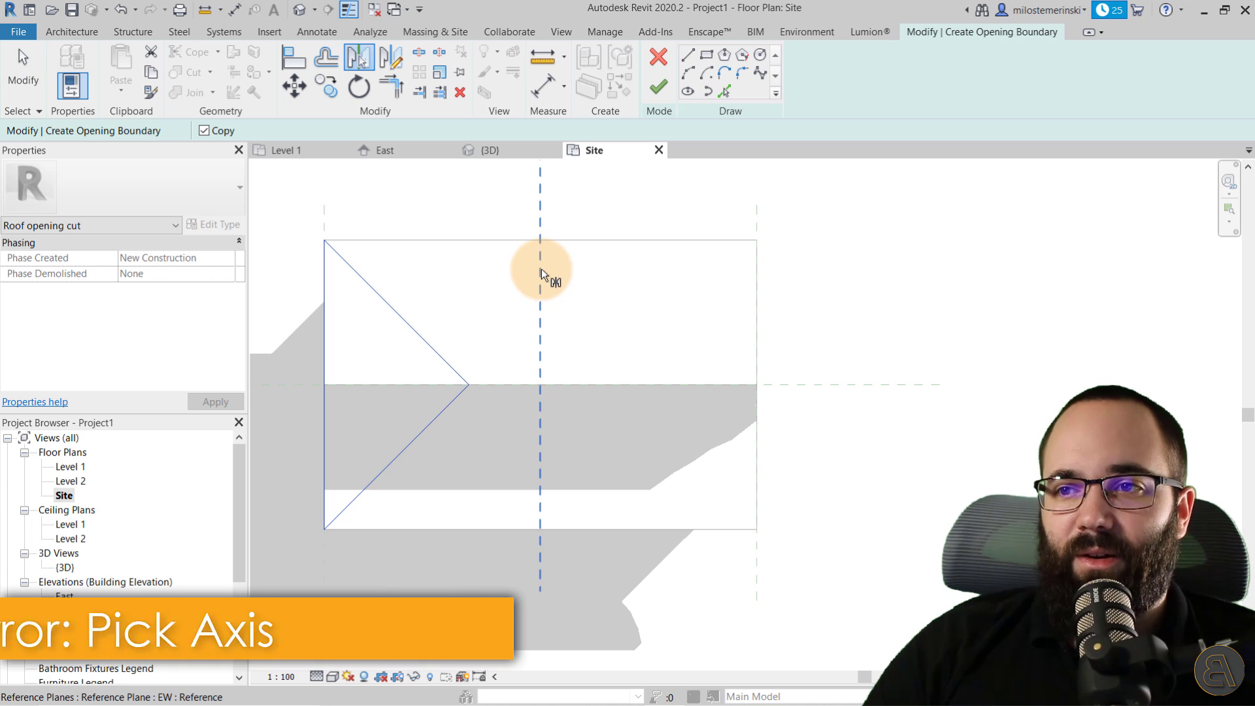
pyautogui.click(540, 269)
pyautogui.press('Escape')
pyautogui.click(657, 89)
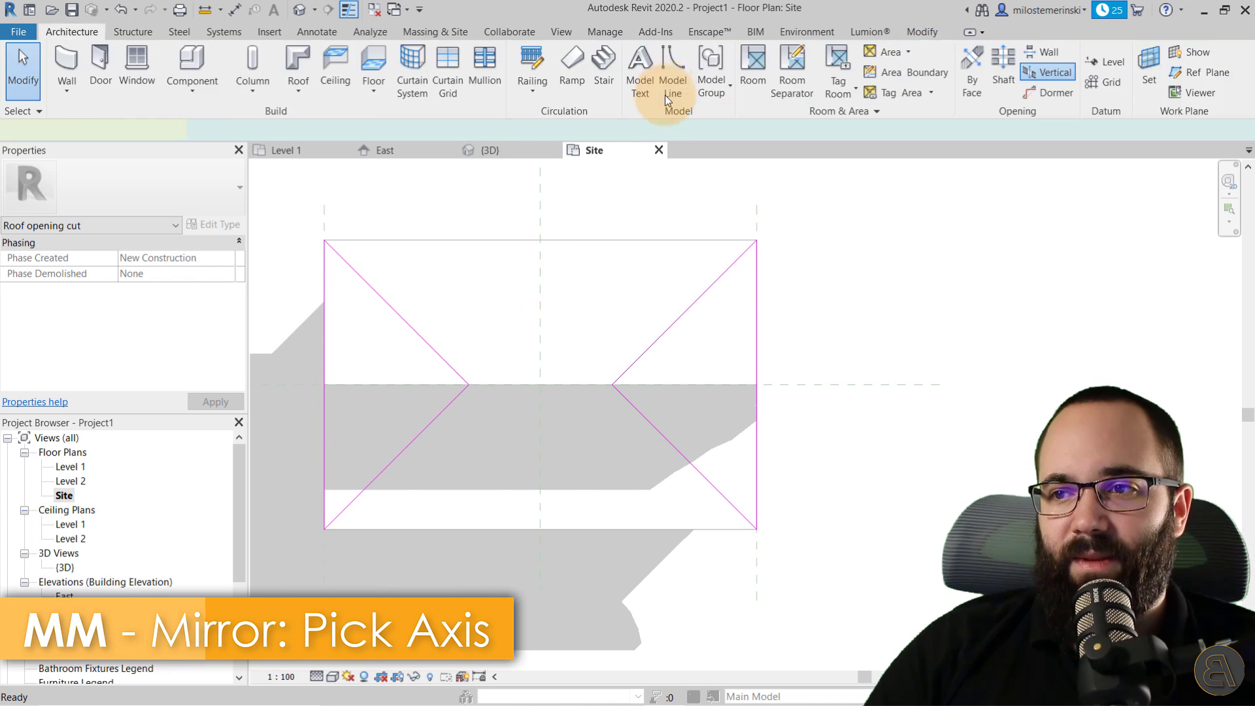
pyautogui.click(611, 172)
pyautogui.click(496, 149)
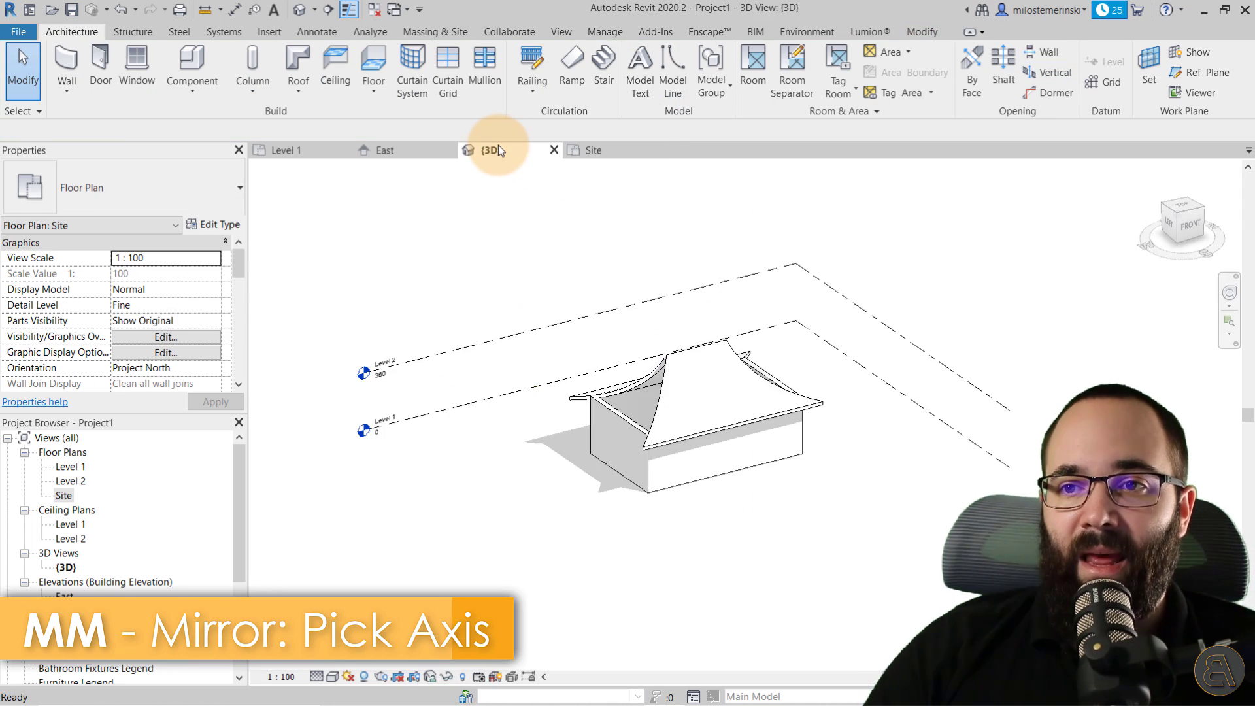
pyautogui.keyDown('shift'); pyautogui.moveTo(660, 414); pyautogui.dragTo(538, 271, button='middle'); pyautogui.keyUp('shift')
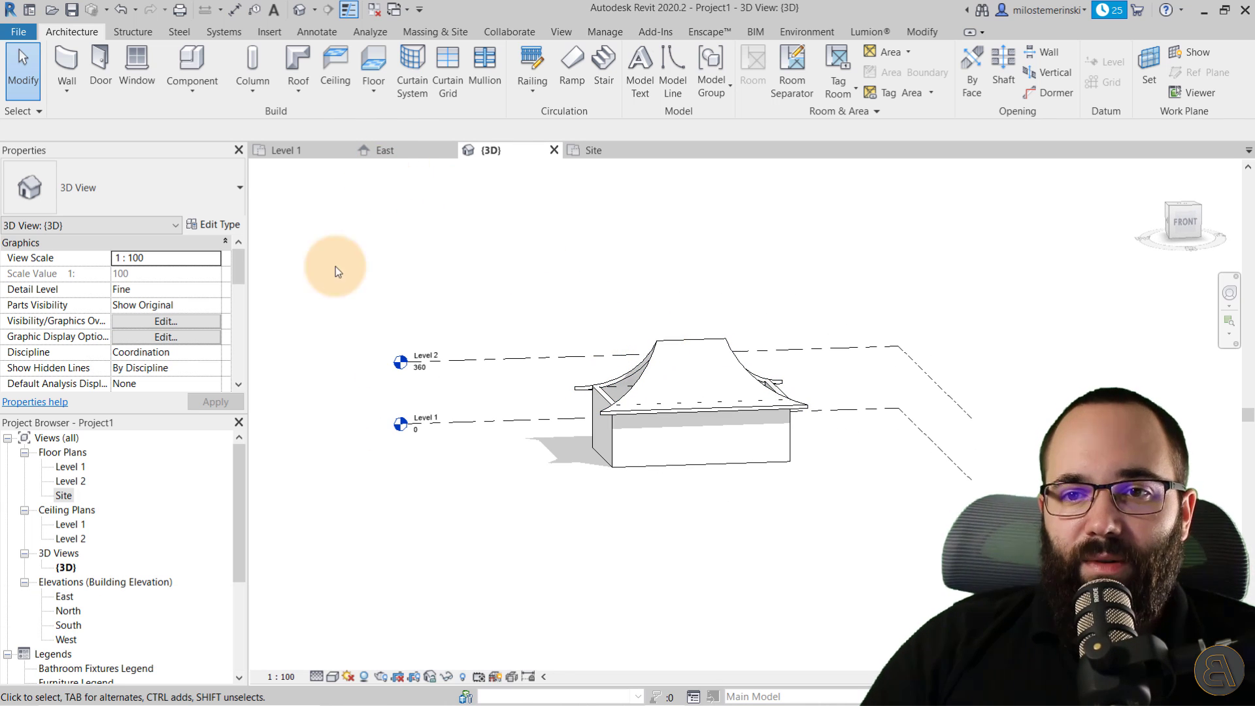
# Step: In the South elevation, start a roof by extrusion on work plane Reference Plane : NS, referenced to Level 2 with 0.00 offset
pyautogui.doubleClick(69, 626)
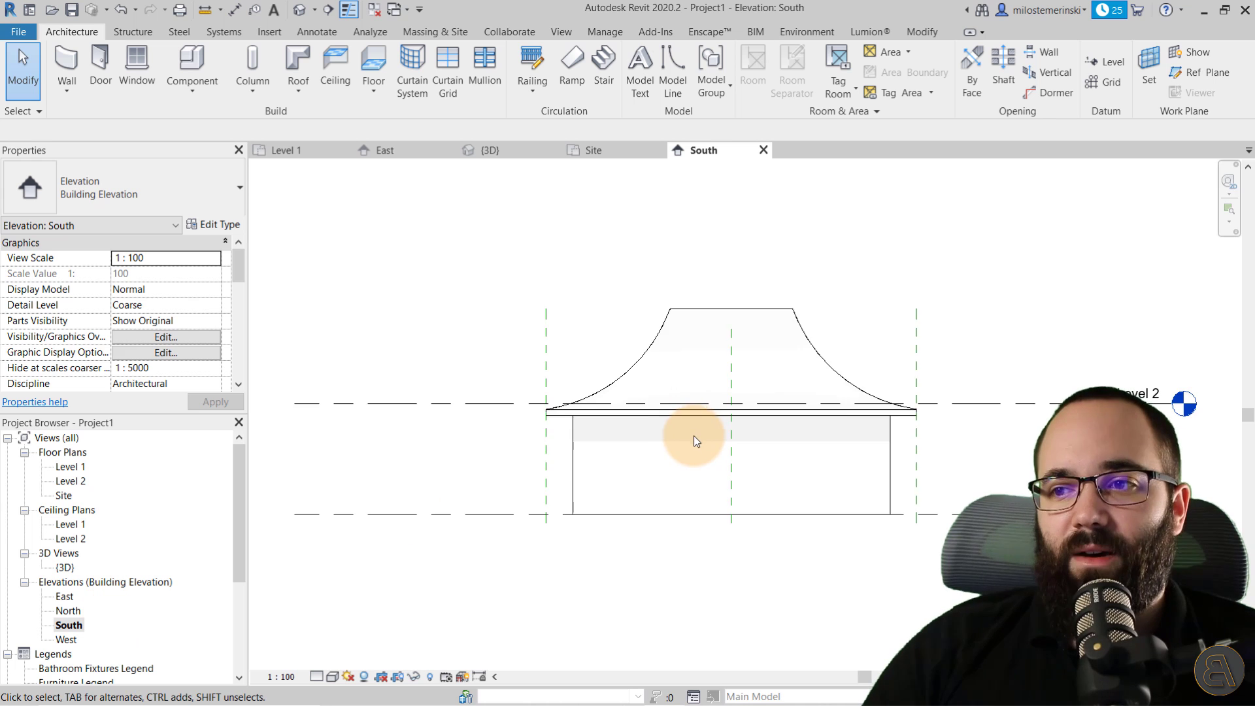
pyautogui.scroll(3, 420, 364)
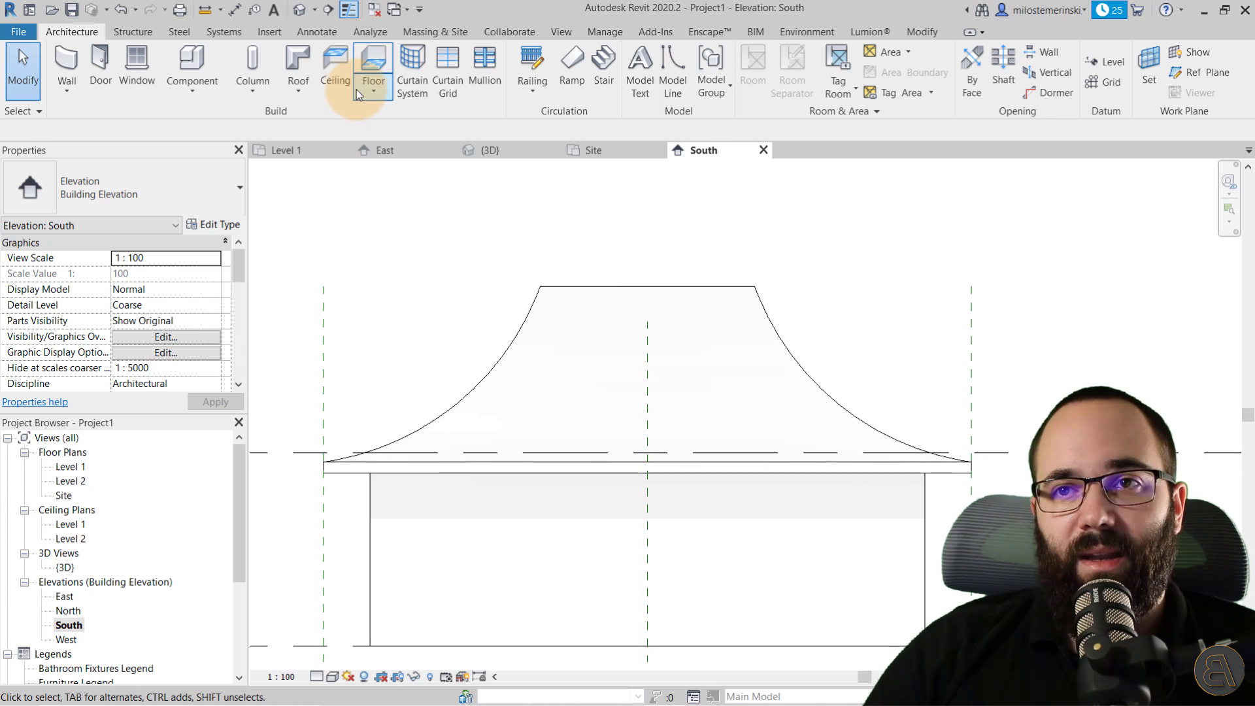
pyautogui.click(300, 62)
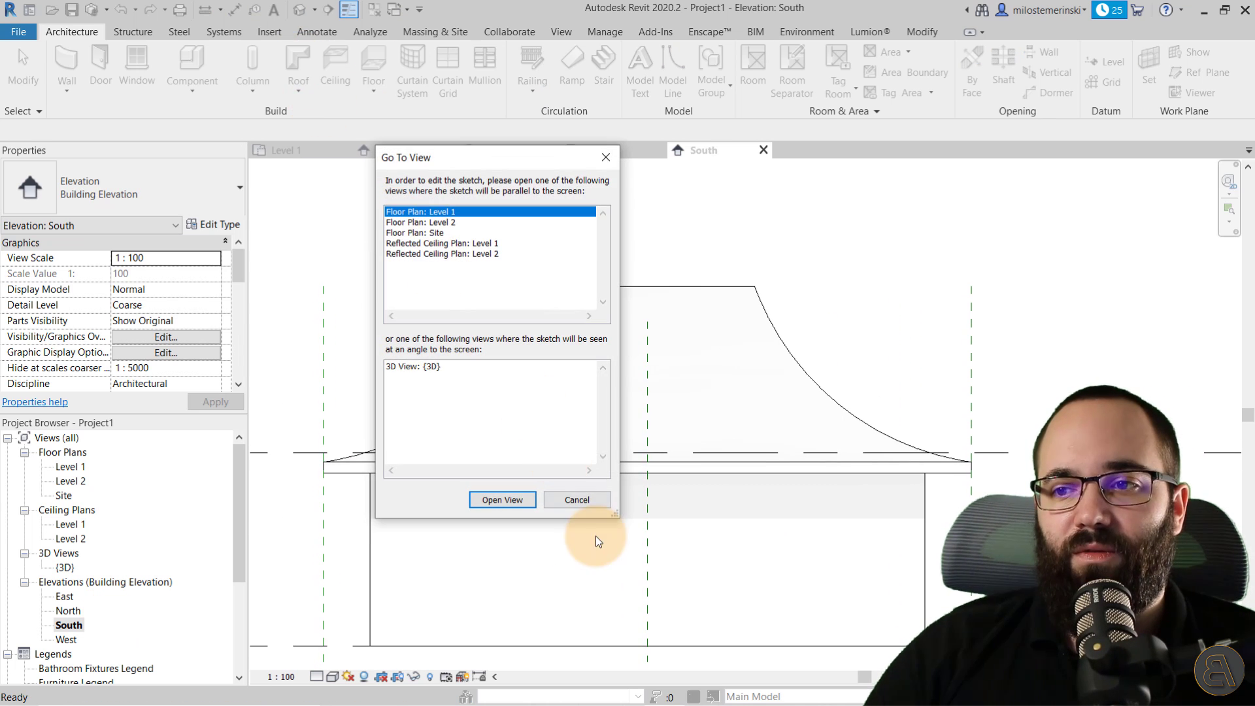
pyautogui.click(578, 500)
pyautogui.click(298, 91)
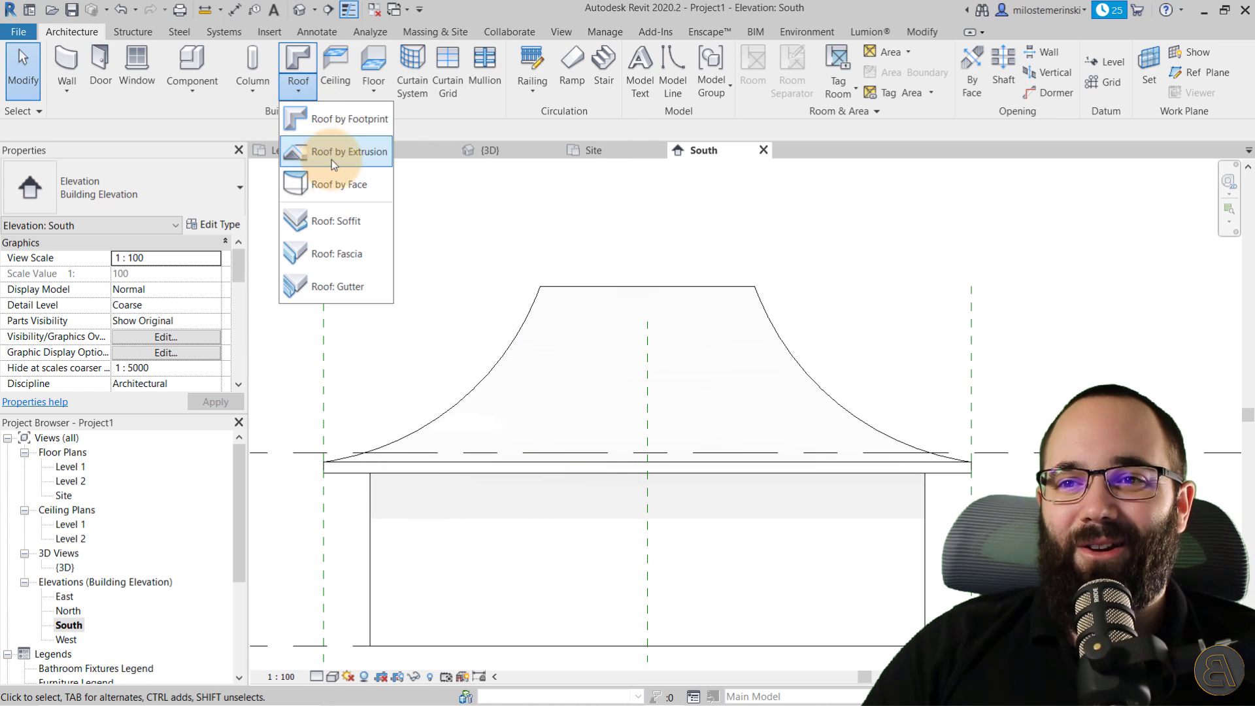
pyautogui.click(339, 181)
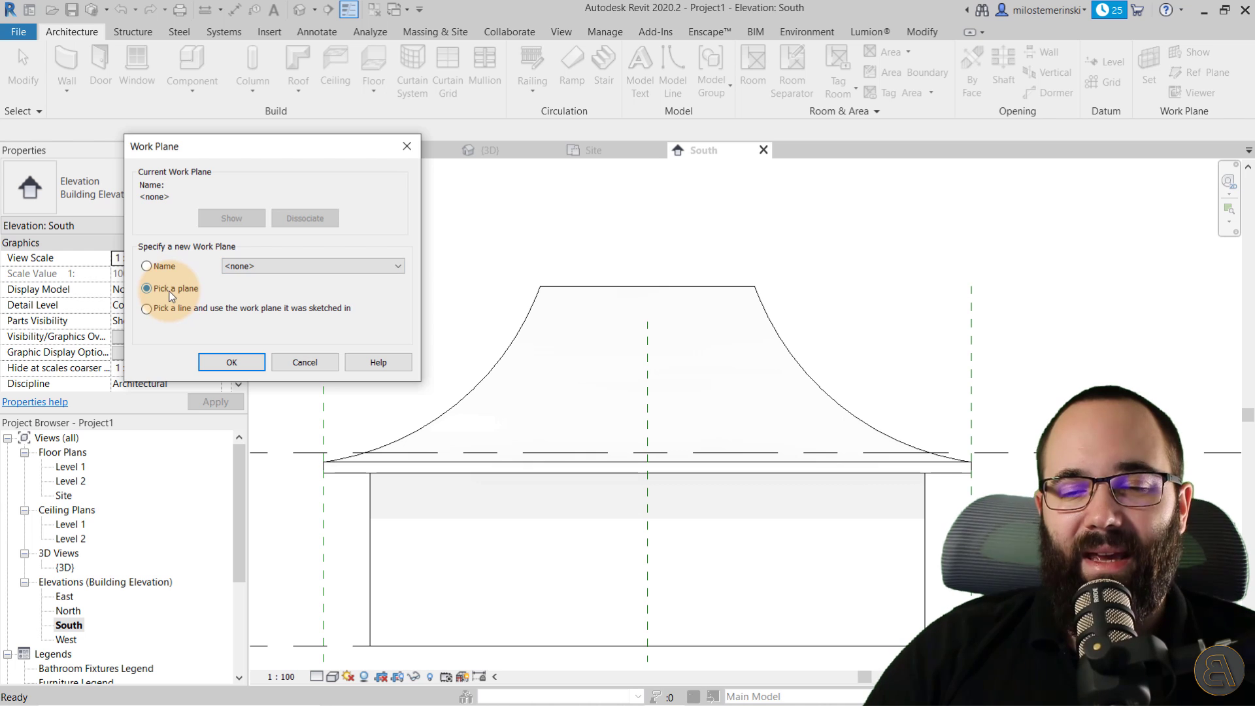
pyautogui.click(164, 267)
pyautogui.click(294, 266)
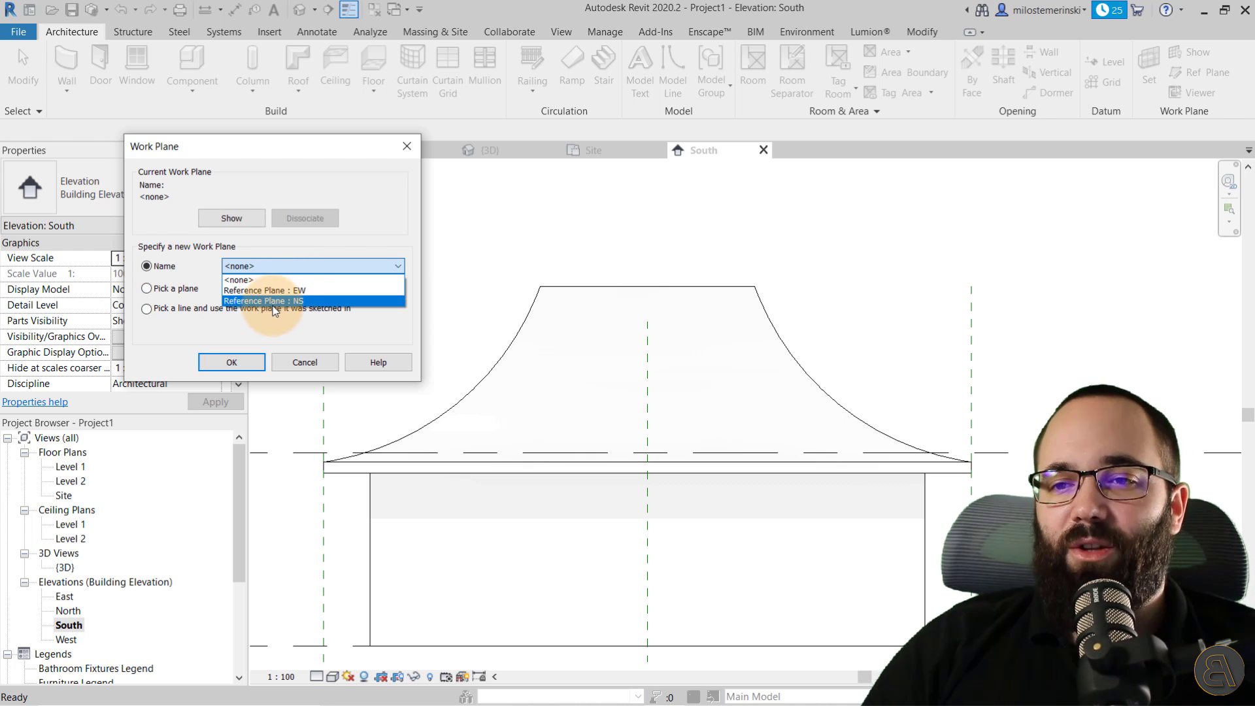
pyautogui.click(255, 300)
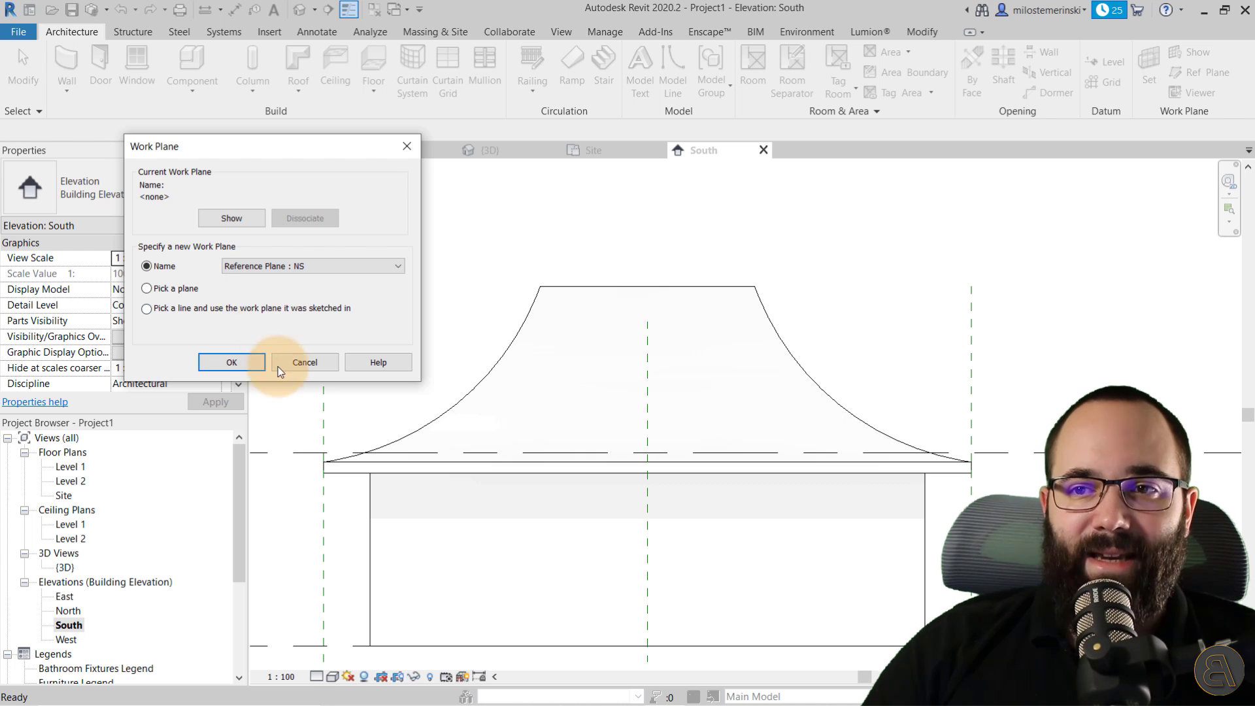
pyautogui.click(230, 371)
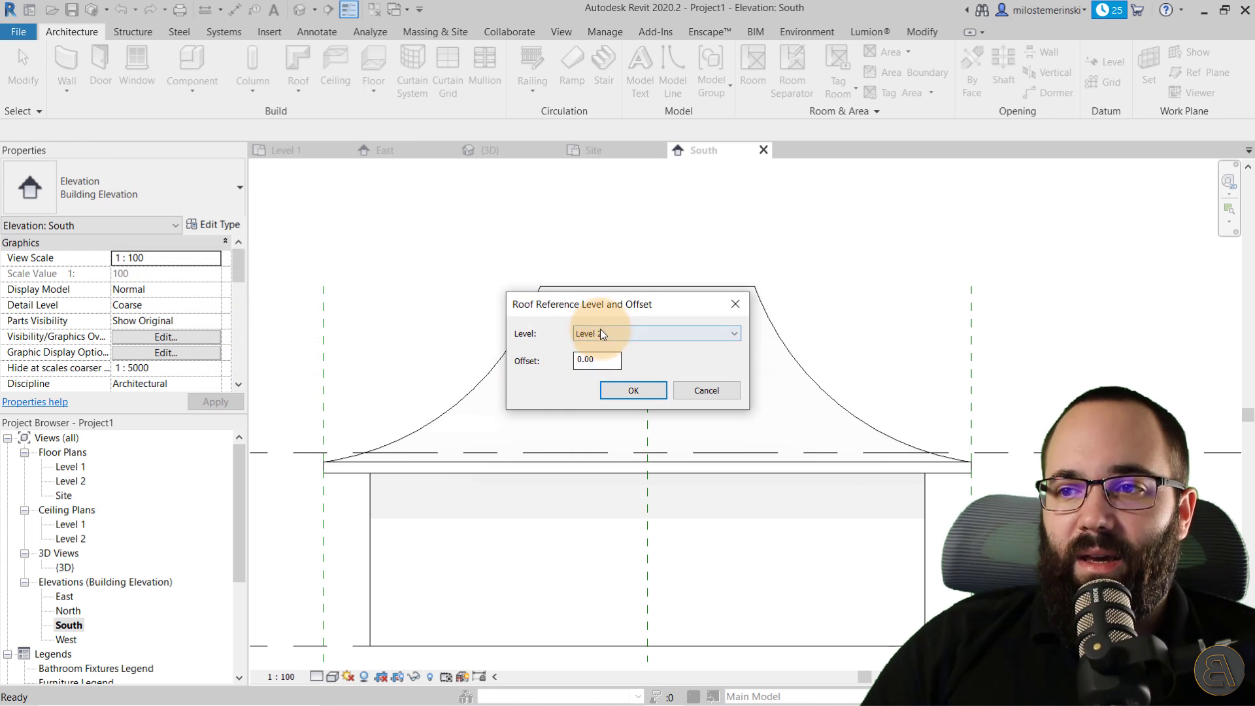
pyautogui.click(610, 388)
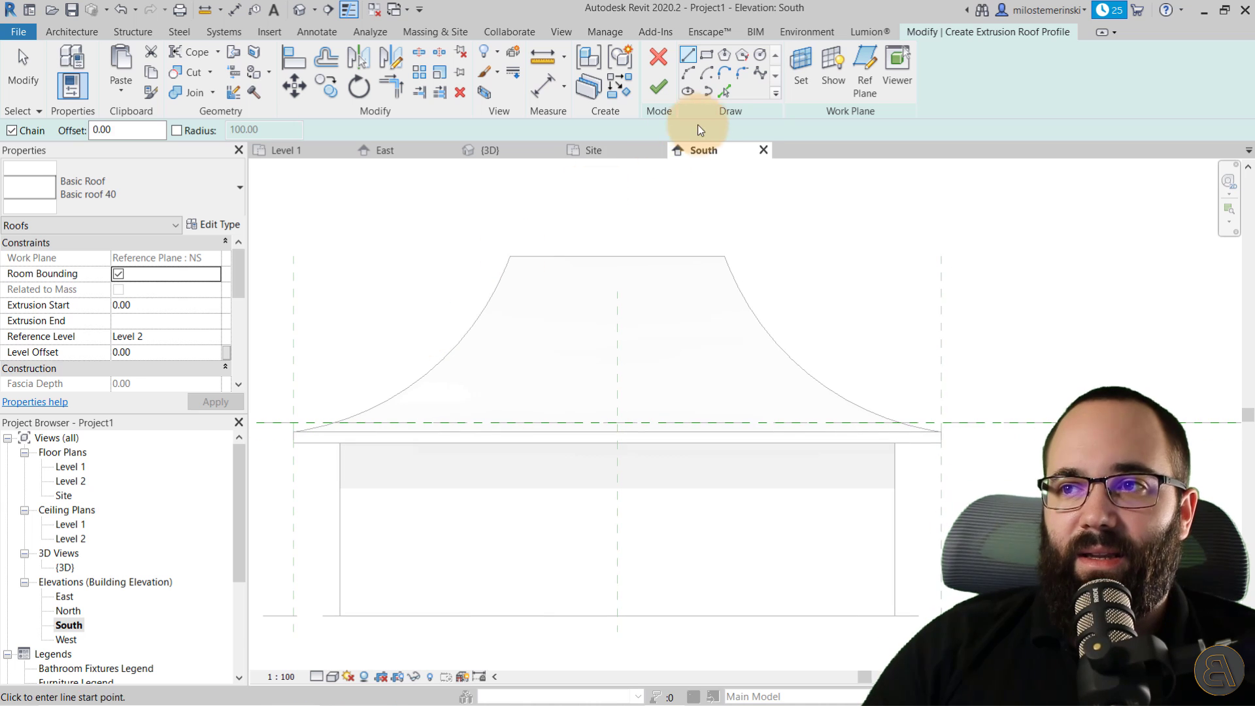
# Step: Pick the west and east curved edges of the roof cut as the extrusion profile and try to finish the sketch
pyautogui.click(724, 91)
pyautogui.click(484, 317)
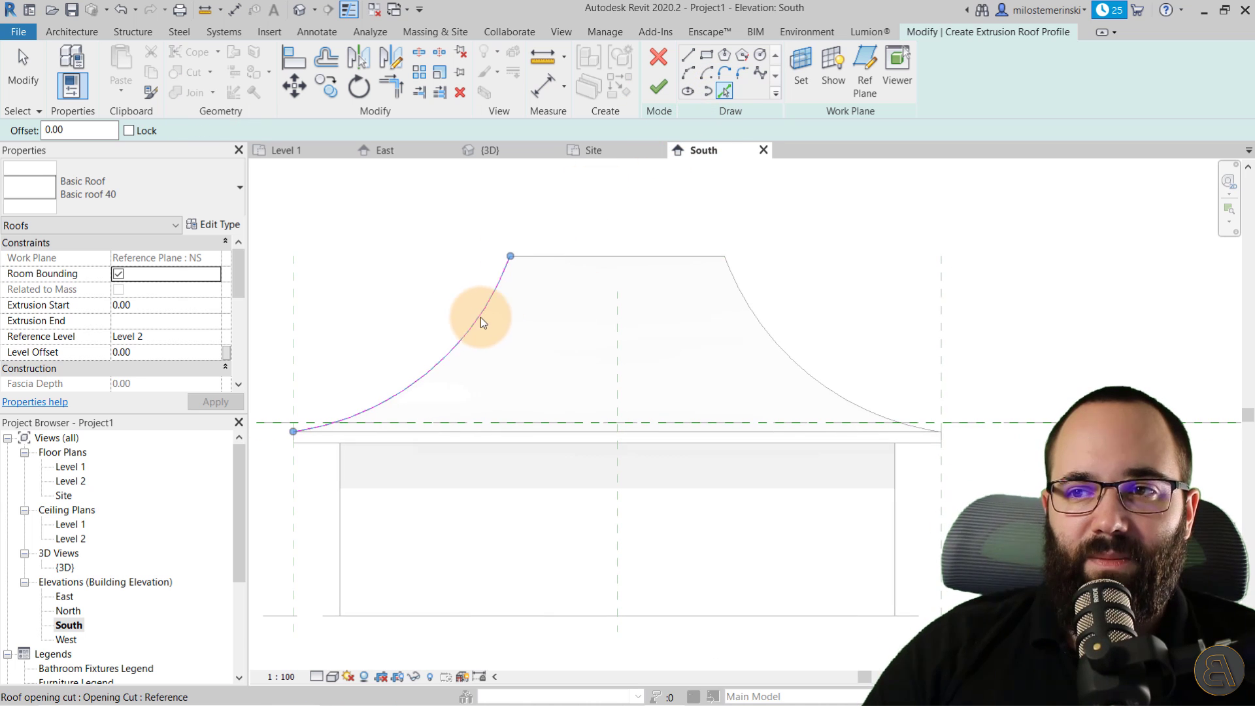
pyautogui.click(743, 305)
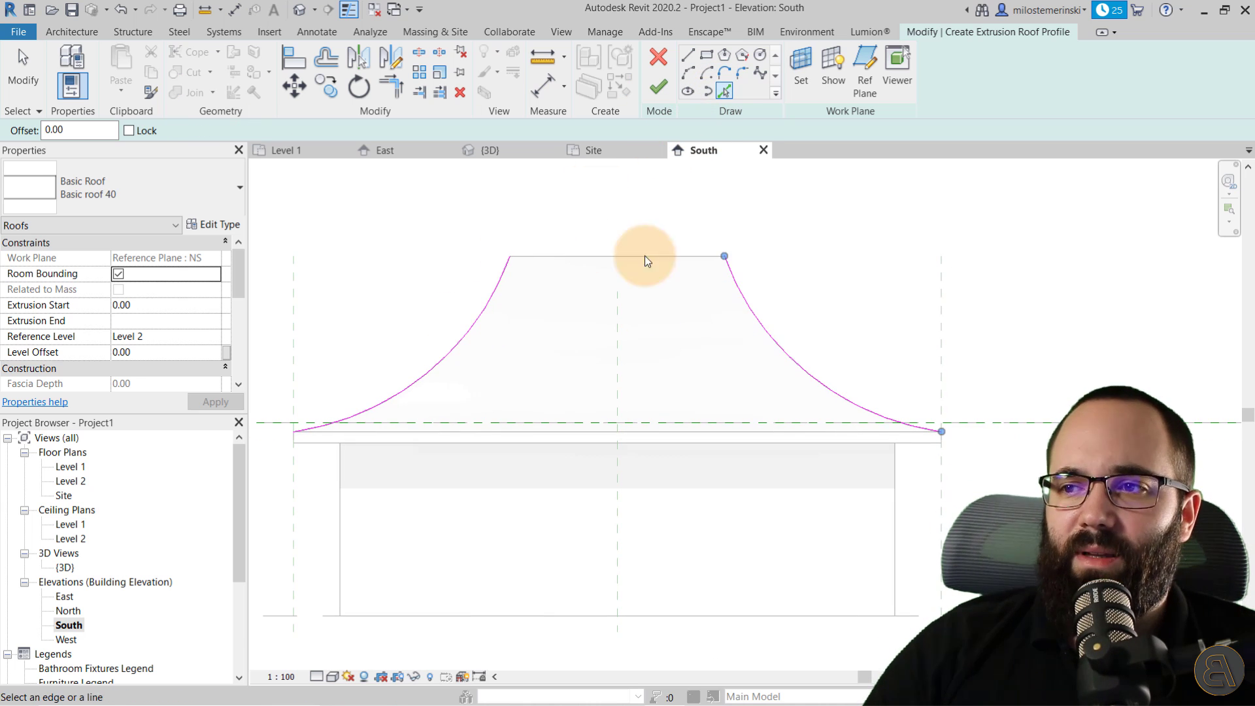
pyautogui.click(658, 95)
pyautogui.click(1121, 673)
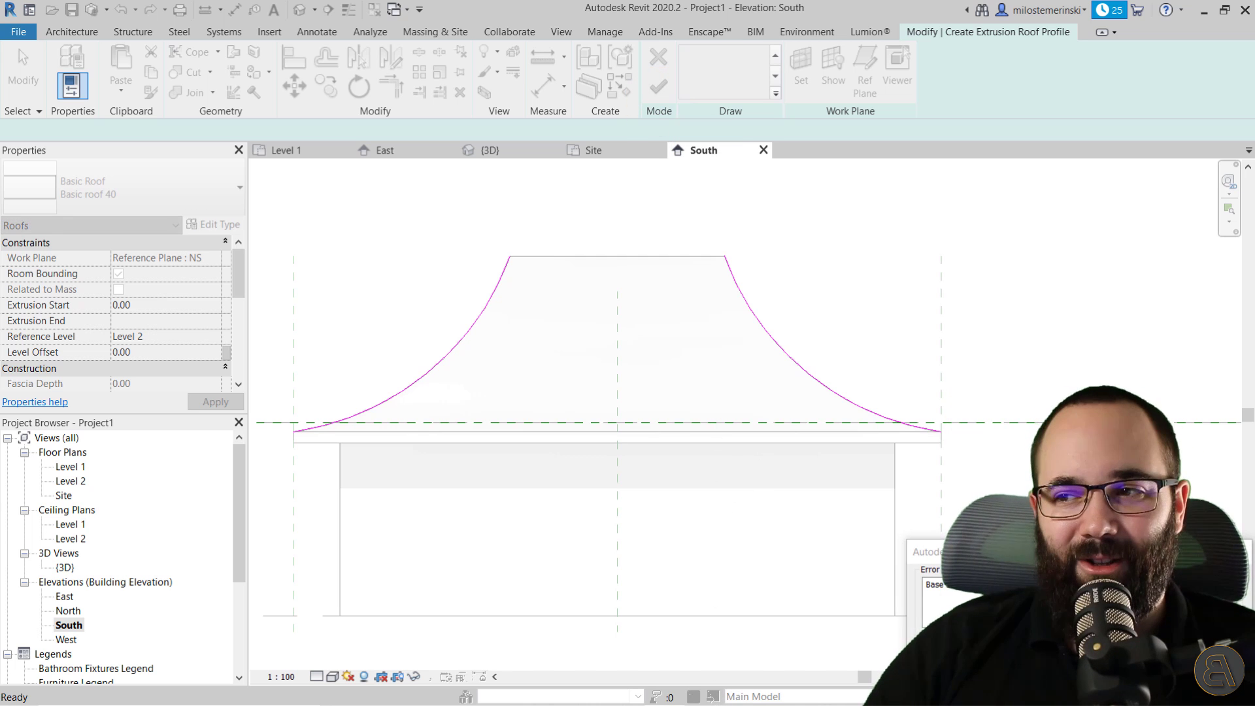
# Step: Delete the east arc from the profile and finish the extruded roof with only the west arc
pyautogui.click(731, 374)
pyautogui.moveTo(867, 351); pyautogui.dragTo(609, 307)
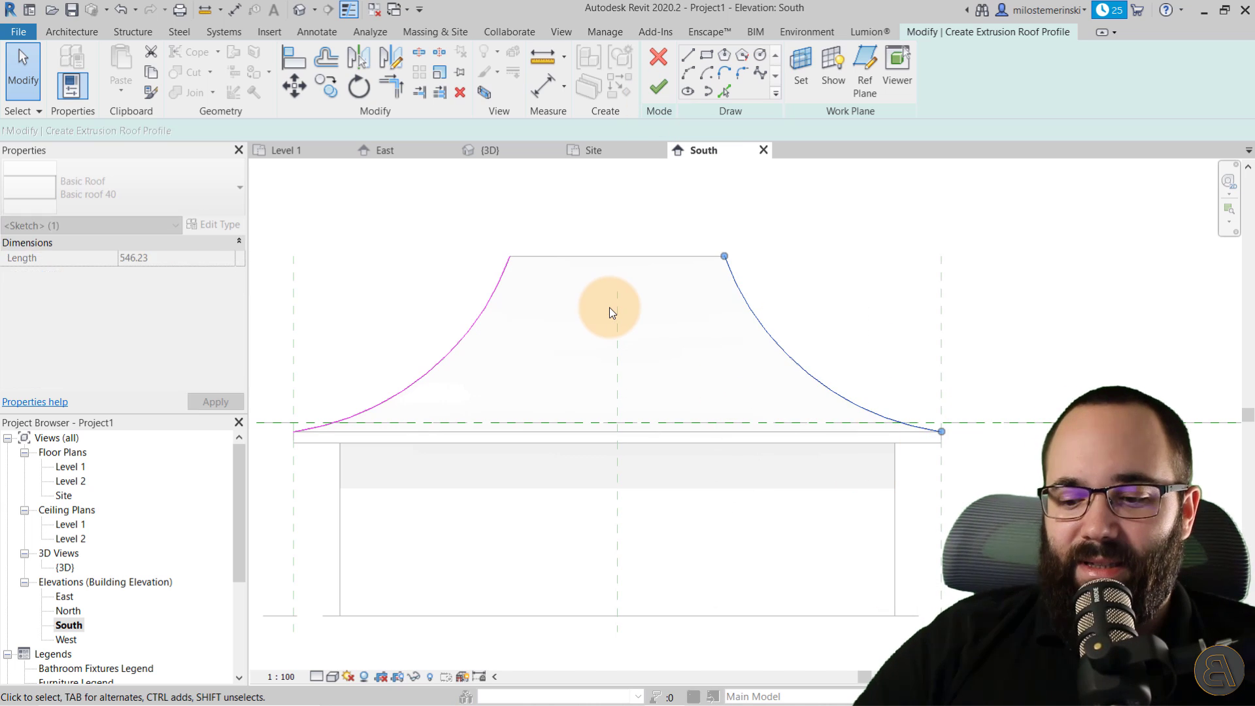
pyautogui.press('Delete')
pyautogui.click(658, 91)
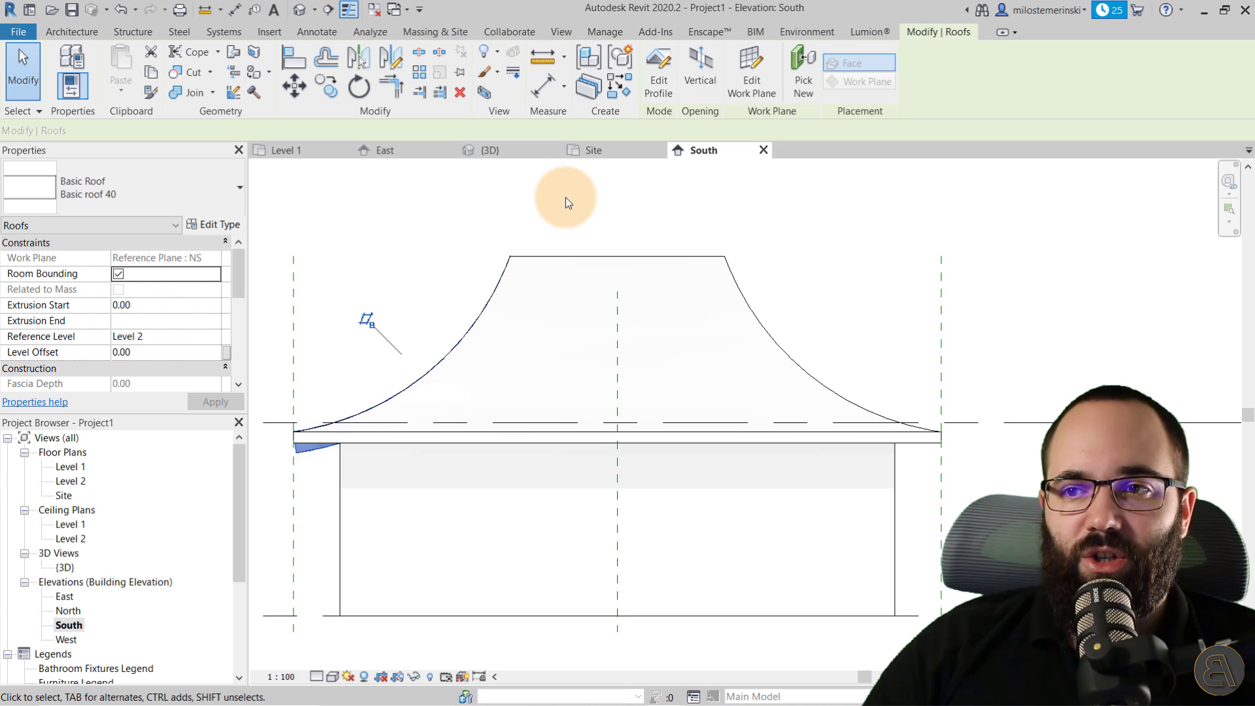
# Step: Change the new roof's type to Basic roof 20cm and show it up close in the 3D view
pyautogui.click(154, 196)
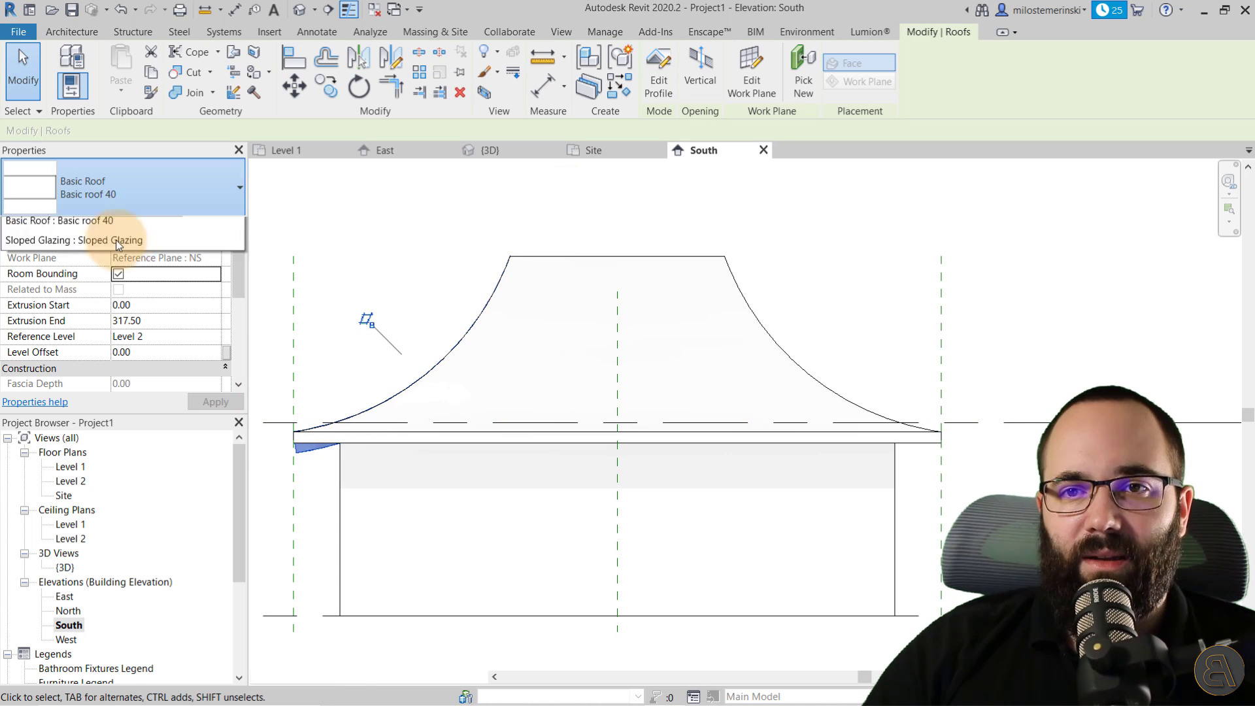
pyautogui.click(115, 289)
pyautogui.click(327, 338)
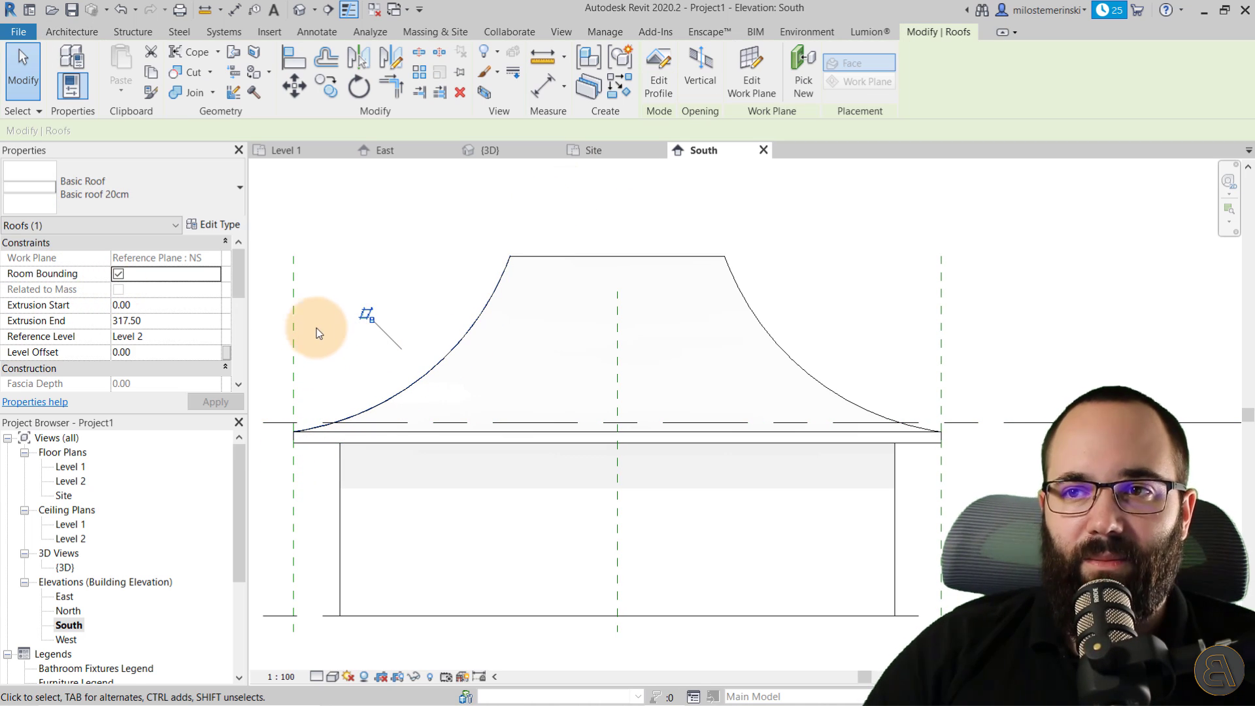
pyautogui.click(500, 156)
pyautogui.keyDown('shift'); pyautogui.moveTo(481, 346); pyautogui.dragTo(595, 370, button='middle'); pyautogui.keyUp('shift')
pyautogui.scroll(4, 595, 378)
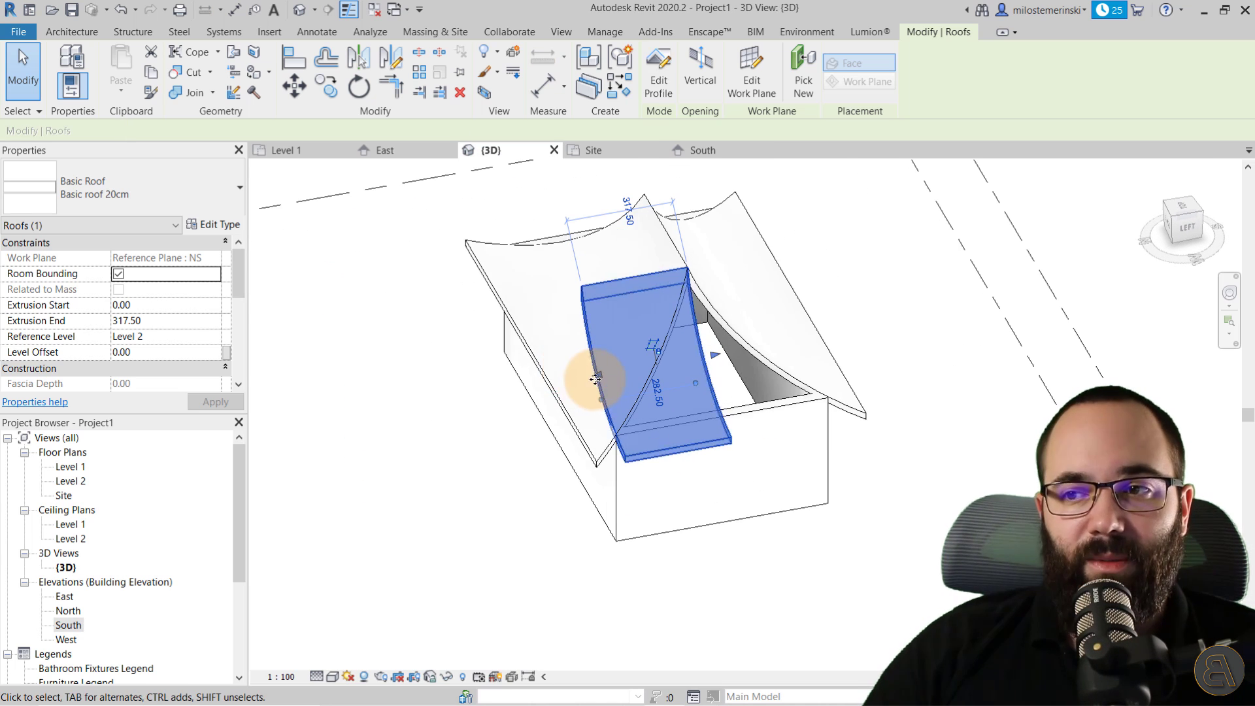
# Step: In the Site plan, stretch the new west roof to the main roof's north and south edges, giving extrusion limits of -404.12 and 404.12
pyautogui.moveTo(594, 377); pyautogui.dragTo(583, 400)
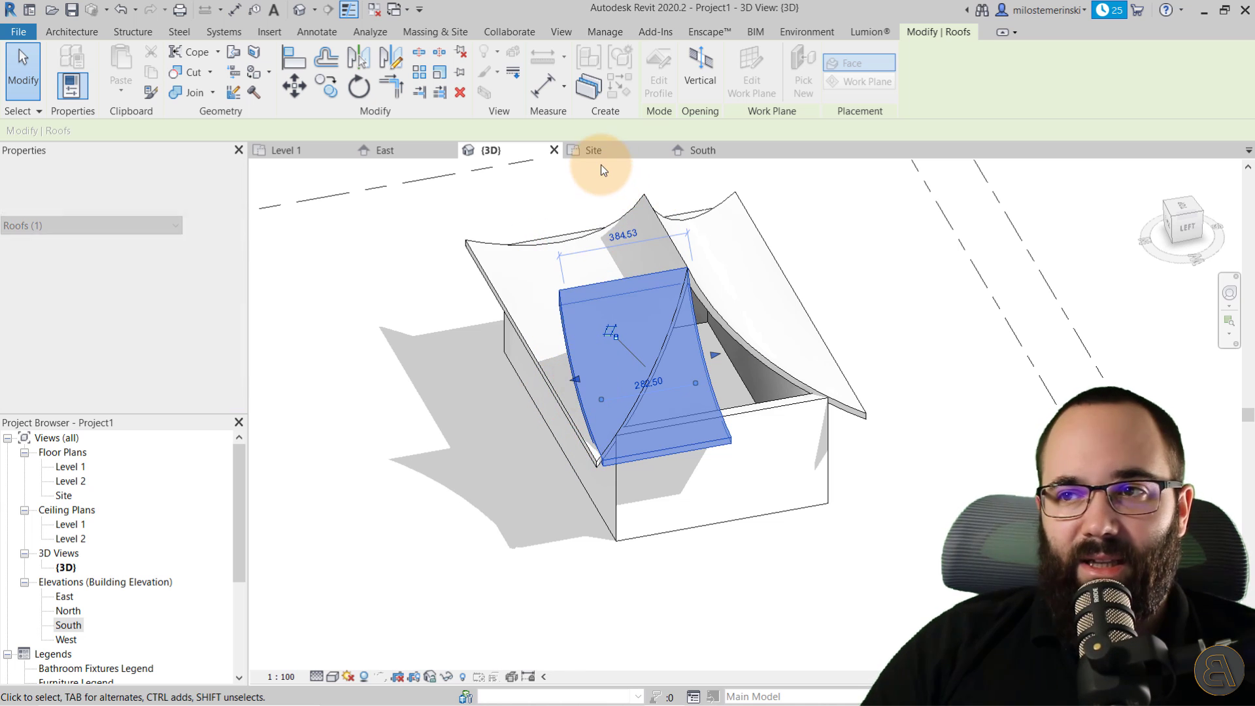
pyautogui.click(594, 149)
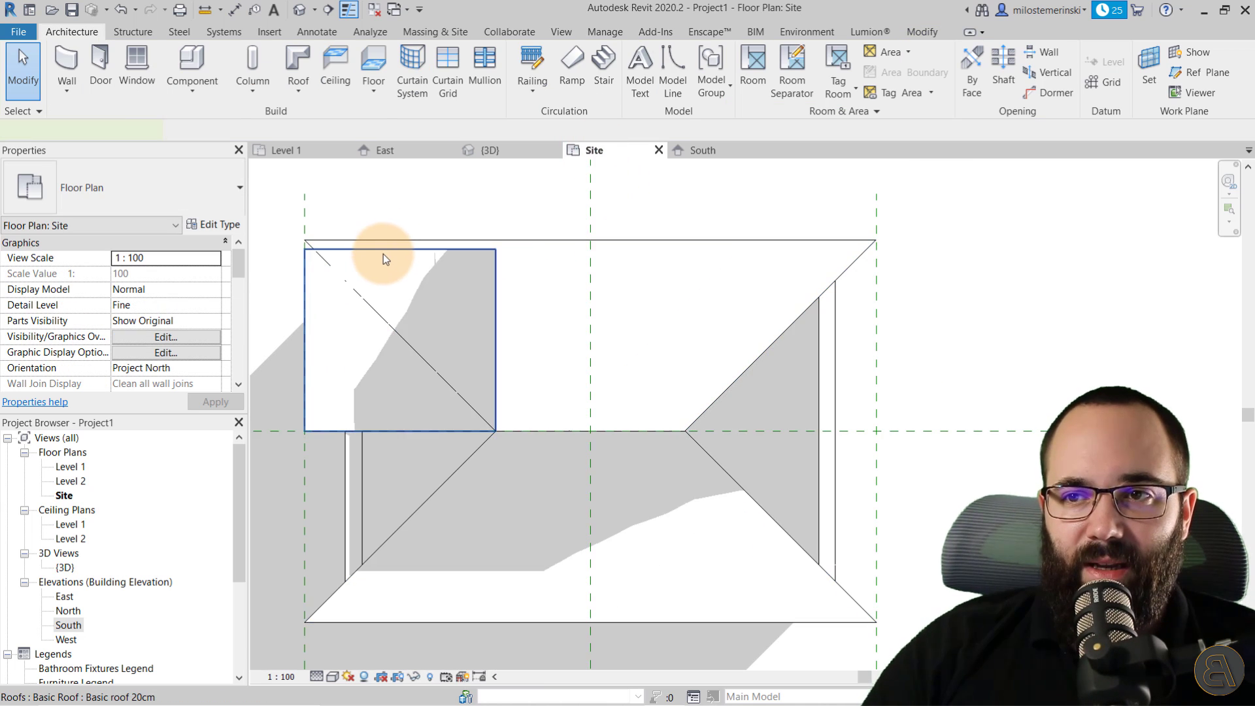
pyautogui.click(384, 253)
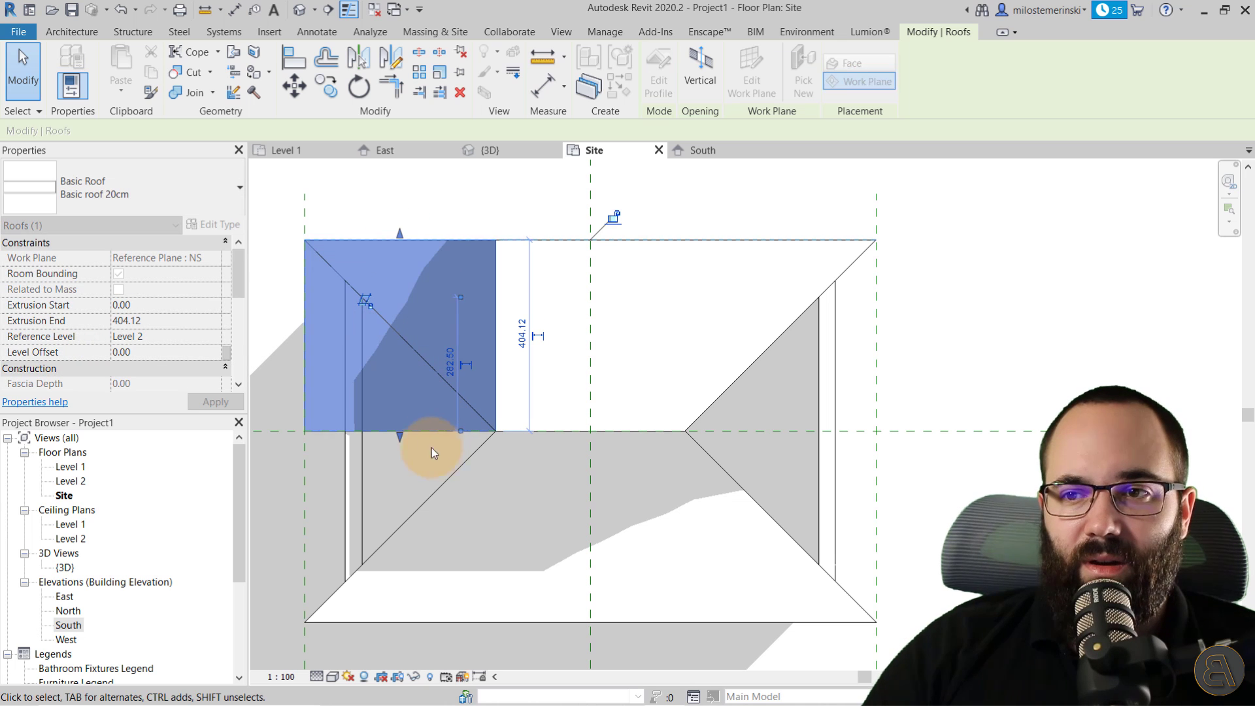
pyautogui.moveTo(399, 436); pyautogui.dragTo(416, 622)
pyautogui.click(456, 402)
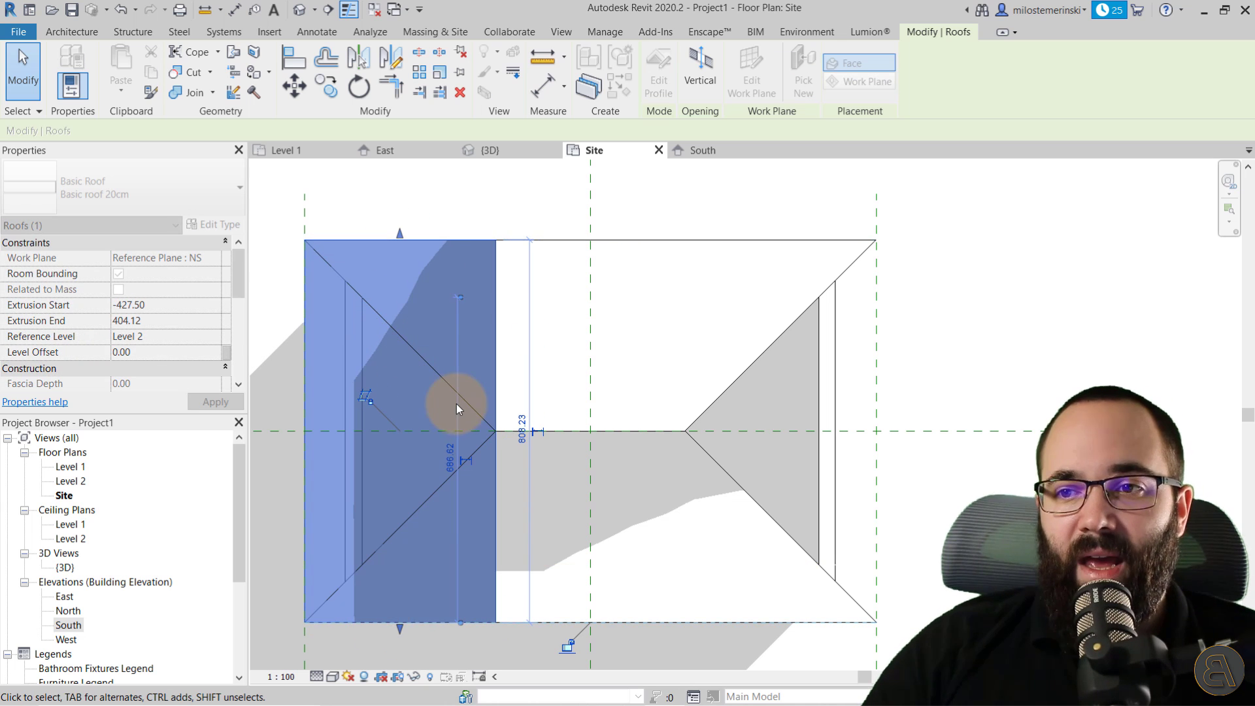
# Step: Start a vertical opening in the west roof and sketch its two diagonal edges from the outer corners to the west end of the ridge
pyautogui.click(699, 88)
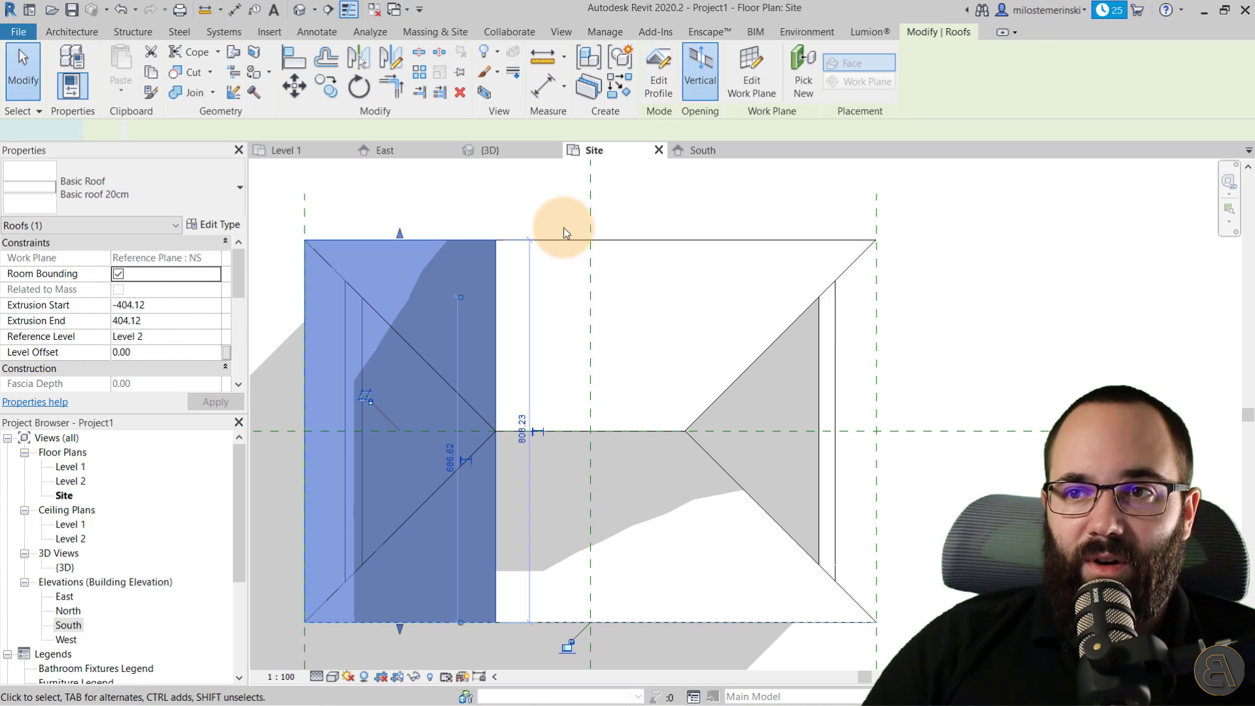
pyautogui.click(687, 55)
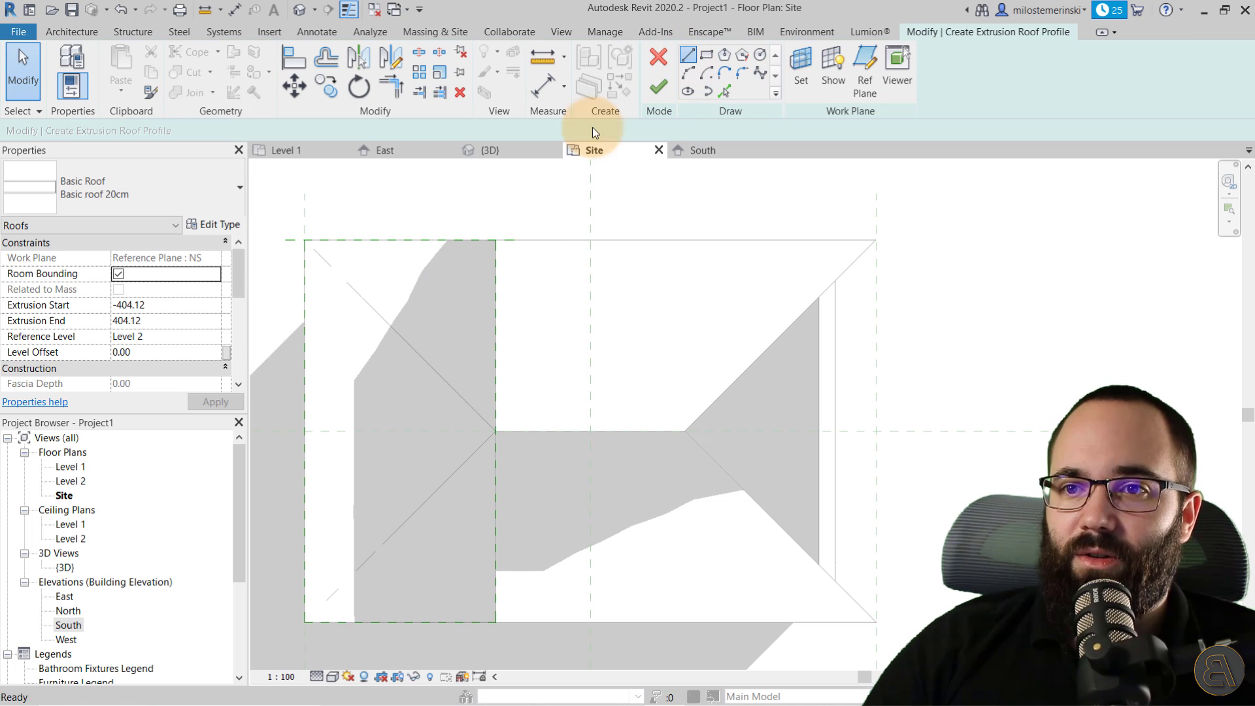
pyautogui.click(304, 240)
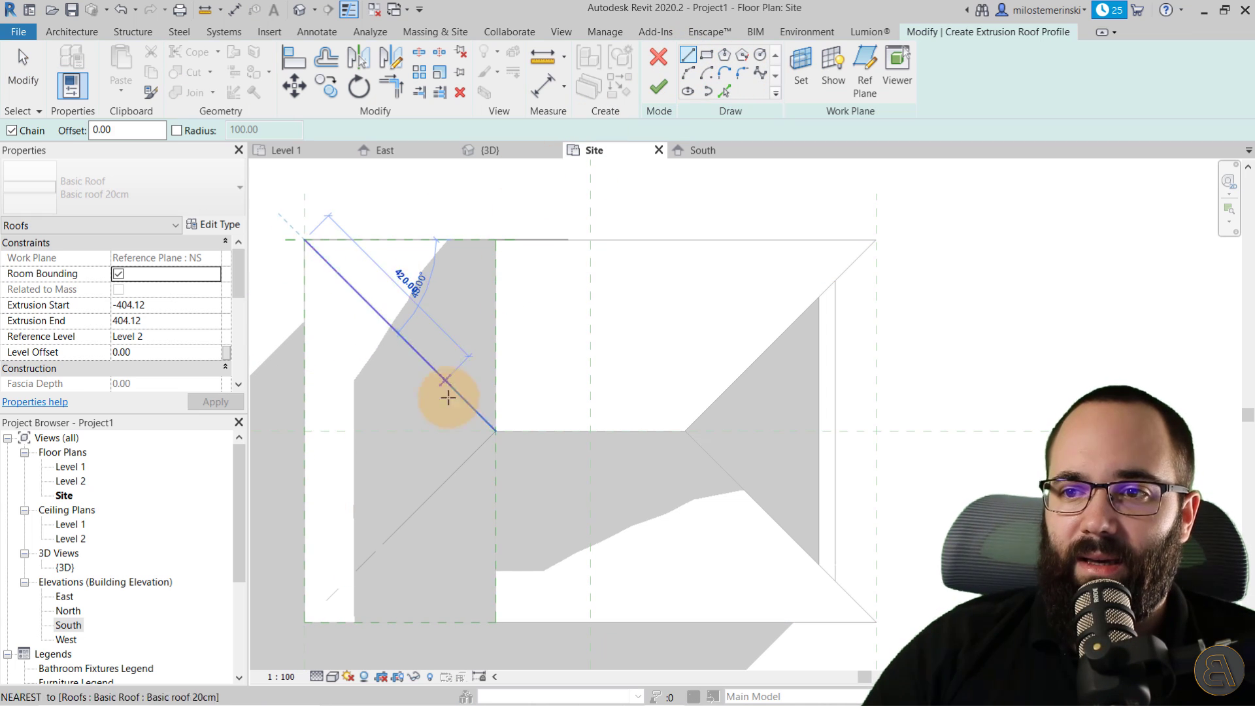
pyautogui.click(496, 432)
pyautogui.click(305, 621)
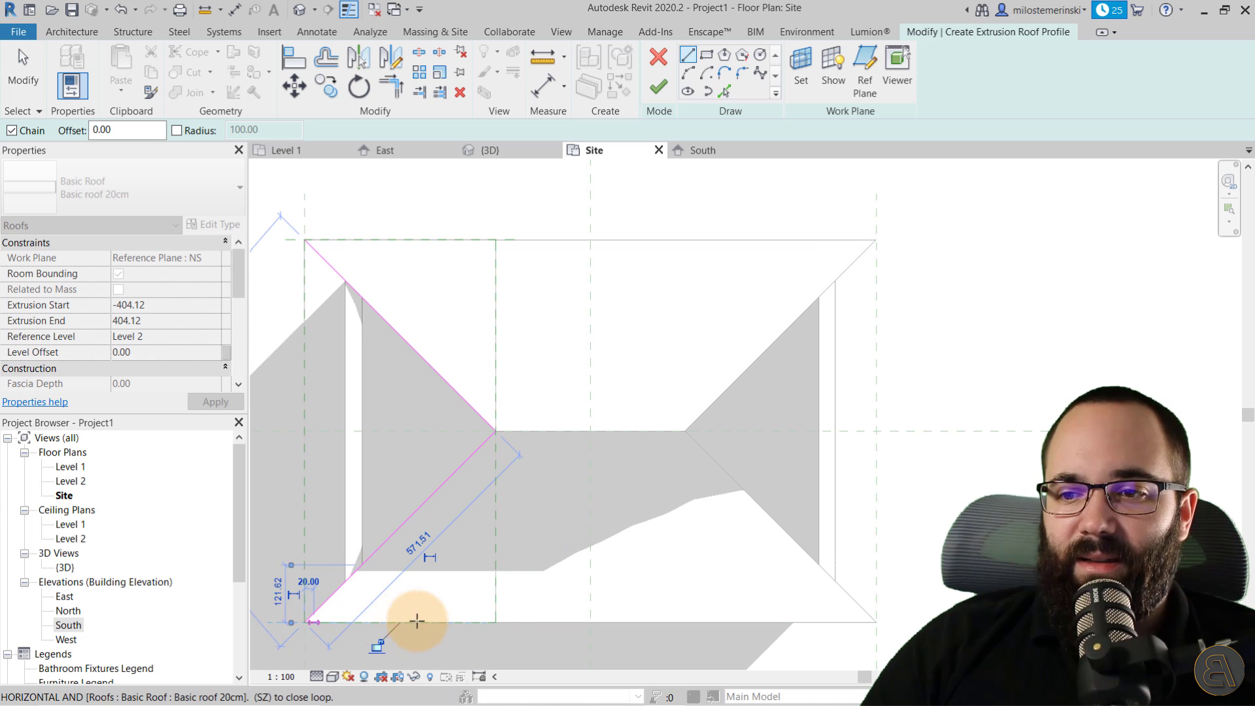
# Step: Close the opening outline along the north and south roof edges with a straight edge just east of the west roof
pyautogui.click(512, 620)
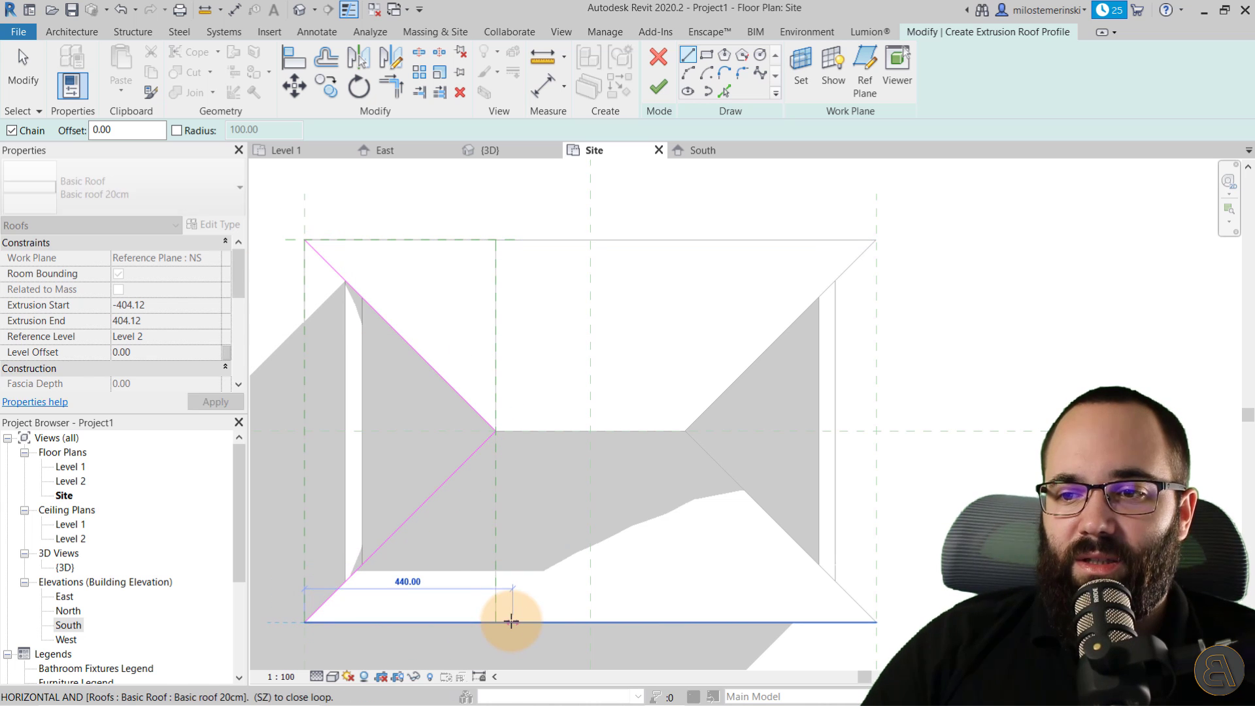
pyautogui.click(512, 240)
pyautogui.click(305, 239)
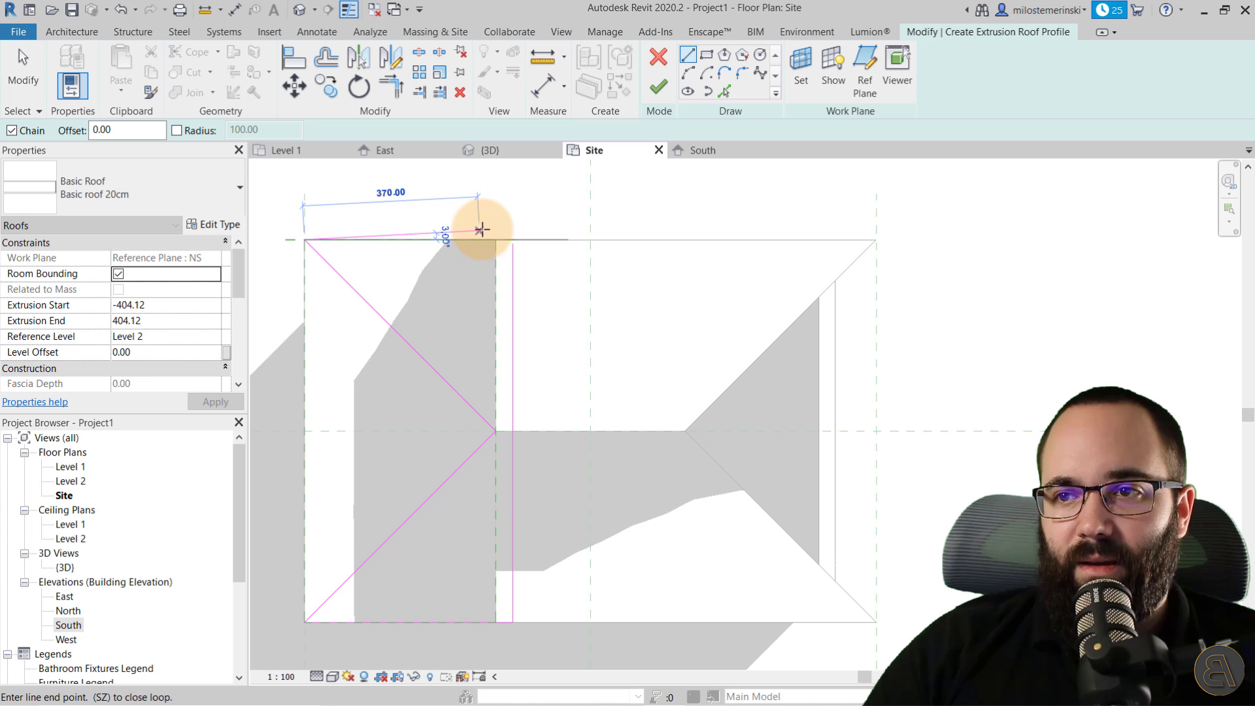
pyautogui.click(513, 240)
pyautogui.press('Escape')
pyautogui.click(513, 260)
pyautogui.moveTo(512, 245); pyautogui.dragTo(512, 240)
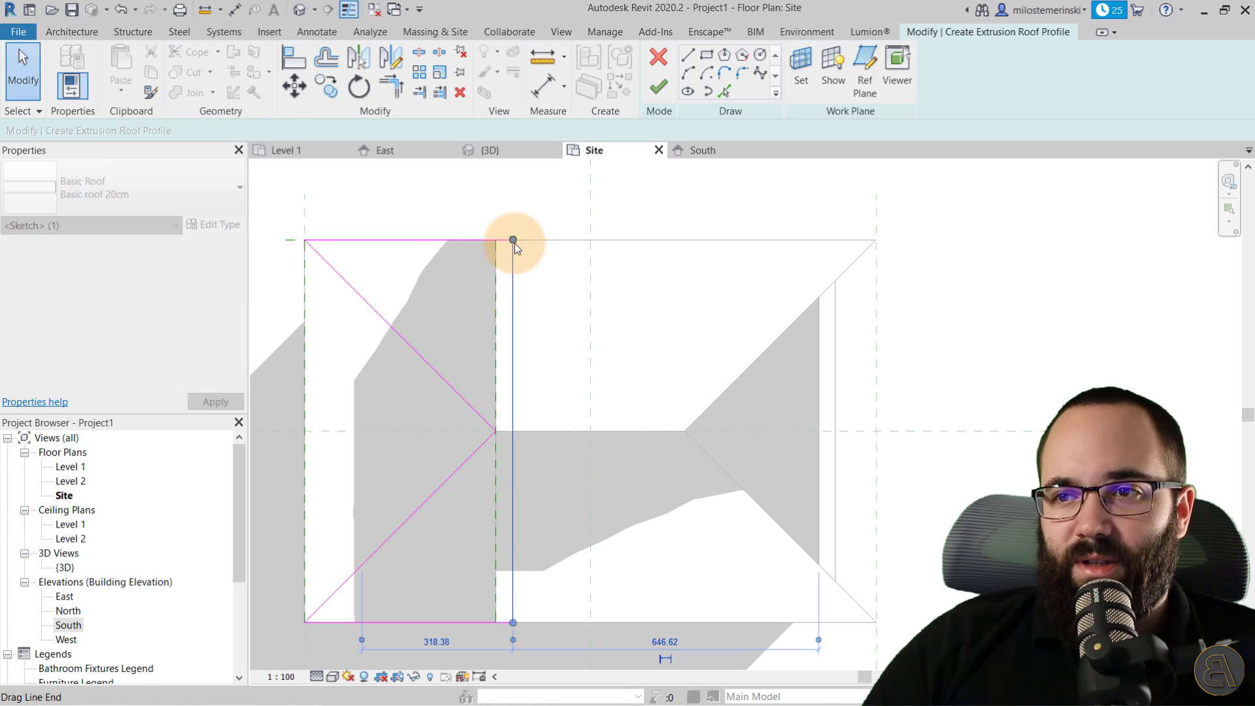
# Step: Move the outline's east edge to about 98 beyond the west roof's inner edge and finish the vertical opening
pyautogui.press('Escape')
pyautogui.scroll(3, 488, 442)
pyautogui.moveTo(543, 424)
pyautogui.mouseDown()
pyautogui.moveTo(504, 426)
pyautogui.moveTo(588, 414)
pyautogui.mouseUp()
pyautogui.scroll(-4, 588, 415)
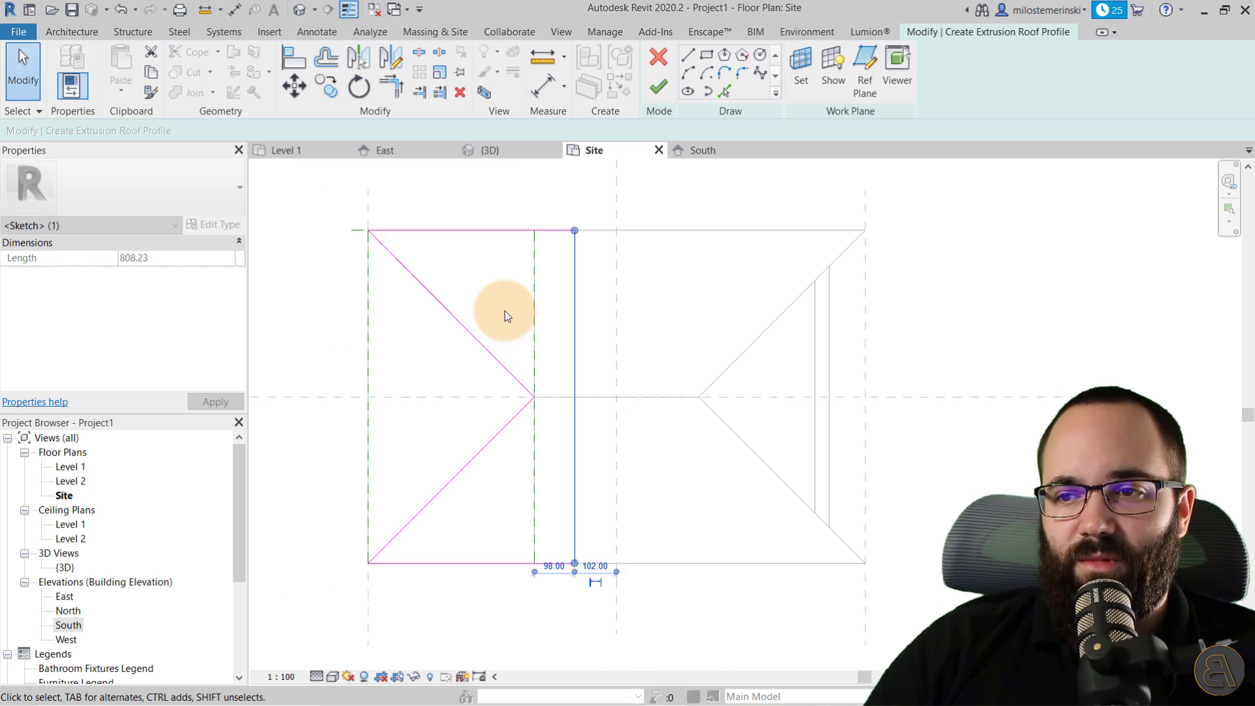
pyautogui.click(658, 91)
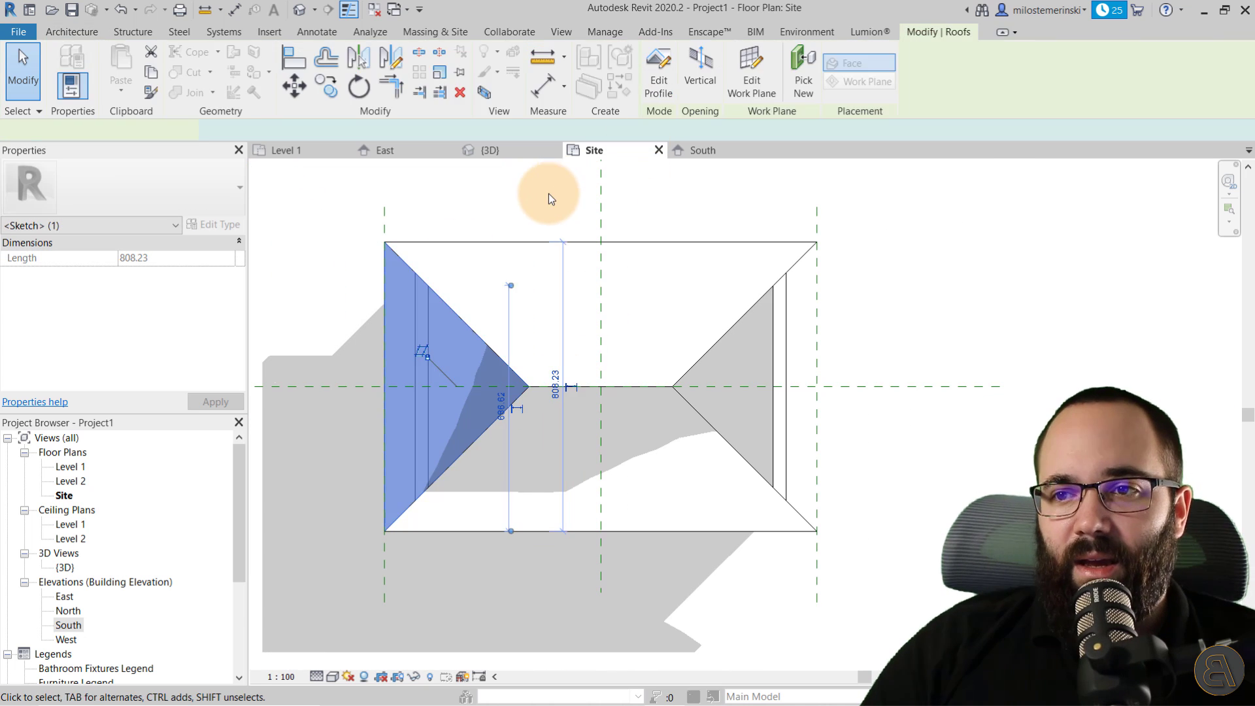
# Step: Mirror a copy of the triangular west roof about the central north-south reference plane and show the completed roof in the 3D view
pyautogui.press('Escape')
pyautogui.click(388, 317)
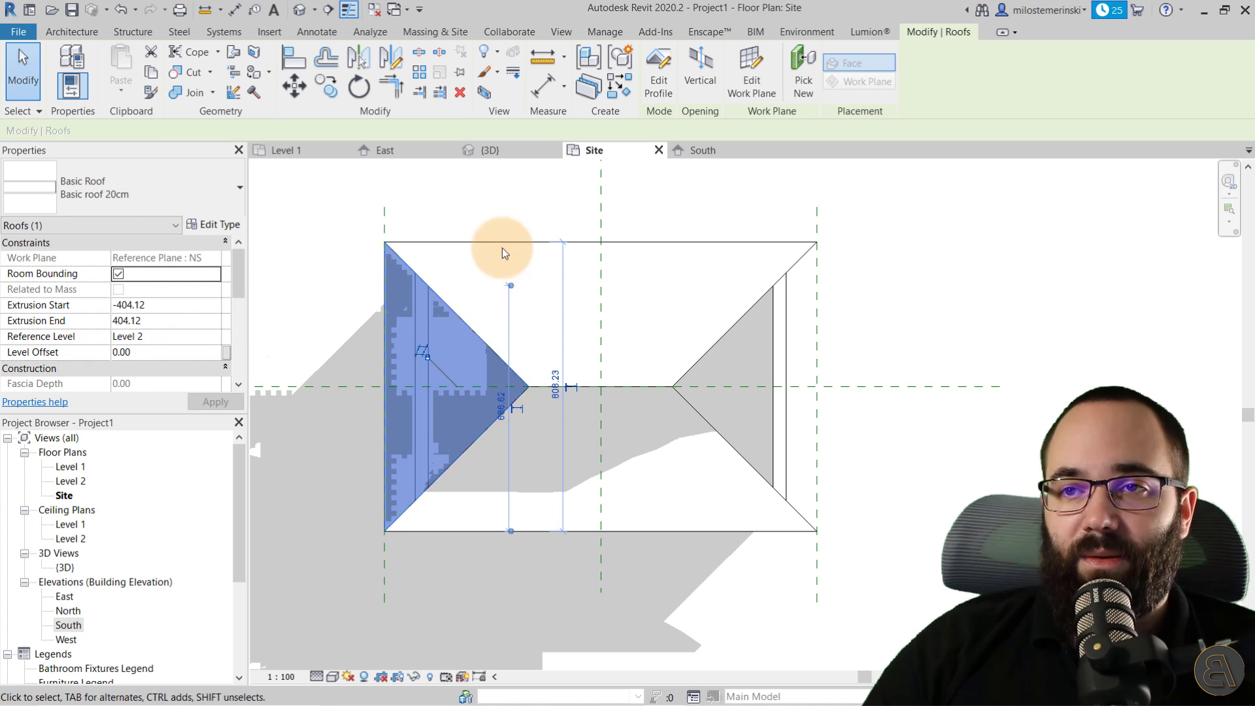
pyautogui.click(361, 70)
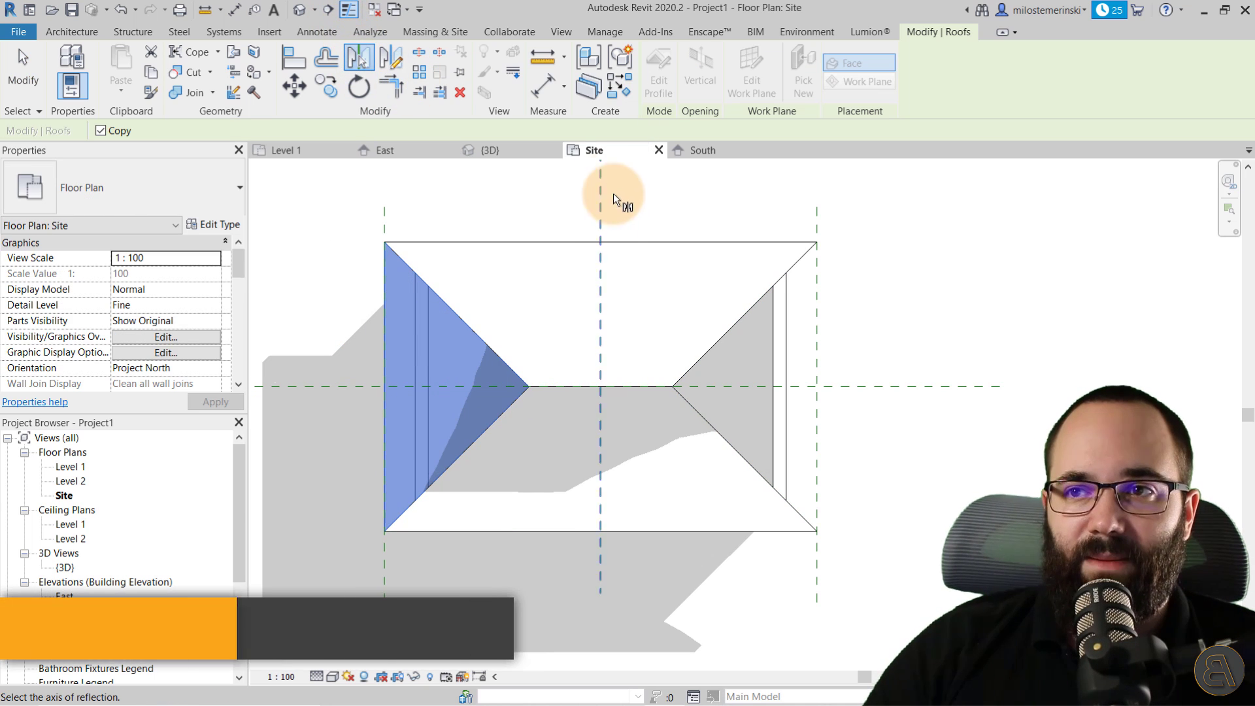
pyautogui.press('Escape')
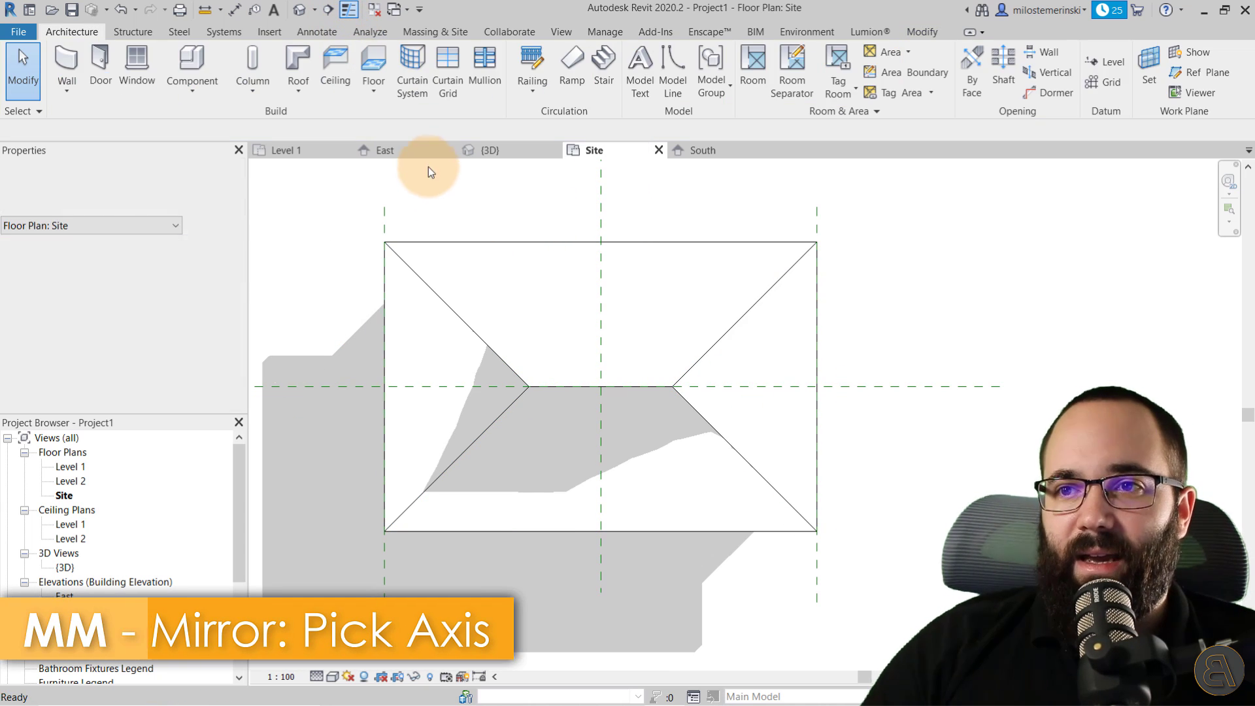
pyautogui.click(491, 150)
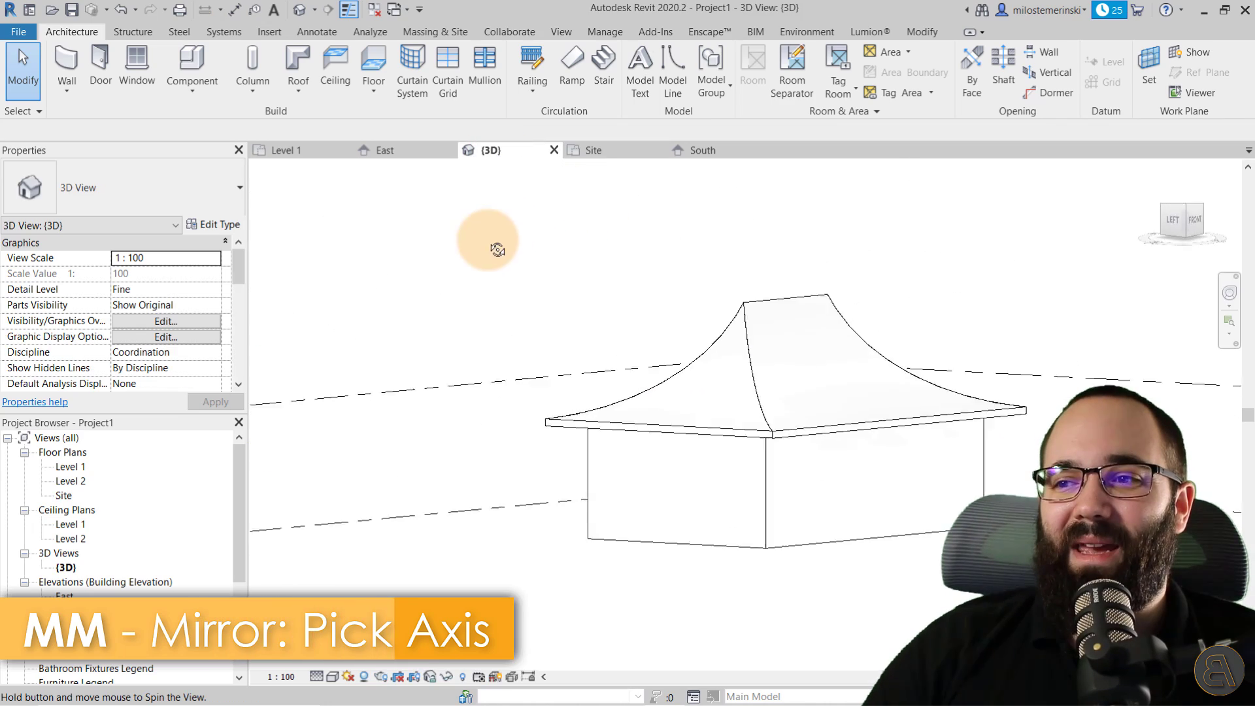
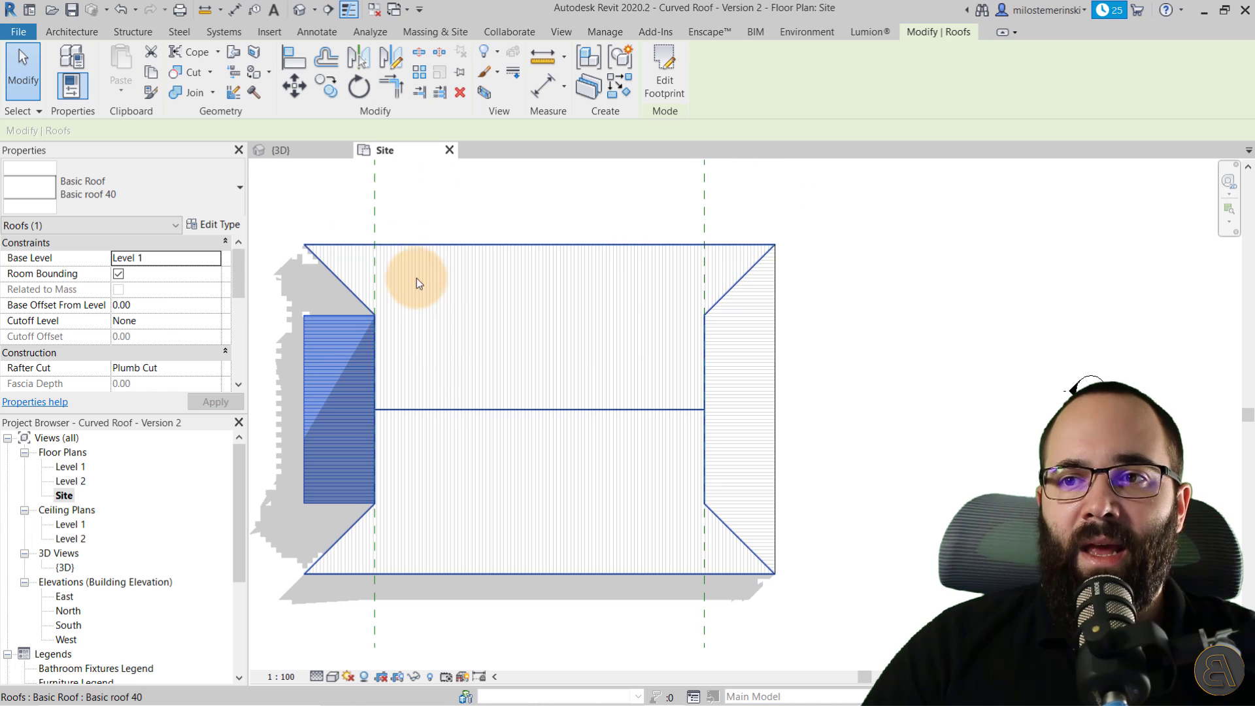
# Step: Open the main roof's footprint for editing and delete its four diagonal corner edges
pyautogui.doubleClick(402, 246)
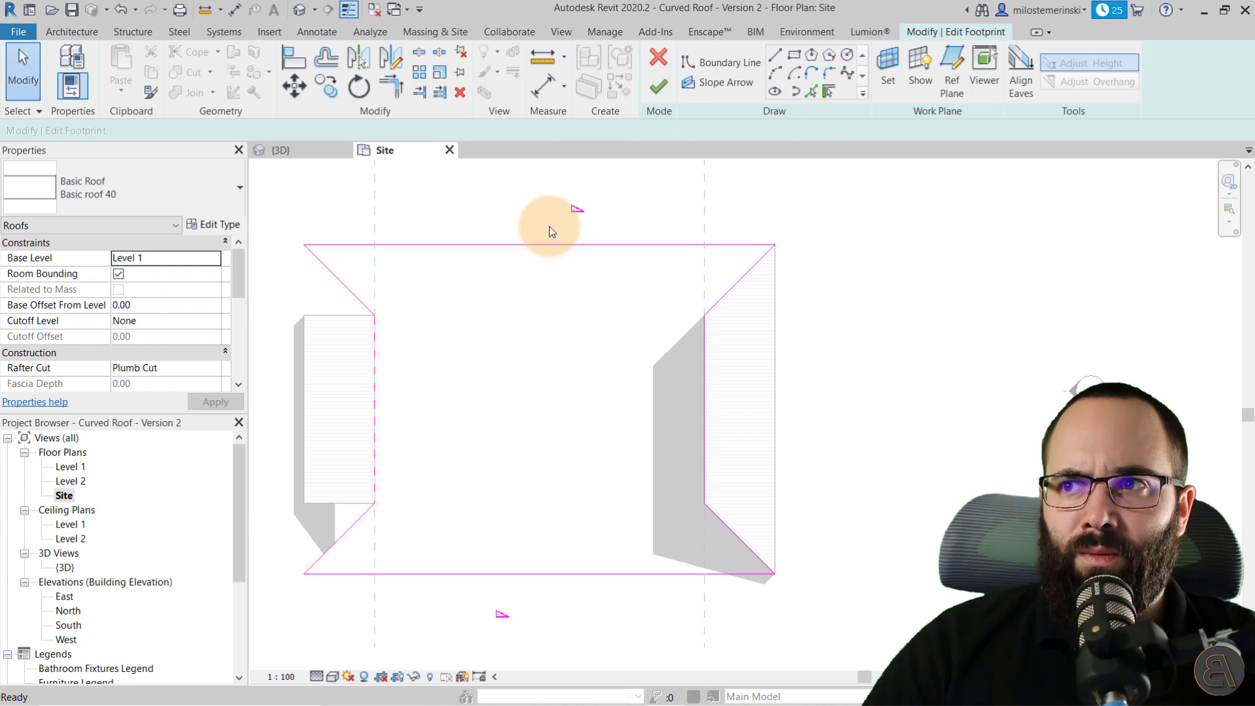
pyautogui.moveTo(312, 273); pyautogui.dragTo(309, 270)
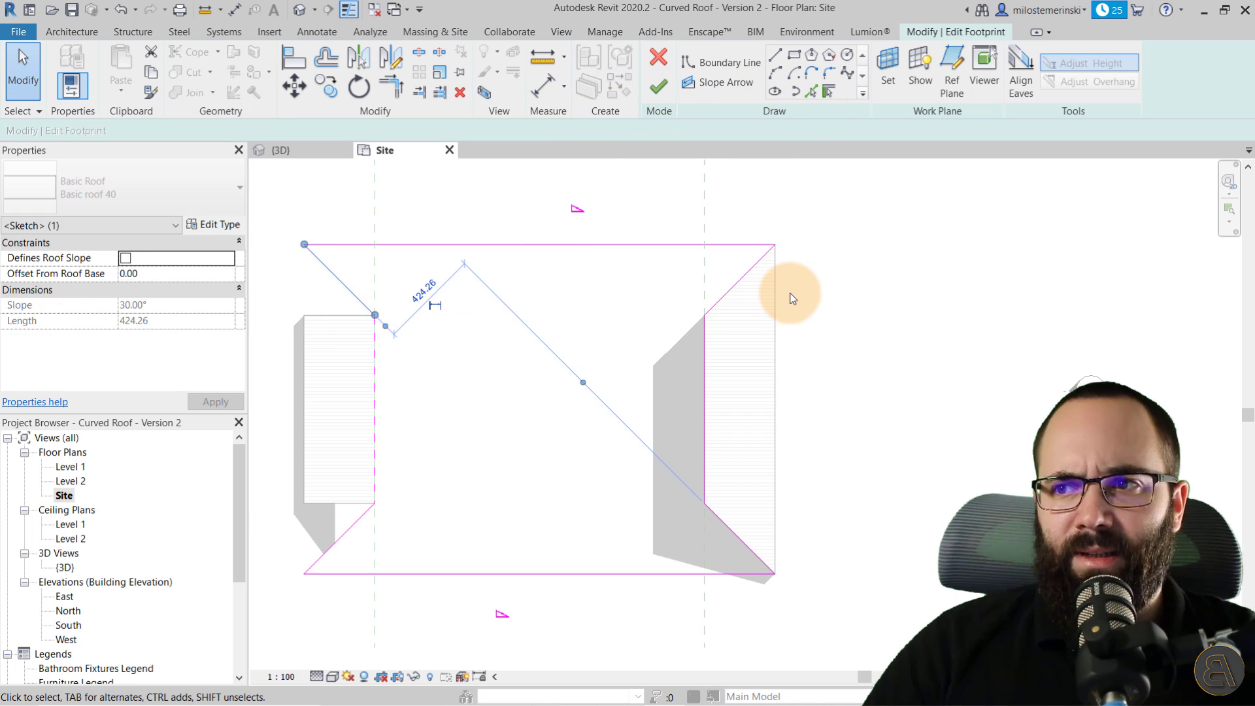
pyautogui.keyDown('ctrl'); pyautogui.moveTo(783, 291); pyautogui.dragTo(722, 273); pyautogui.keyUp('ctrl')
pyautogui.keyDown('ctrl'); pyautogui.click(728, 529); pyautogui.keyUp('ctrl')
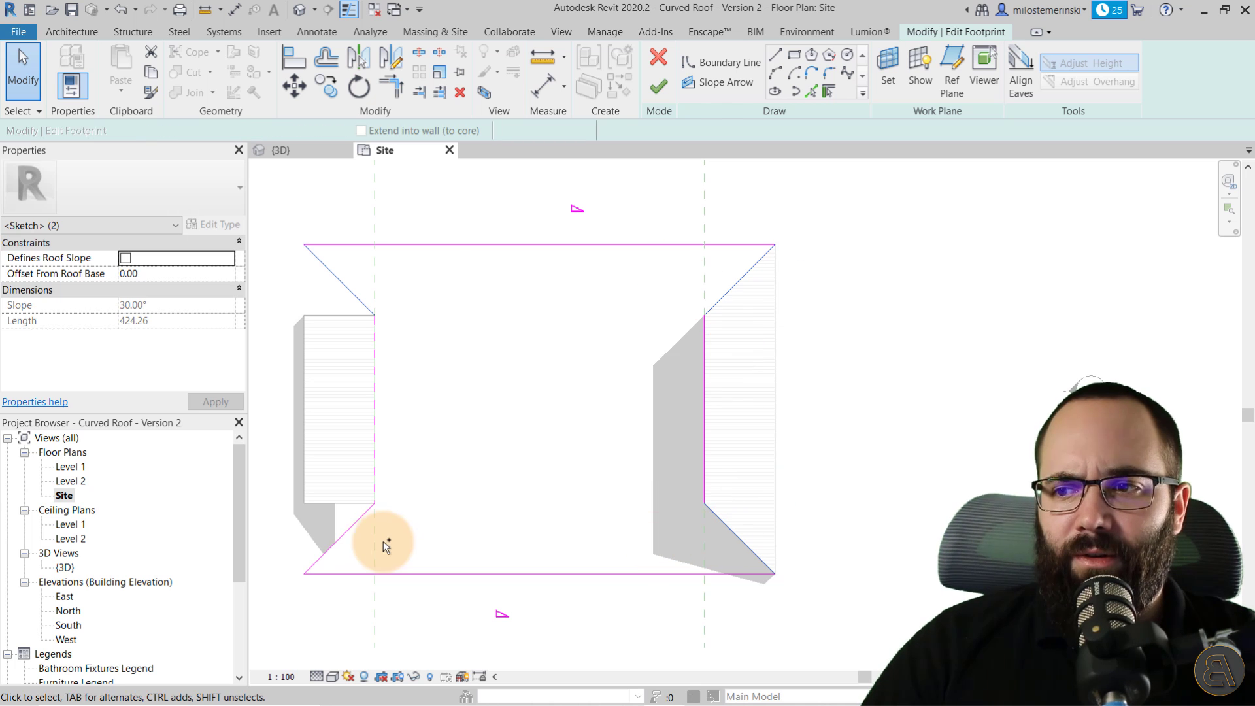
pyautogui.press('Delete')
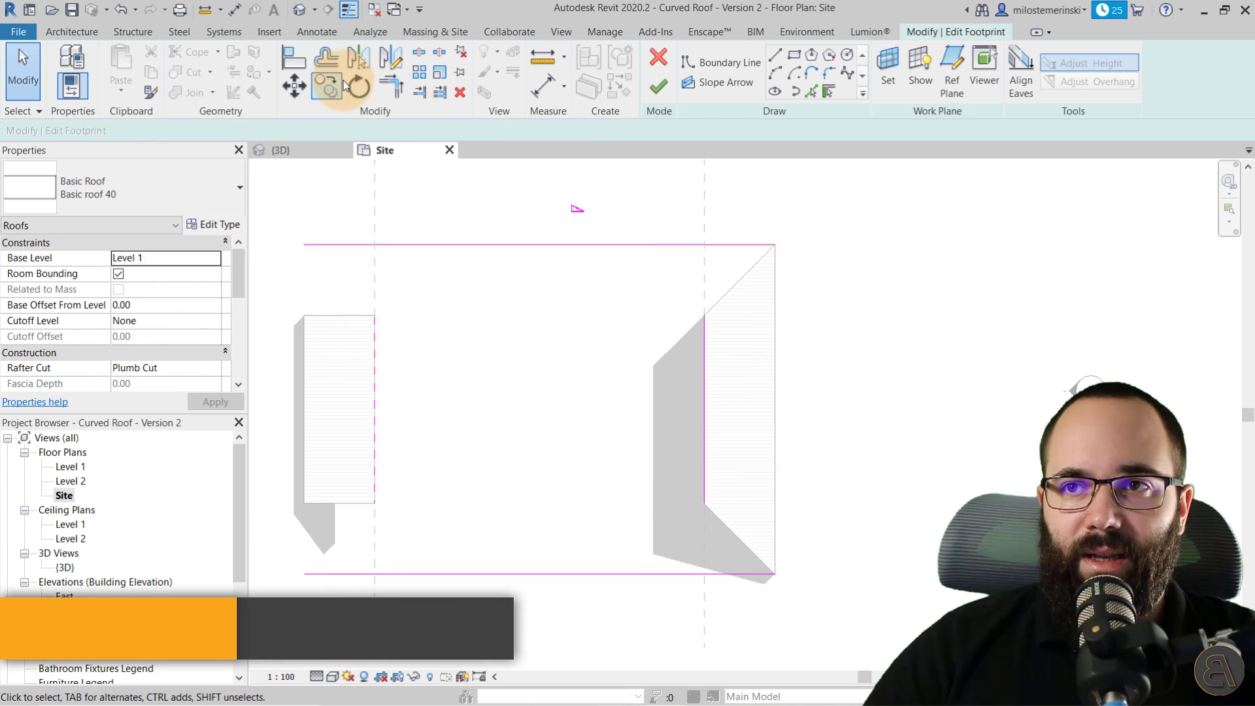
# Step: Trim and extend the remaining footprint edges into a closed rectangle between the two side roofs and finish the main roof
pyautogui.click(397, 90)
pyautogui.click(375, 331)
pyautogui.click(405, 247)
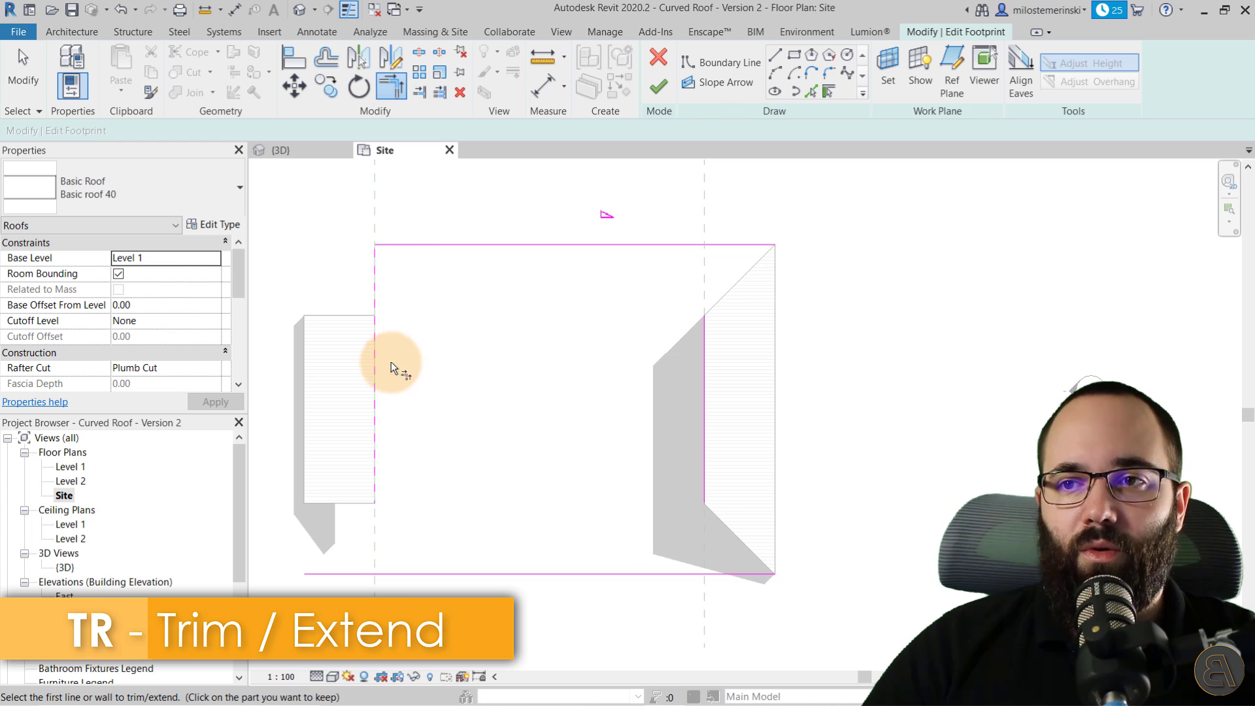
pyautogui.click(376, 366)
pyautogui.click(426, 574)
pyautogui.click(426, 574)
pyautogui.click(705, 476)
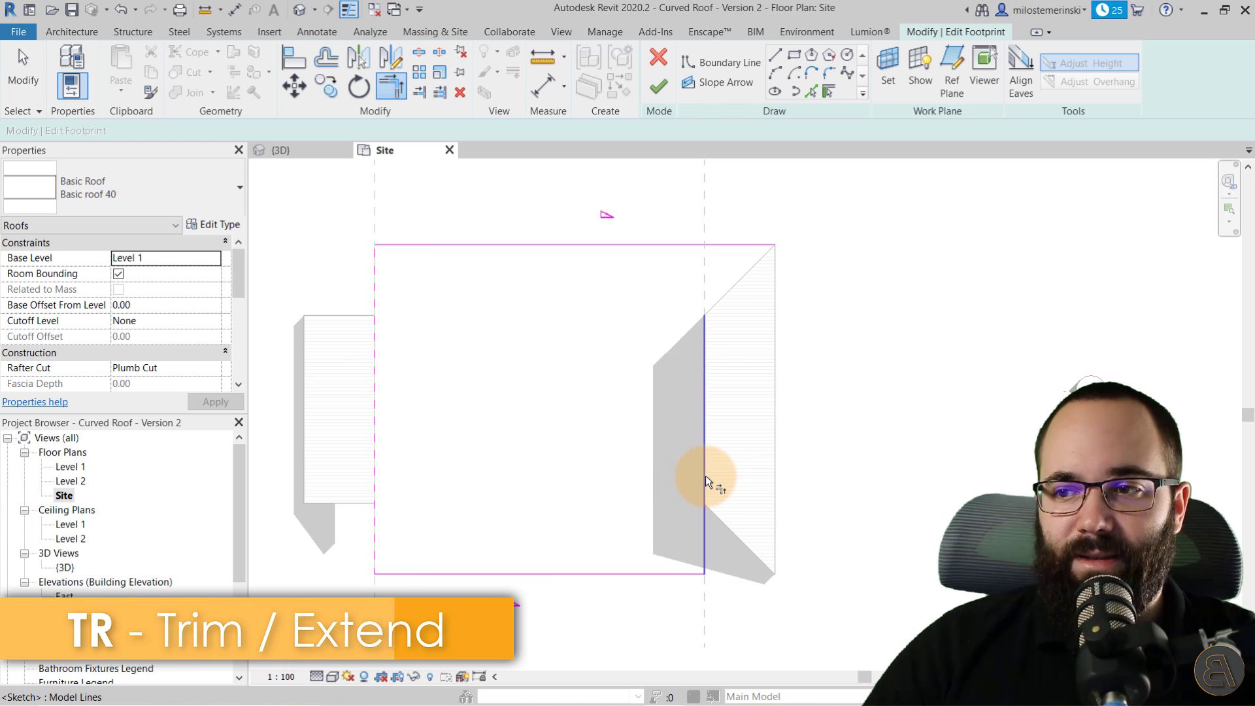
pyautogui.click(666, 245)
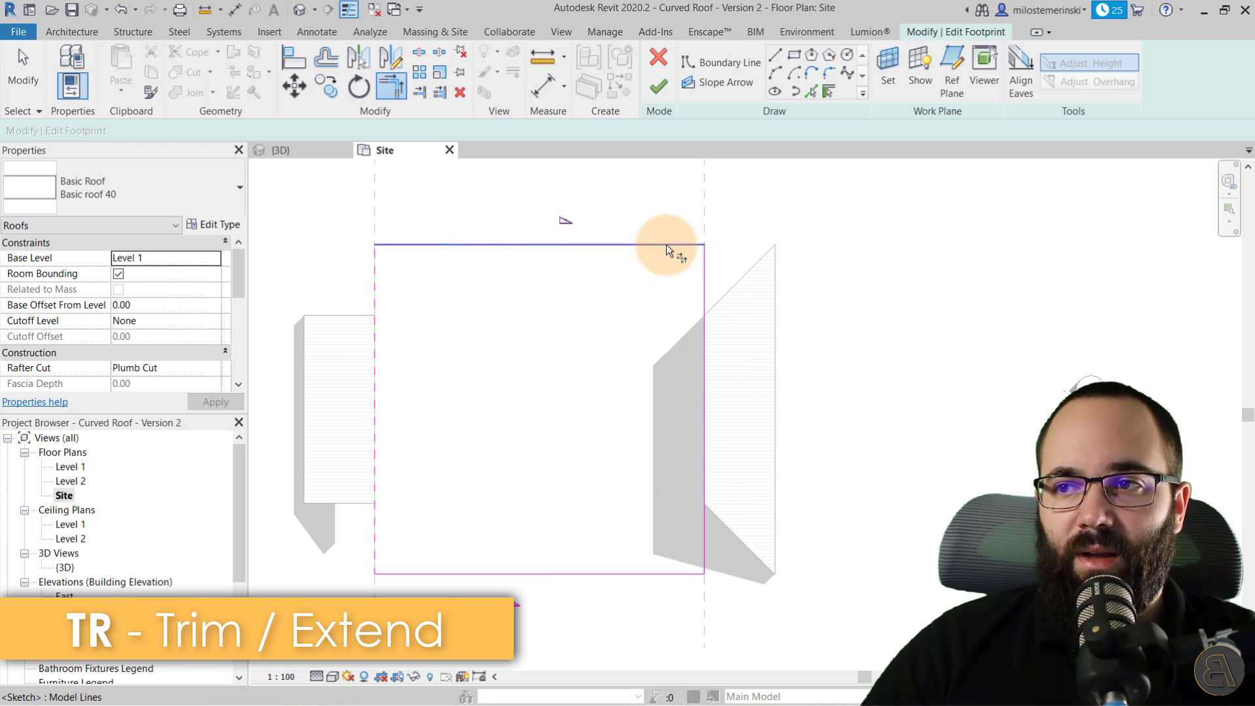
pyautogui.click(658, 87)
# Step: Reshape the east roof's footprint into a rectangle by moving its two outer corners level with the inner ones, and finish the edit
pyautogui.click(775, 302)
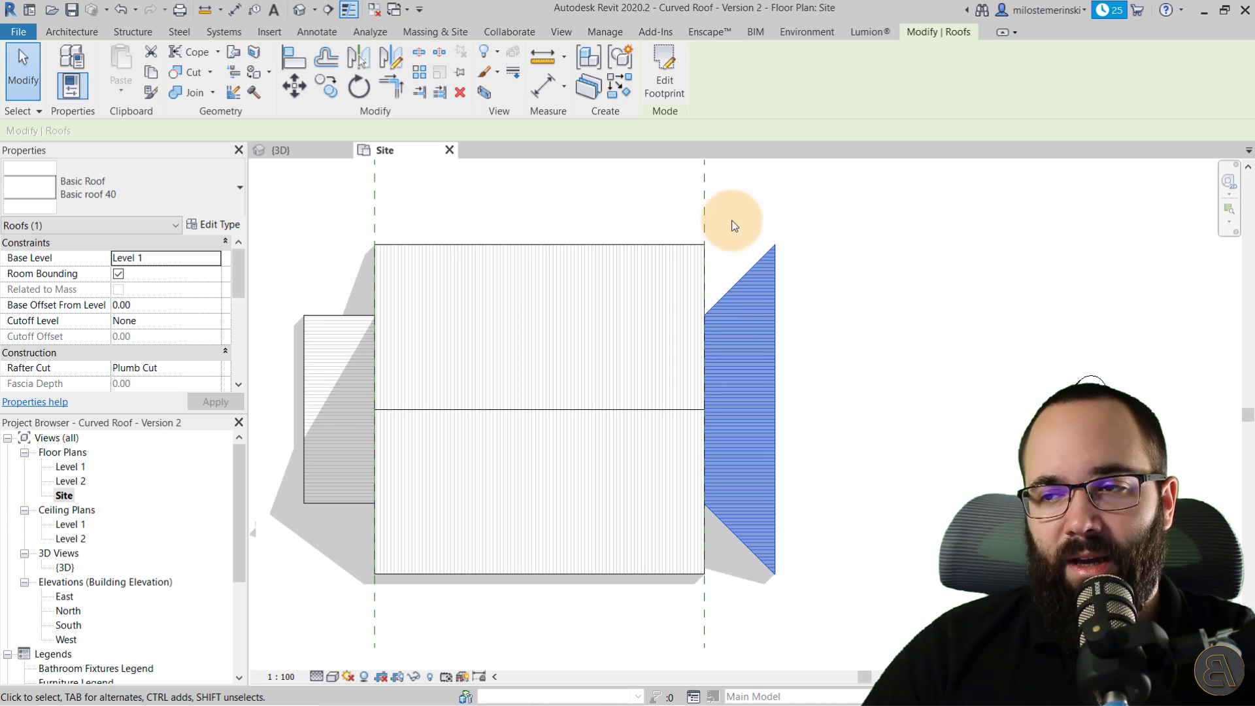
pyautogui.click(672, 96)
pyautogui.moveTo(809, 308)
pyautogui.mouseDown()
pyautogui.moveTo(748, 218)
pyautogui.moveTo(775, 249)
pyautogui.moveTo(775, 316)
pyautogui.mouseUp()
pyautogui.press('Escape')
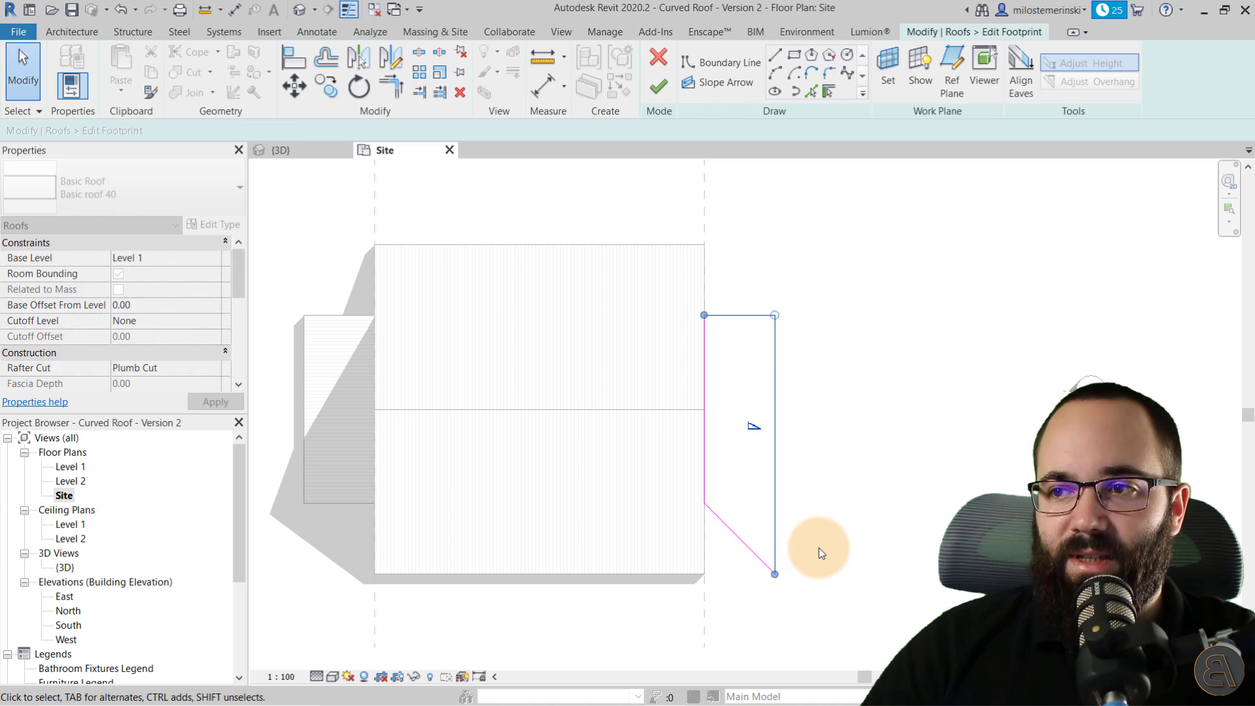
pyautogui.moveTo(792, 578)
pyautogui.mouseDown()
pyautogui.moveTo(727, 565)
pyautogui.moveTo(774, 503)
pyautogui.mouseUp()
pyautogui.click(658, 87)
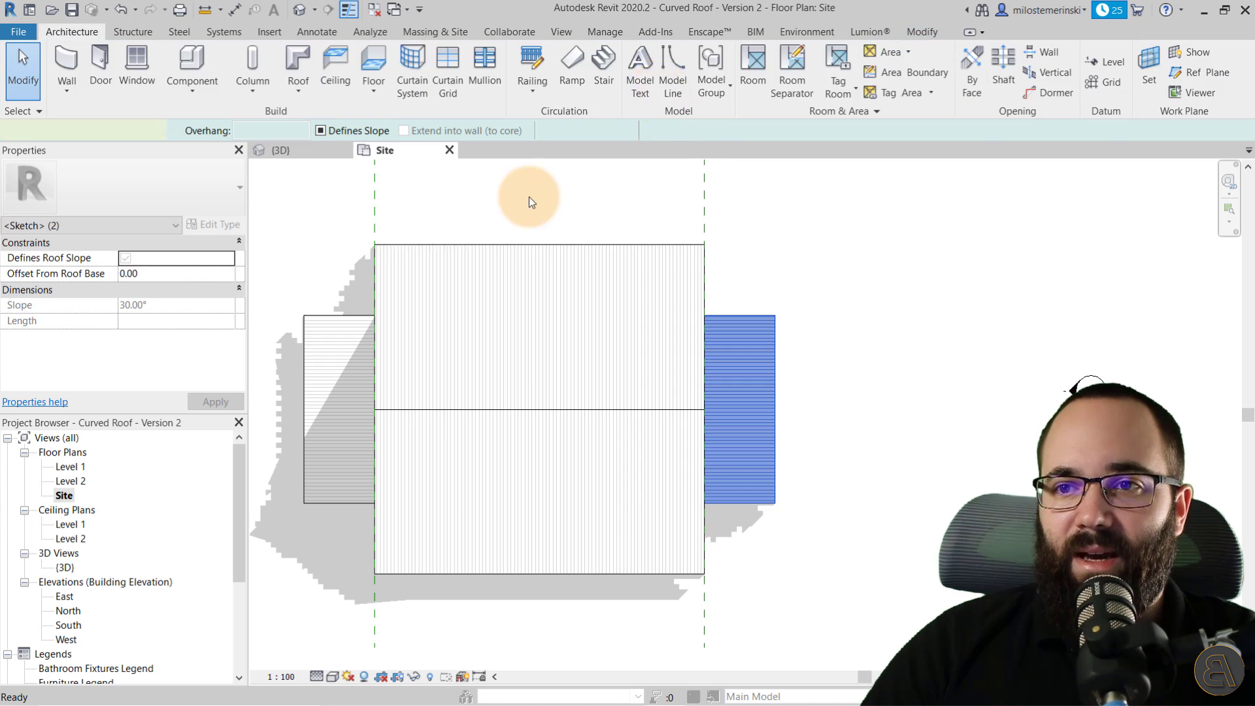
# Step: Inspect the gap between the west and main roofs in the 3D view and turn on the display of mass forms and floors
pyautogui.click(442, 202)
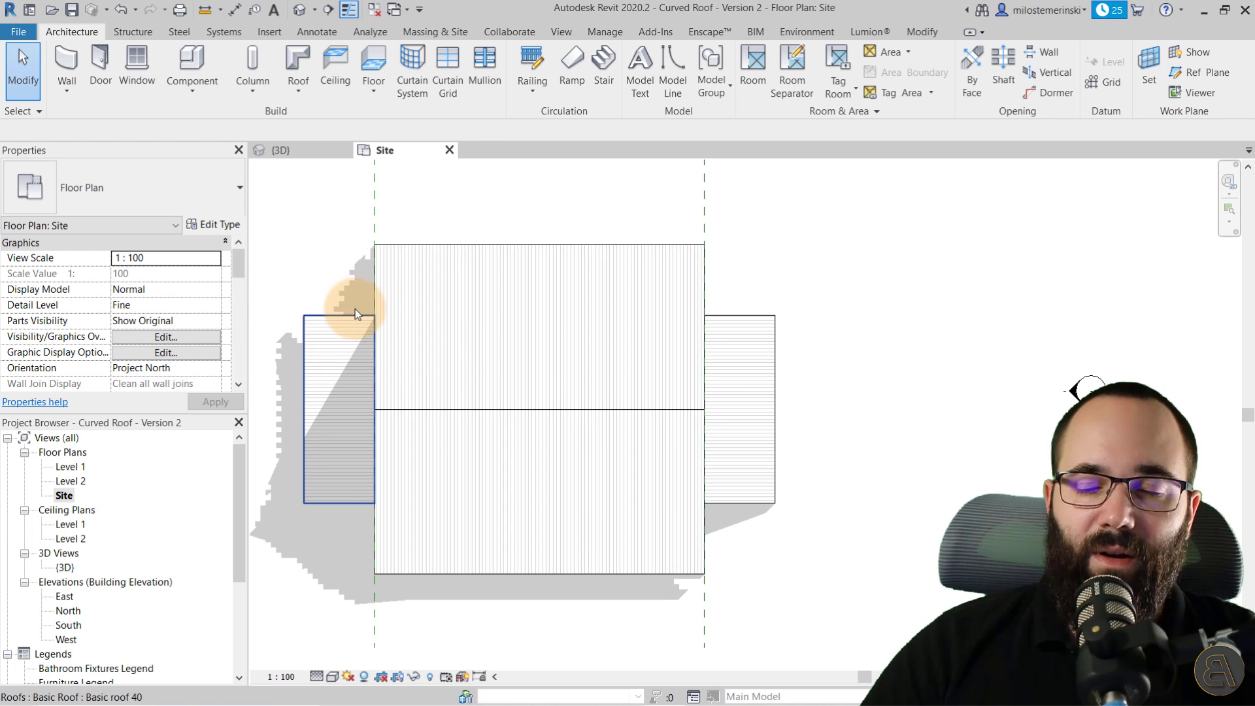
pyautogui.click(305, 150)
pyautogui.scroll(5, 463, 495)
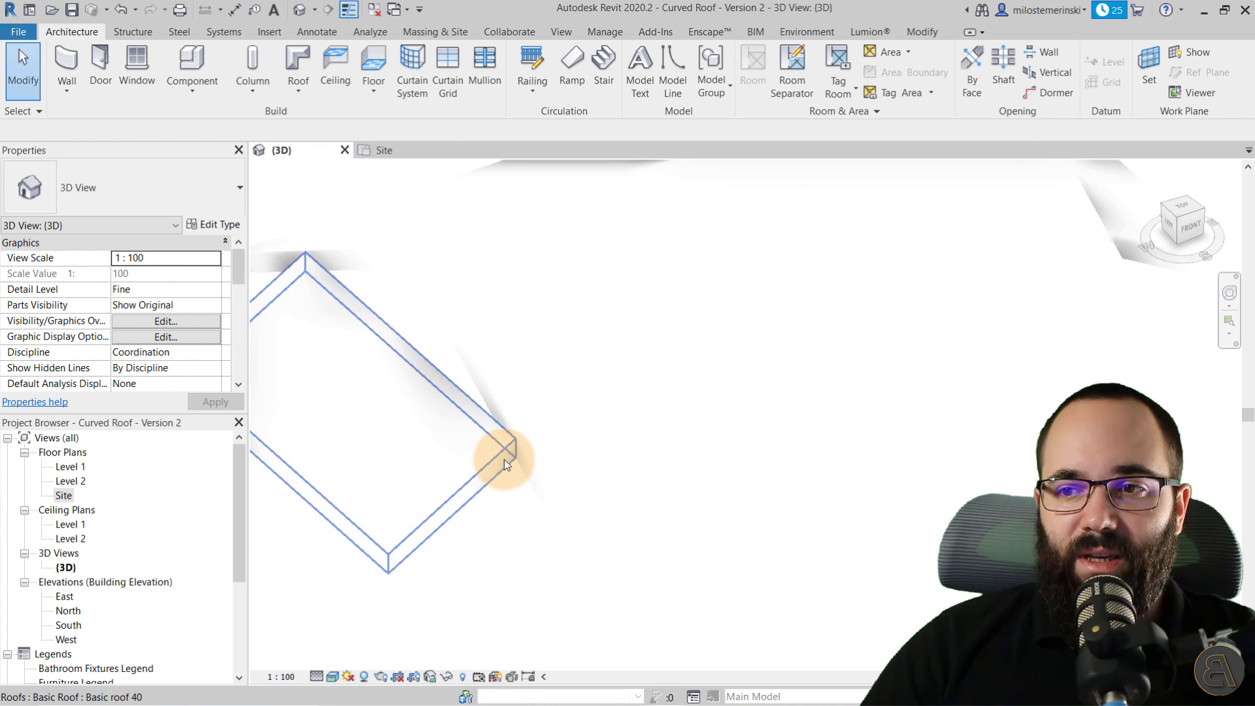
pyautogui.scroll(-3, 462, 503)
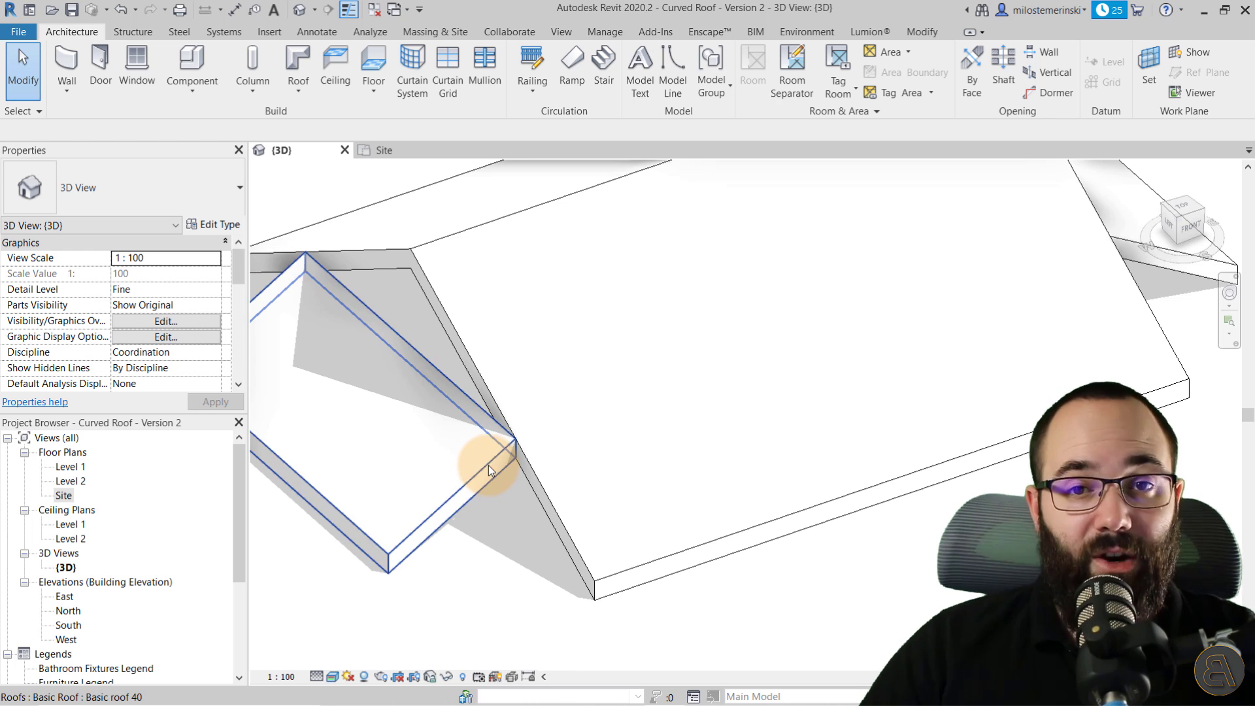
pyautogui.scroll(-2, 490, 460)
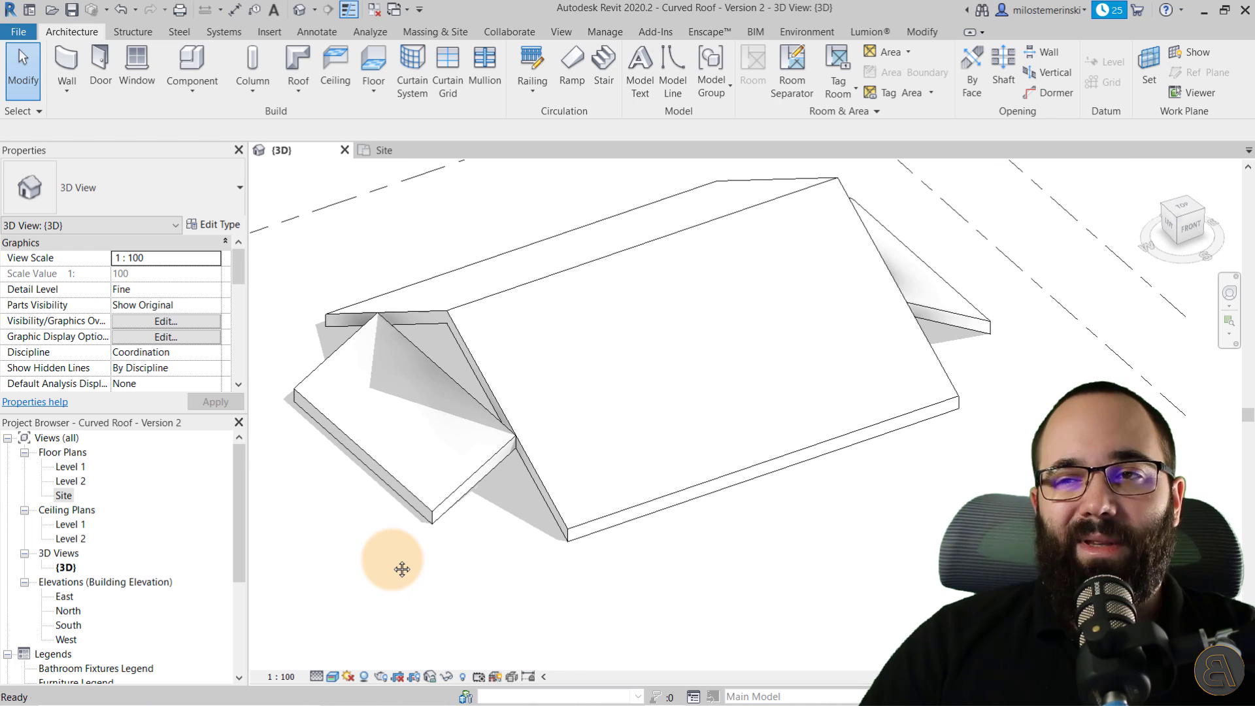
pyautogui.click(429, 33)
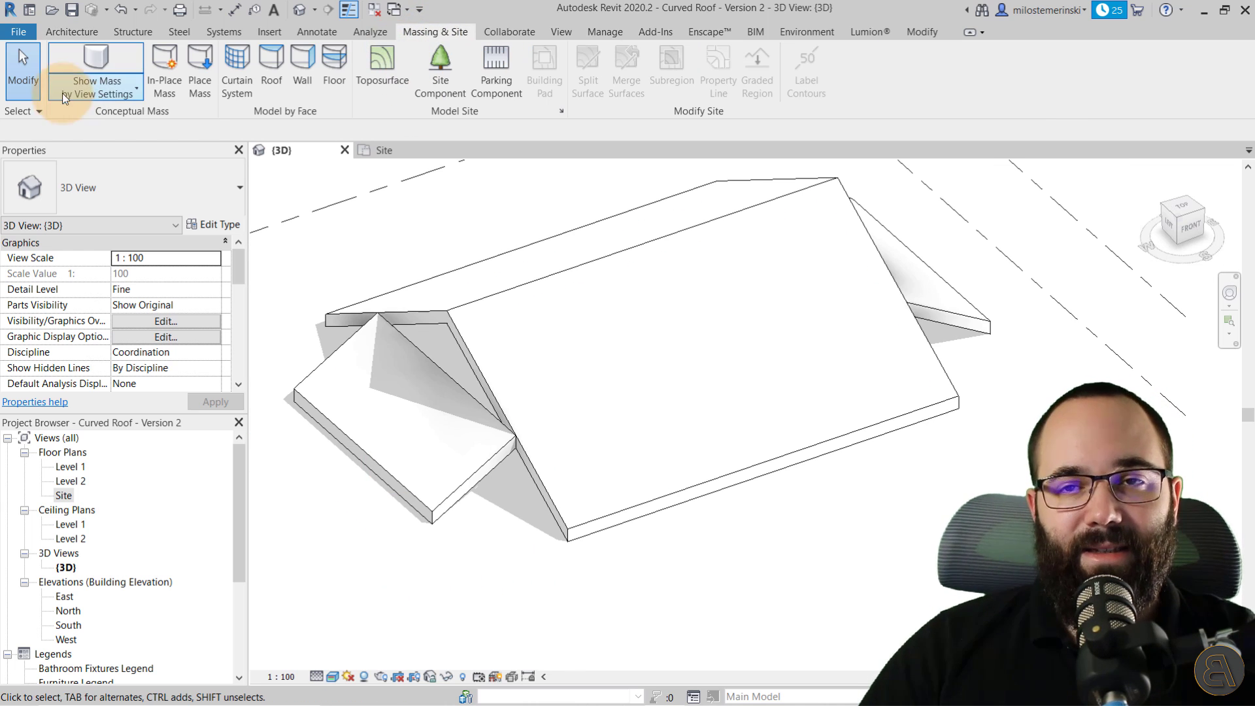
pyautogui.click(80, 61)
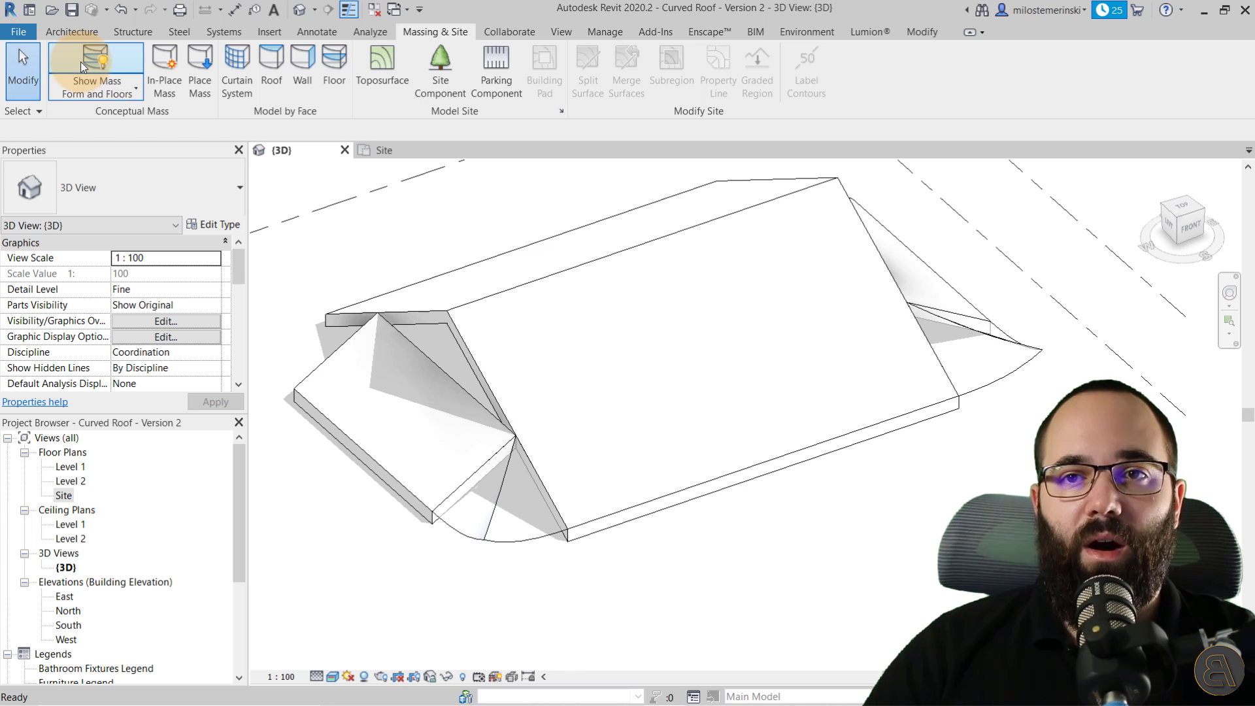
pyautogui.click(173, 95)
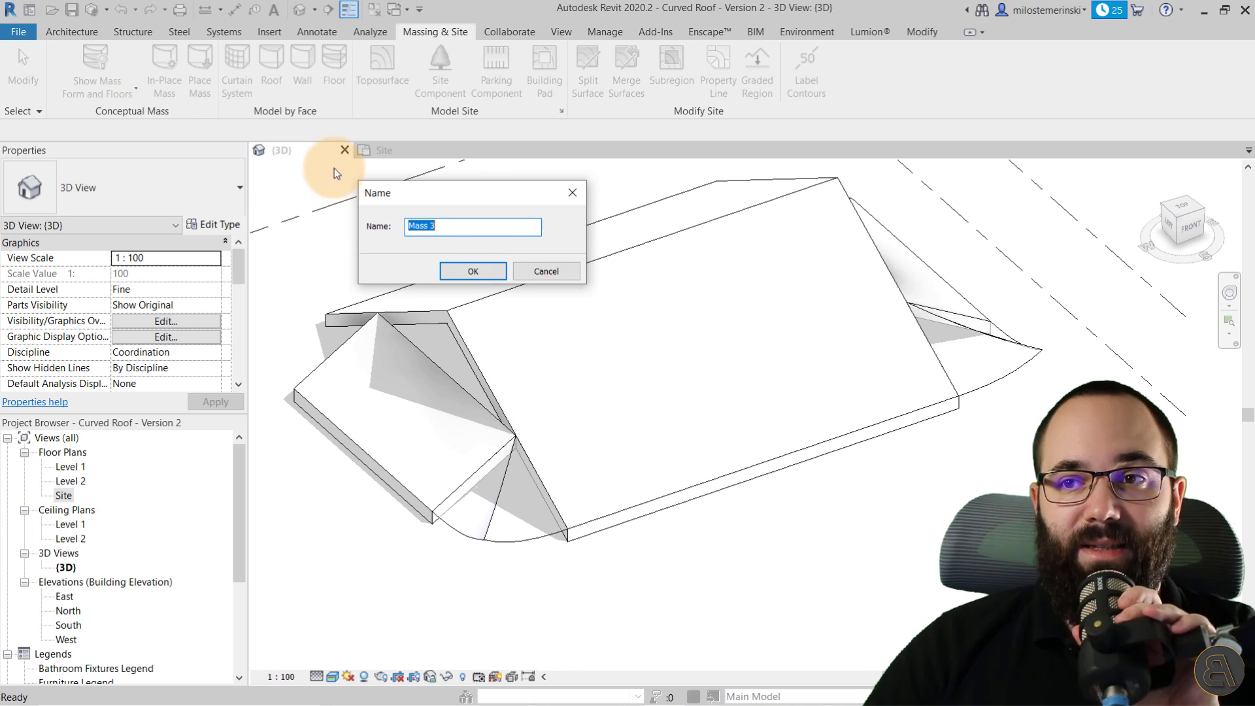
pyautogui.click(475, 272)
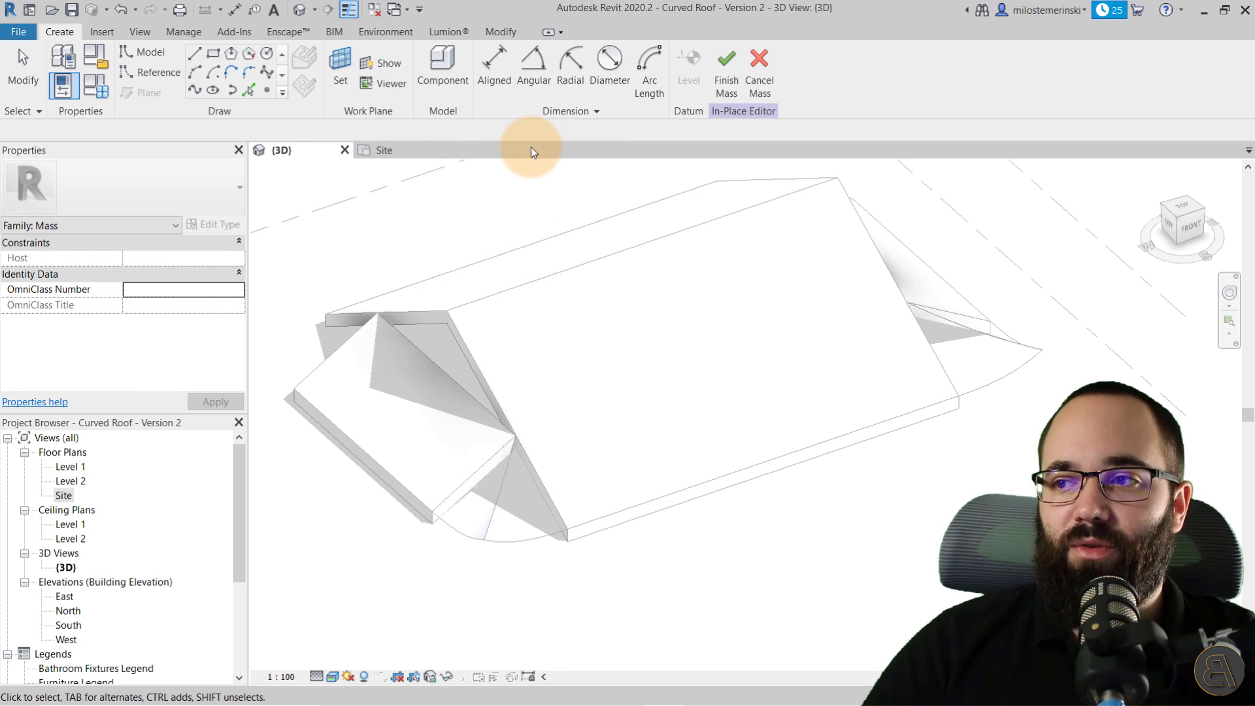
pyautogui.click(733, 84)
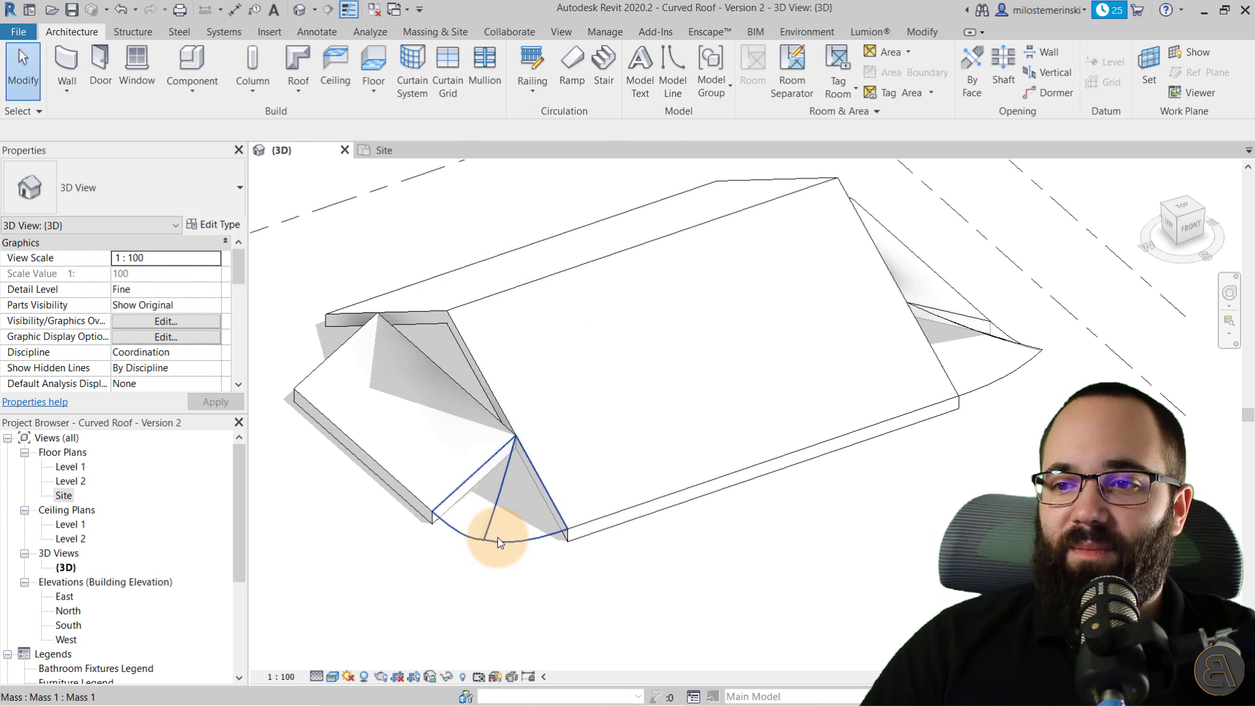
# Step: Delete the existing curved corner masses between the side roofs and the main roof
pyautogui.keyDown('ctrl'); pyautogui.click(997, 383); pyautogui.keyUp('ctrl')
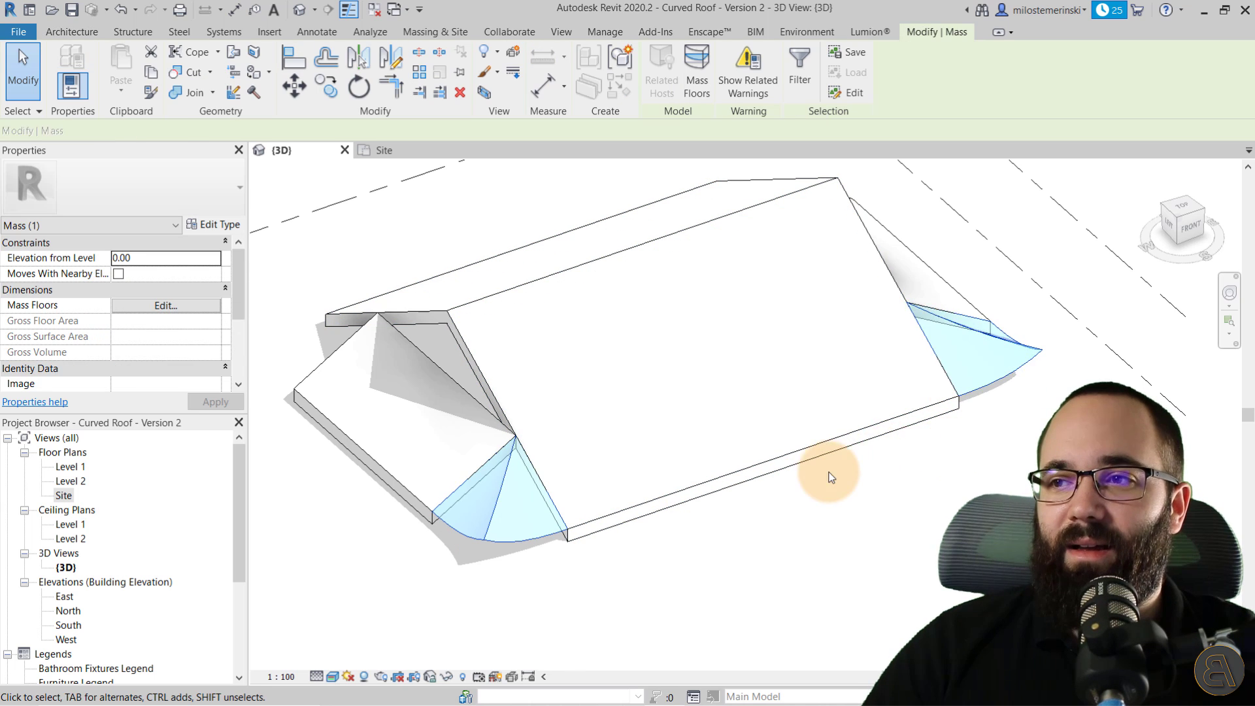
pyautogui.keyDown('shift'); pyautogui.moveTo(826, 477); pyautogui.dragTo(843, 516, button='middle'); pyautogui.keyUp('shift')
pyautogui.press('Delete')
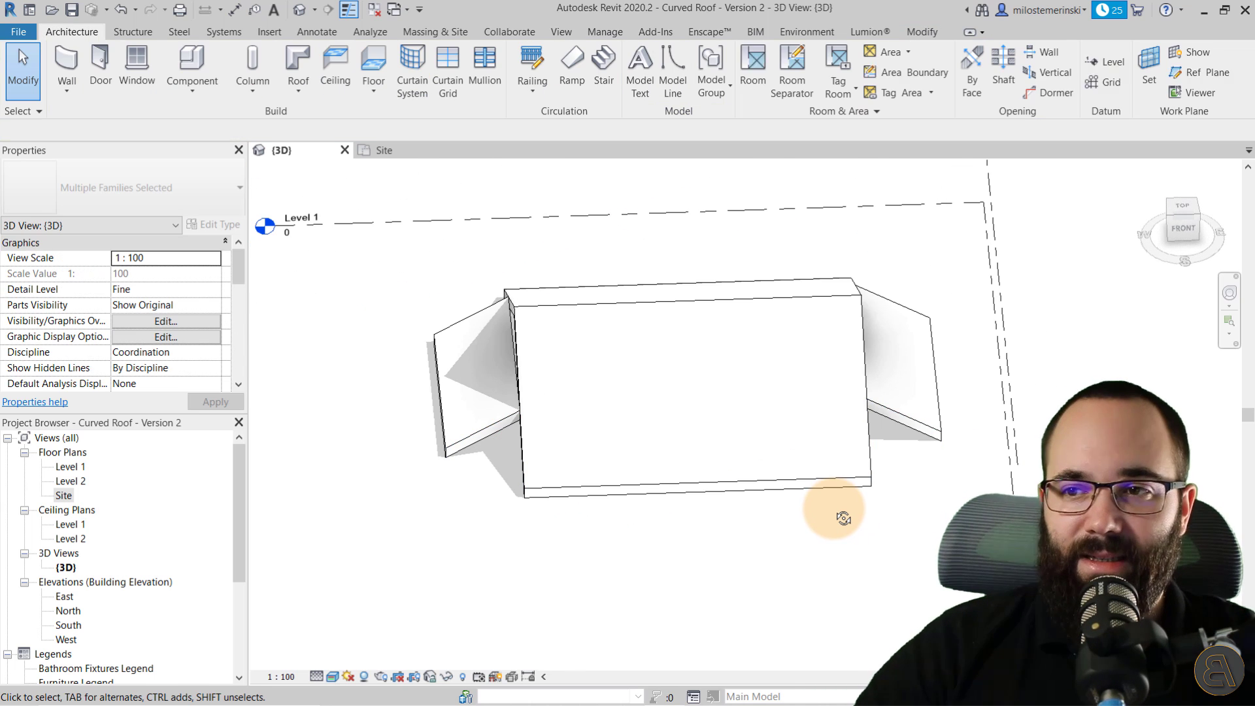
pyautogui.keyDown('shift'); pyautogui.moveTo(492, 560); pyautogui.dragTo(582, 563, button='middle'); pyautogui.keyUp('shift')
# Step: Start a new in-place mass in the Site floor plan, keeping the suggested name
pyautogui.click(387, 151)
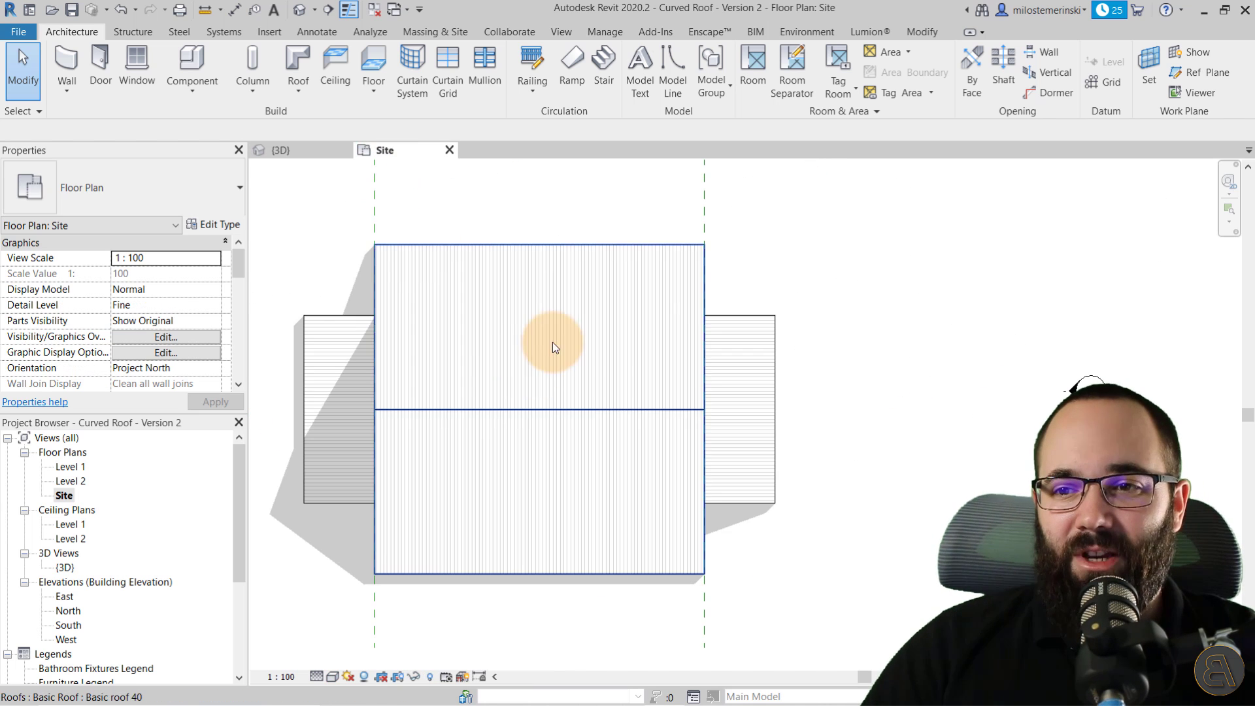
pyautogui.scroll(-1, 477, 372)
pyautogui.scroll(5, 457, 392)
pyautogui.scroll(1, 424, 401)
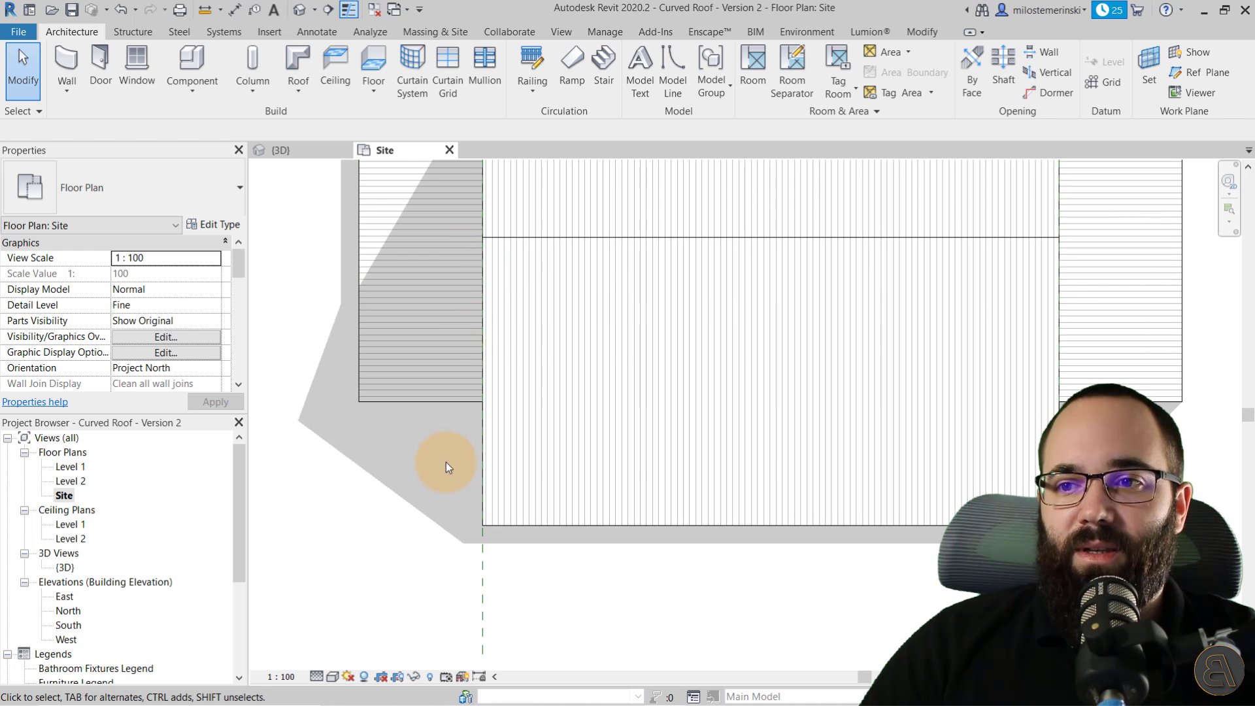
pyautogui.click(452, 32)
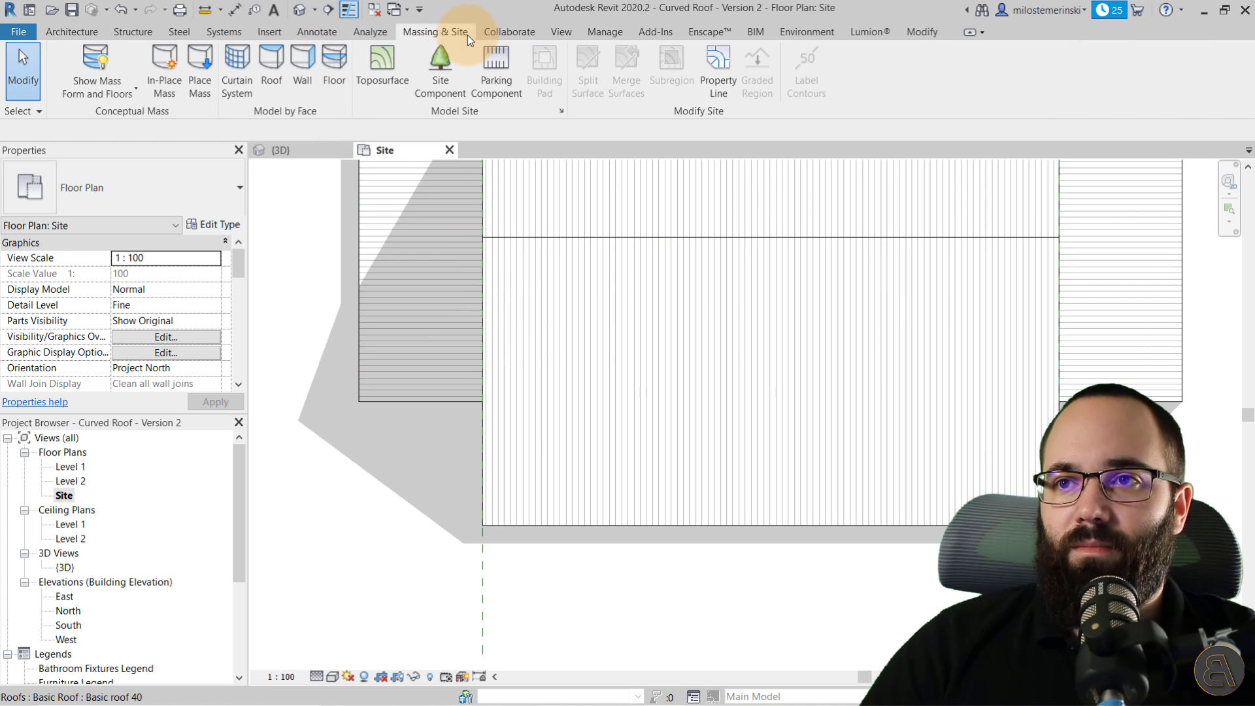
pyautogui.click(173, 63)
pyautogui.click(477, 271)
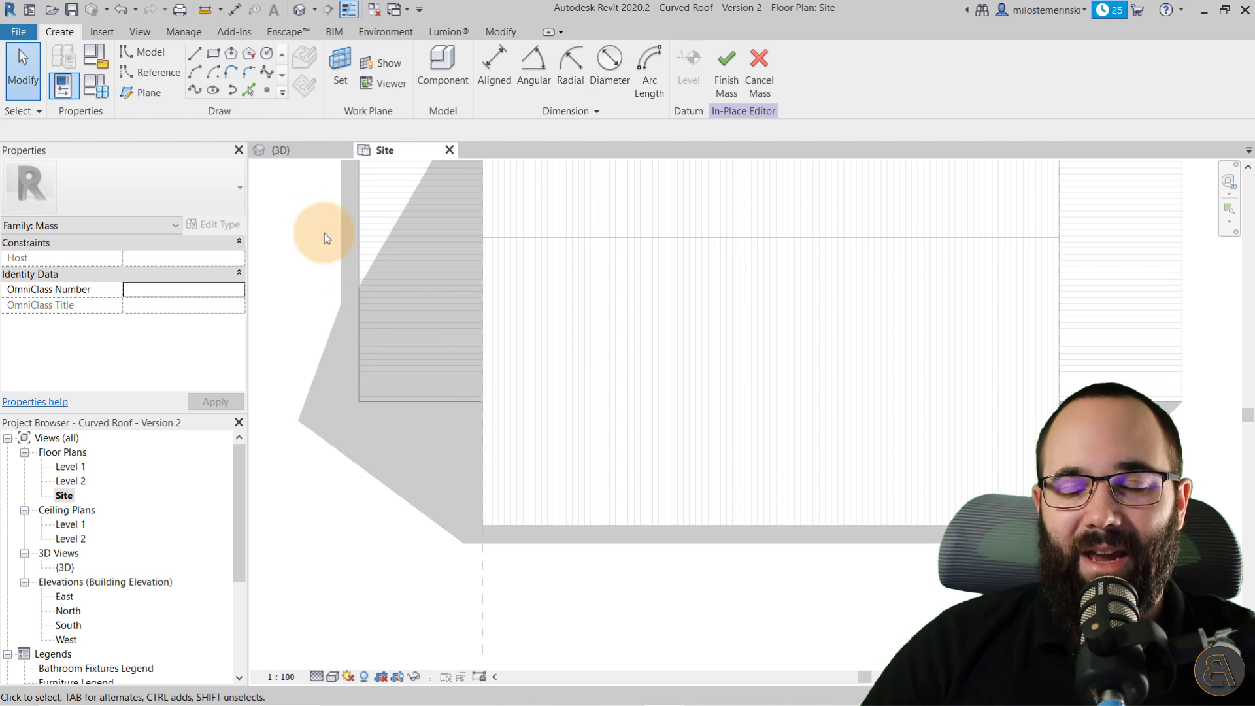
# Step: Draw an east-west reference plane along the west roof's south edge and extend its west end beyond the roof's outer edge
pyautogui.click(139, 95)
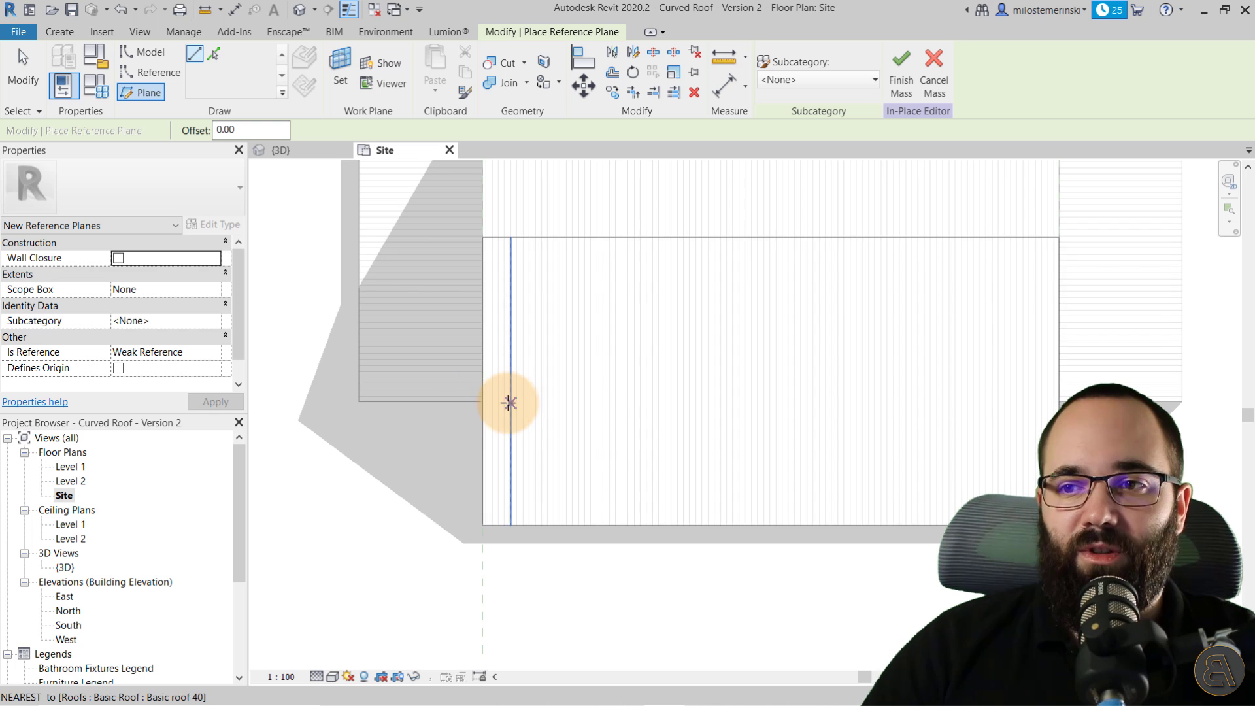
pyautogui.click(358, 401)
pyautogui.click(562, 401)
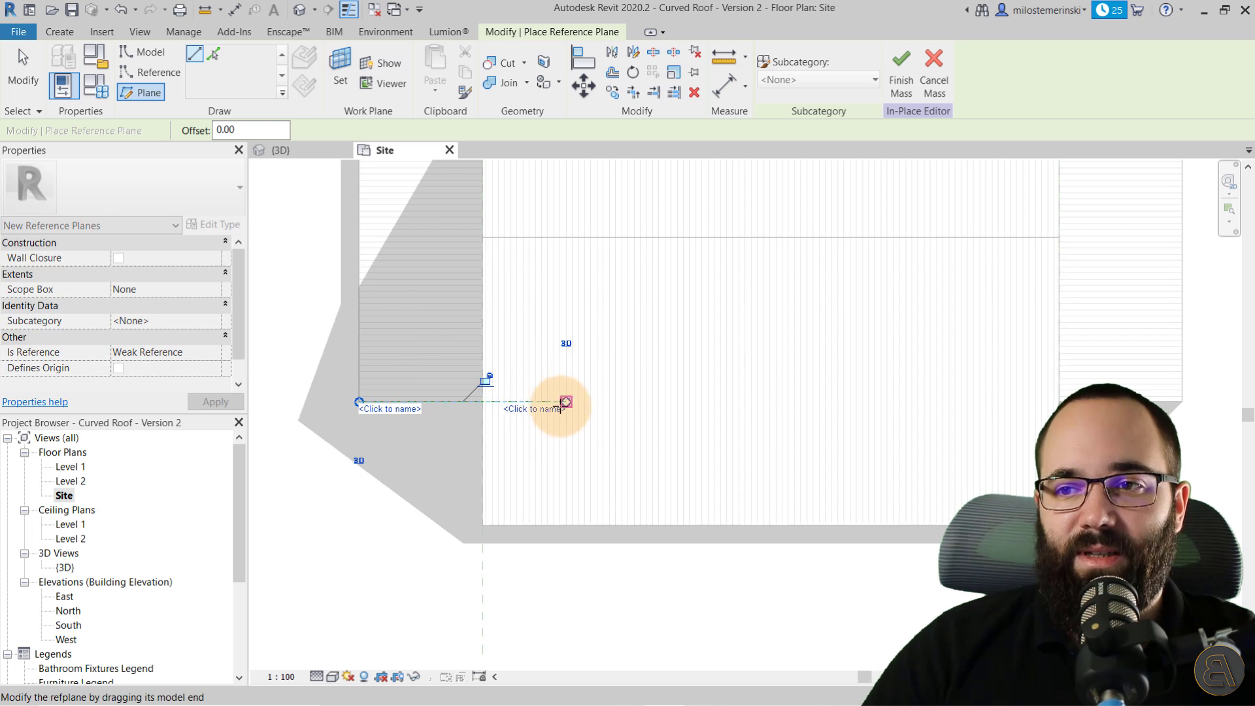
pyautogui.press('Escape')
pyautogui.click(365, 402)
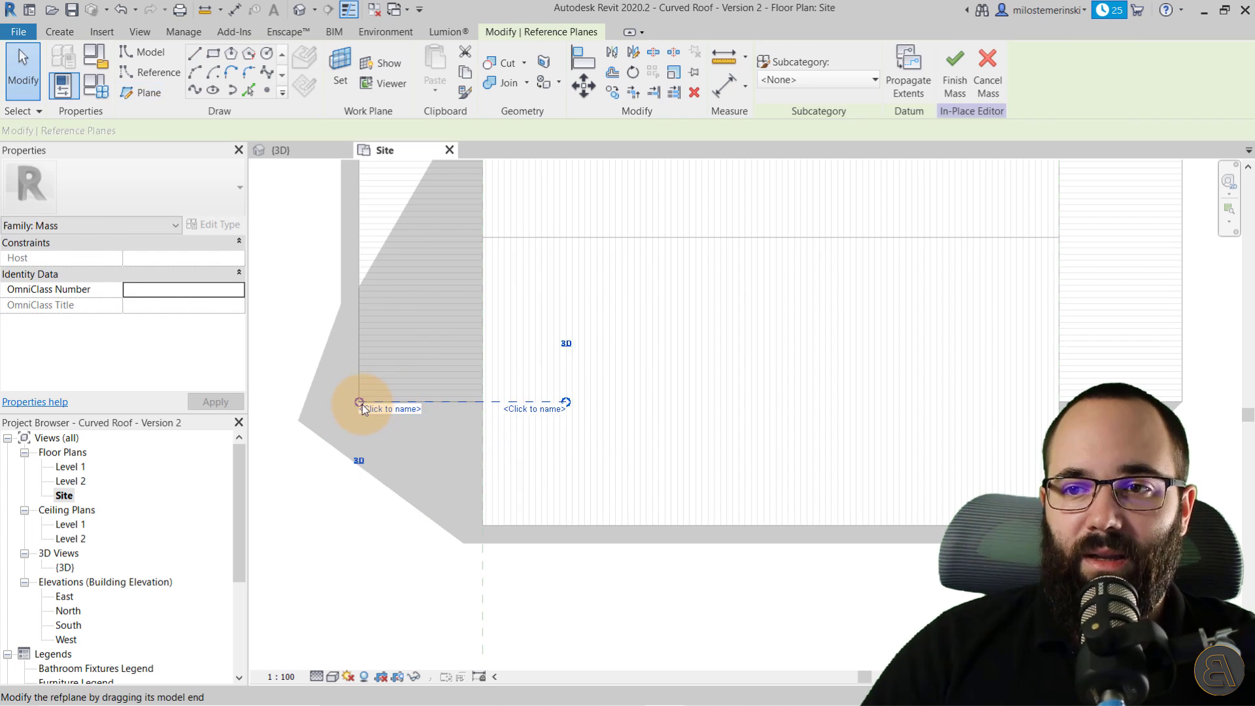
pyautogui.moveTo(359, 401); pyautogui.dragTo(270, 401)
pyautogui.press('Escape')
pyautogui.moveTo(393, 446); pyautogui.dragTo(409, 415, button='middle')
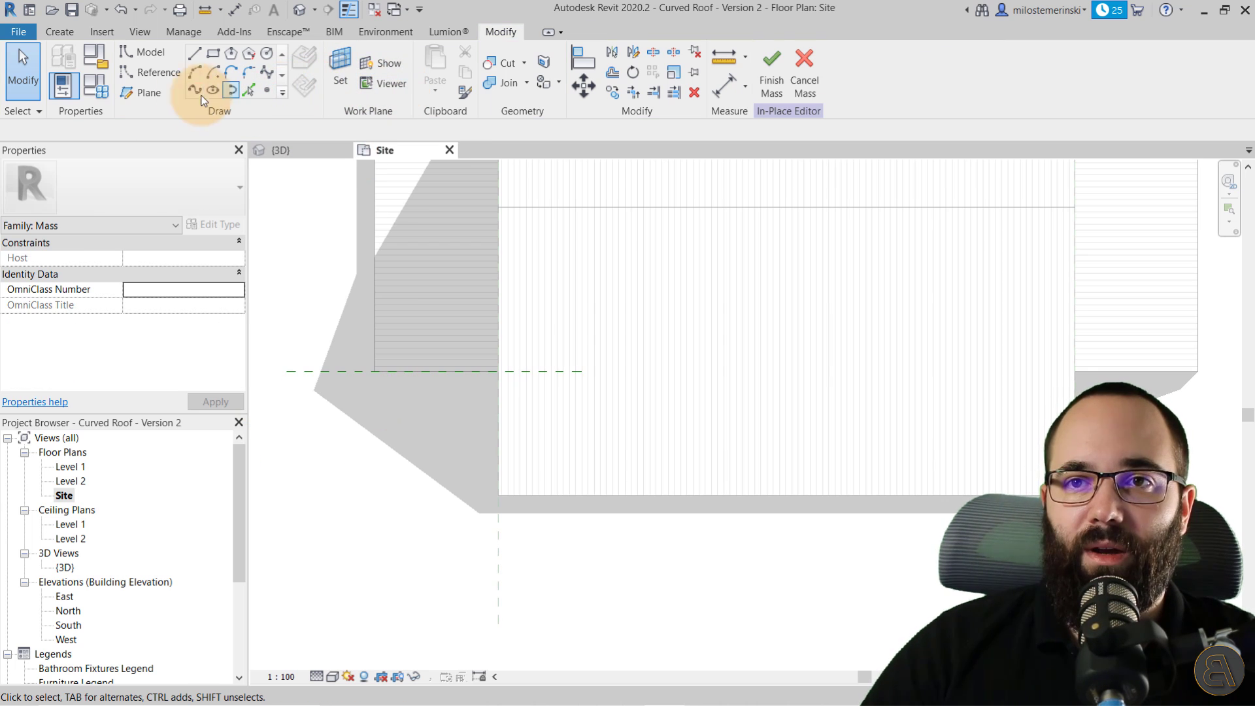
# Step: Draw two north-south reference planes past the southwest corner, one on the west roof's outer edge and one on its inner edge
pyautogui.press('r')
pyautogui.press('p')
pyautogui.click(375, 297)
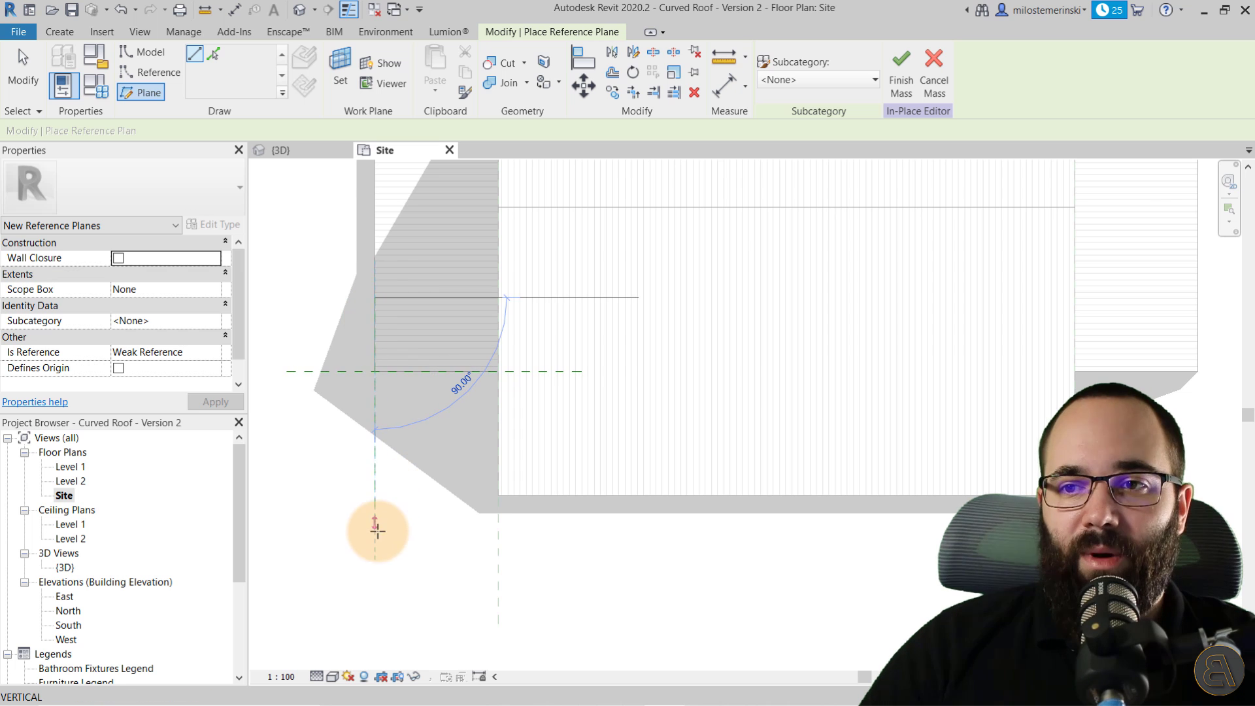
pyautogui.click(374, 543)
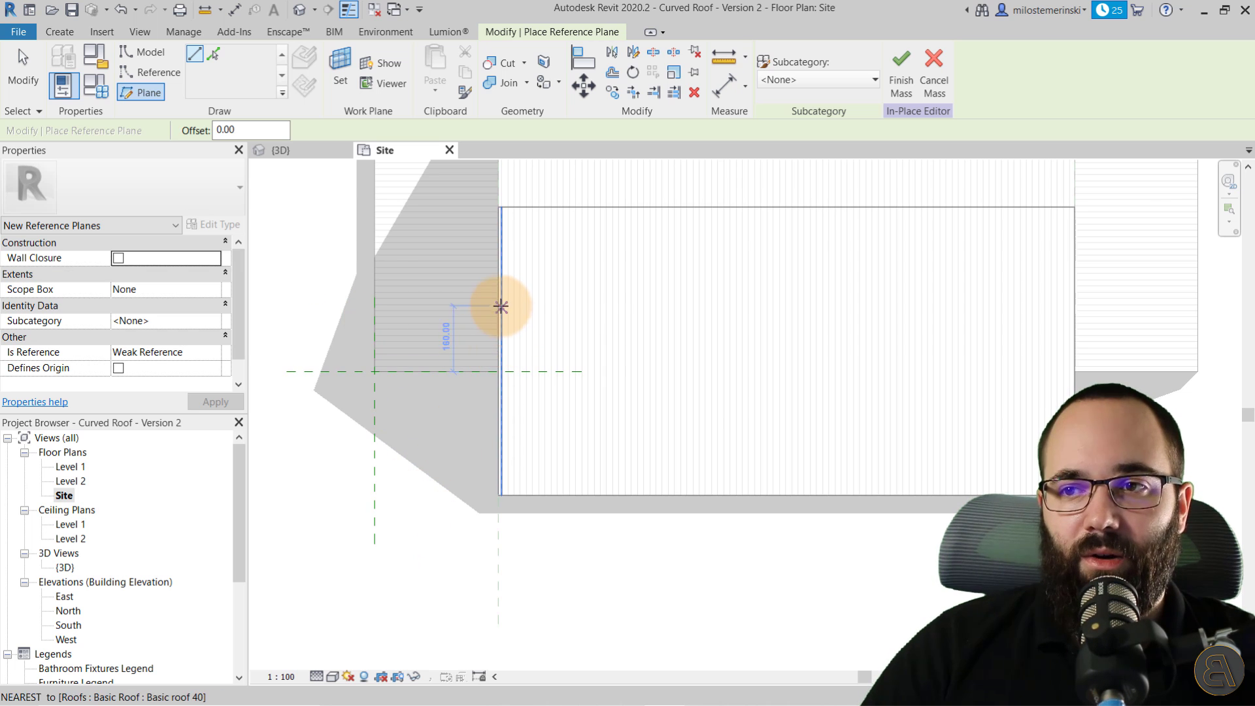
pyautogui.click(497, 297)
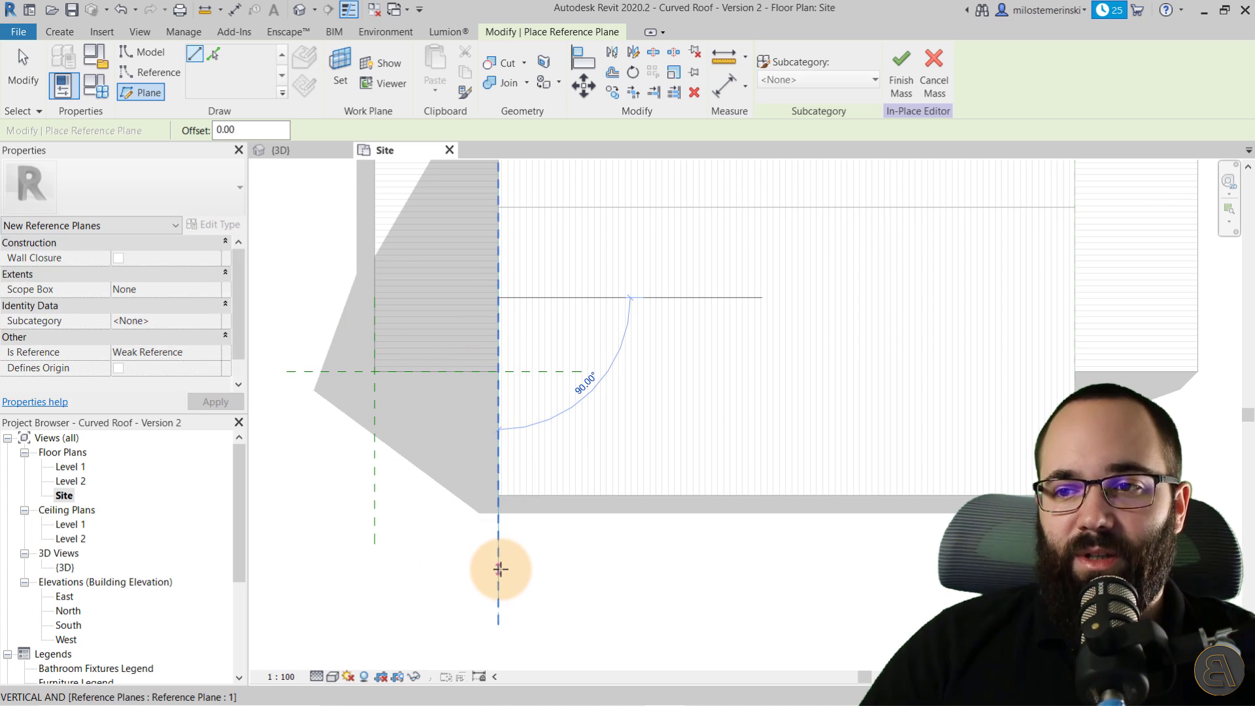
pyautogui.click(497, 550)
pyautogui.press('Escape')
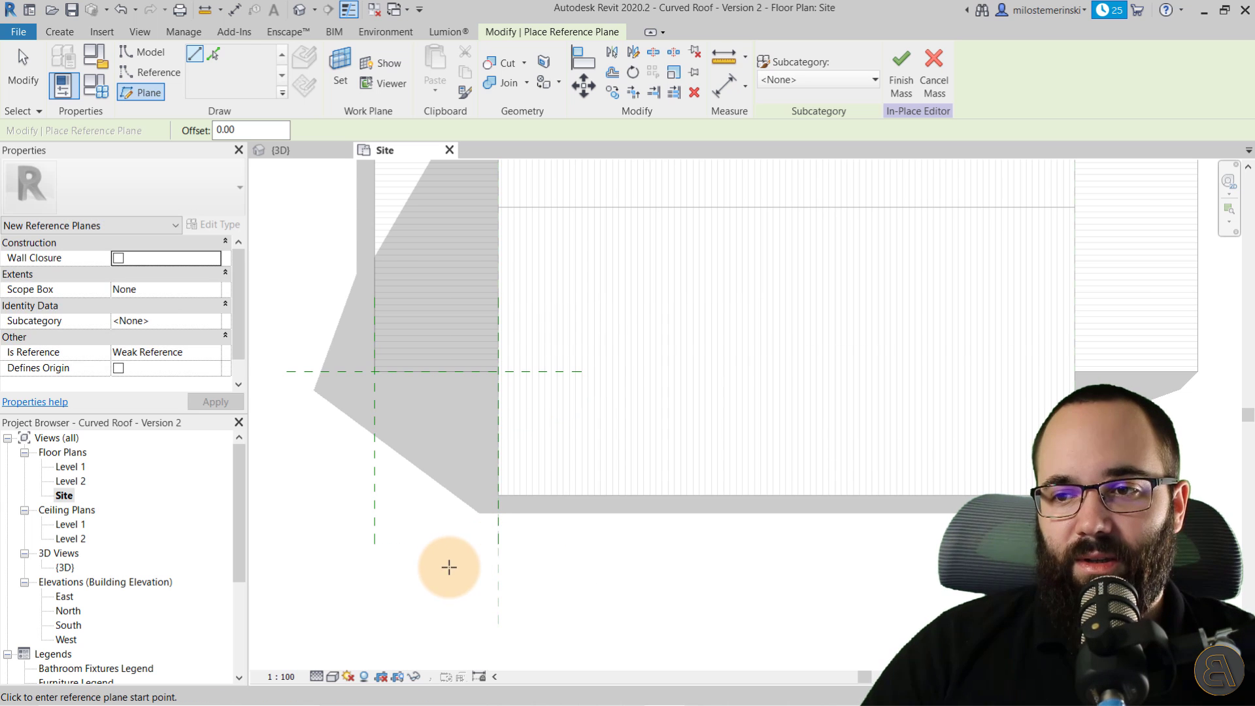
pyautogui.press('Escape')
# Step: Name the north-south reference plane on the west roof's outer edge A1
pyautogui.click(374, 500)
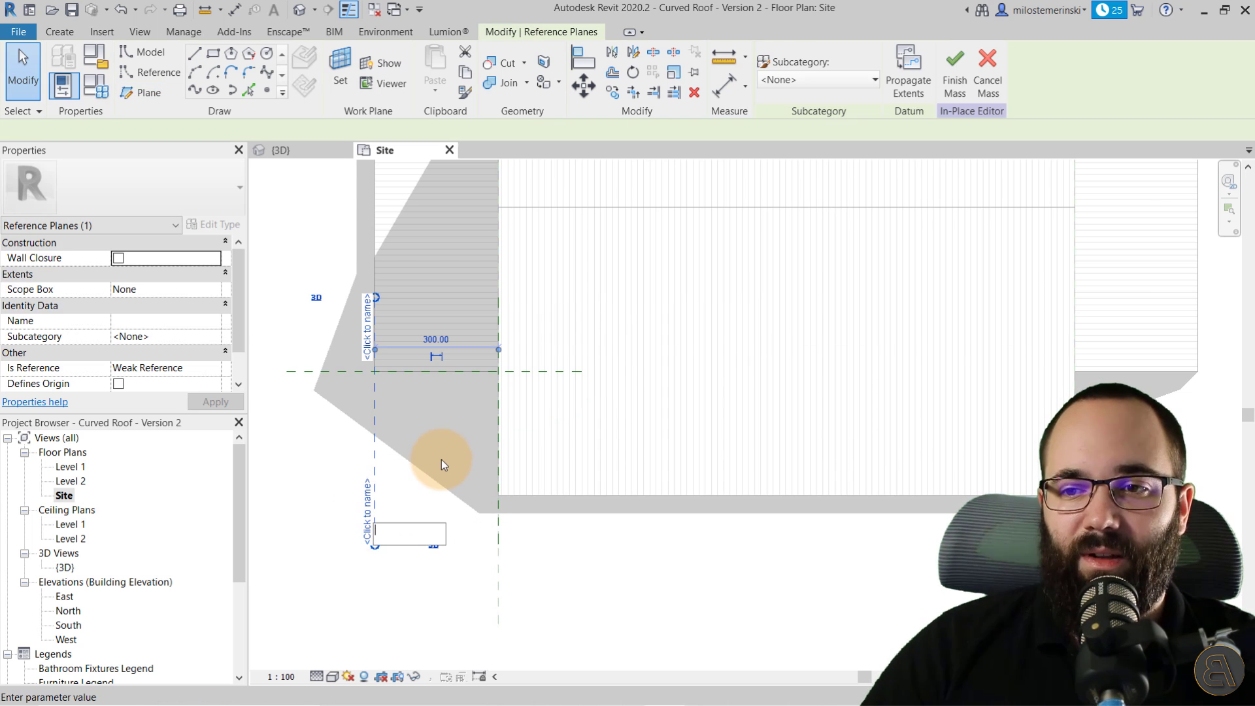
pyautogui.click(703, 560)
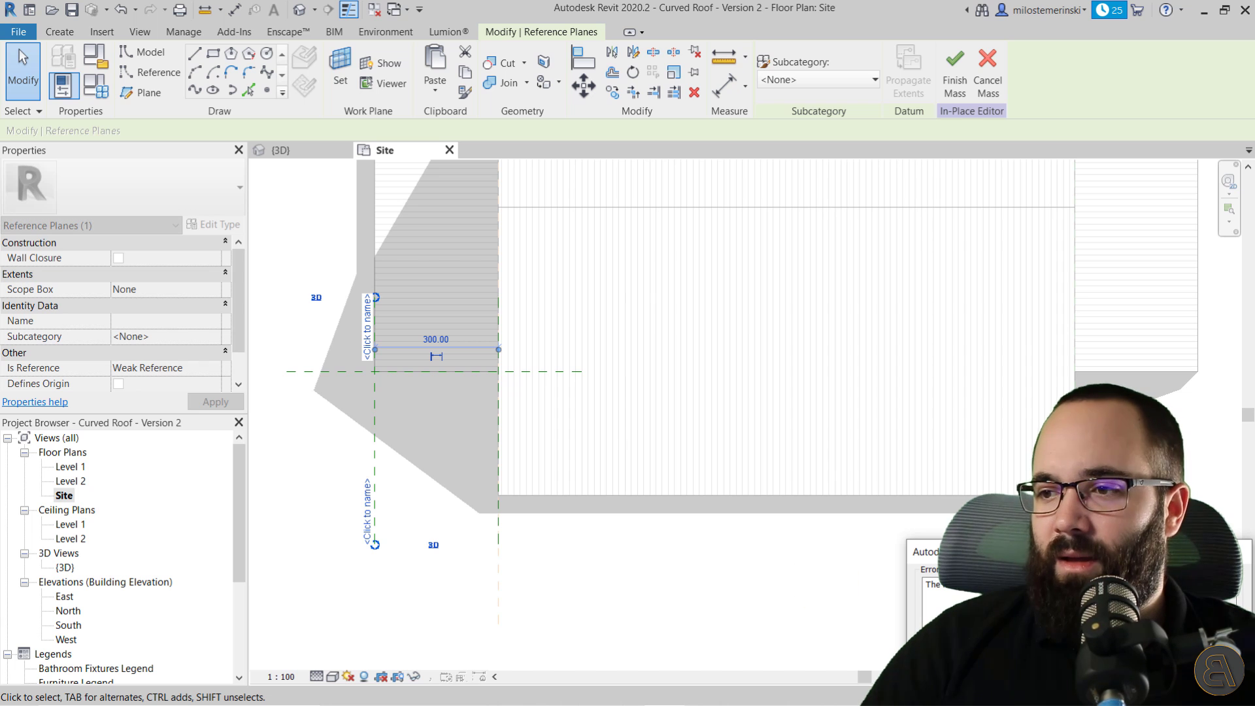
pyautogui.click(391, 527)
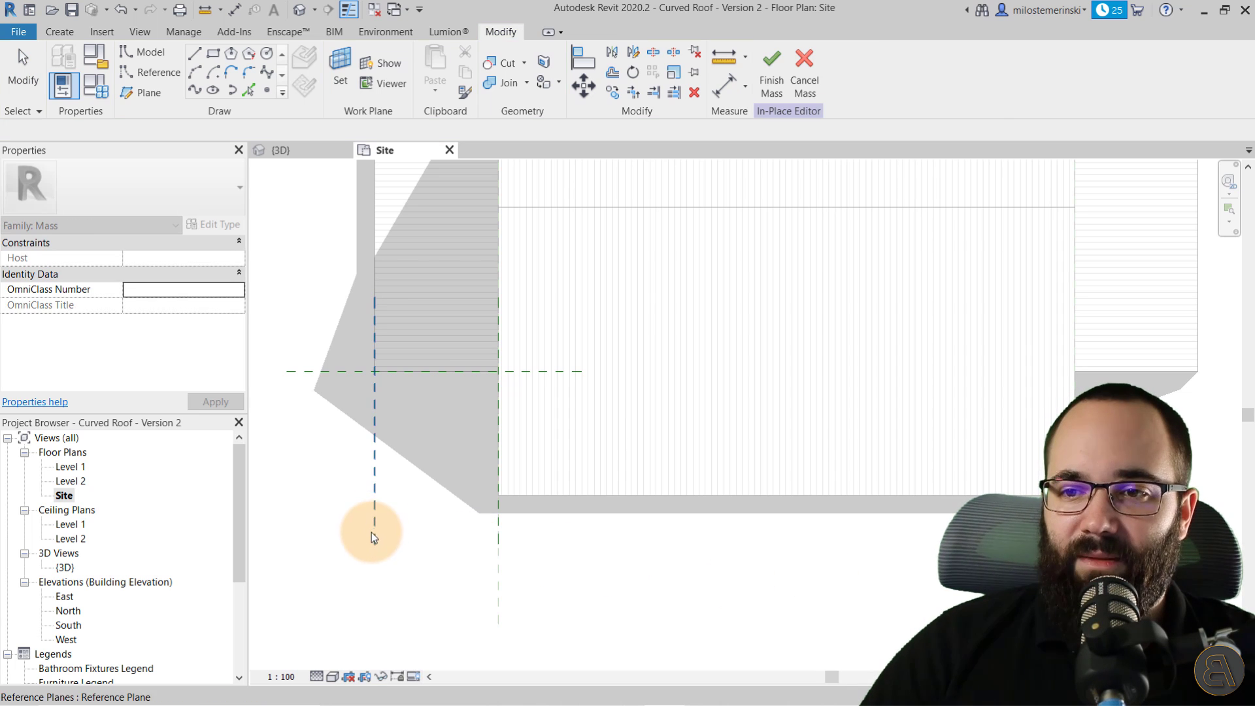
pyautogui.click(373, 535)
pyautogui.click(382, 520)
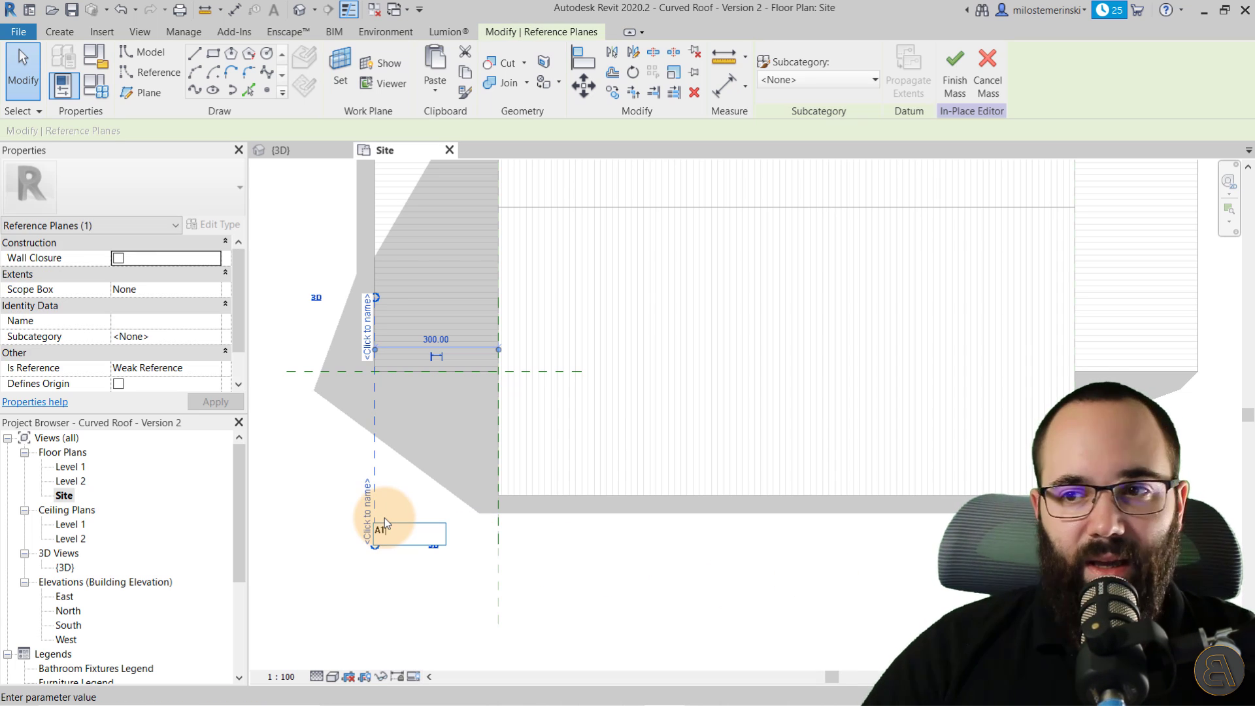
pyautogui.press('Return')
pyautogui.click(534, 539)
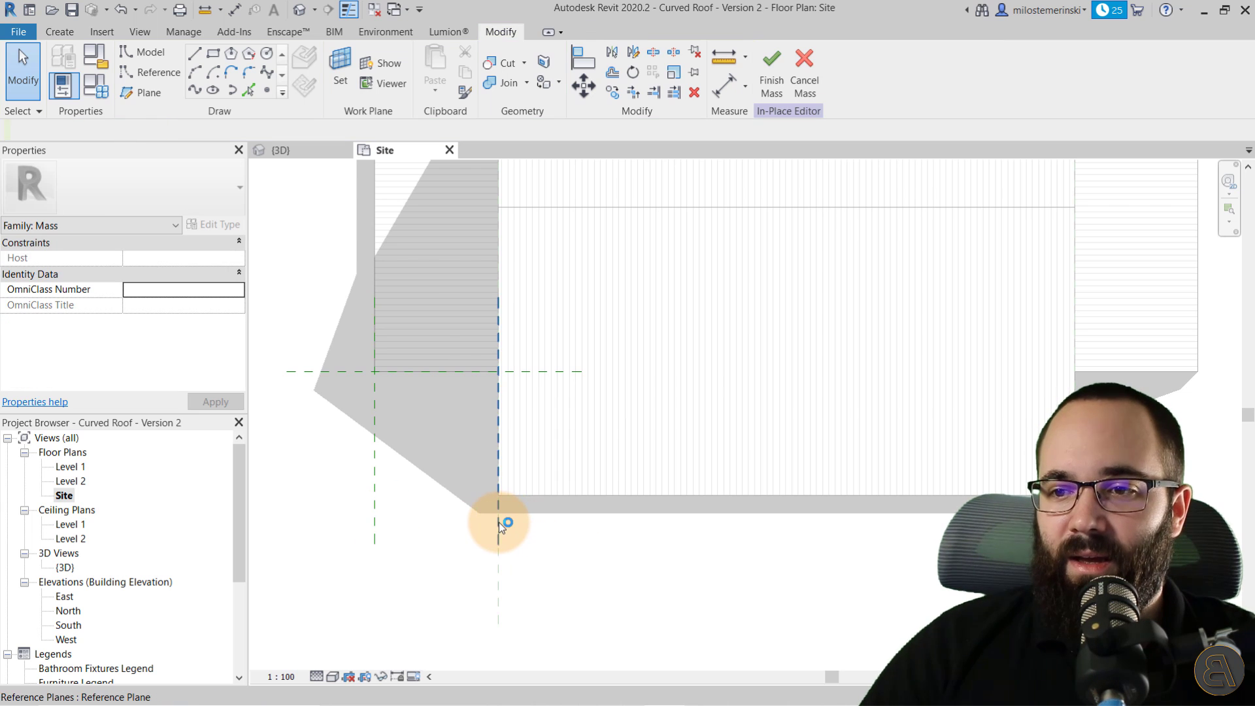
# Step: Name the north-south reference plane on the west roof's inner edge A3
pyautogui.click(500, 522)
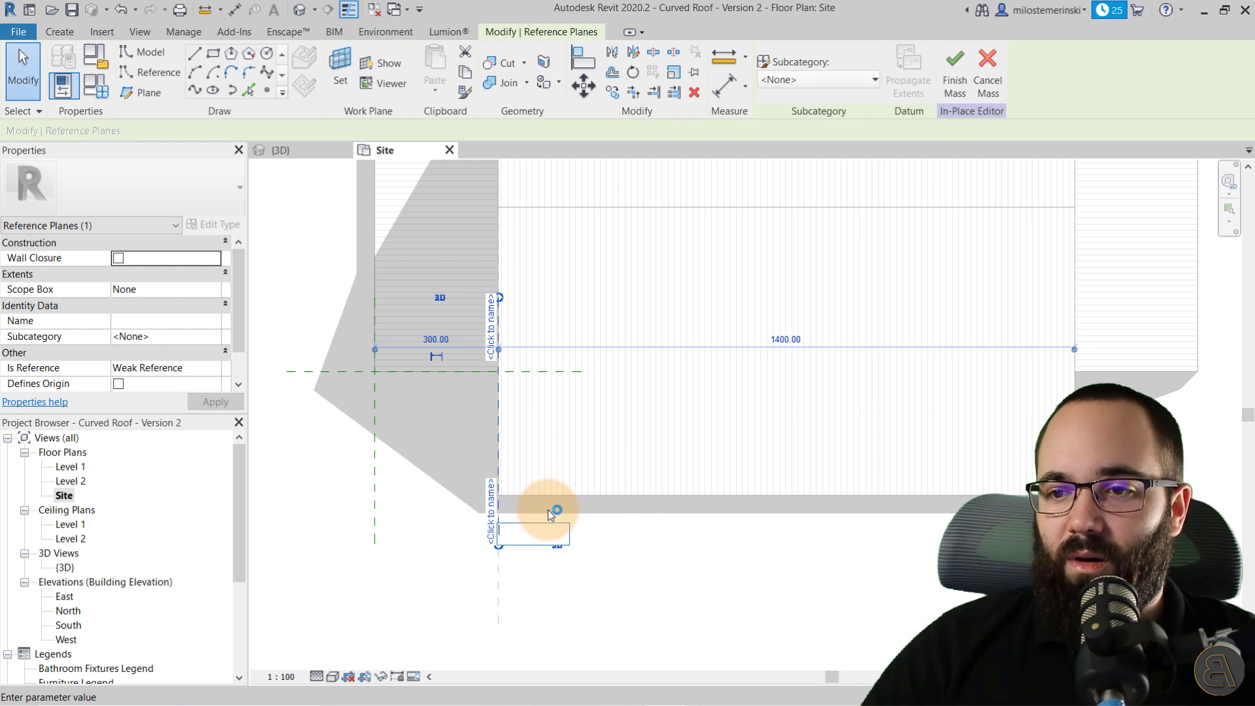
pyautogui.write('A')
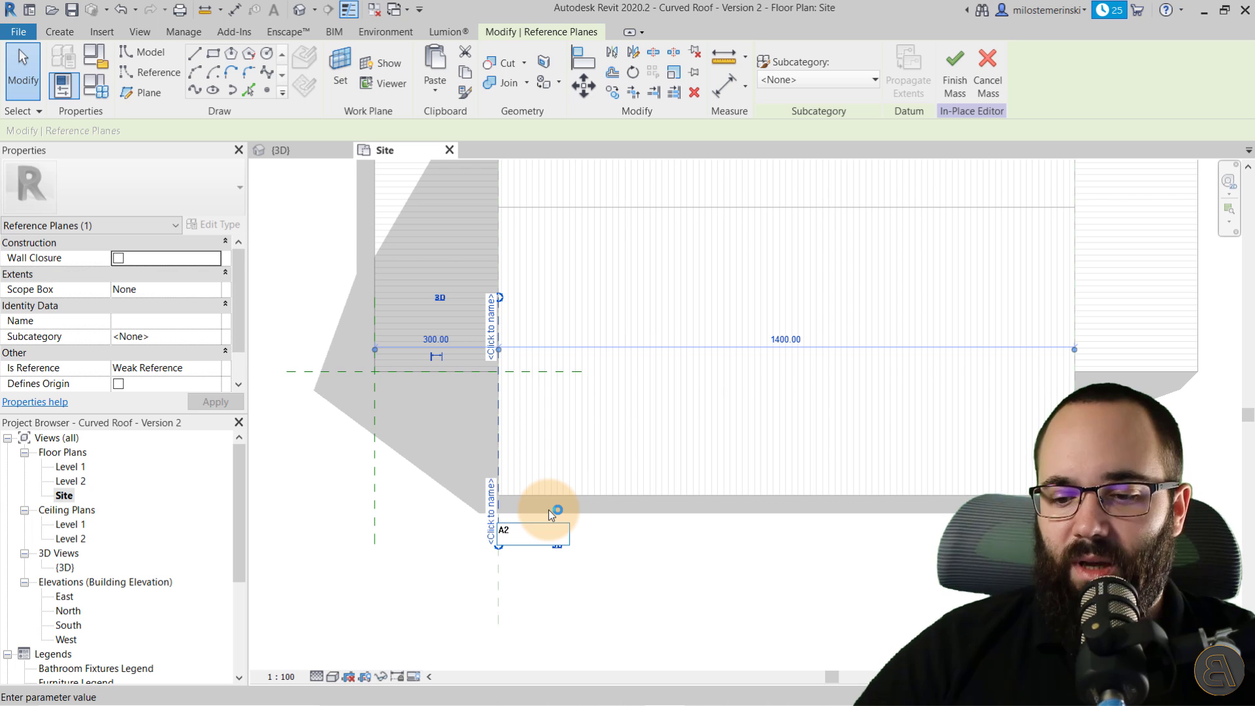
pyautogui.write('3')
pyautogui.press('Return')
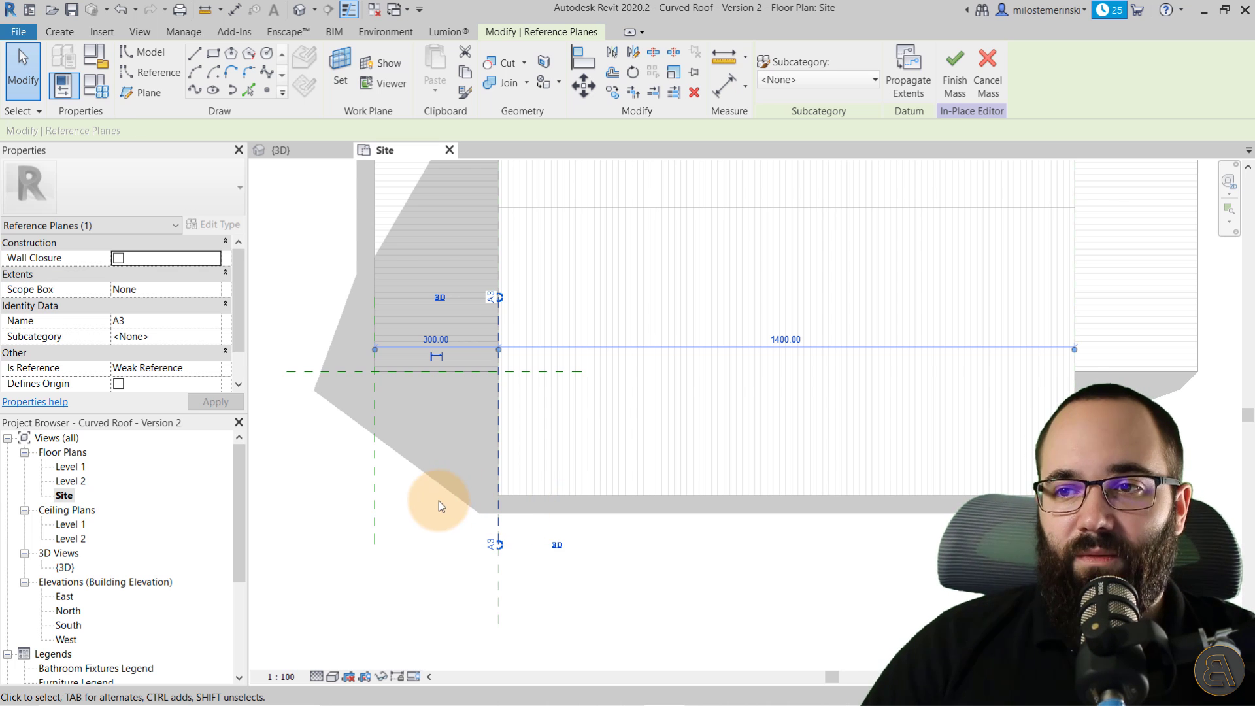
pyautogui.click(438, 500)
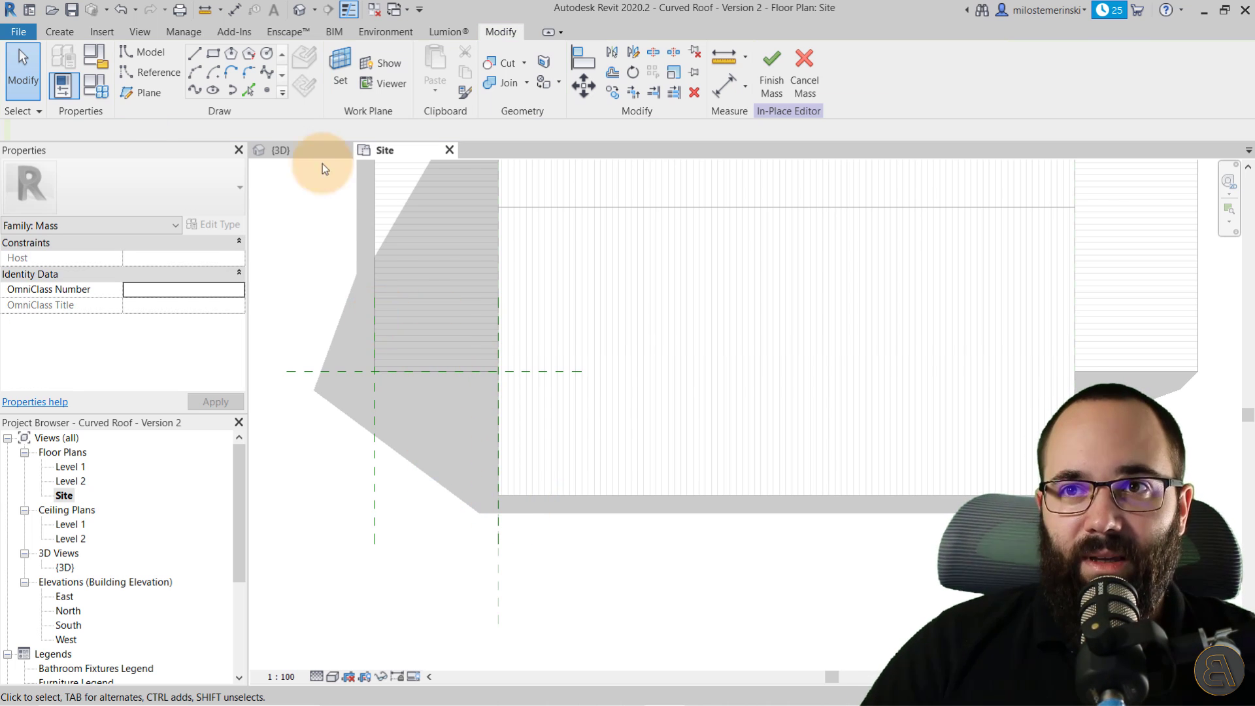
# Step: Draw a third north-south reference plane between planes A1 and A3, running past the southwest corner
pyautogui.press('r')
pyautogui.press('p')
pyautogui.click(440, 543)
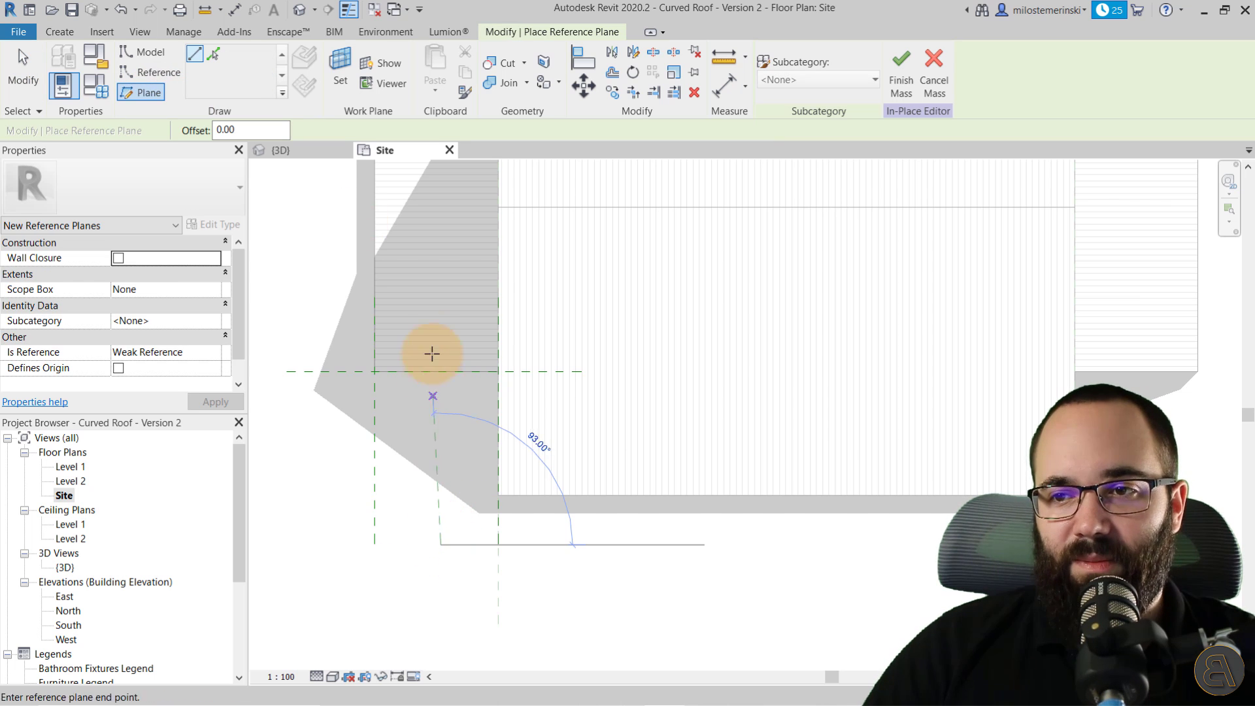
pyautogui.click(440, 283)
pyautogui.press('Escape')
pyautogui.press('Escape')
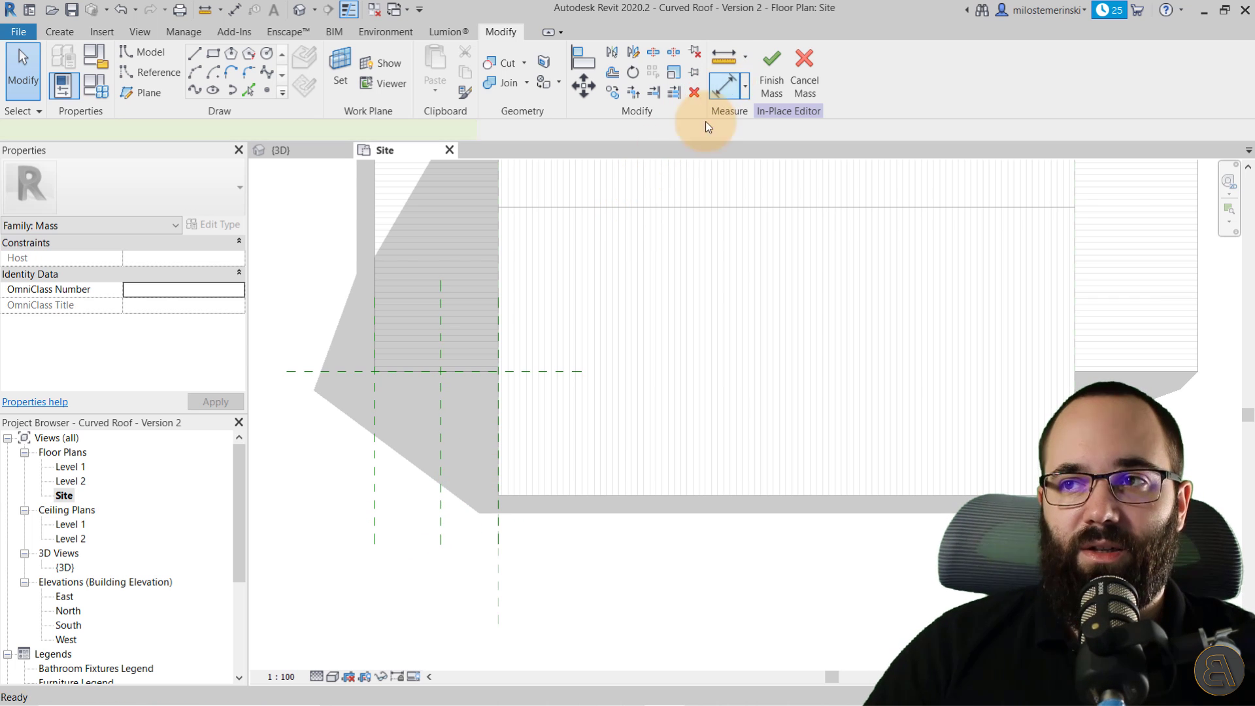
# Step: Center the middle reference plane between A1 and A3 with an equality-constrained aligned dimension, and delete that dimension once the plane is centered
pyautogui.press('d')
pyautogui.press('i')
pyautogui.click(374, 494)
pyautogui.click(439, 515)
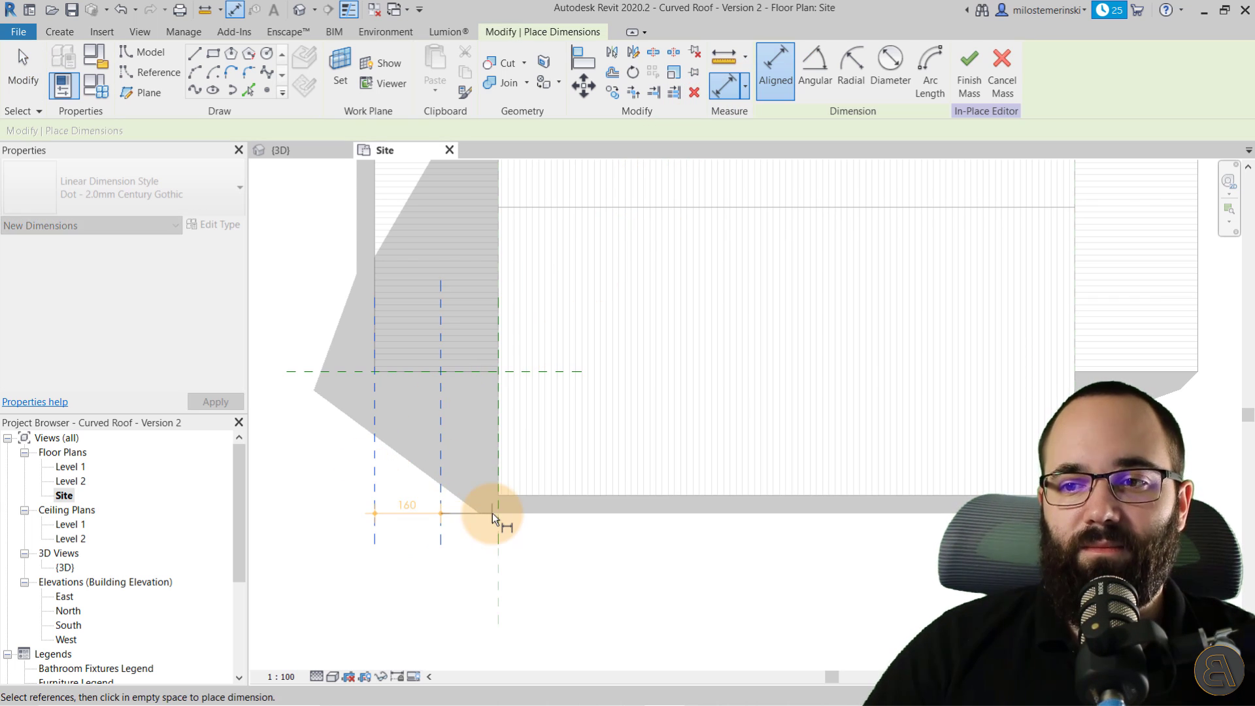
pyautogui.click(494, 512)
pyautogui.click(528, 596)
pyautogui.click(437, 545)
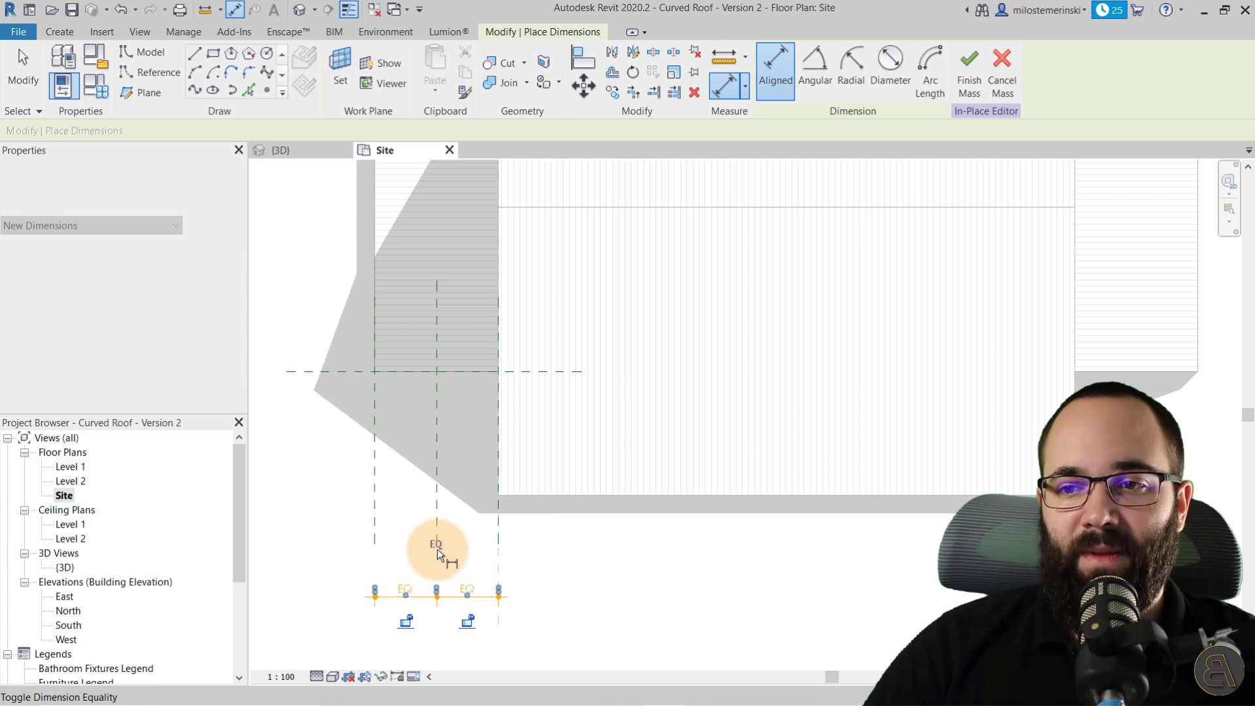
pyautogui.press('Escape')
pyautogui.press('Escape')
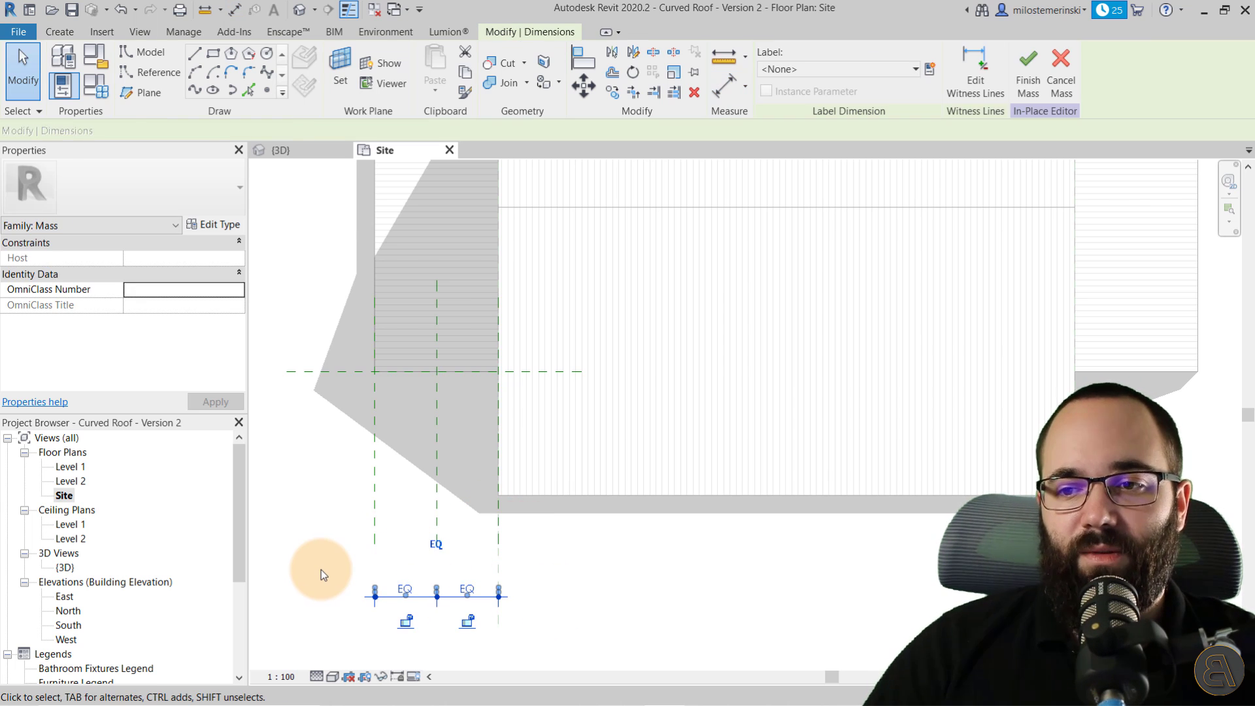
pyautogui.press('Delete')
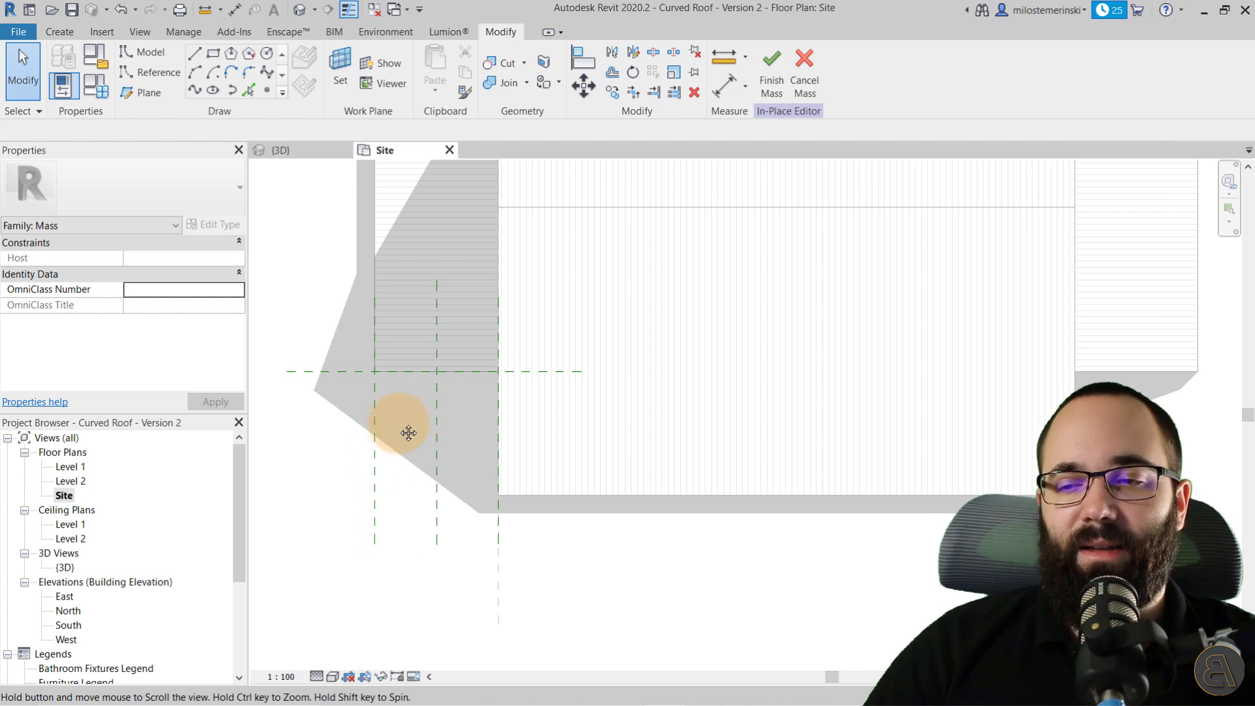
# Step: Draw a 45° reference plane southwest from the west roof's inner south corner and an east-west one along the main roof's south edge
pyautogui.moveTo(409, 433); pyautogui.dragTo(376, 431, button='middle')
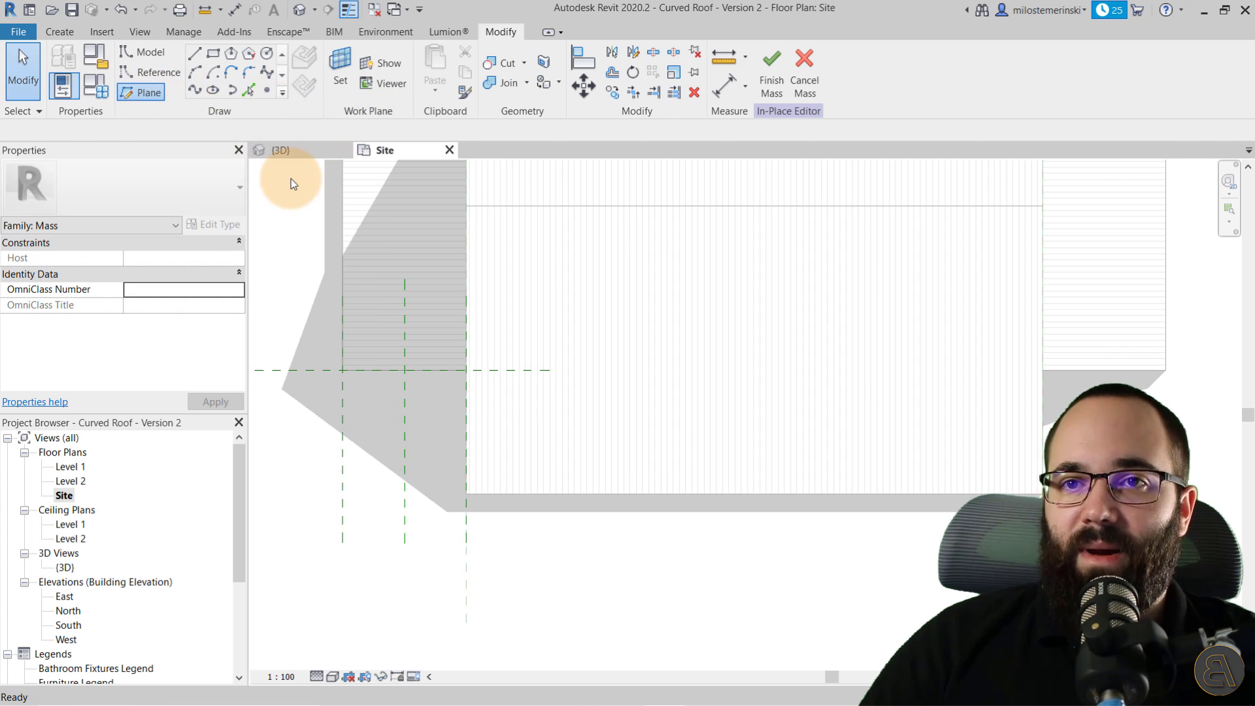
pyautogui.press('r')
pyautogui.press('p')
pyautogui.click(462, 374)
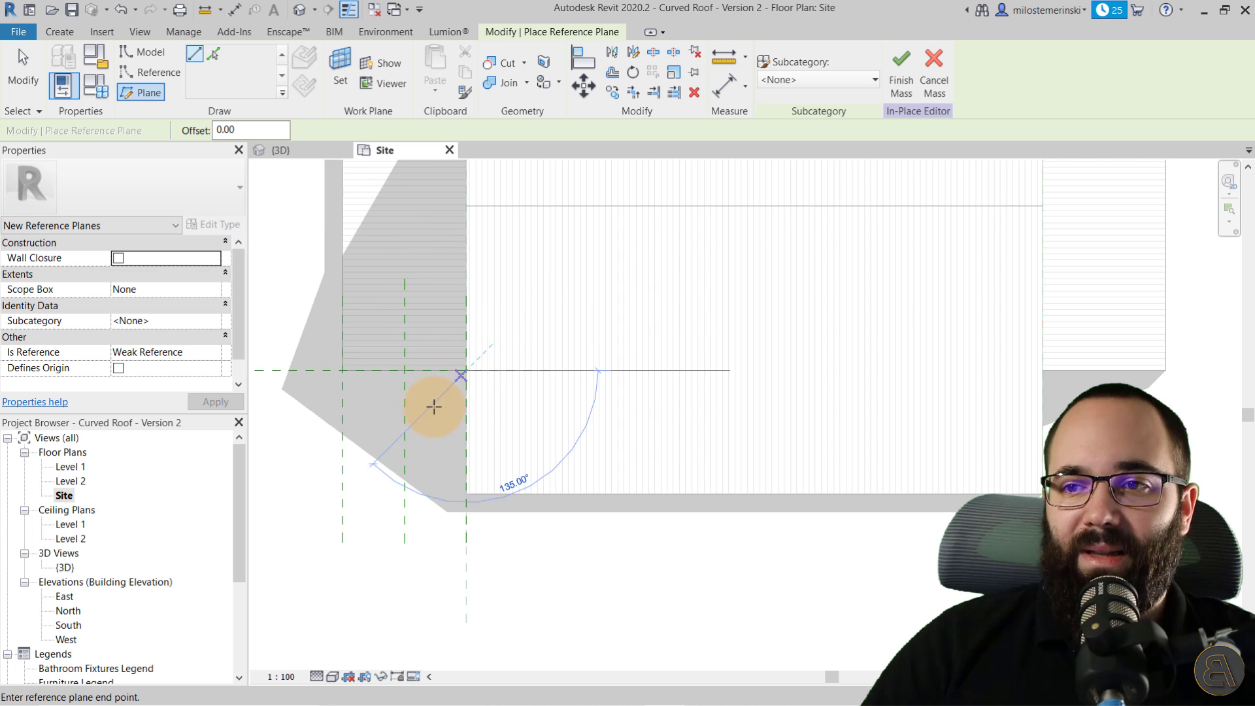
pyautogui.click(298, 536)
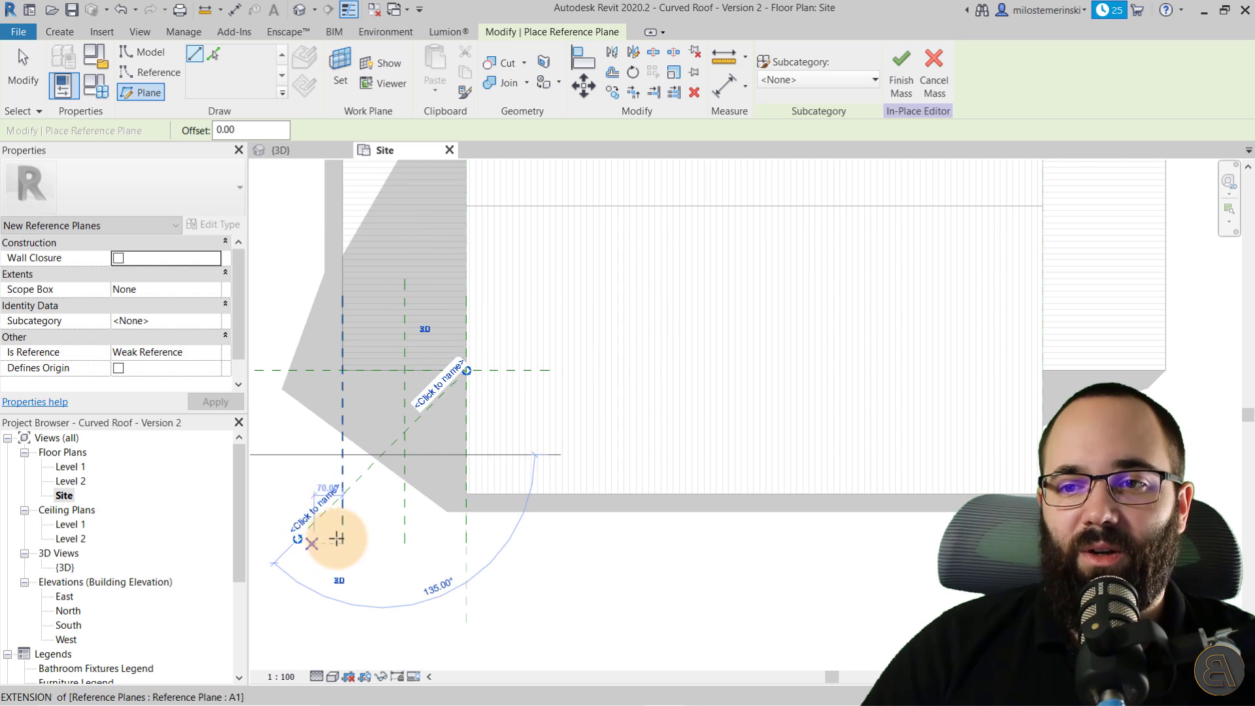
pyautogui.click(465, 493)
pyautogui.click(288, 495)
# Step: Draw an east-west reference plane through the intersection of the diagonal and middle planes, and extend its east end past plane A3
pyautogui.click(405, 431)
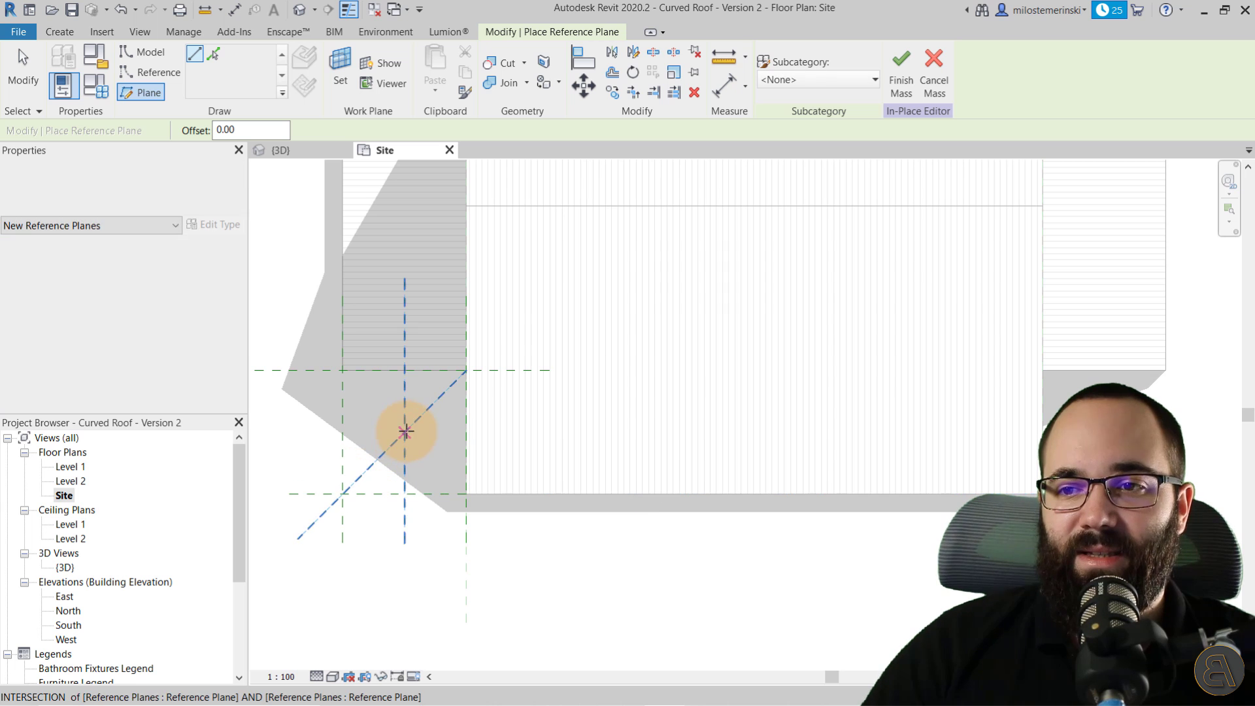
pyautogui.click(288, 431)
pyautogui.press('Escape')
pyautogui.press('Escape')
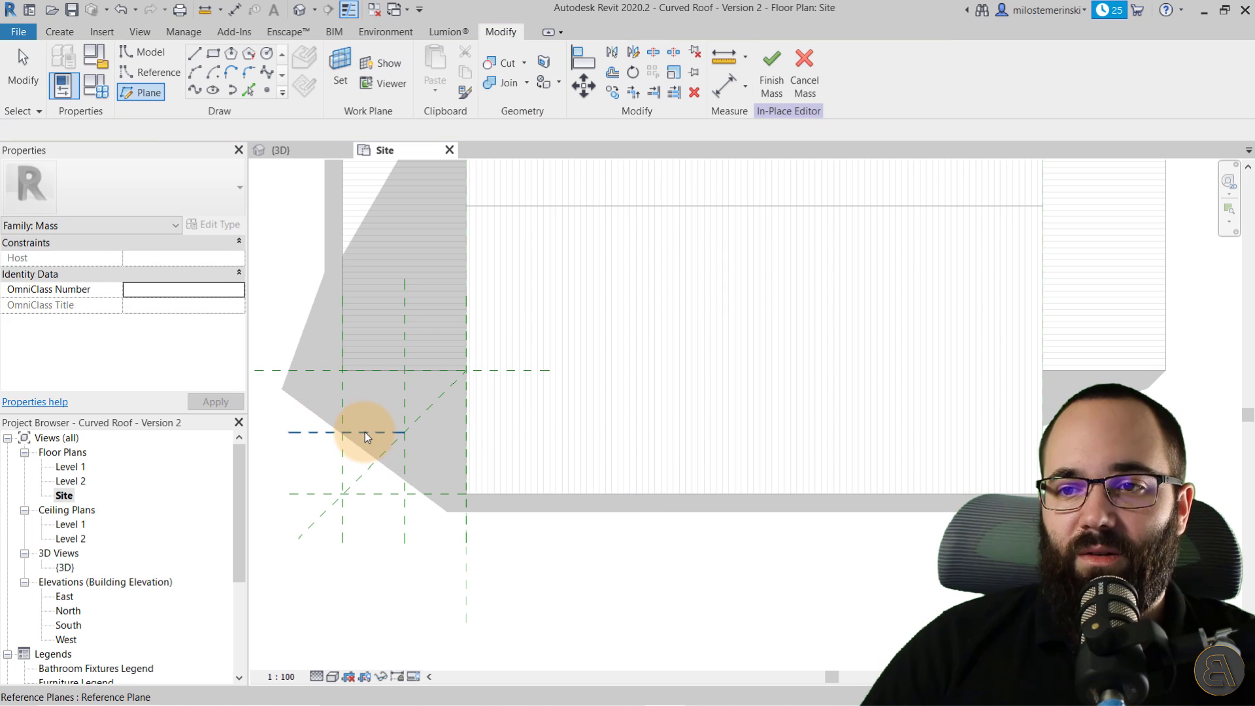
pyautogui.click(365, 432)
pyautogui.moveTo(405, 431); pyautogui.dragTo(544, 431)
pyautogui.press('Escape')
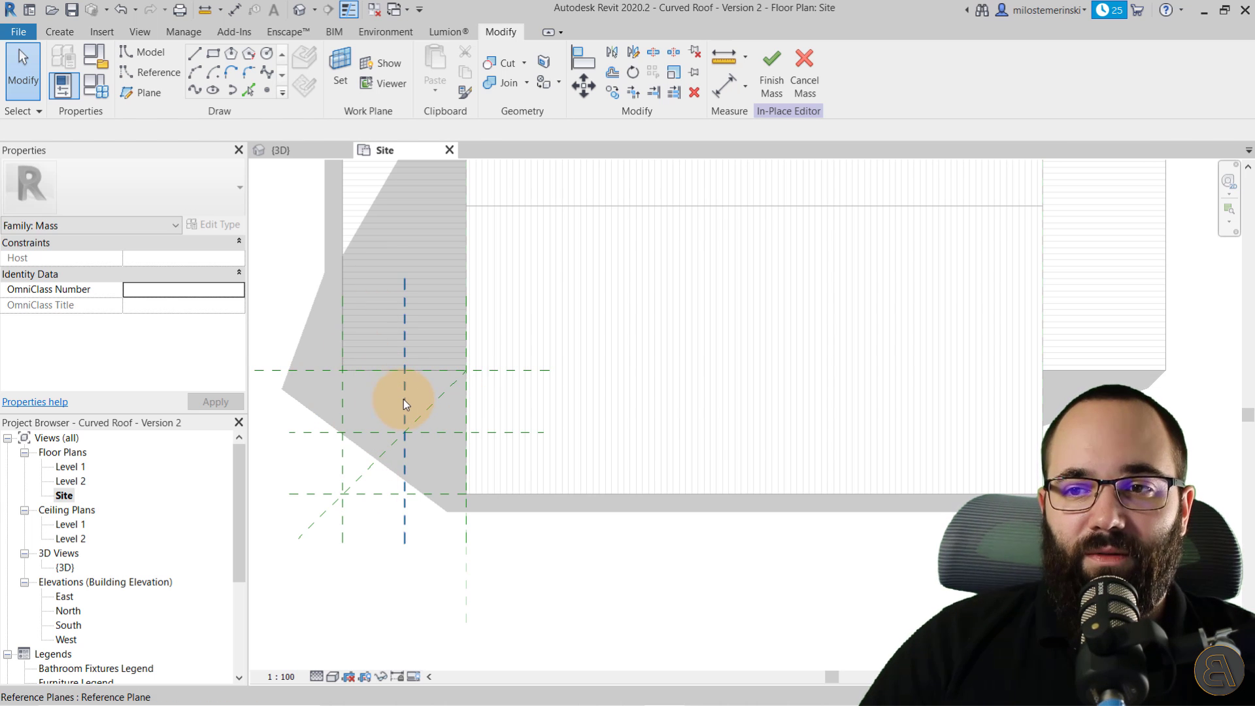
# Step: Name the north-south reference plane midway between A1 and A3 as A2
pyautogui.moveTo(410, 398); pyautogui.dragTo(441, 400, button='middle')
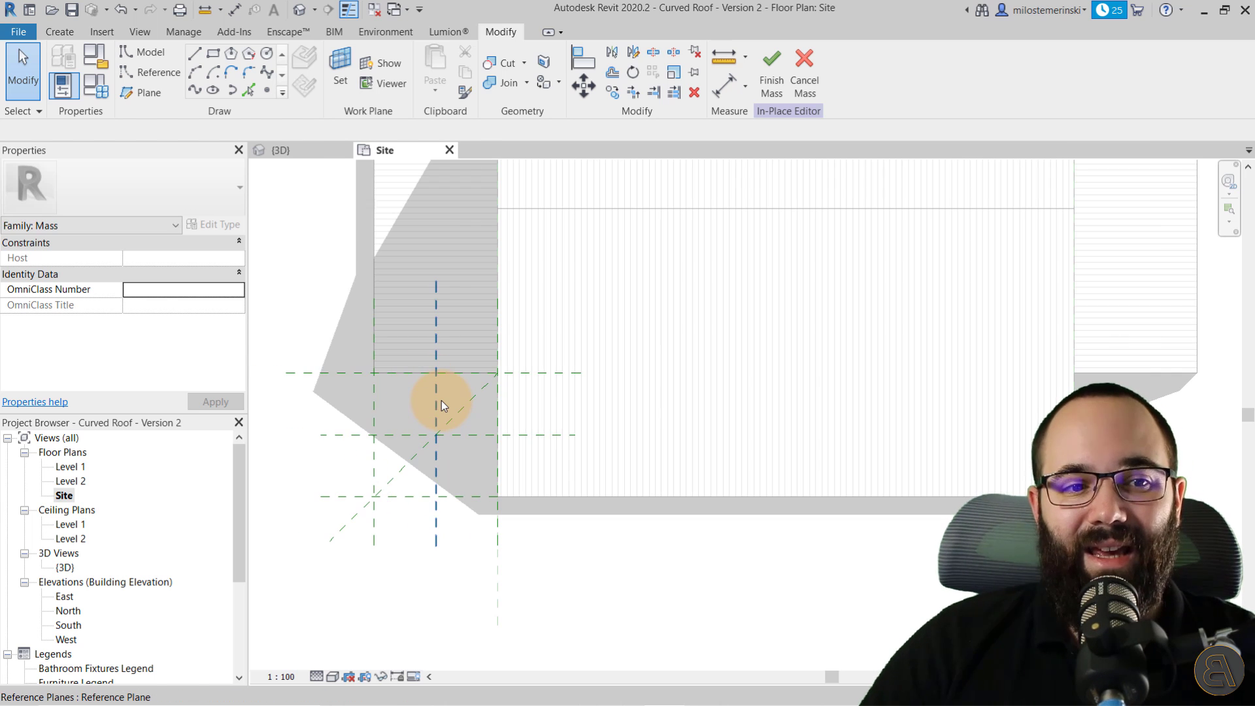
pyautogui.click(435, 450)
pyautogui.click(450, 527)
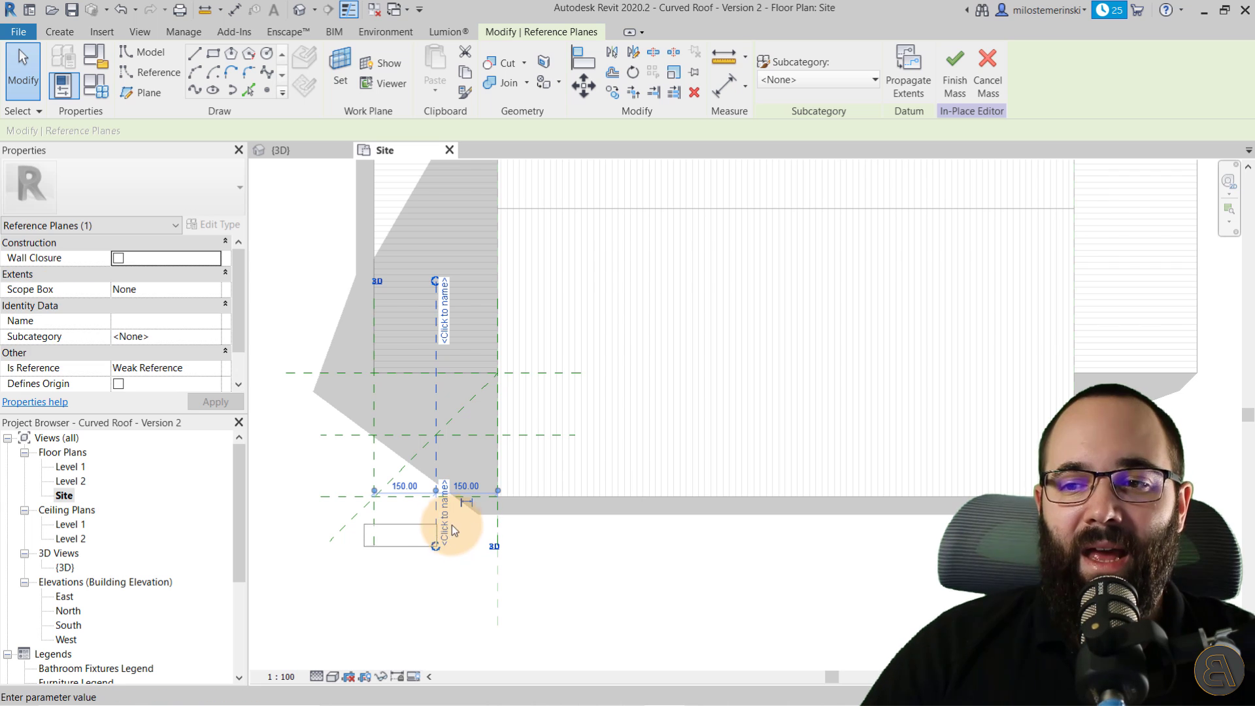
pyautogui.write('A2')
pyautogui.press('Return')
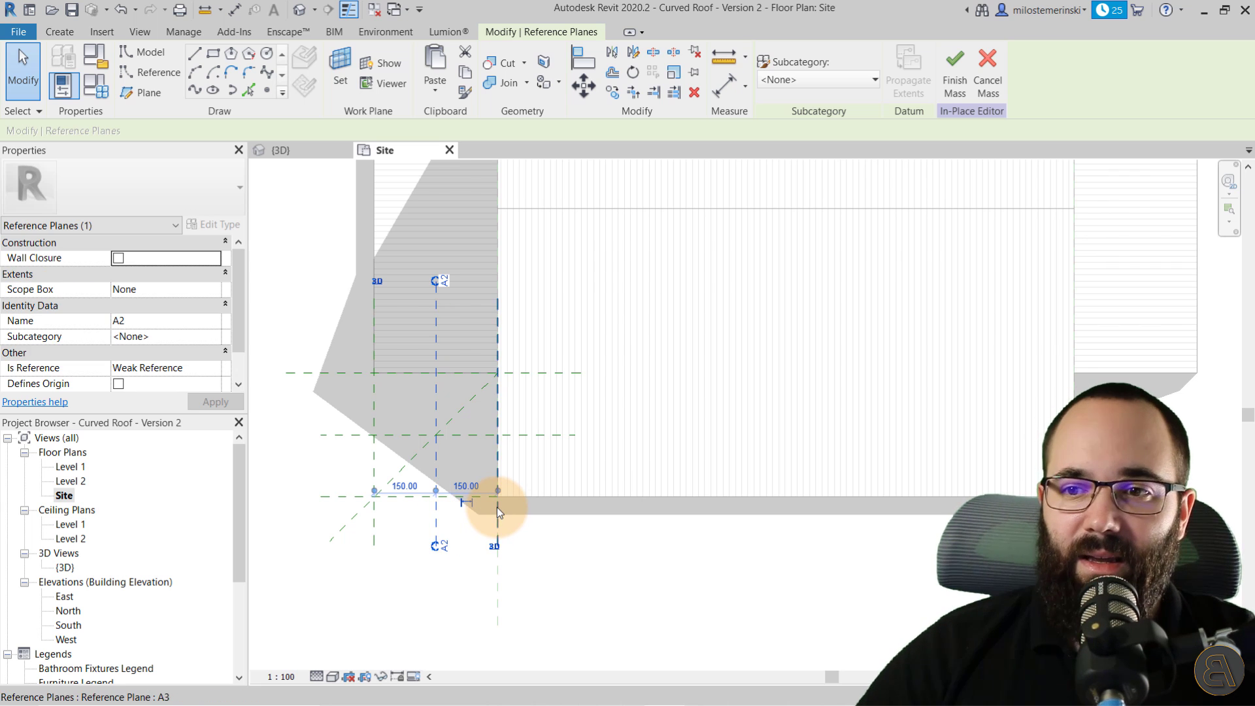
pyautogui.click(421, 603)
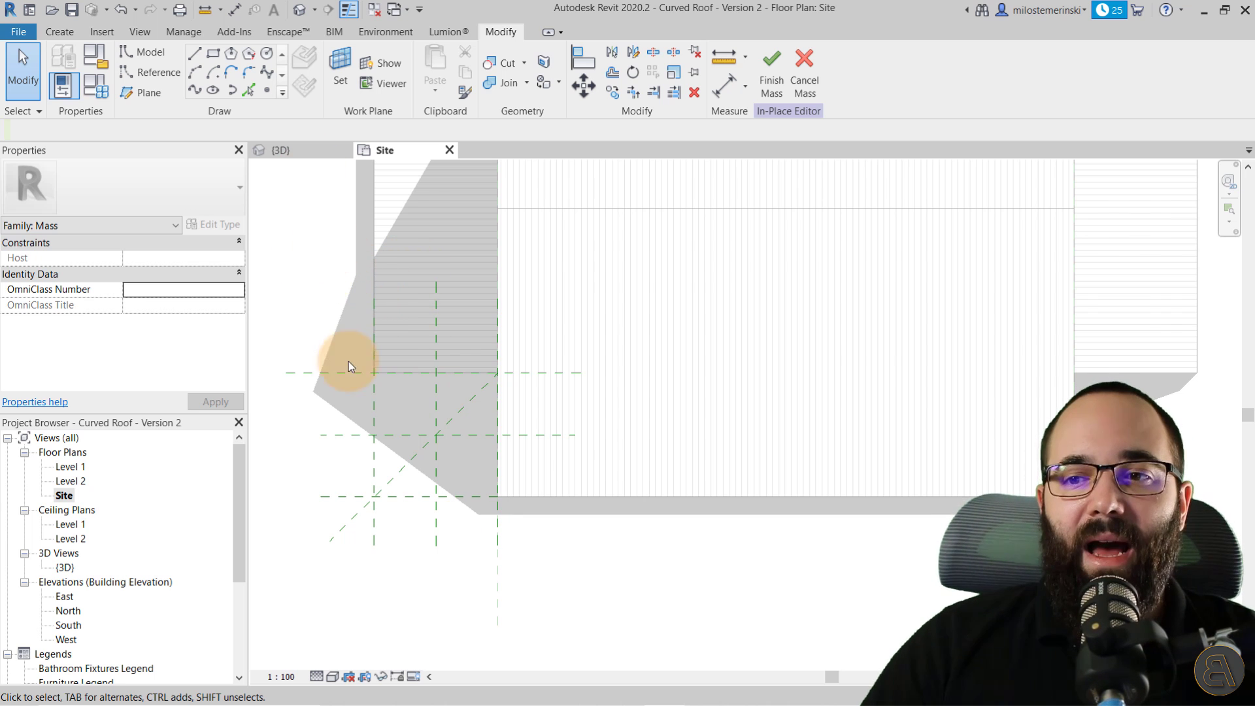
# Step: Open the West elevation and start a spline model line with Reference Plane : A1 as its work plane
pyautogui.scroll(-5, 346, 379)
pyautogui.moveTo(376, 410); pyautogui.dragTo(397, 380, button='middle')
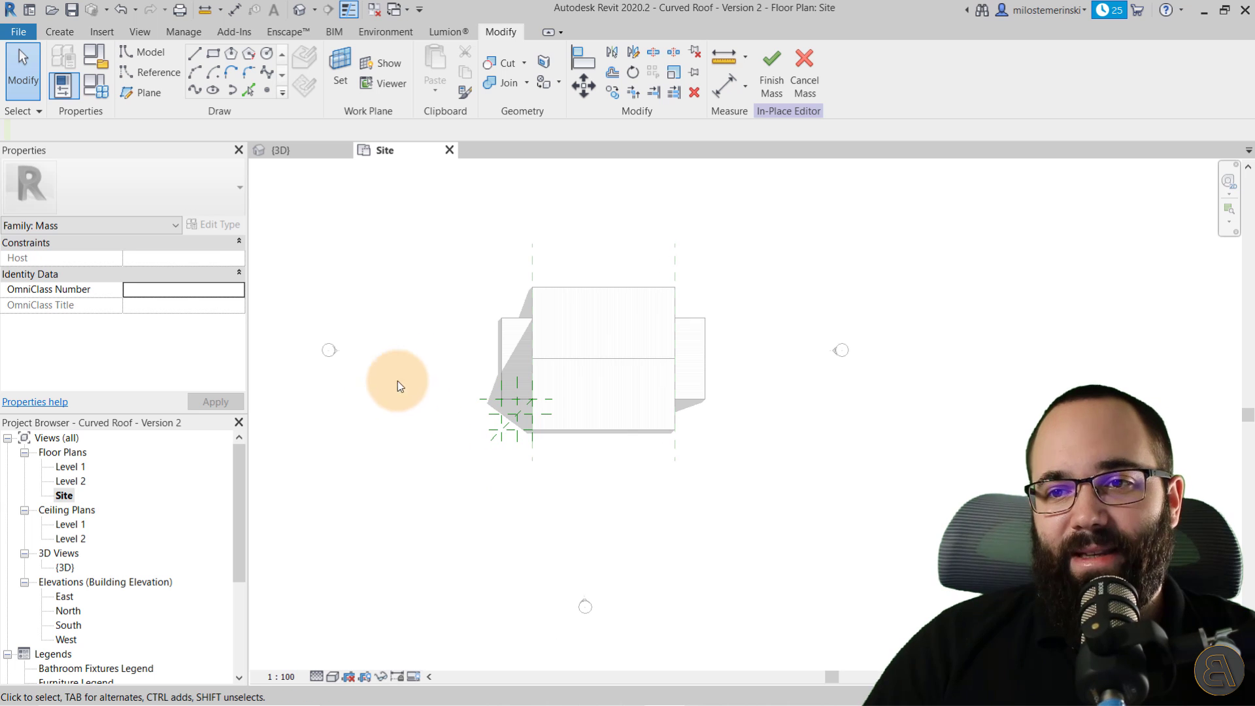
pyautogui.doubleClick(66, 641)
pyautogui.moveTo(630, 445); pyautogui.dragTo(386, 396, button='middle')
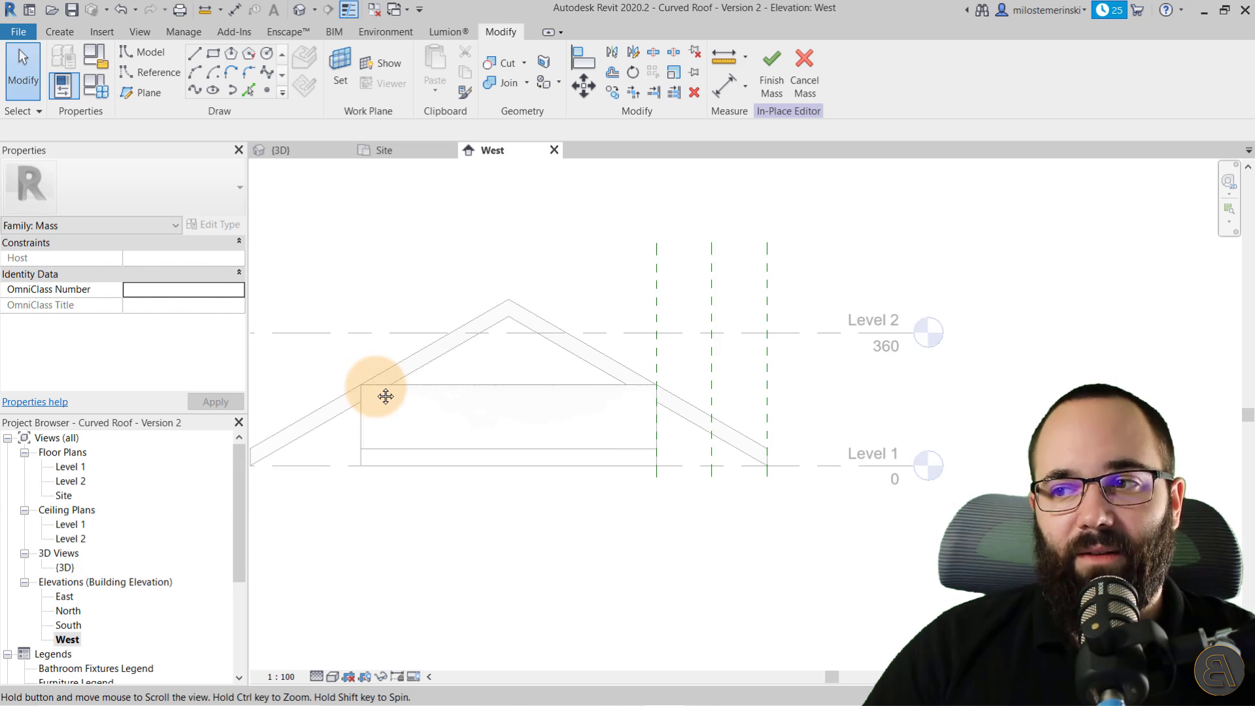
pyautogui.scroll(5, 722, 422)
pyautogui.moveTo(676, 416); pyautogui.dragTo(590, 409, button='middle')
pyautogui.scroll(2, 540, 422)
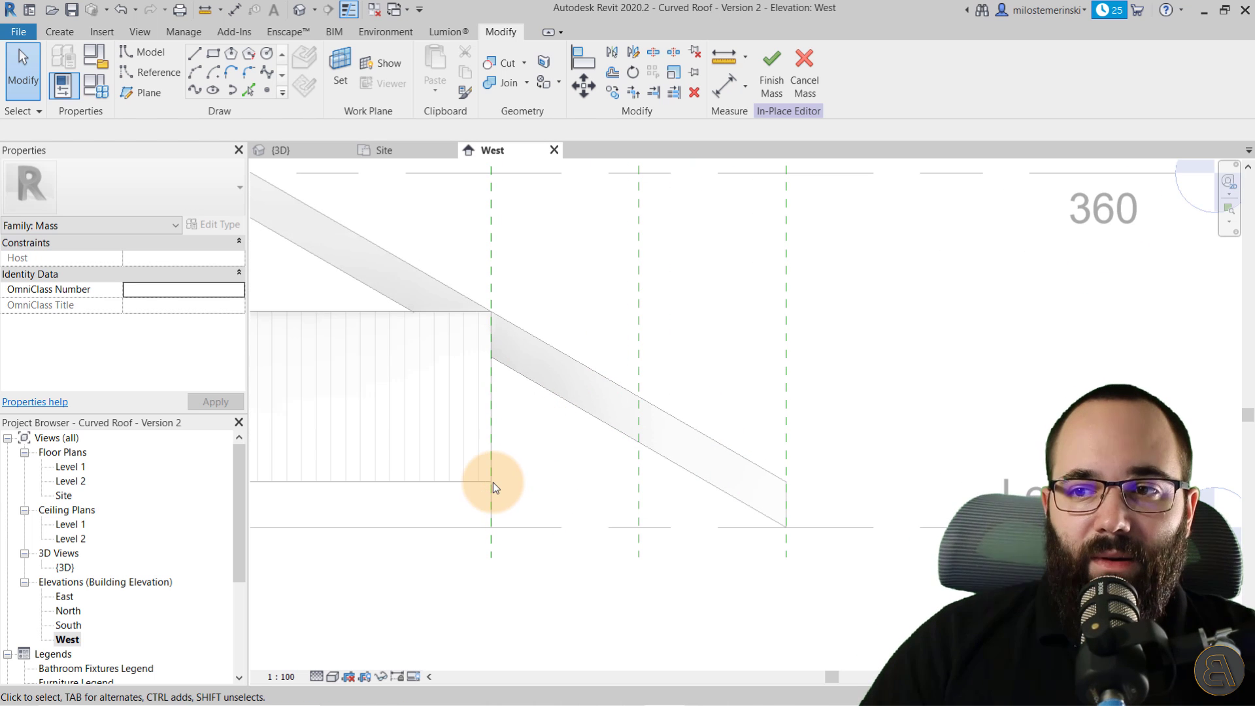
pyautogui.click(194, 92)
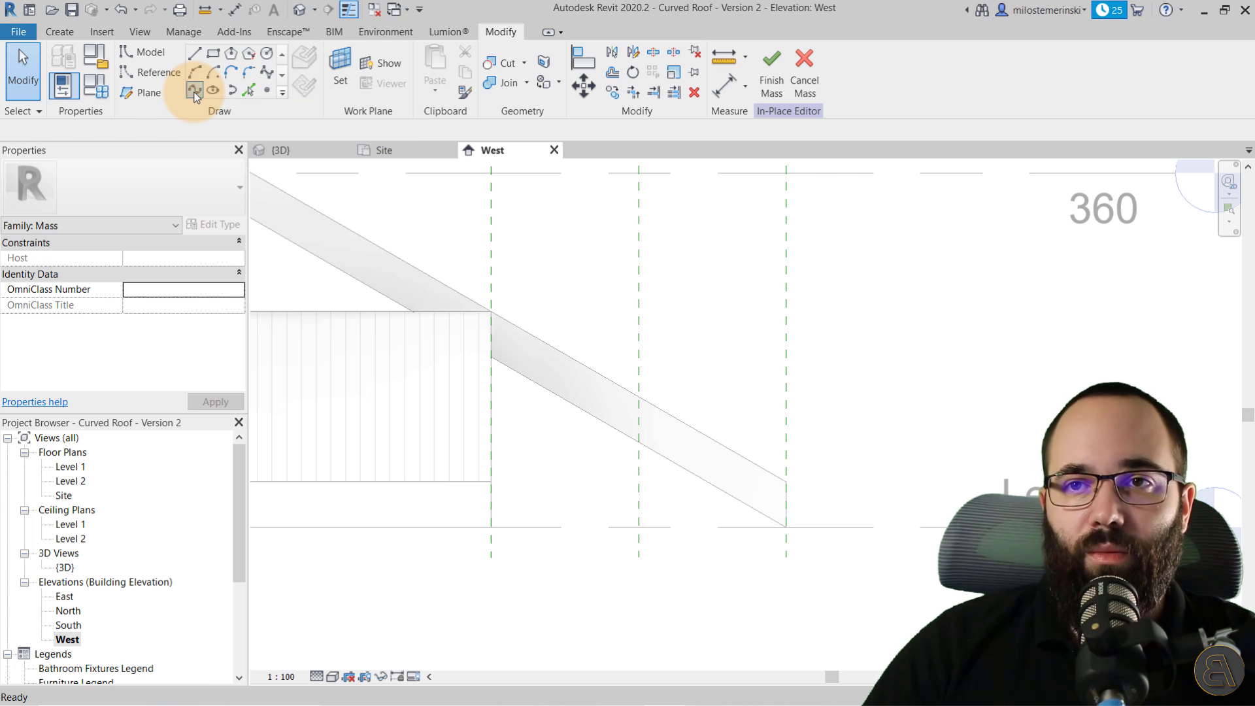
pyautogui.click(277, 271)
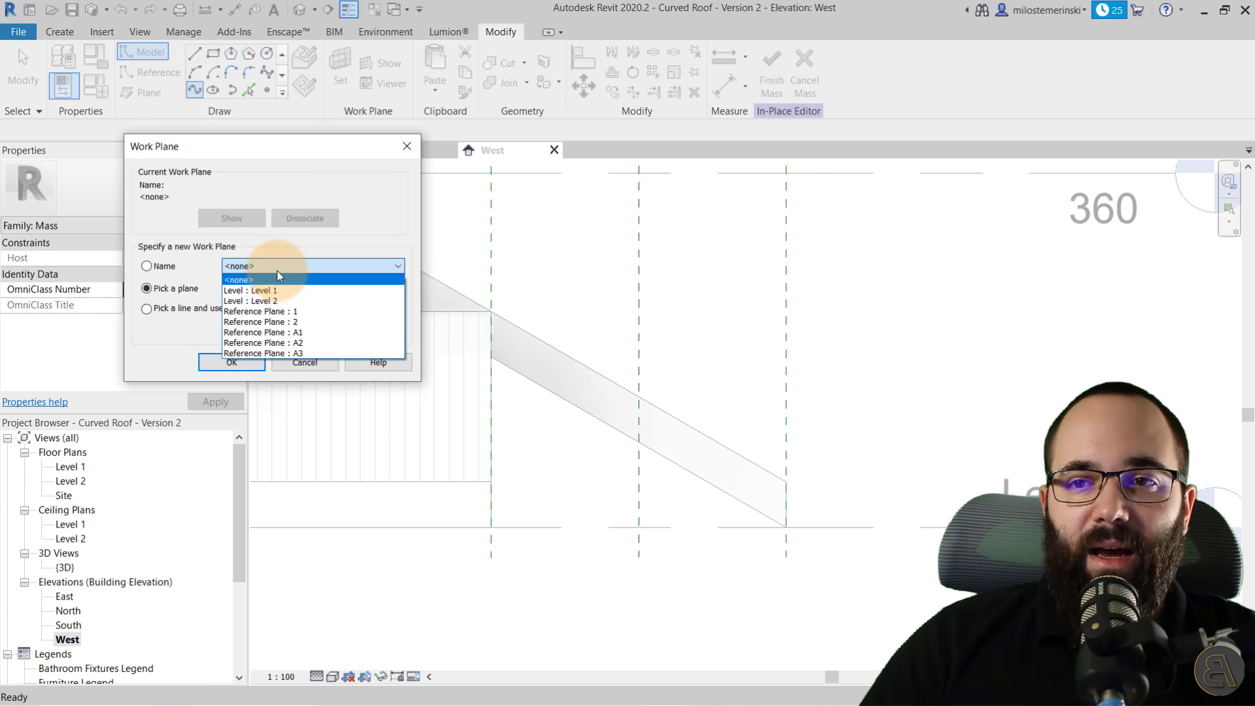
pyautogui.click(285, 333)
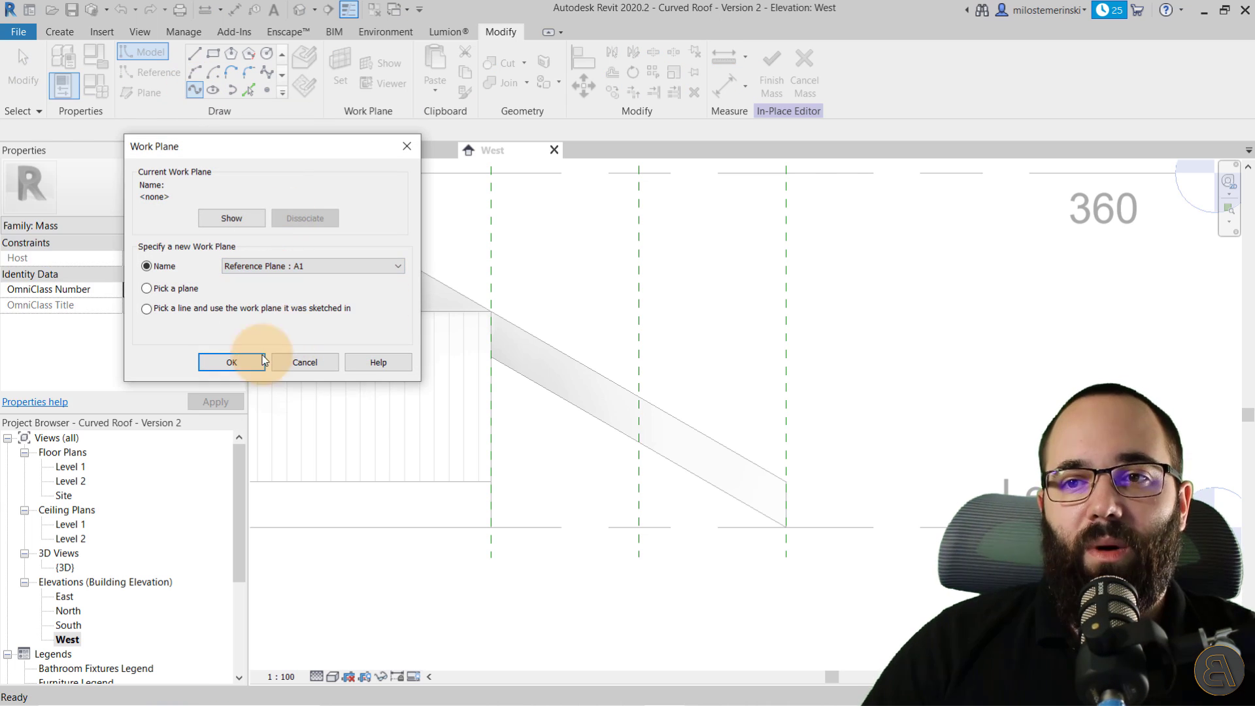
pyautogui.click(234, 362)
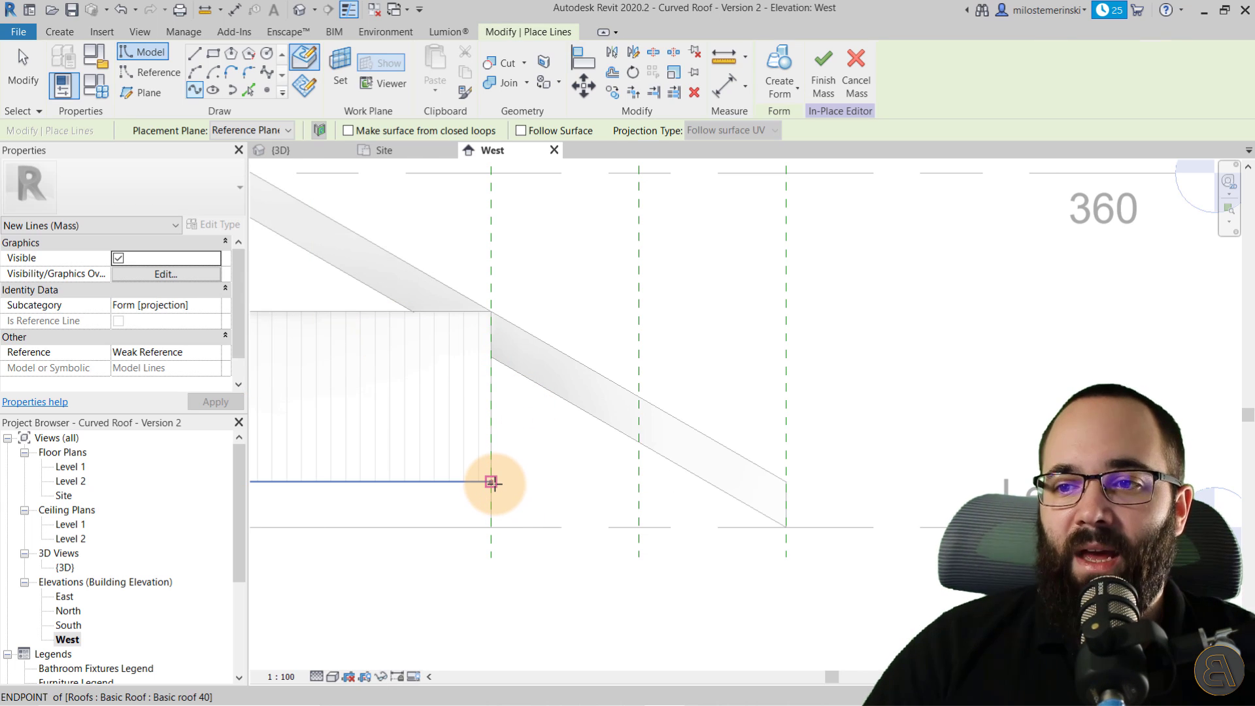
pyautogui.click(490, 482)
pyautogui.scroll(3, 499, 482)
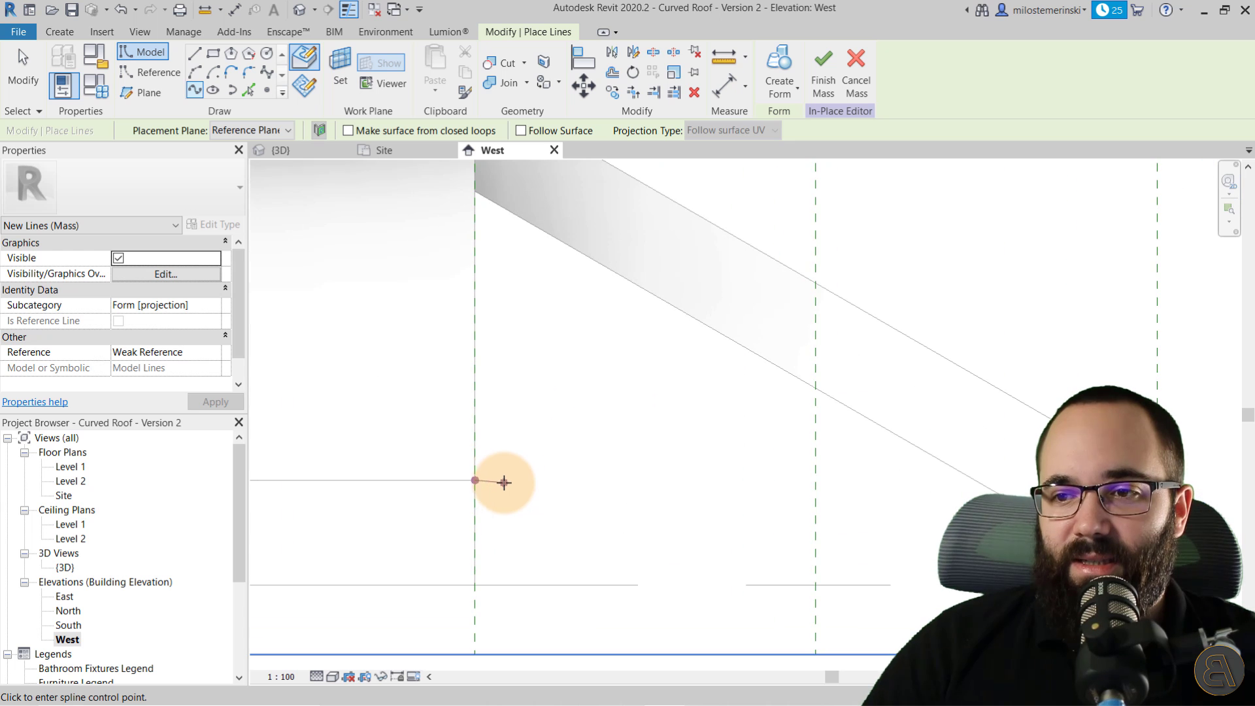
pyautogui.scroll(-3, 496, 475)
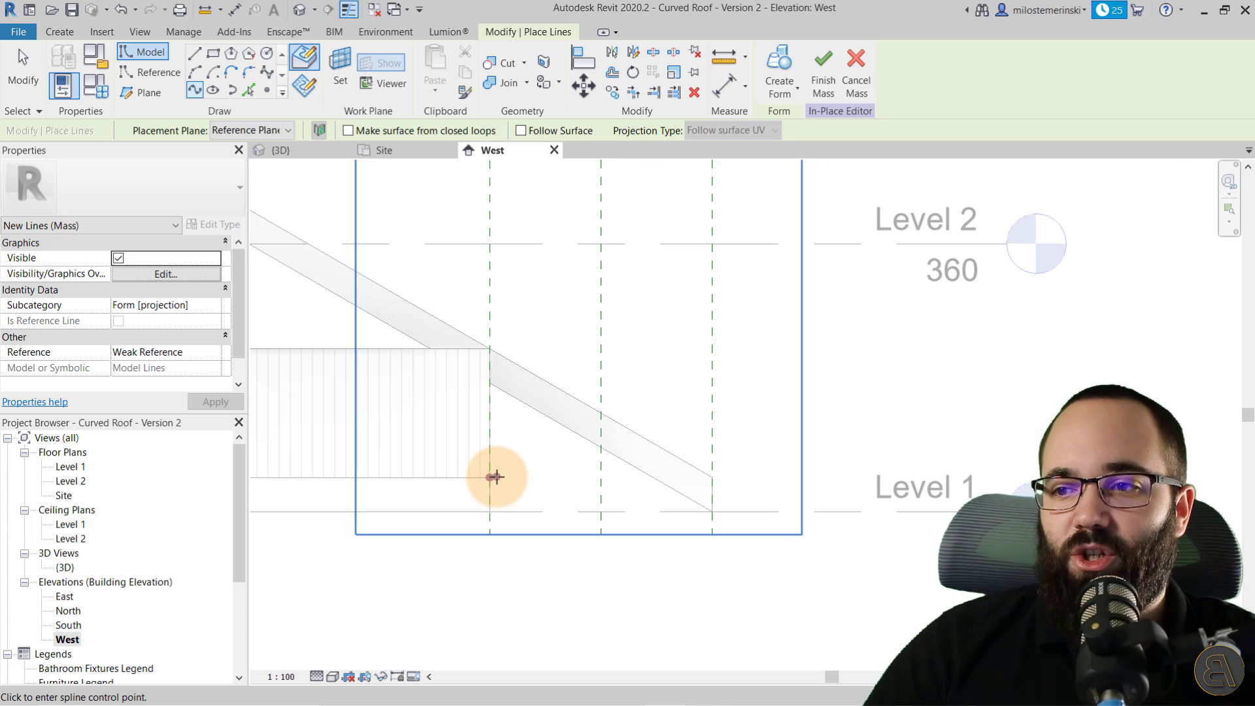
pyautogui.press('Escape')
pyautogui.scroll(1, 518, 429)
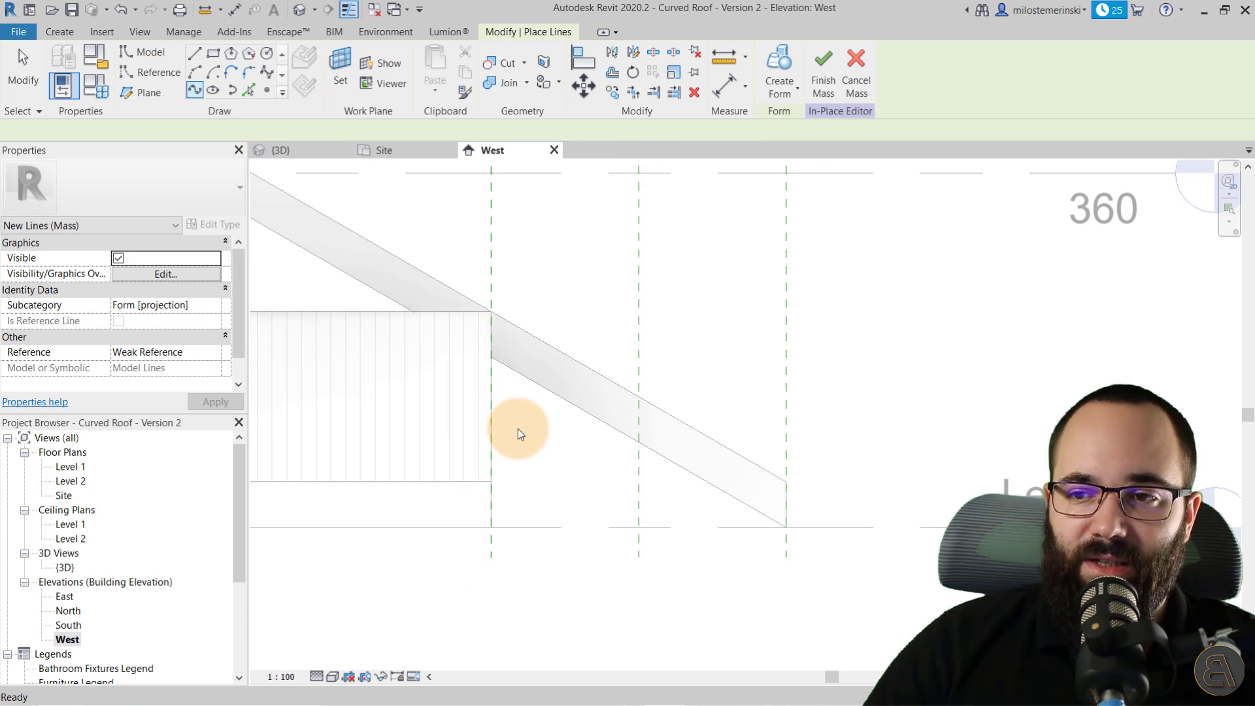
# Step: Draw horizontal reference planes in the West elevation at the side roof's bottom edge and where the middle vertical plane crosses the sloped roof's top edge
pyautogui.press('Escape')
pyautogui.click(145, 95)
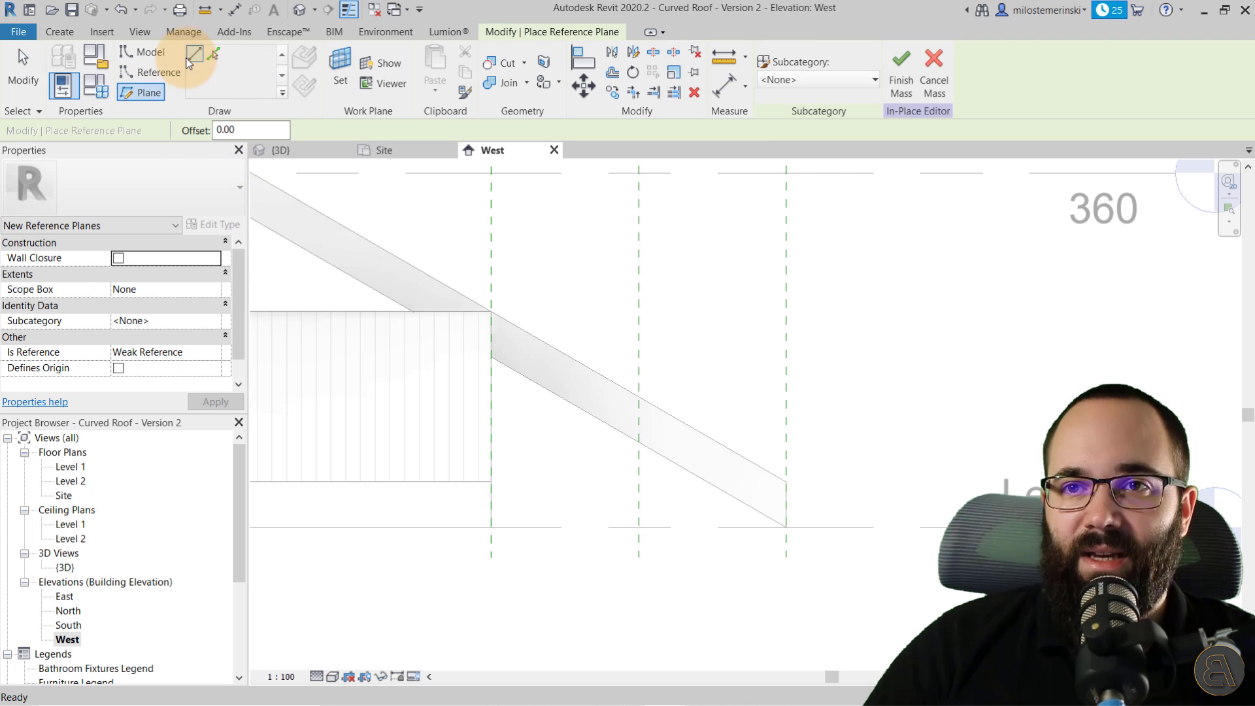
pyautogui.click(460, 482)
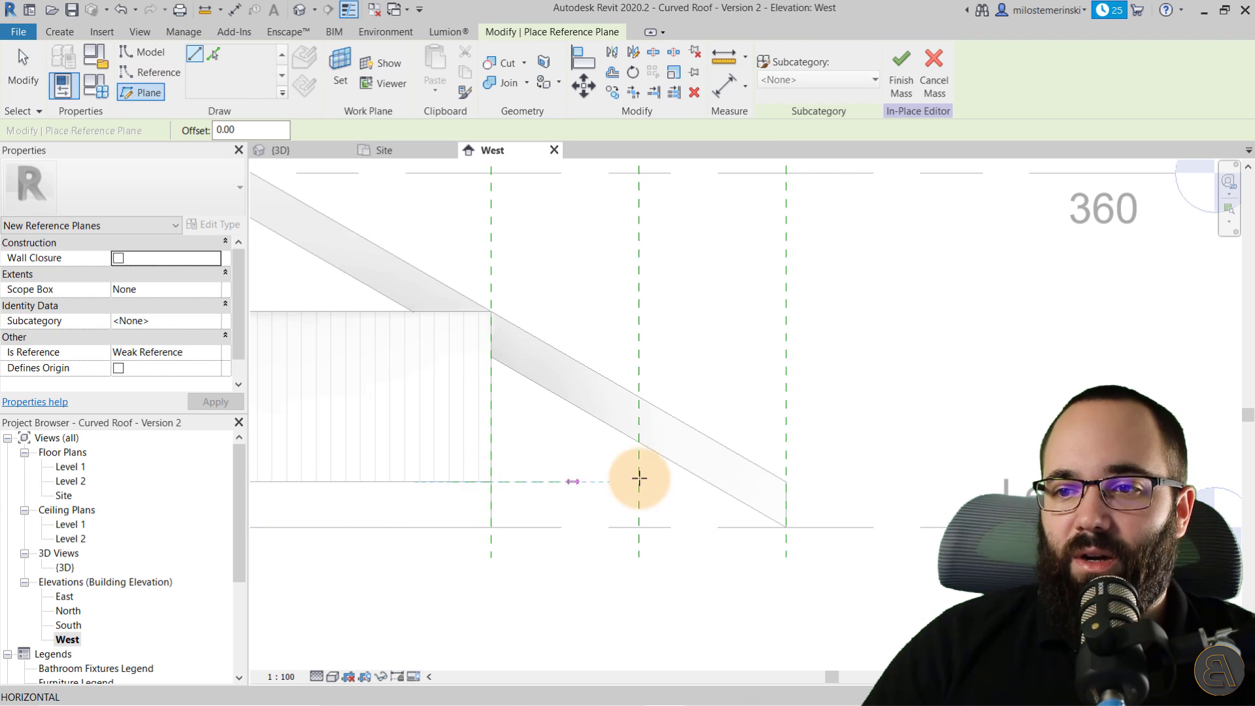
pyautogui.click(910, 484)
pyautogui.click(638, 396)
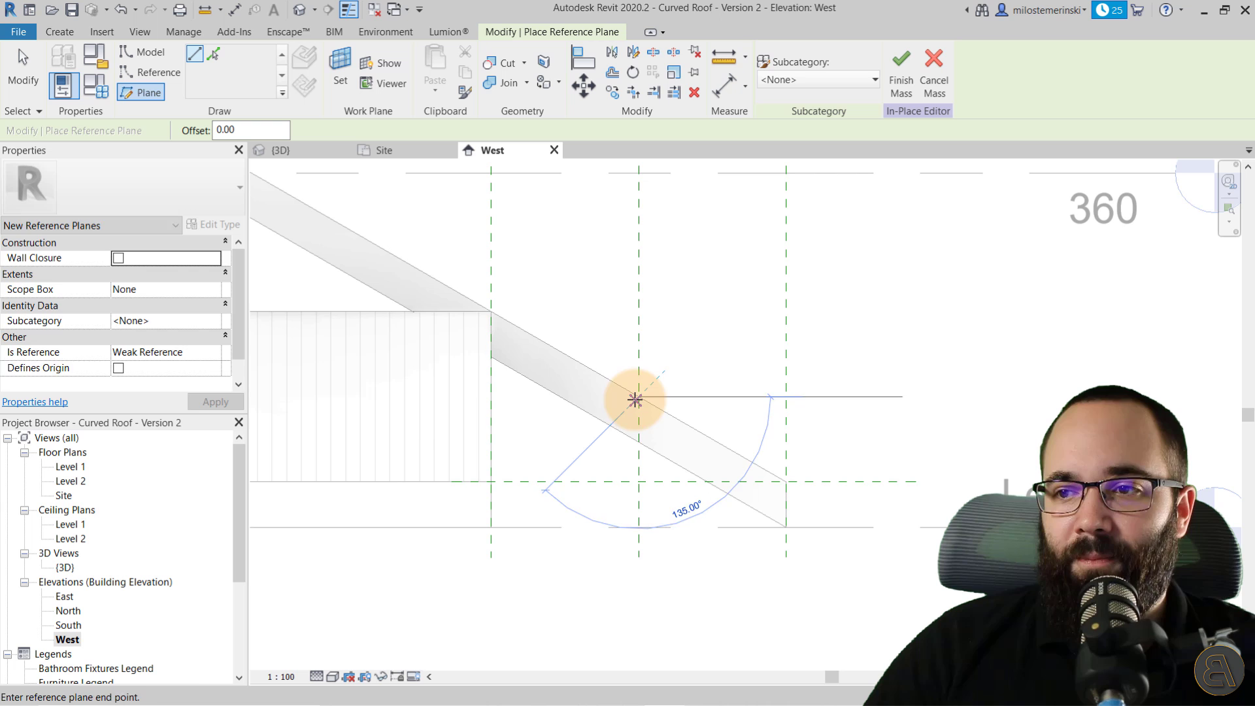
pyautogui.click(405, 396)
# Step: Draw a horizontal reference plane from the side roof's upper corner past the outer vertical plane, and extend the middle horizontal plane equally far
pyautogui.click(491, 311)
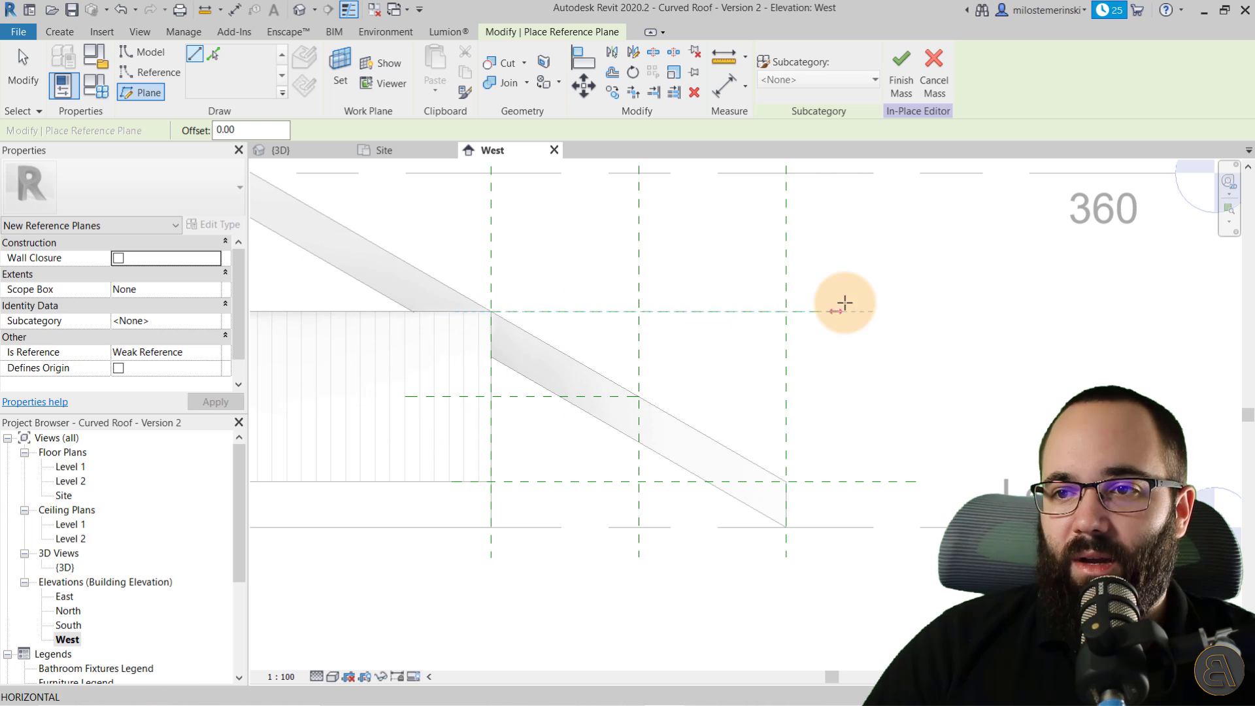
pyautogui.click(857, 311)
pyautogui.press('Escape')
pyautogui.press('Escape')
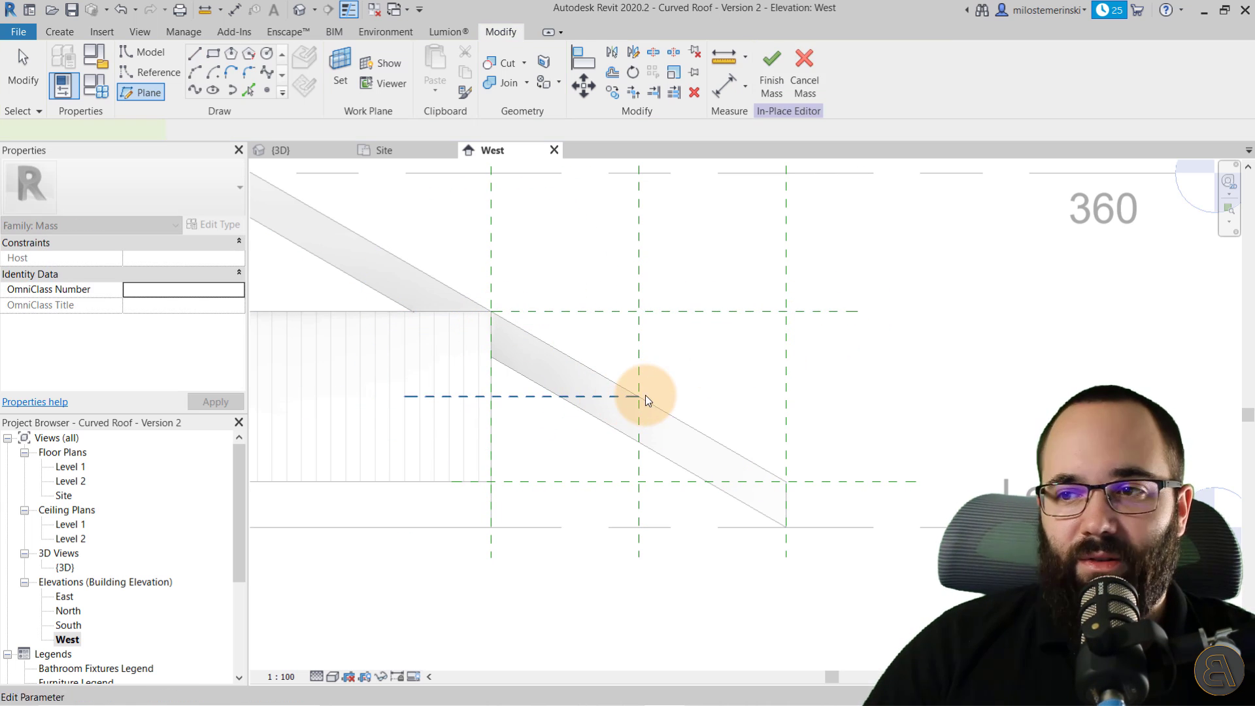
pyautogui.click(644, 396)
pyautogui.click(560, 452)
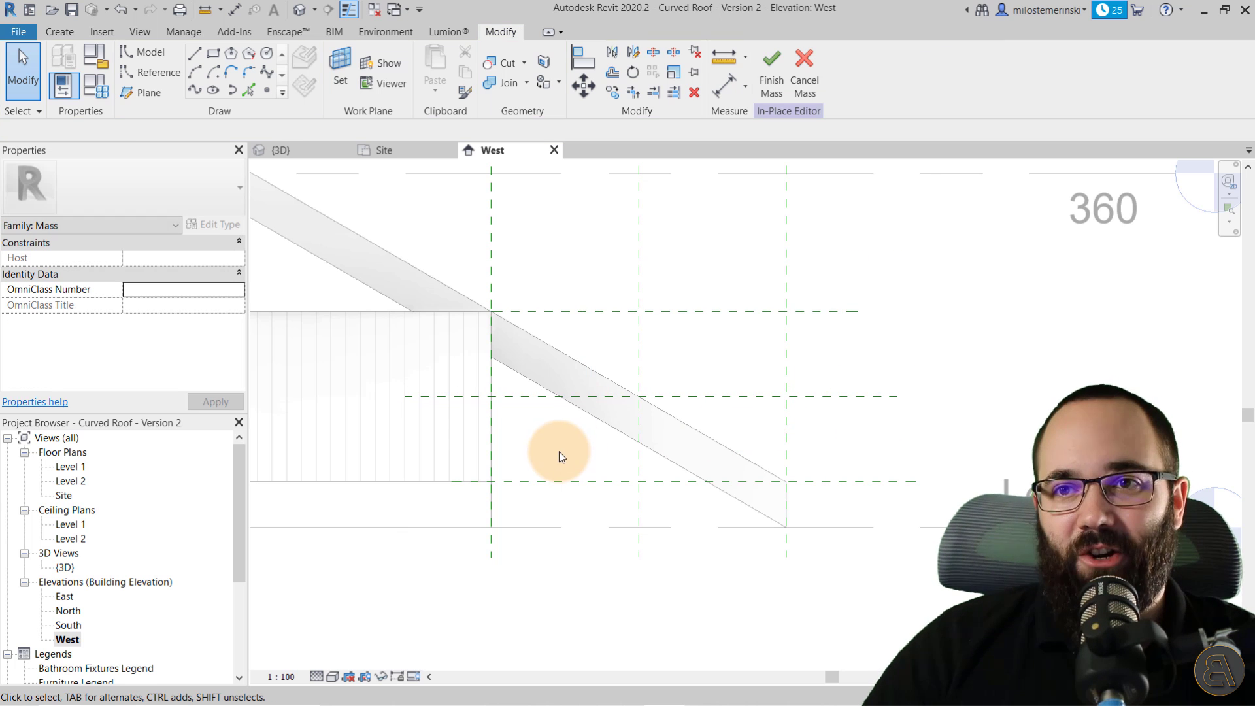
# Step: Draw a five-point spline on Reference Plane : A1, starting flat along the lowest horizontal plane and curving up to the outer vertical plane
pyautogui.click(194, 93)
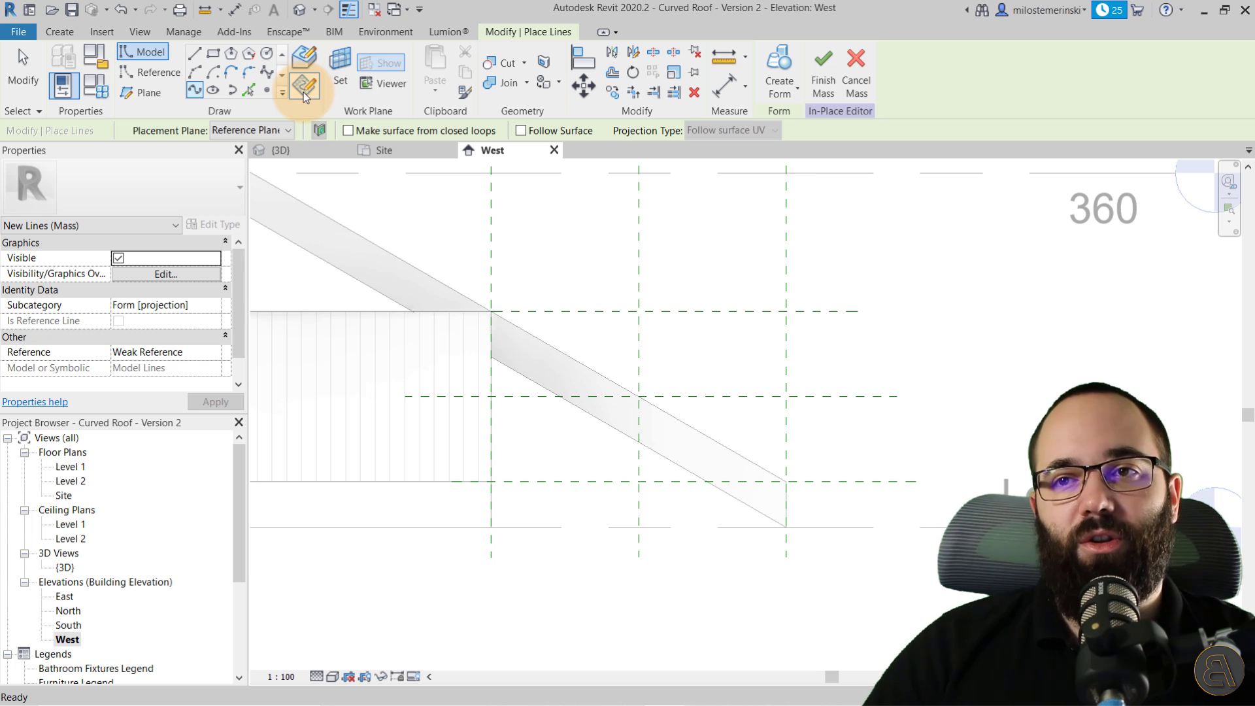
pyautogui.click(287, 130)
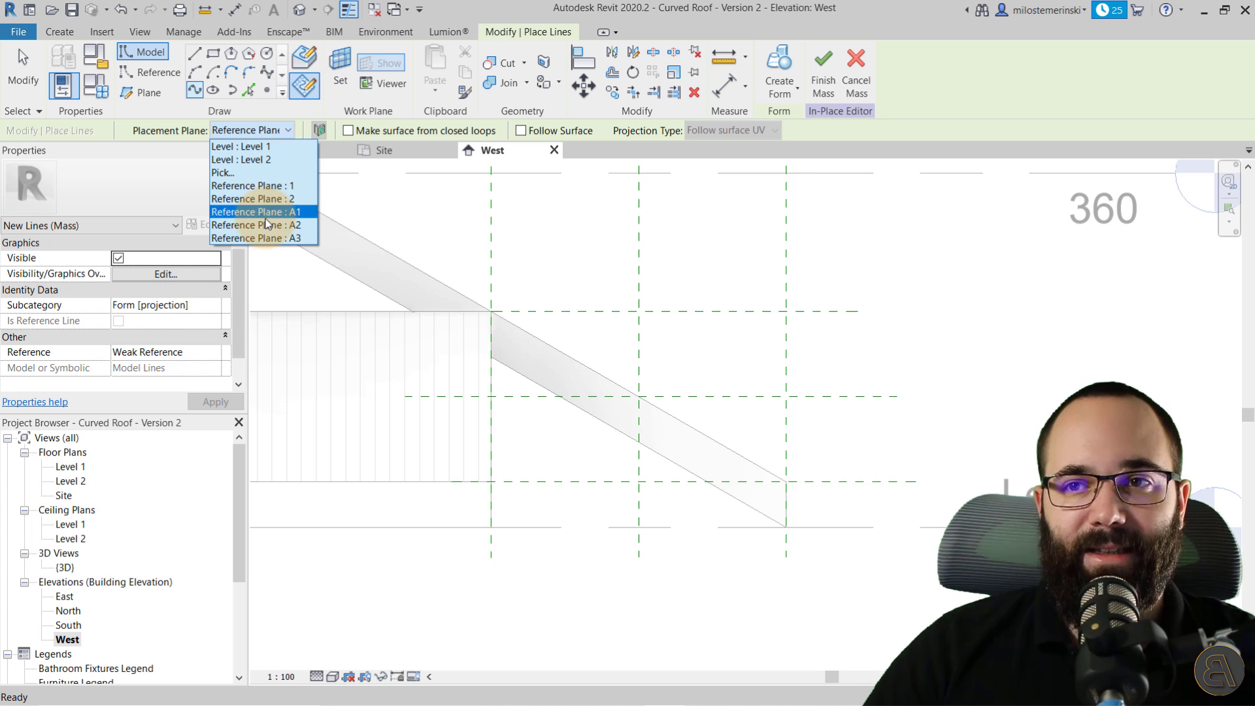
pyautogui.click(248, 213)
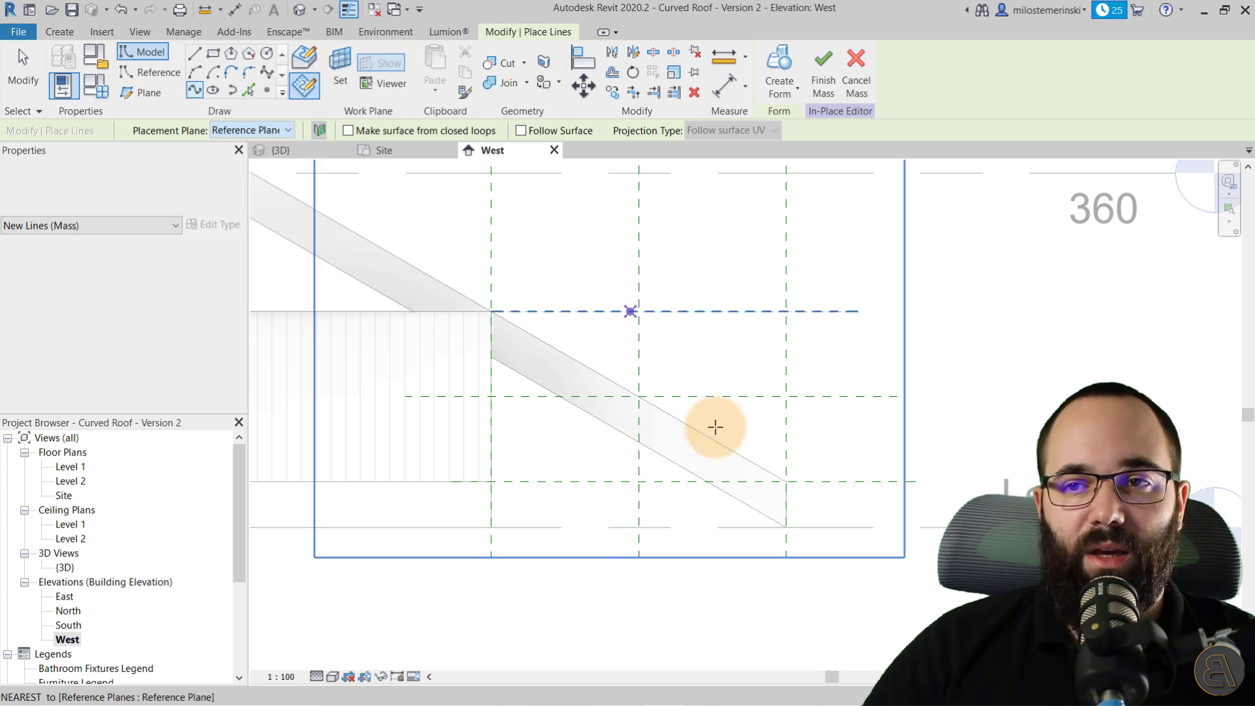
pyautogui.click(491, 482)
pyautogui.scroll(4, 508, 489)
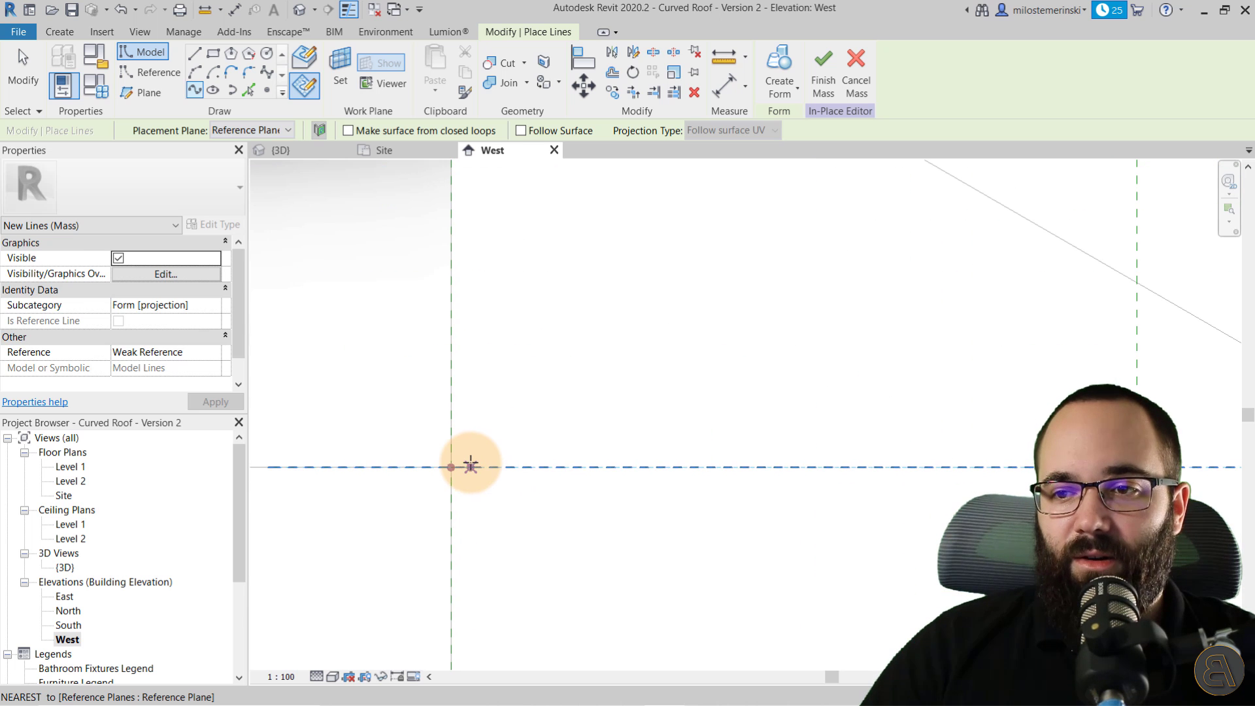
pyautogui.click(481, 467)
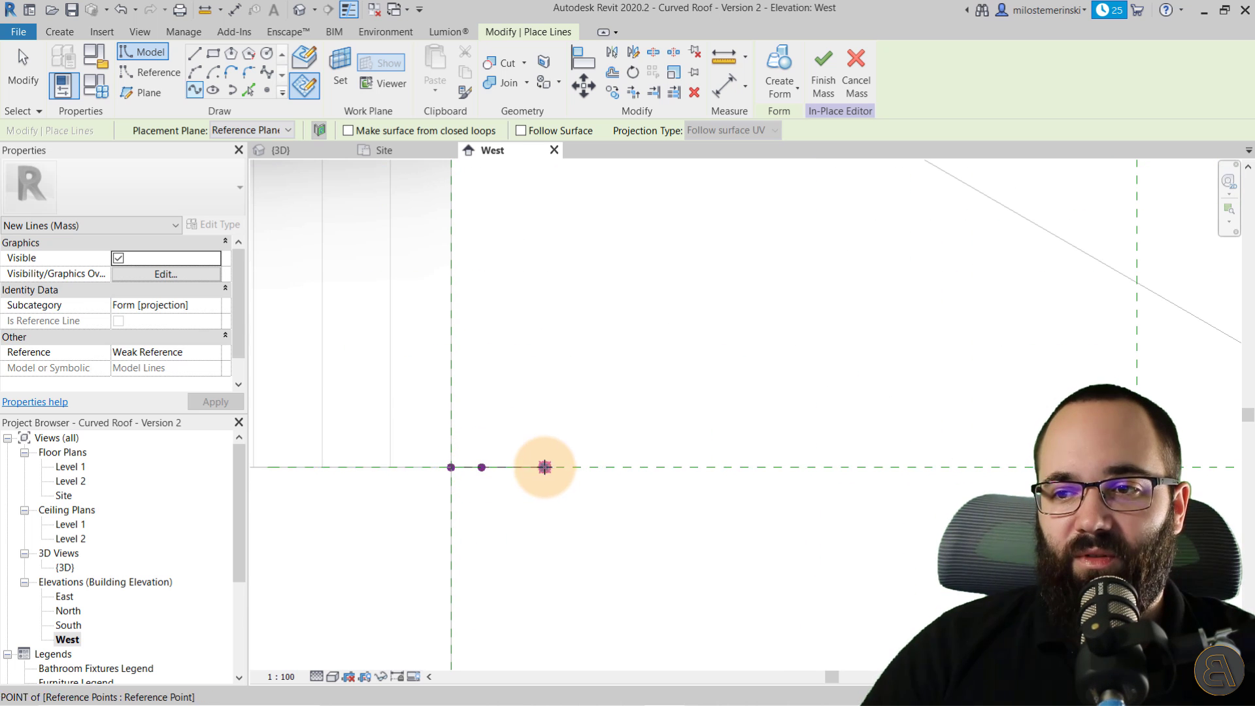
pyautogui.click(544, 466)
pyautogui.scroll(-4, 671, 414)
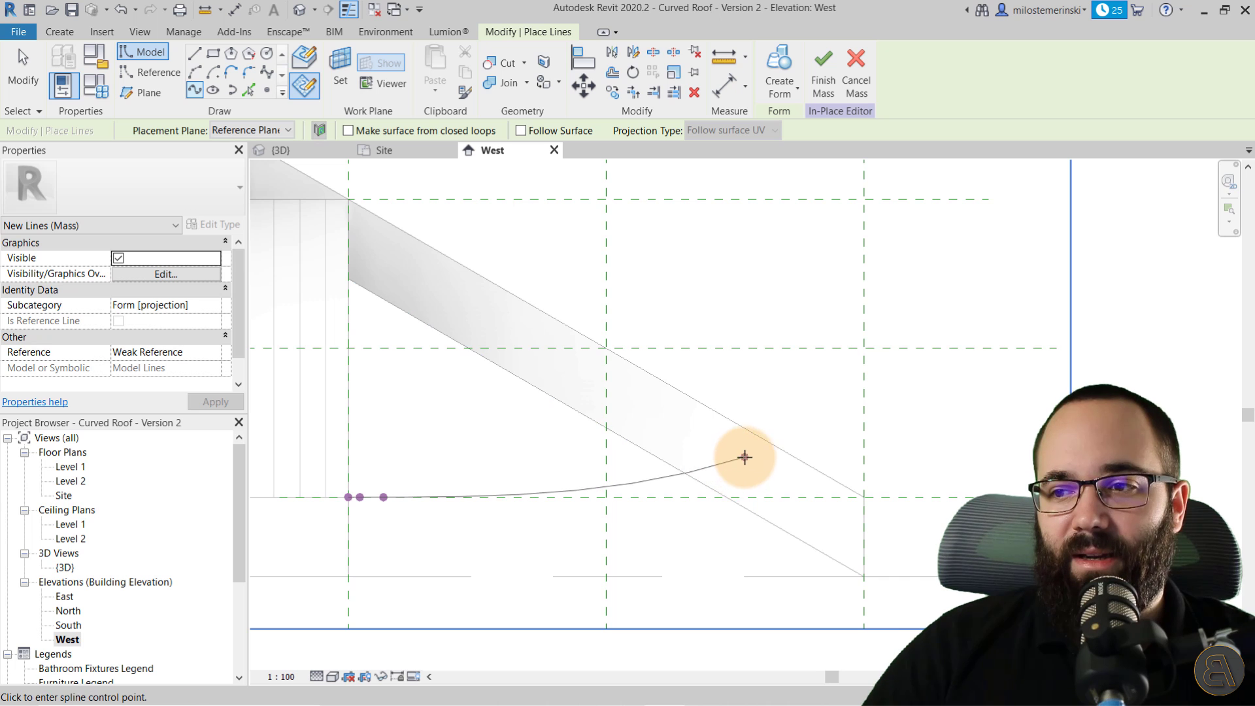
pyautogui.click(812, 425)
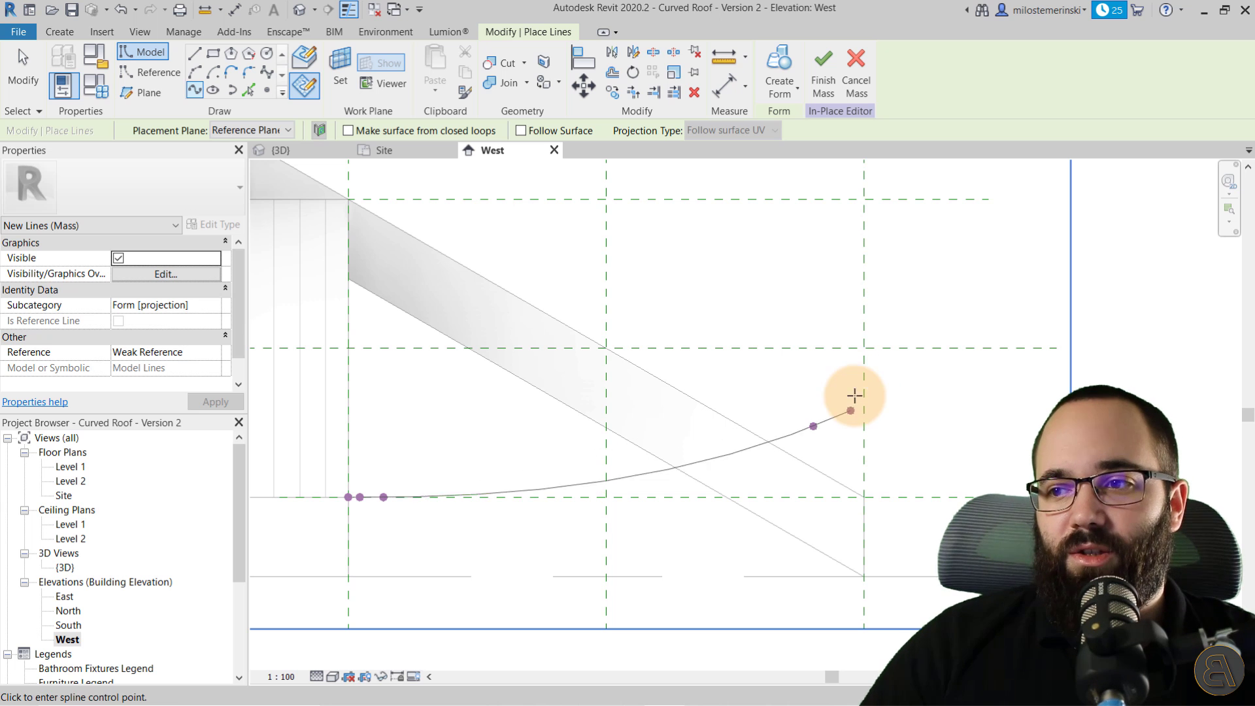
pyautogui.click(863, 359)
pyautogui.scroll(-2, 817, 451)
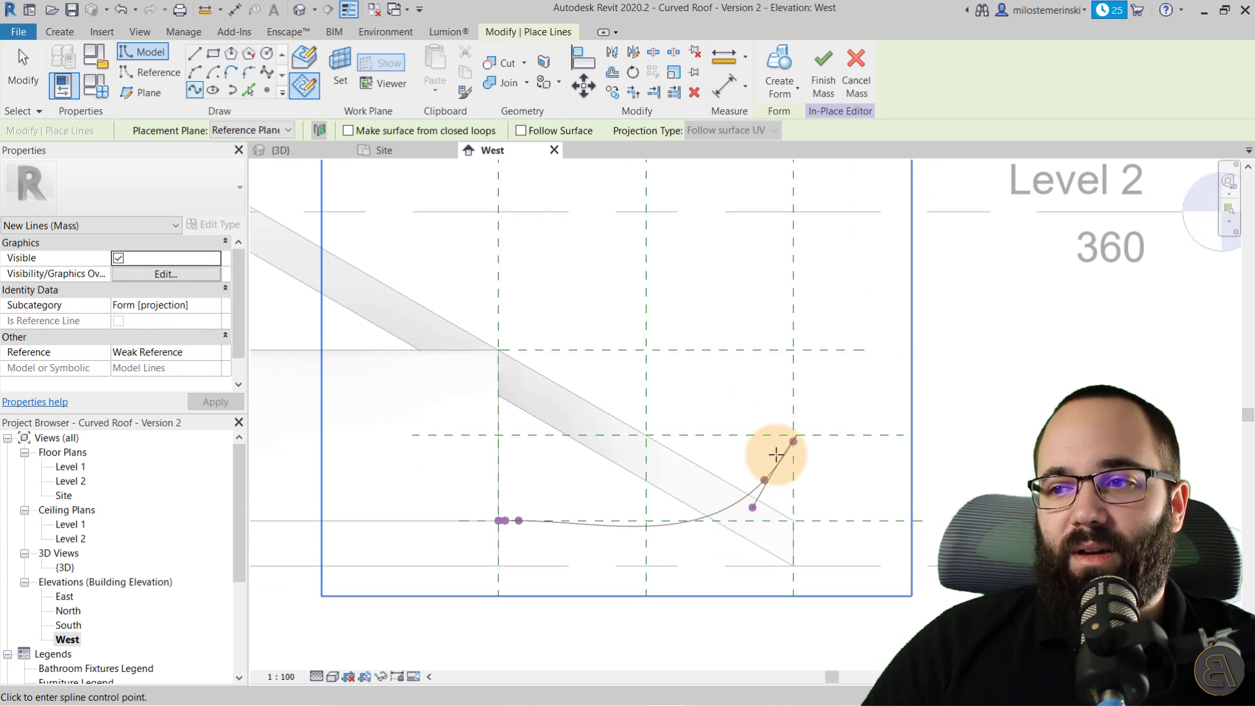
pyautogui.click(24, 72)
# Step: Move the spline's fourth control point back toward its flat end in the 3D view to smooth the curve
pyautogui.scroll(-3, 860, 489)
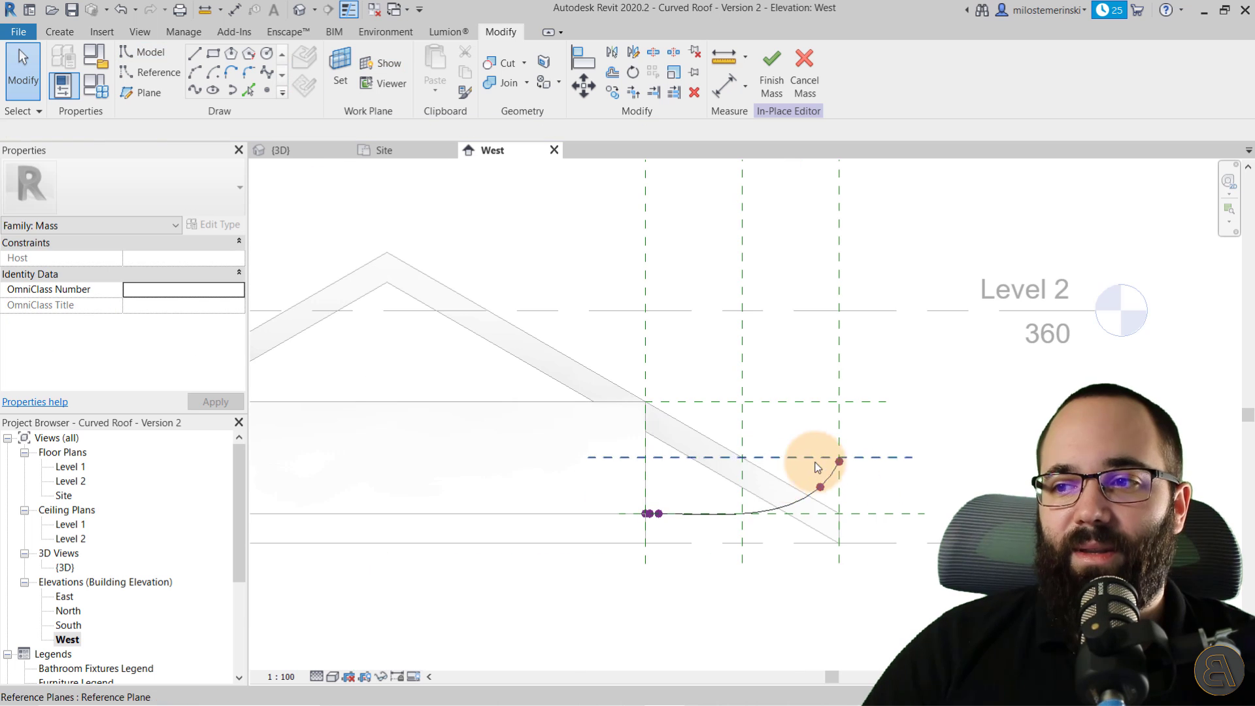
pyautogui.click(298, 153)
pyautogui.keyDown('shift'); pyautogui.moveTo(728, 434); pyautogui.dragTo(809, 465, button='middle'); pyautogui.keyUp('shift')
pyautogui.scroll(4, 801, 450)
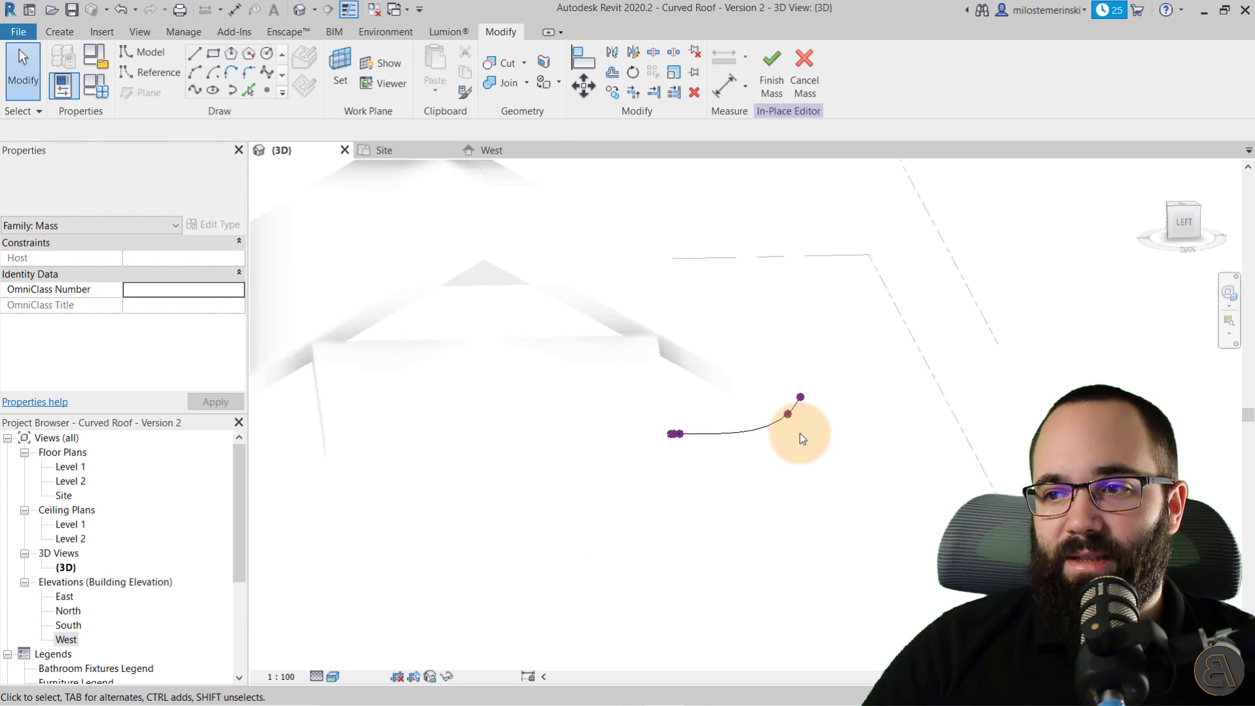
pyautogui.click(785, 415)
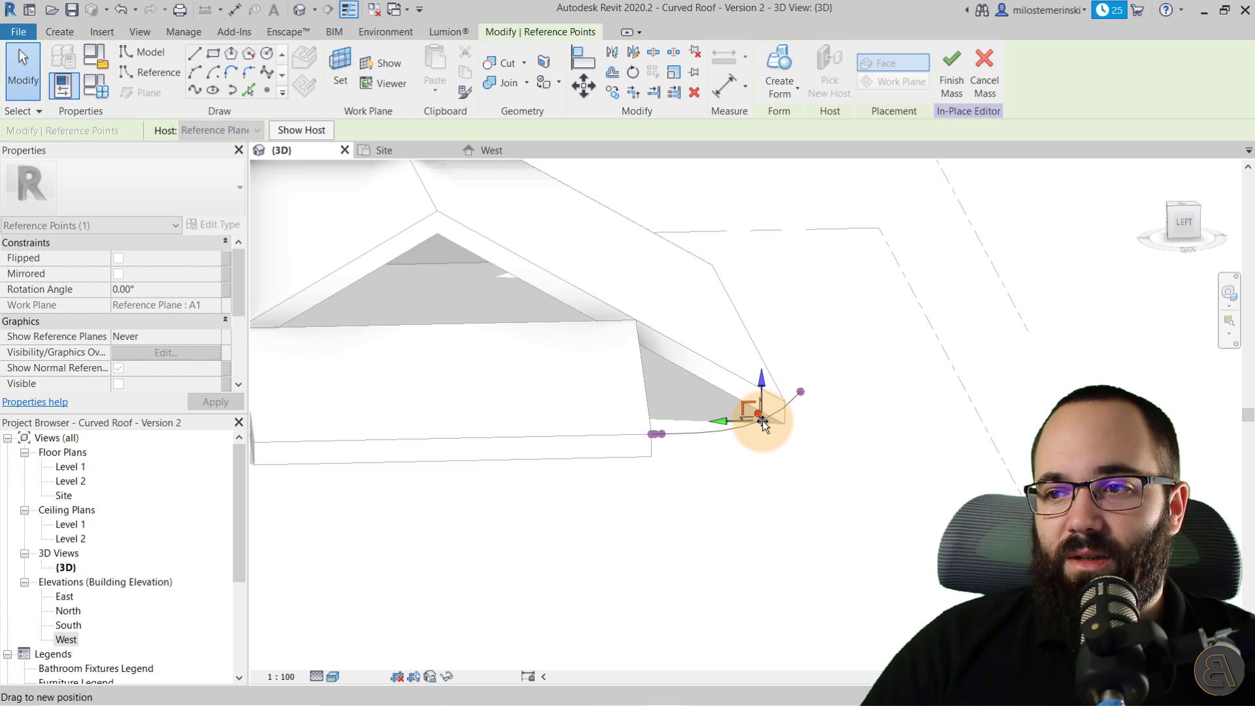
pyautogui.click(790, 467)
pyautogui.moveTo(781, 476)
pyautogui.keyDown('shift'); pyautogui.mouseDown(button='middle')
pyautogui.moveTo(719, 431)
pyautogui.moveTo(748, 470)
pyautogui.moveTo(815, 423)
pyautogui.moveTo(761, 480)
pyautogui.mouseUp(button='middle'); pyautogui.keyUp('shift')
pyautogui.scroll(3, 677, 404)
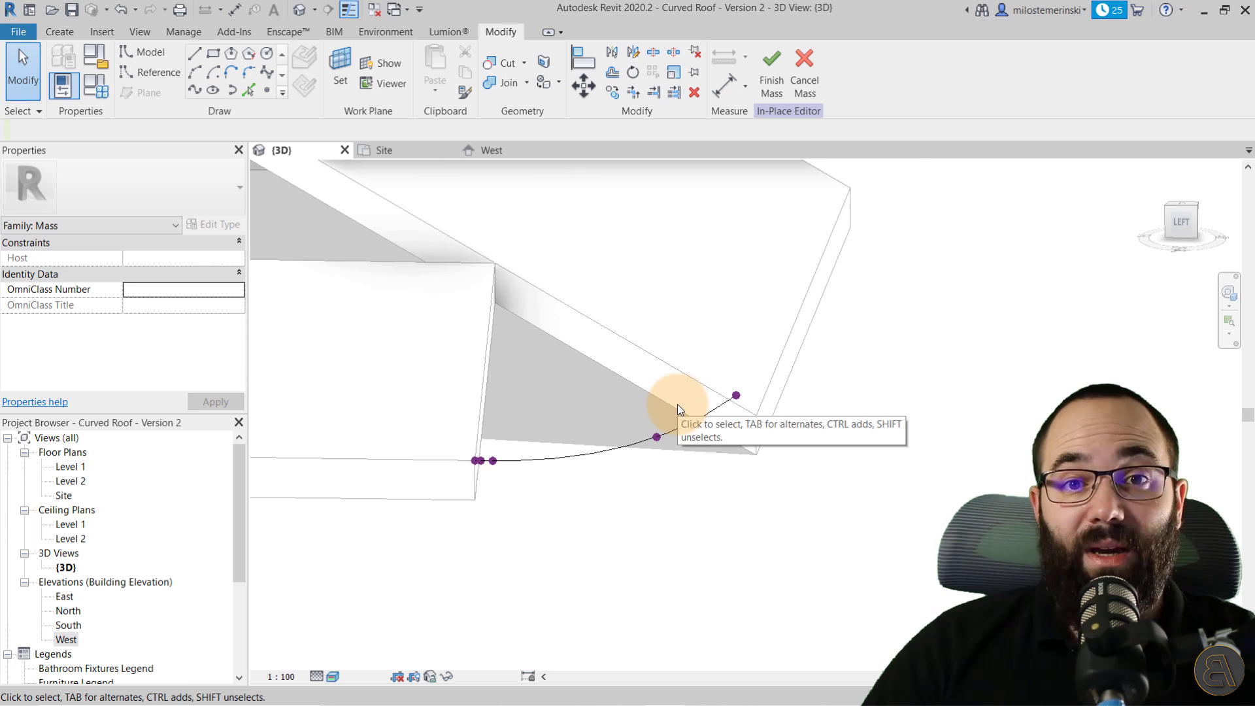
# Step: Draw a second five-point spline in the West elevation, flat along the middle horizontal plane and curving up to the middle vertical plane
pyautogui.click(480, 161)
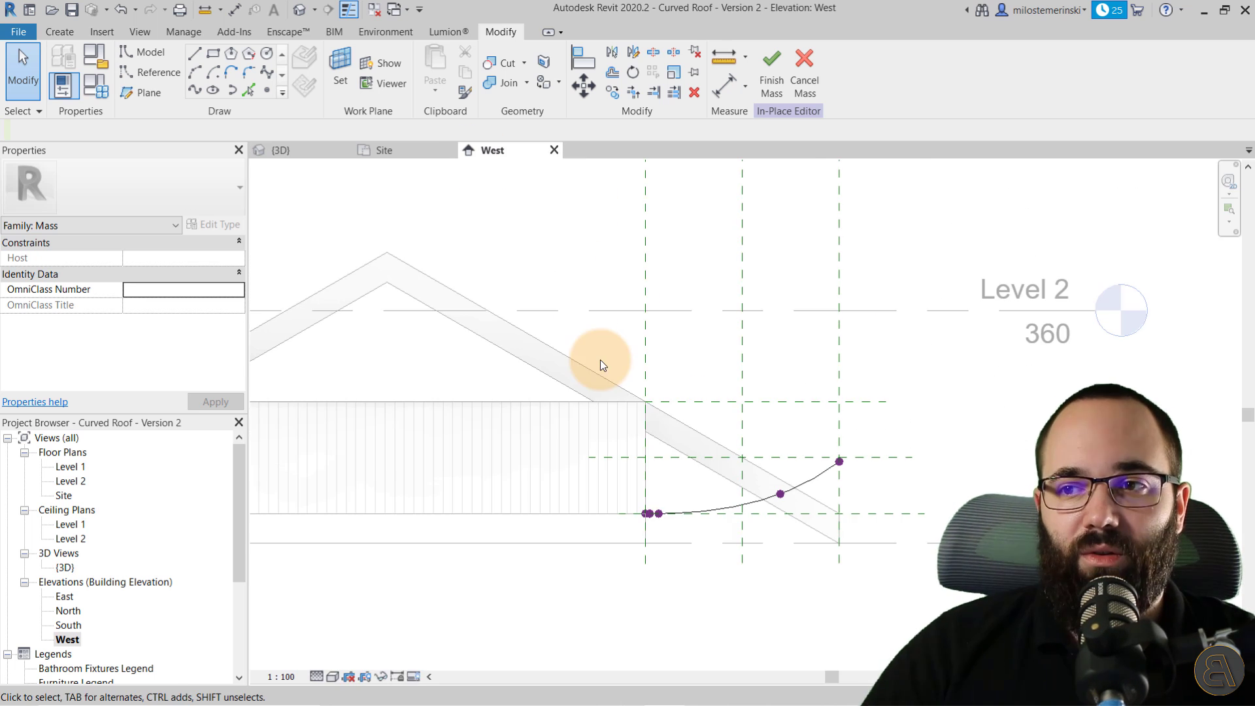
pyautogui.moveTo(700, 481); pyautogui.dragTo(644, 448, button='middle')
pyautogui.scroll(3, 643, 451)
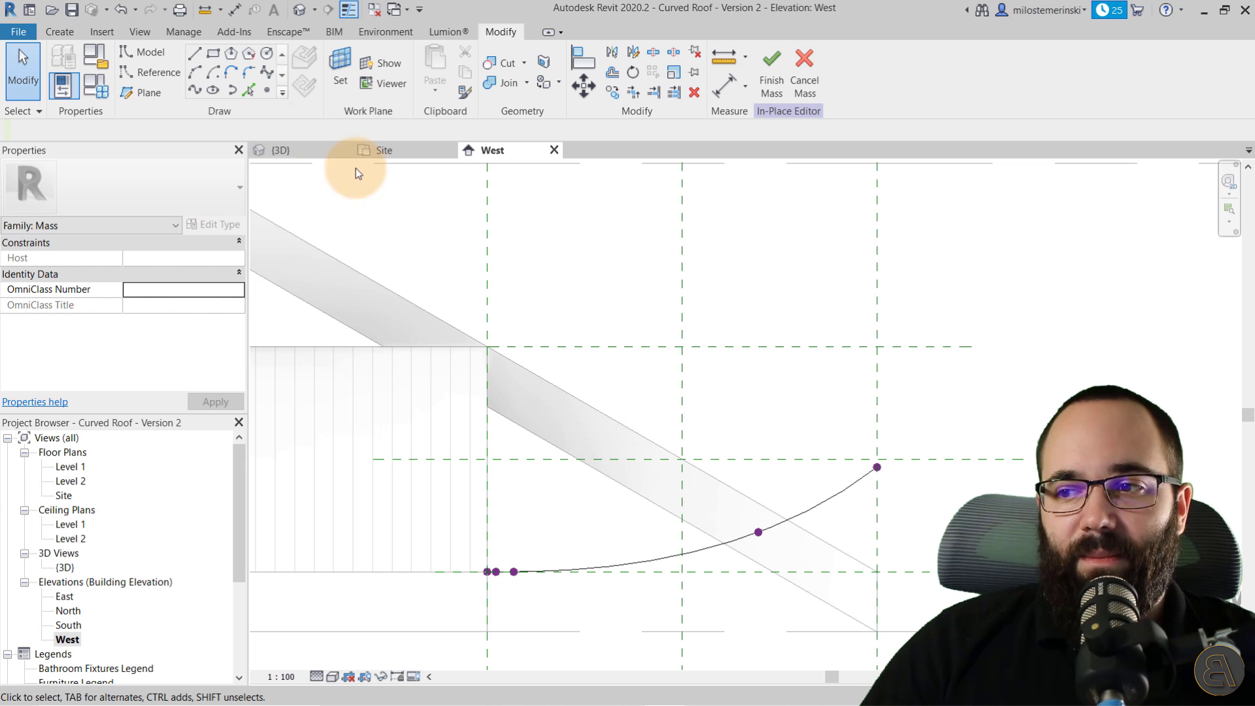
pyautogui.click(194, 91)
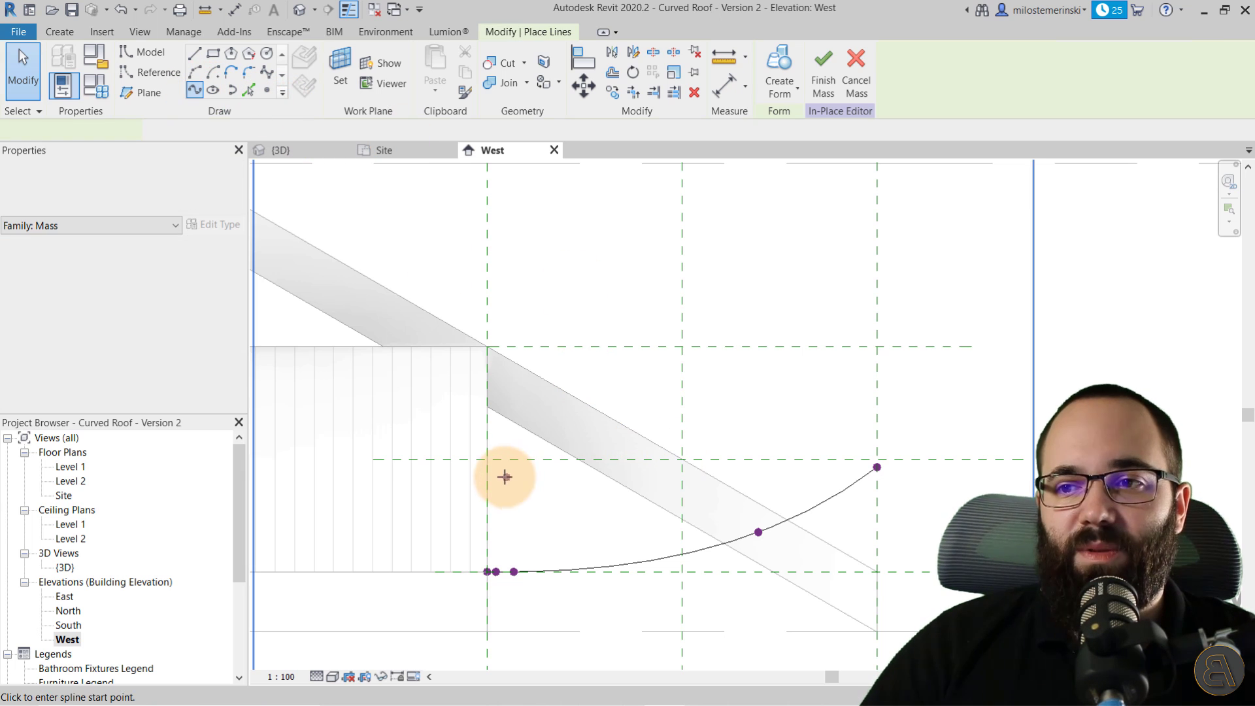
pyautogui.scroll(5, 490, 455)
pyautogui.click(486, 451)
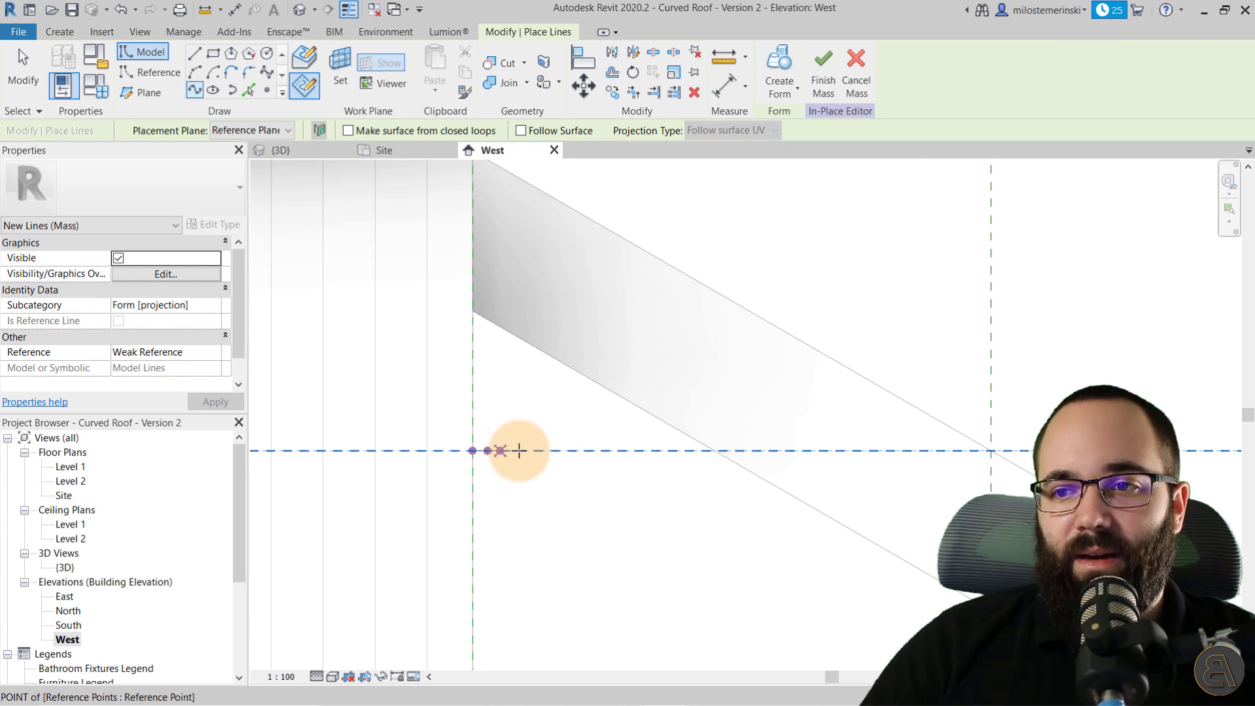
pyautogui.click(519, 450)
pyautogui.scroll(-2, 588, 406)
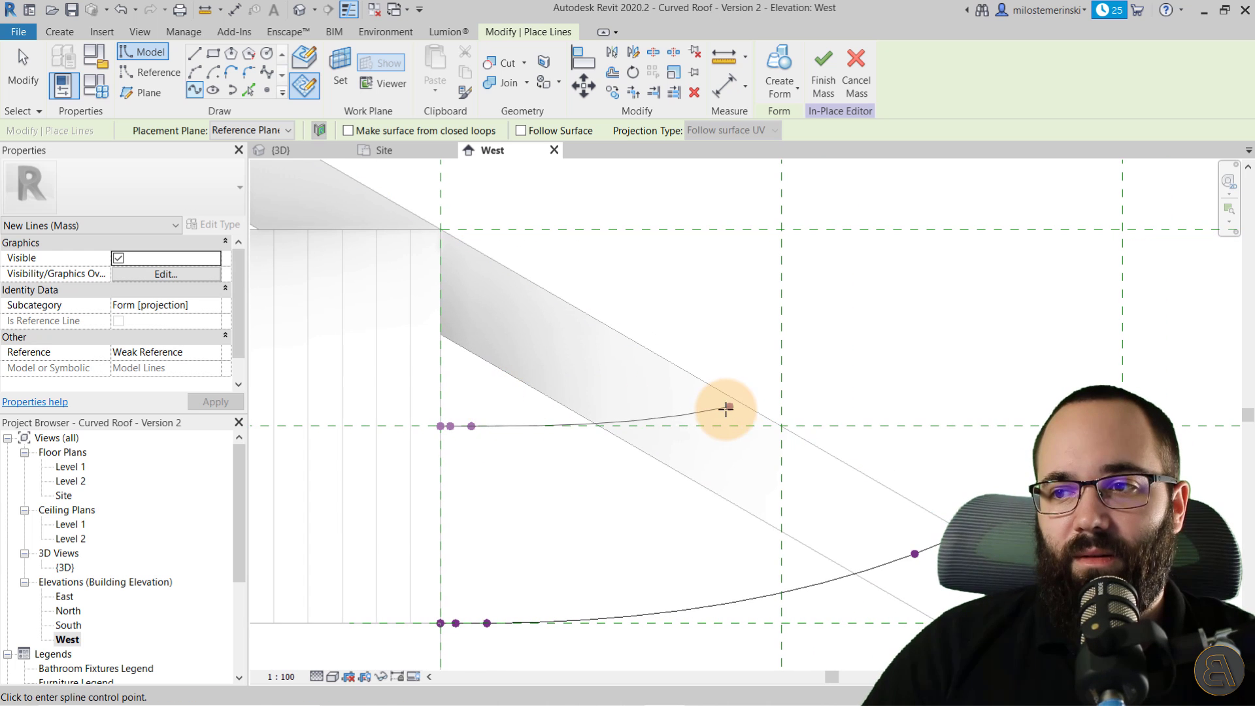
pyautogui.click(719, 411)
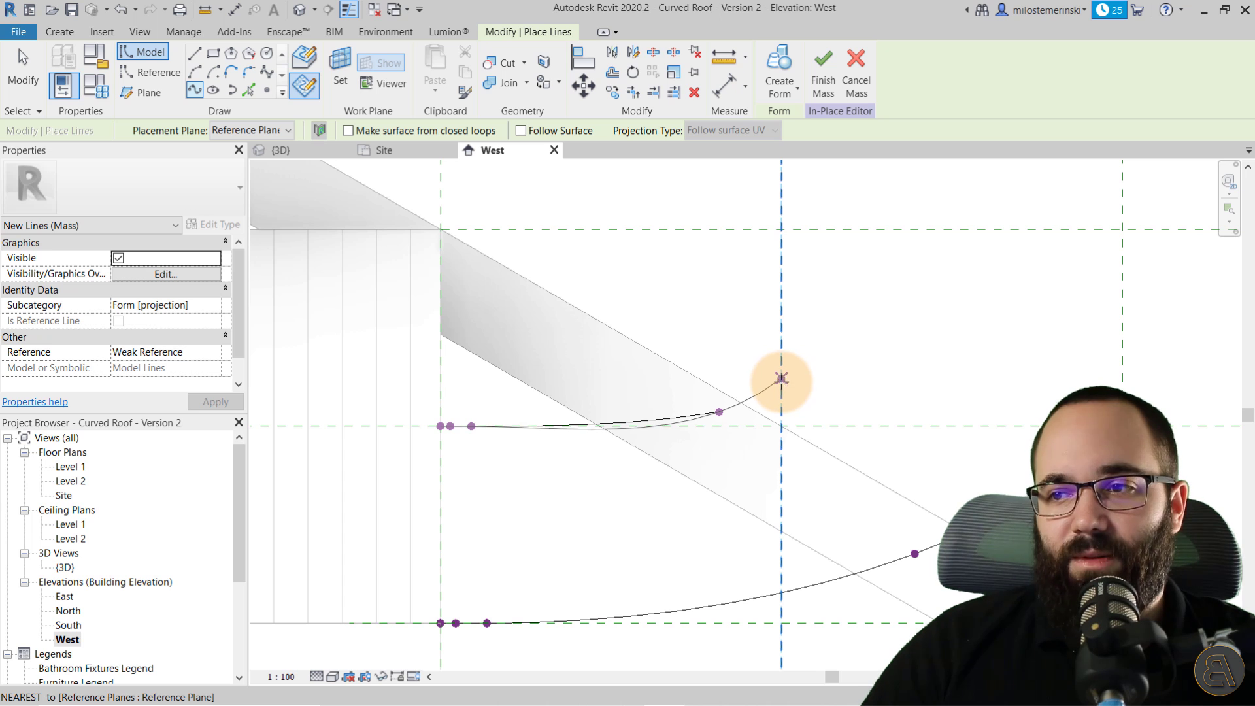
pyautogui.click(782, 368)
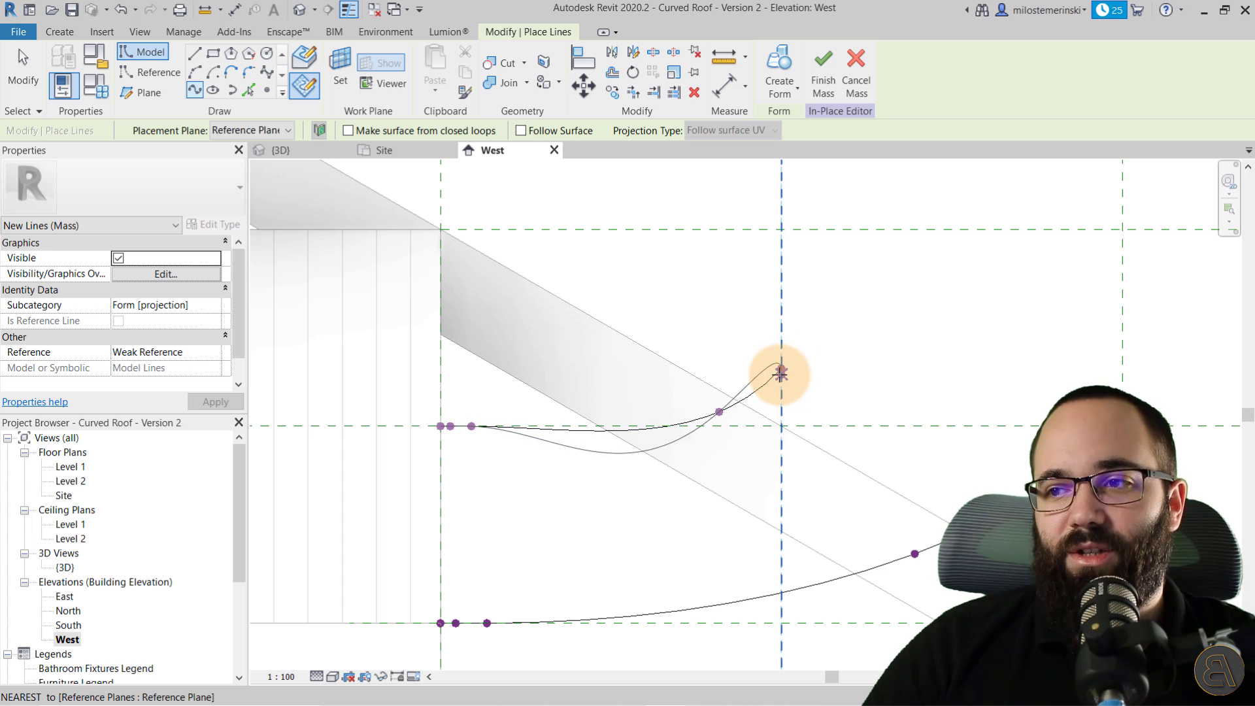
pyautogui.click(23, 71)
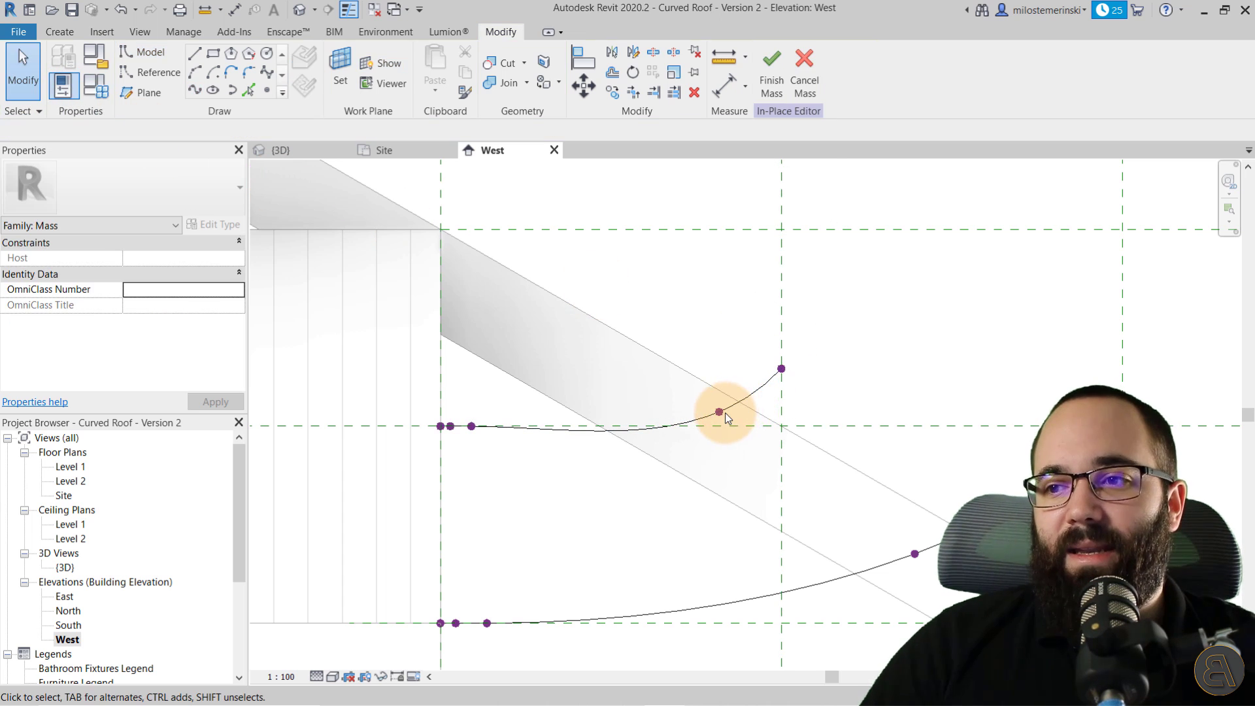
# Step: Shift the upper spline's fourth control point toward its flat end to soften the bend
pyautogui.moveTo(719, 412); pyautogui.dragTo(687, 411)
pyautogui.click(707, 499)
pyautogui.scroll(-3, 587, 460)
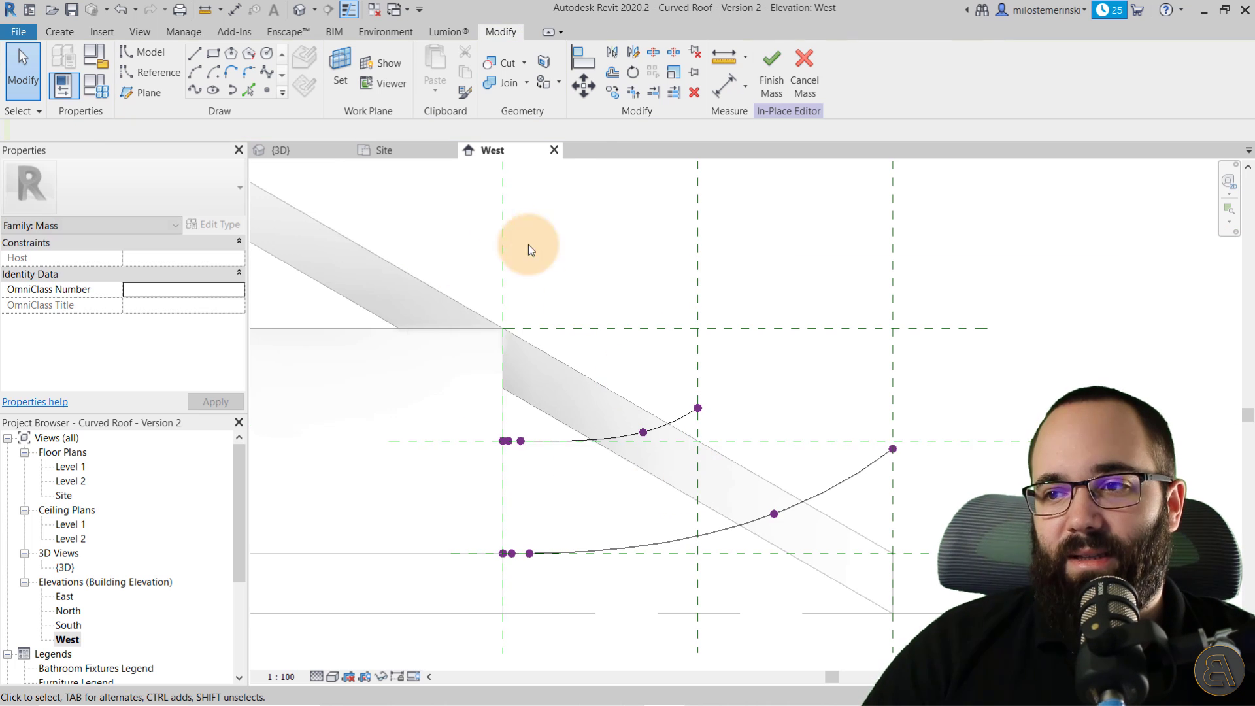
# Step: Check which plane the upper spline lies on in the 3D view, and delete it together with its control points
pyautogui.click(288, 151)
pyautogui.keyDown('shift'); pyautogui.moveTo(695, 481); pyautogui.dragTo(840, 281, button='middle'); pyautogui.keyUp('shift')
pyautogui.click(828, 263)
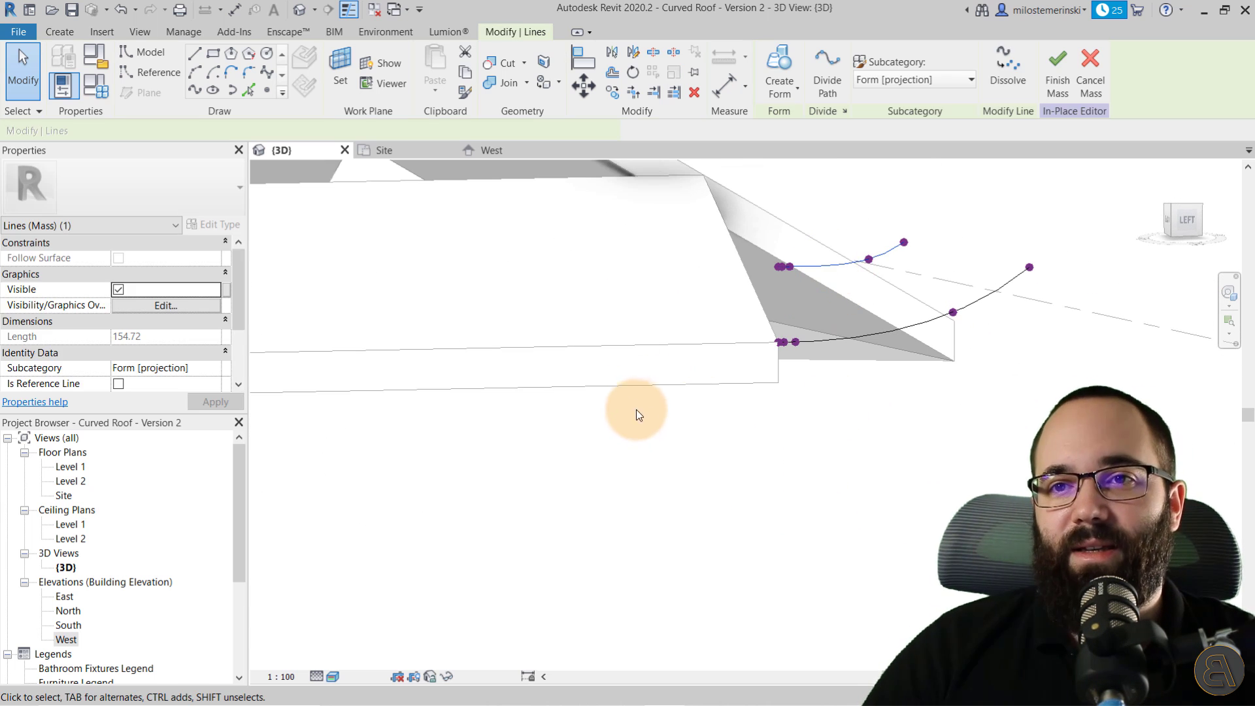
pyautogui.keyDown('shift'); pyautogui.moveTo(637, 410); pyautogui.dragTo(692, 421, button='middle'); pyautogui.keyUp('shift')
pyautogui.moveTo(794, 412); pyautogui.dragTo(792, 439, button='middle')
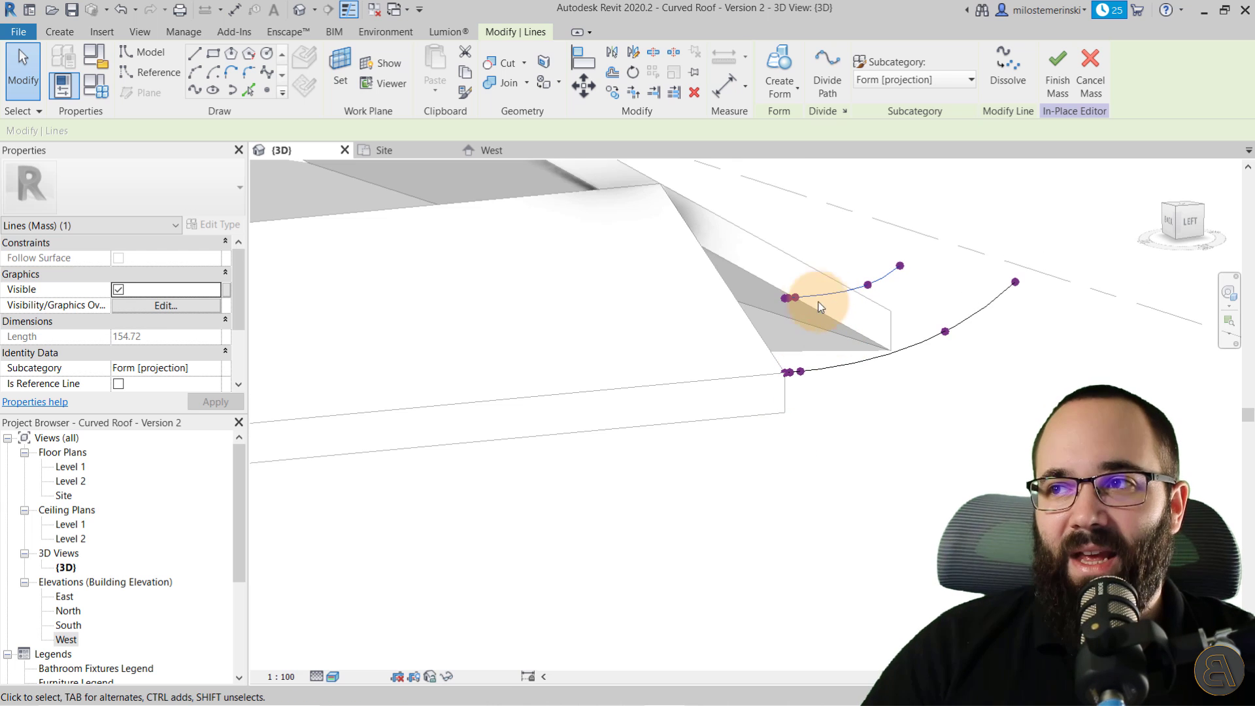
pyautogui.click(778, 302)
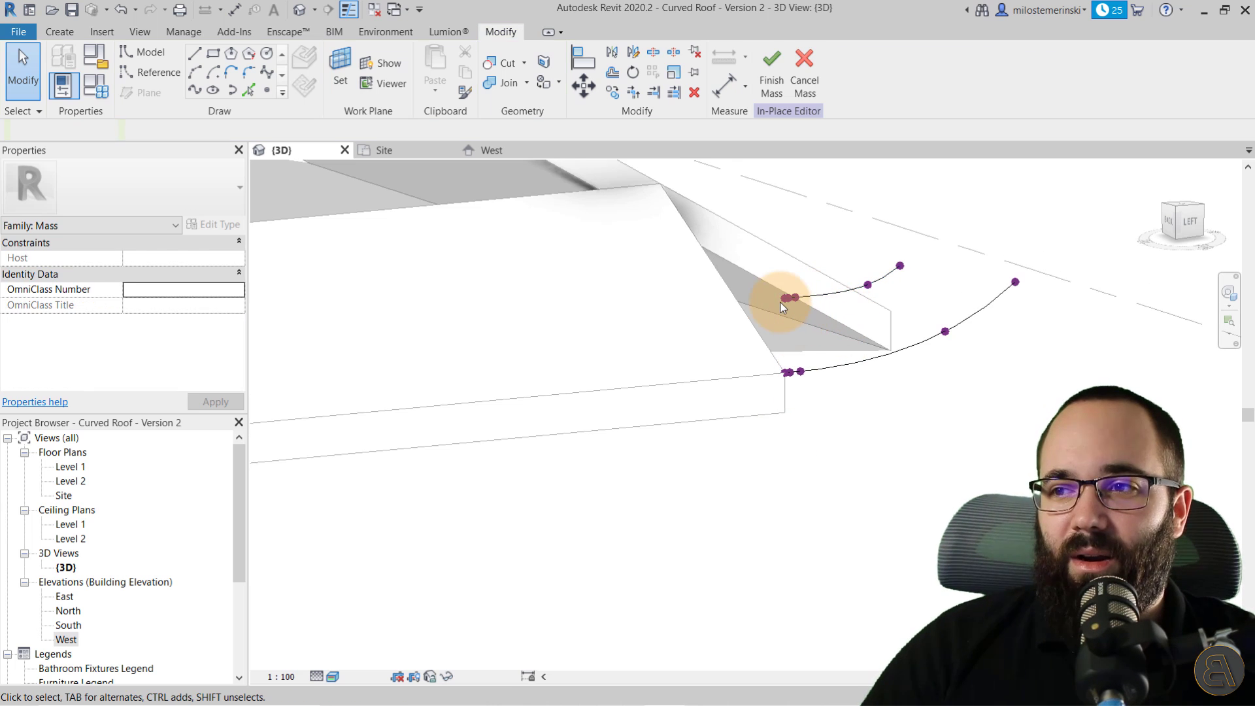
pyautogui.moveTo(744, 244); pyautogui.dragTo(883, 336)
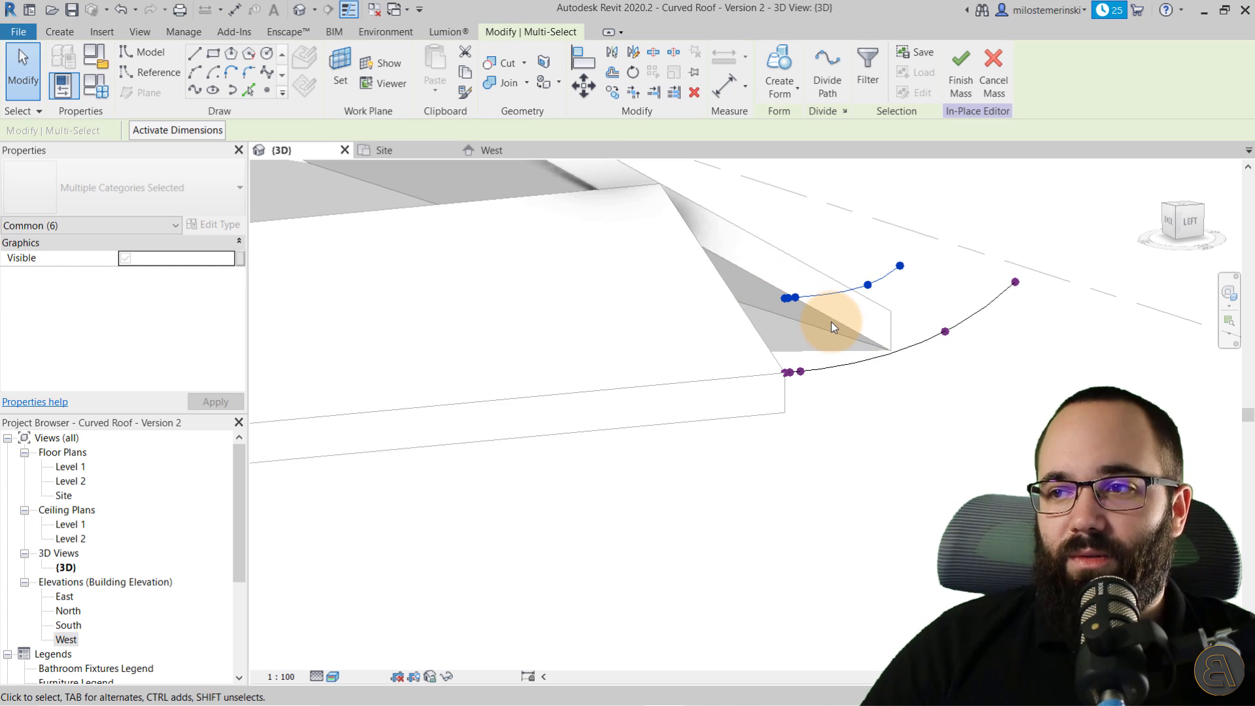
pyautogui.press('Delete')
# Step: In the West elevation, draw a five-point spline on reference plane A2, flat along the middle horizontal plane and curving up to the middle vertical plane
pyautogui.click(494, 152)
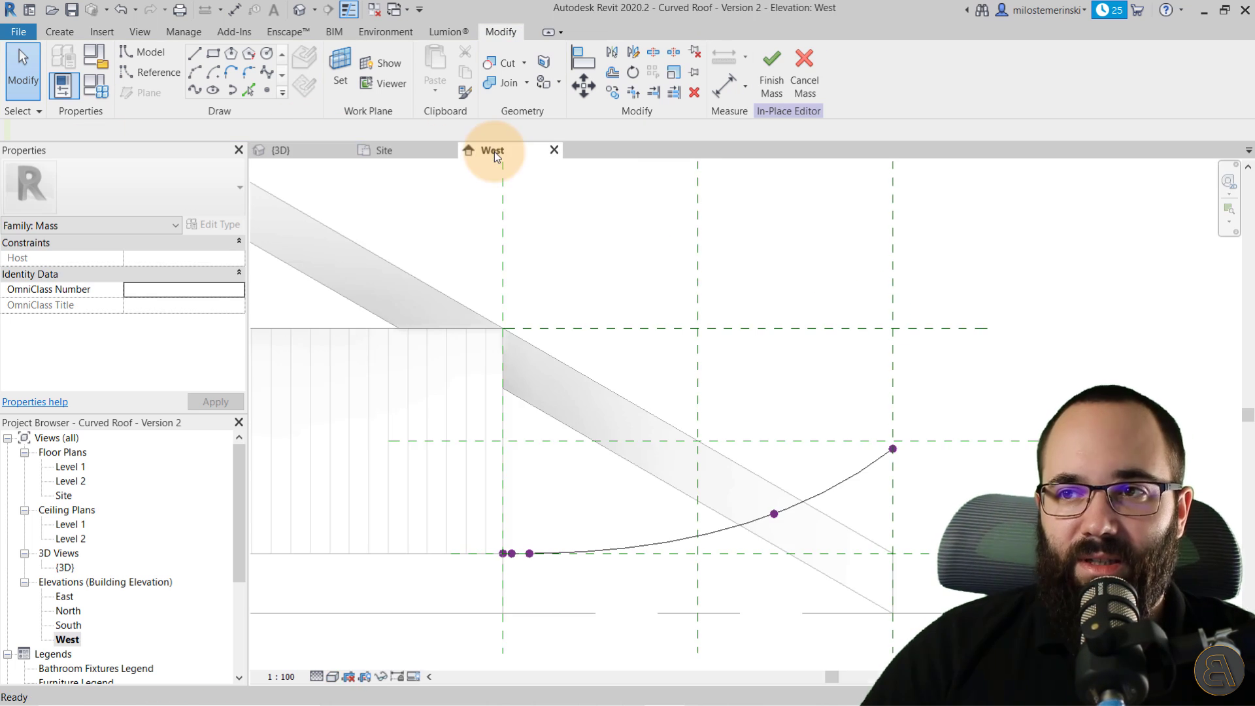
pyautogui.click(194, 91)
pyautogui.click(229, 135)
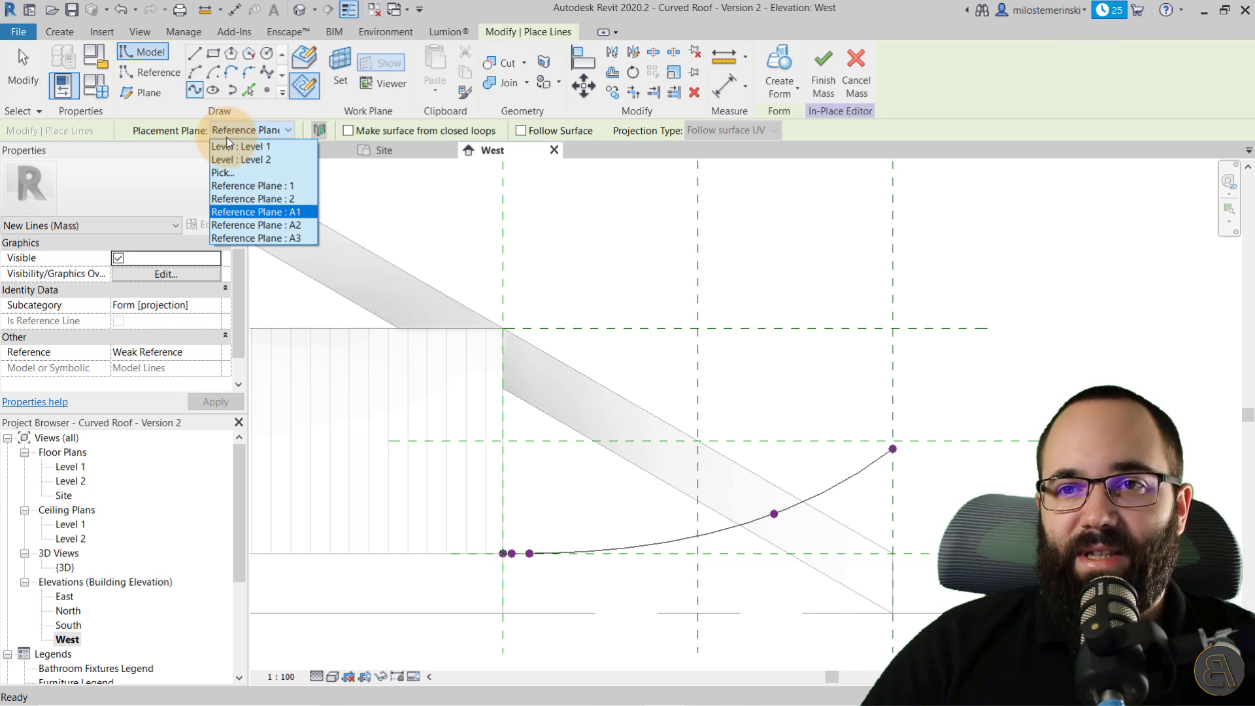
pyautogui.click(254, 225)
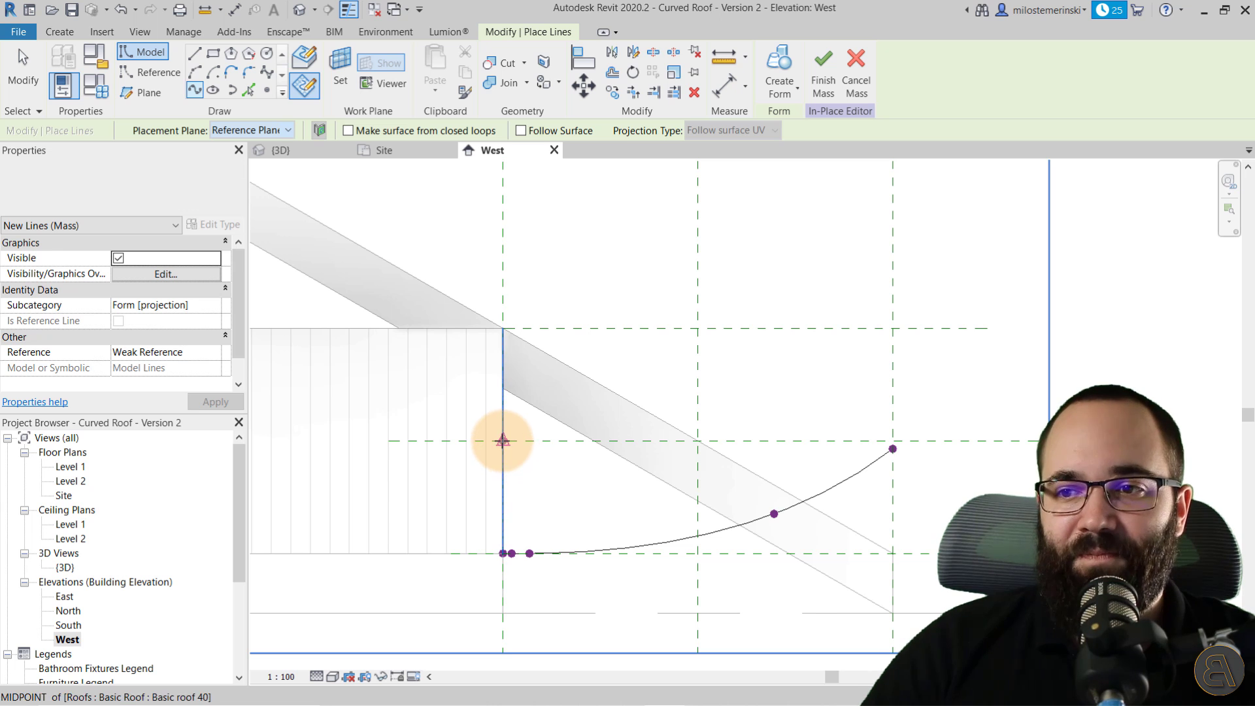
pyautogui.click(533, 441)
pyautogui.scroll(3, 533, 440)
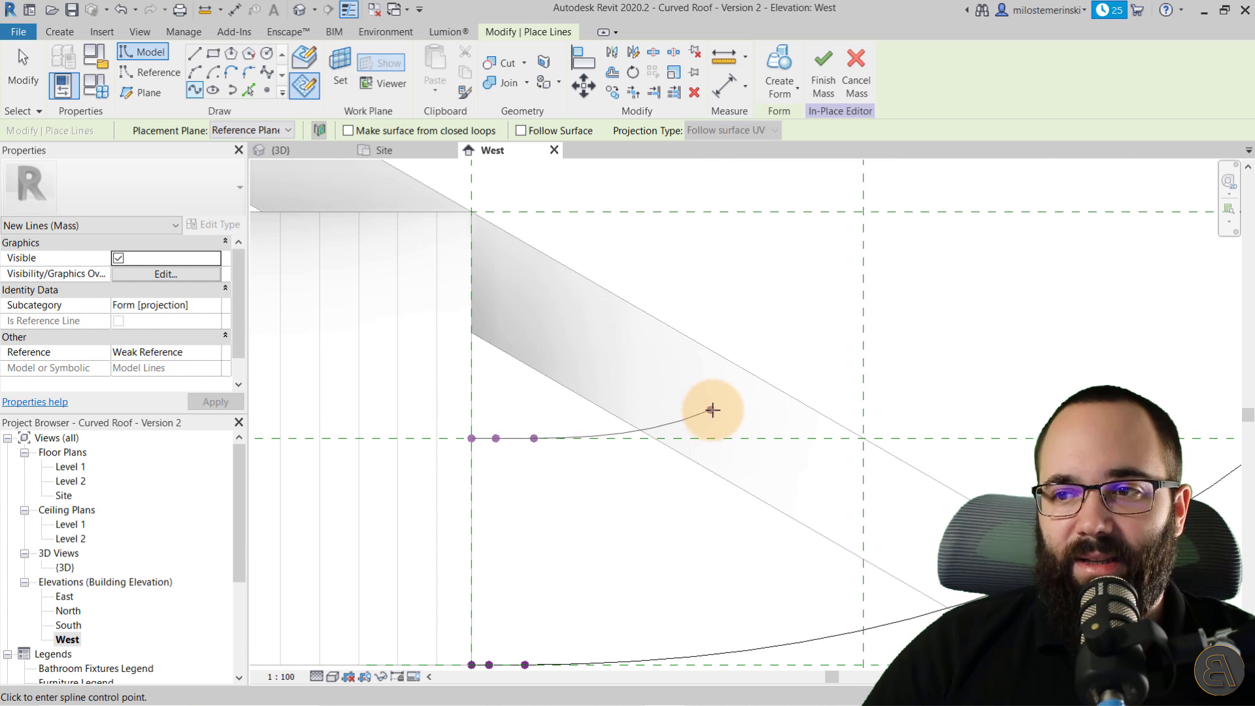
pyautogui.click(632, 428)
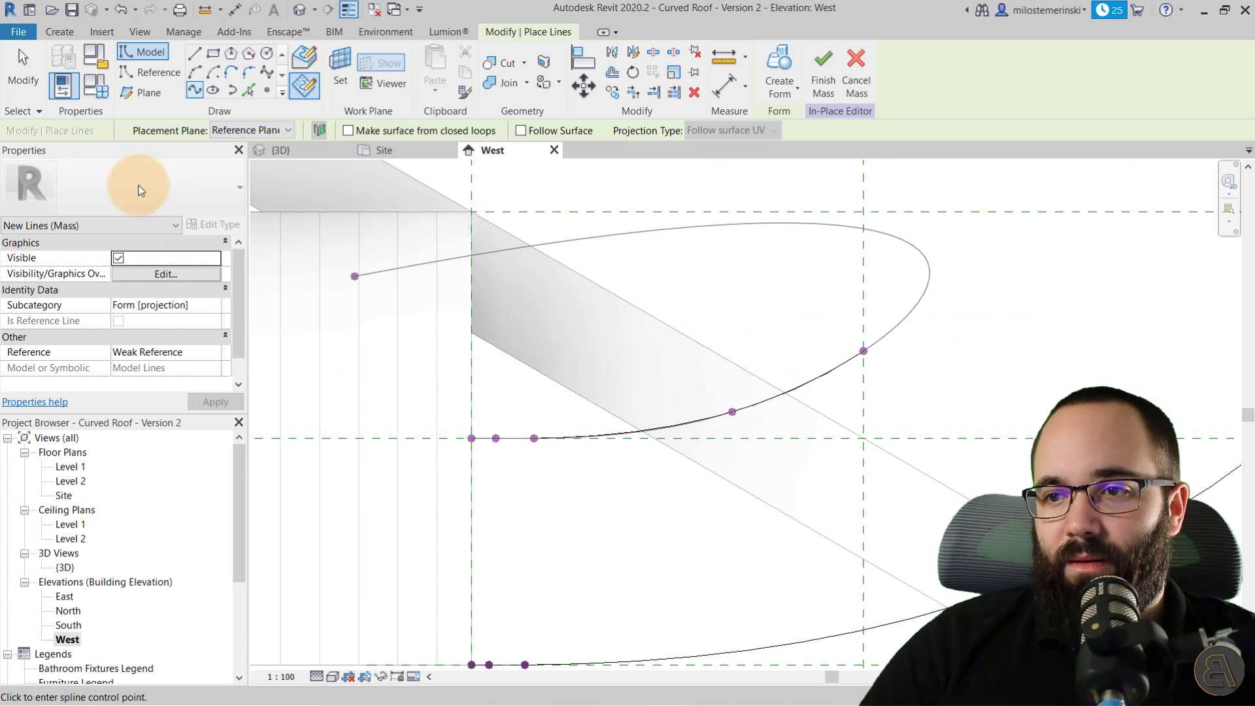
pyautogui.click(23, 70)
pyautogui.scroll(-3, 641, 345)
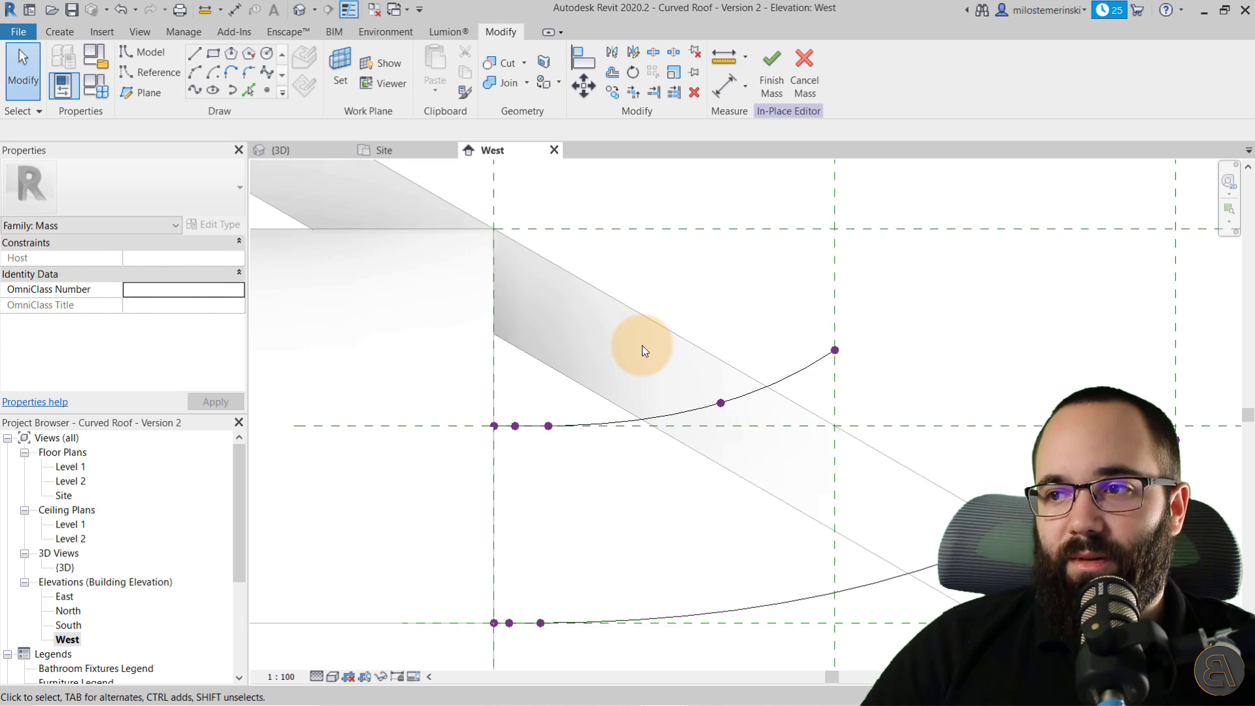
# Step: Draw a short spline along the upper horizontal plane across the roof corner in the West elevation
pyautogui.scroll(3, 525, 324)
pyautogui.scroll(3, 525, 324)
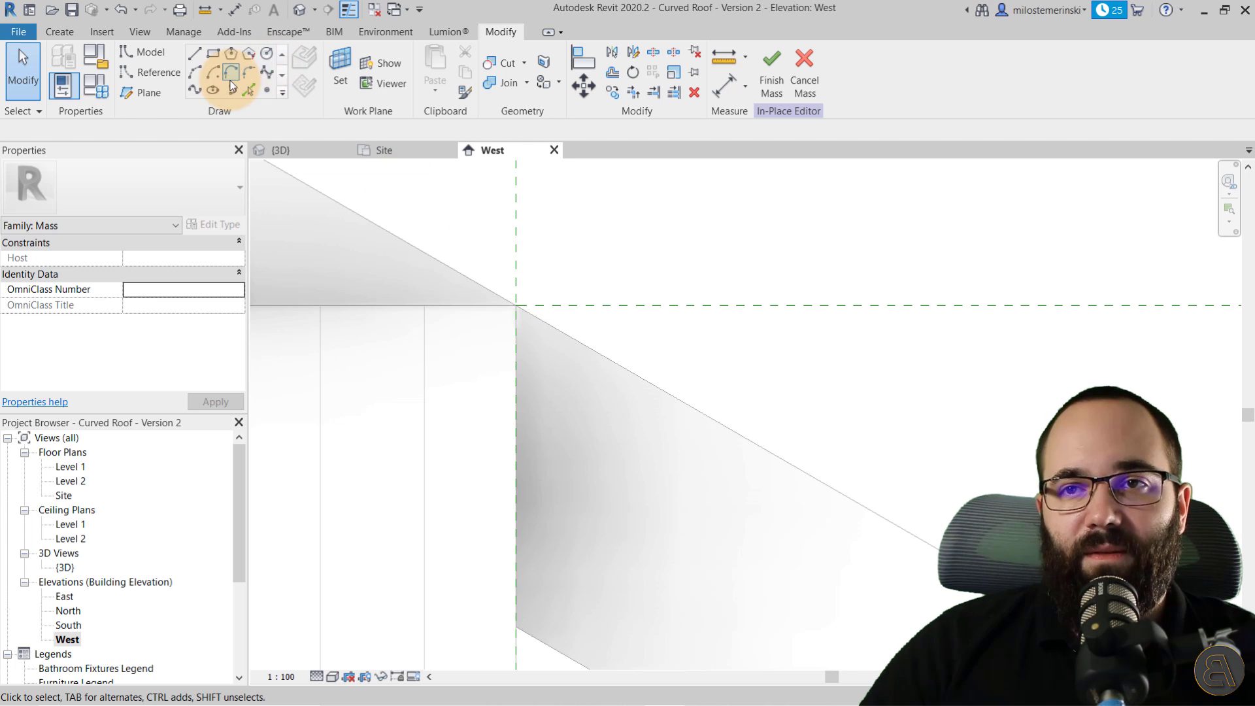
pyautogui.click(194, 93)
pyautogui.moveTo(536, 317); pyautogui.dragTo(728, 378, button='middle')
pyautogui.scroll(4, 728, 378)
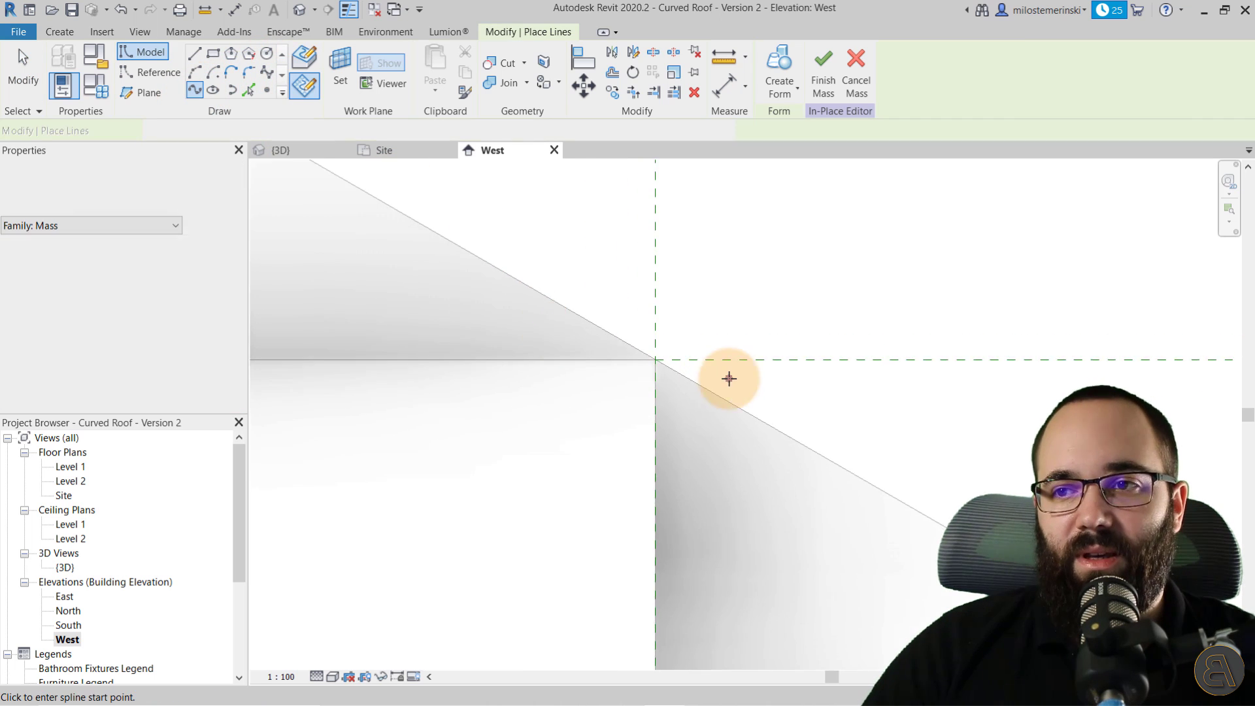
pyautogui.scroll(3, 588, 358)
pyautogui.moveTo(600, 326); pyautogui.dragTo(618, 316, button='middle')
pyautogui.click(605, 313)
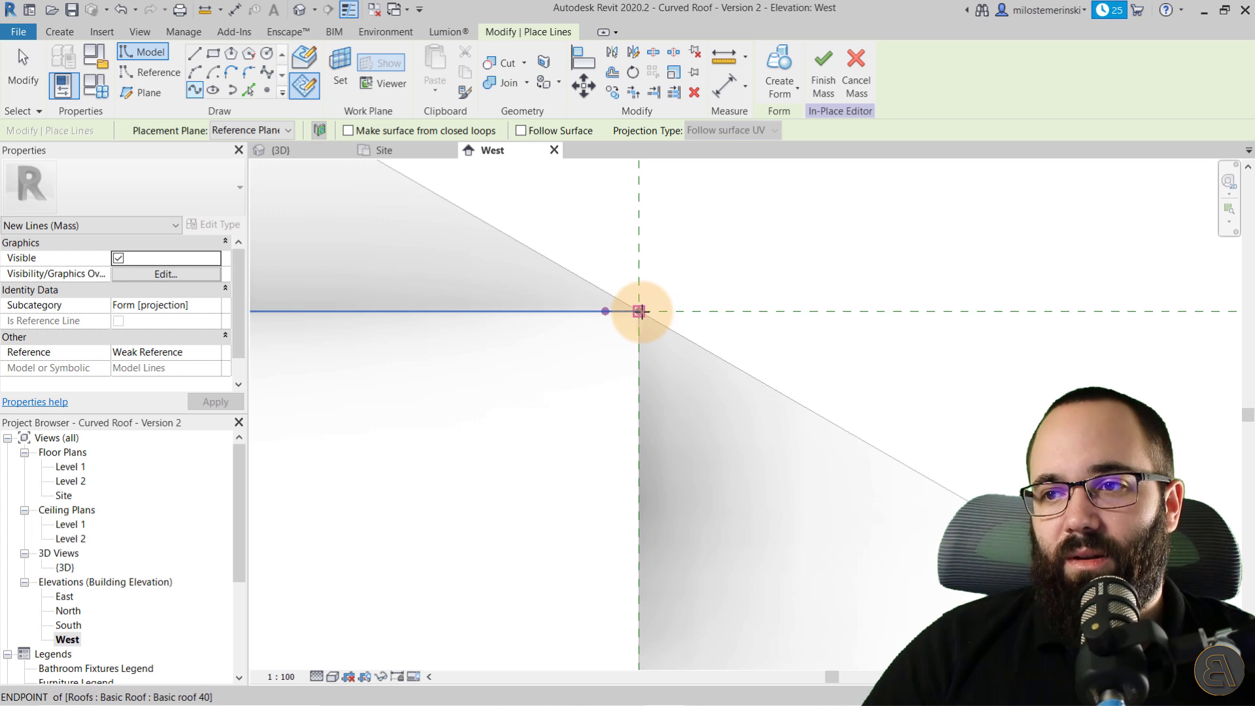
pyautogui.click(639, 311)
pyautogui.scroll(3, 653, 312)
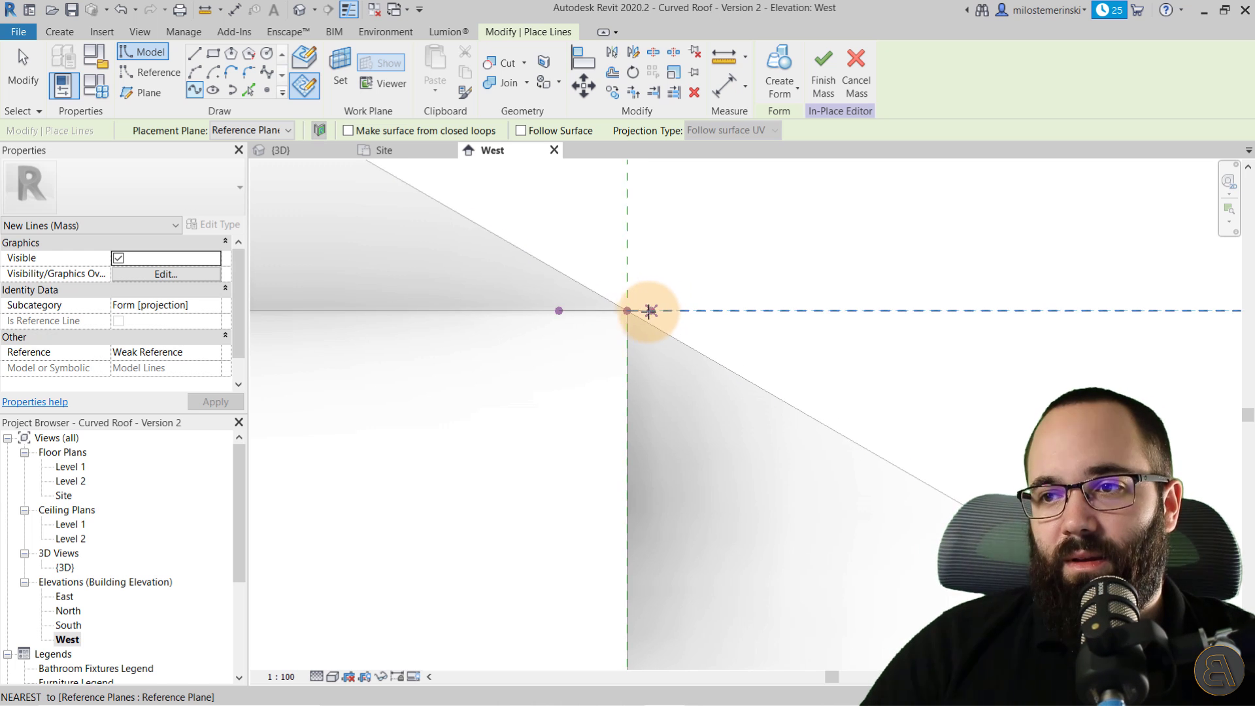
pyautogui.scroll(6, 635, 313)
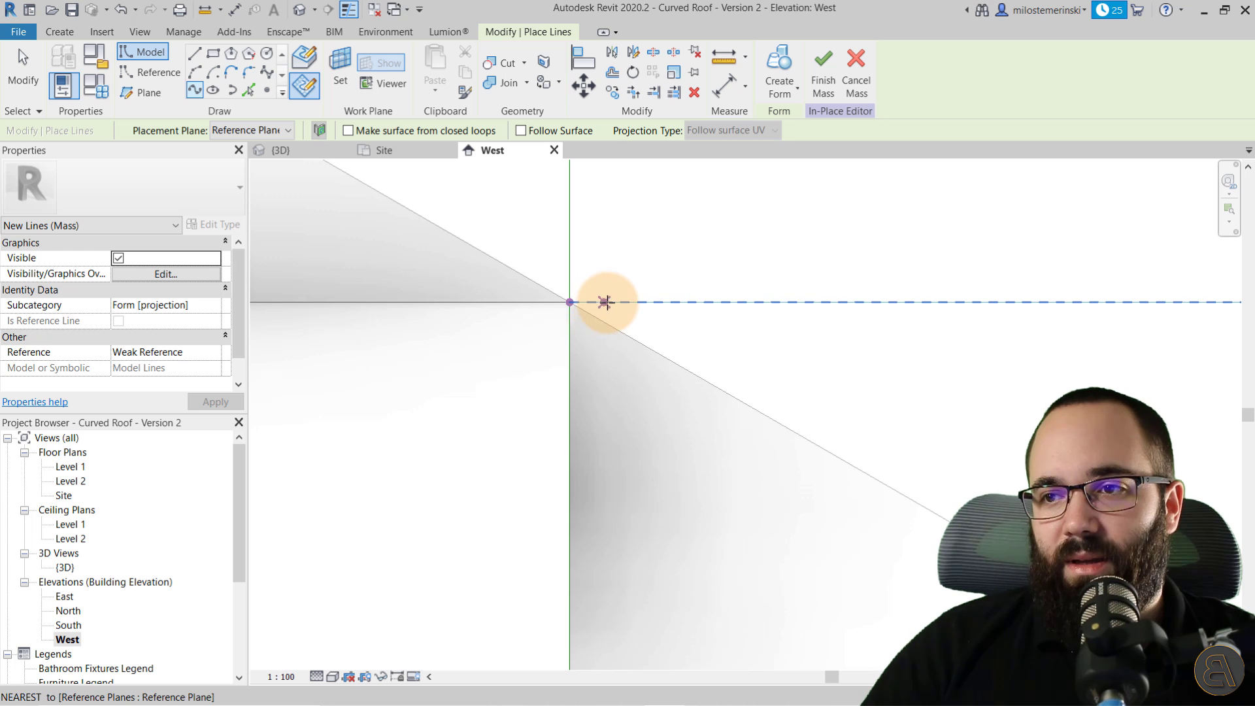
pyautogui.click(616, 303)
pyautogui.scroll(-2, 628, 362)
pyautogui.scroll(-2, 628, 363)
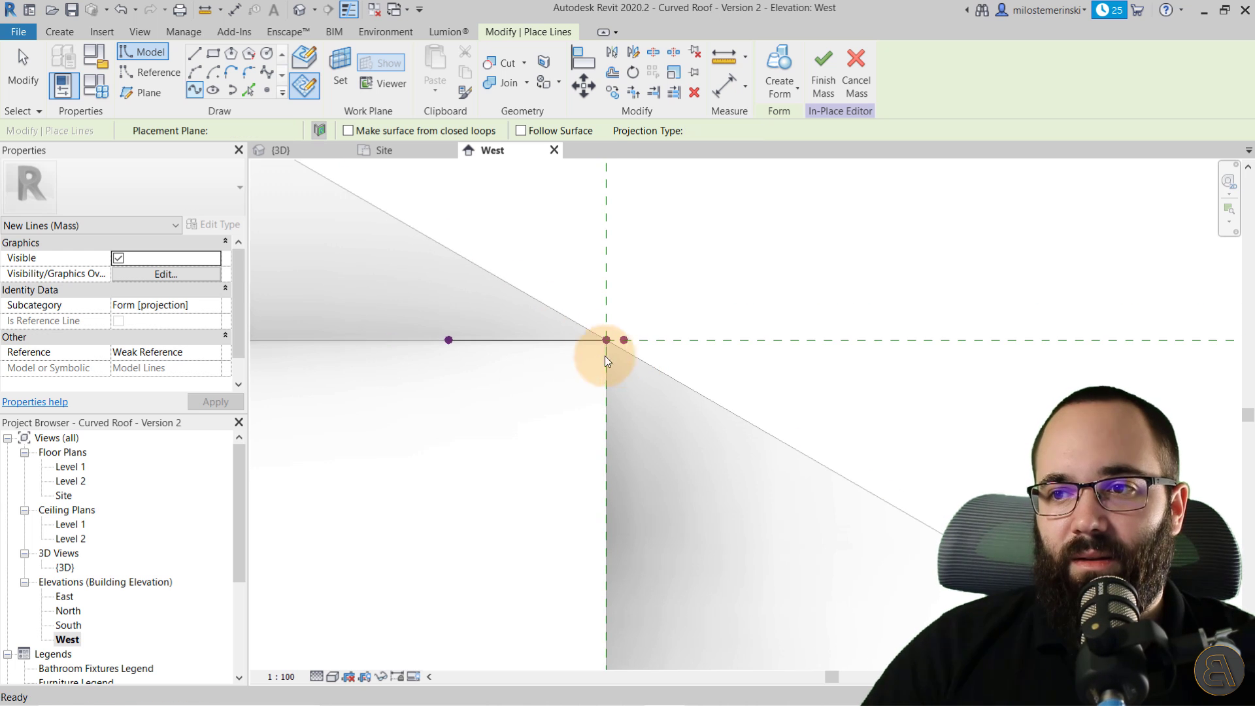
pyautogui.press('Escape')
pyautogui.press('Escape')
# Step: Try to move the short spline's outer control point closer to the roof corner
pyautogui.moveTo(517, 334); pyautogui.dragTo(532, 332)
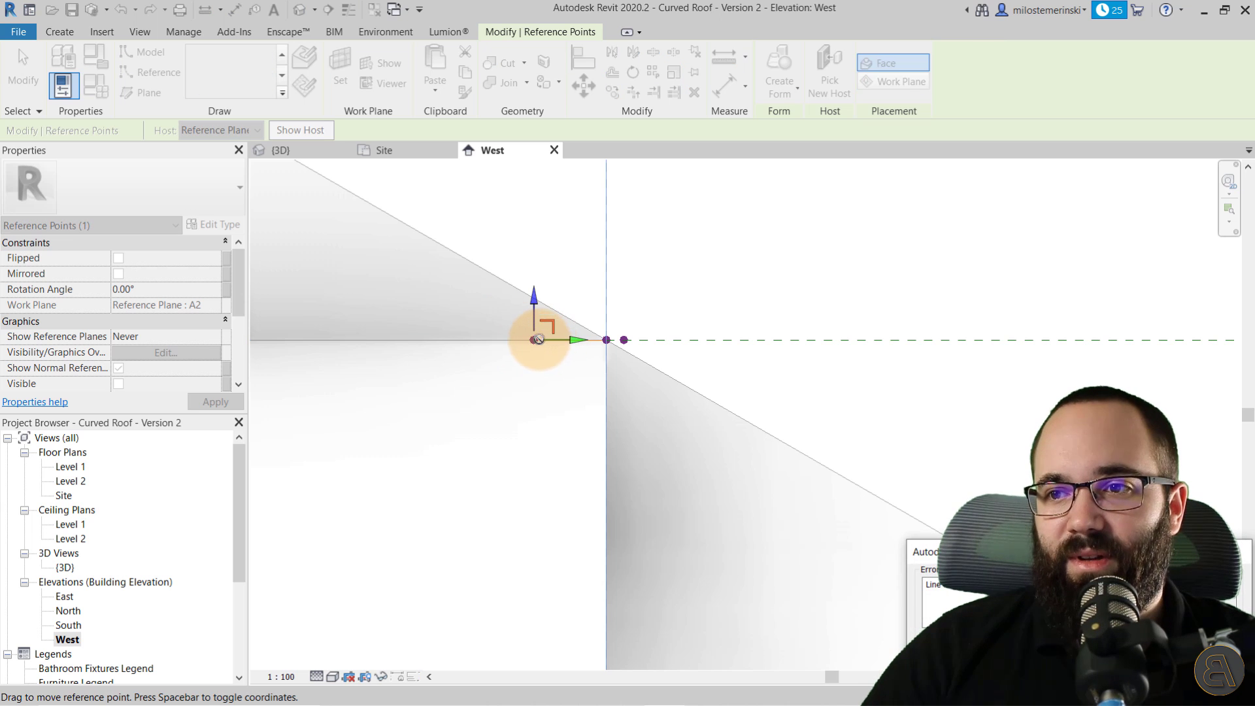
pyautogui.click(1209, 681)
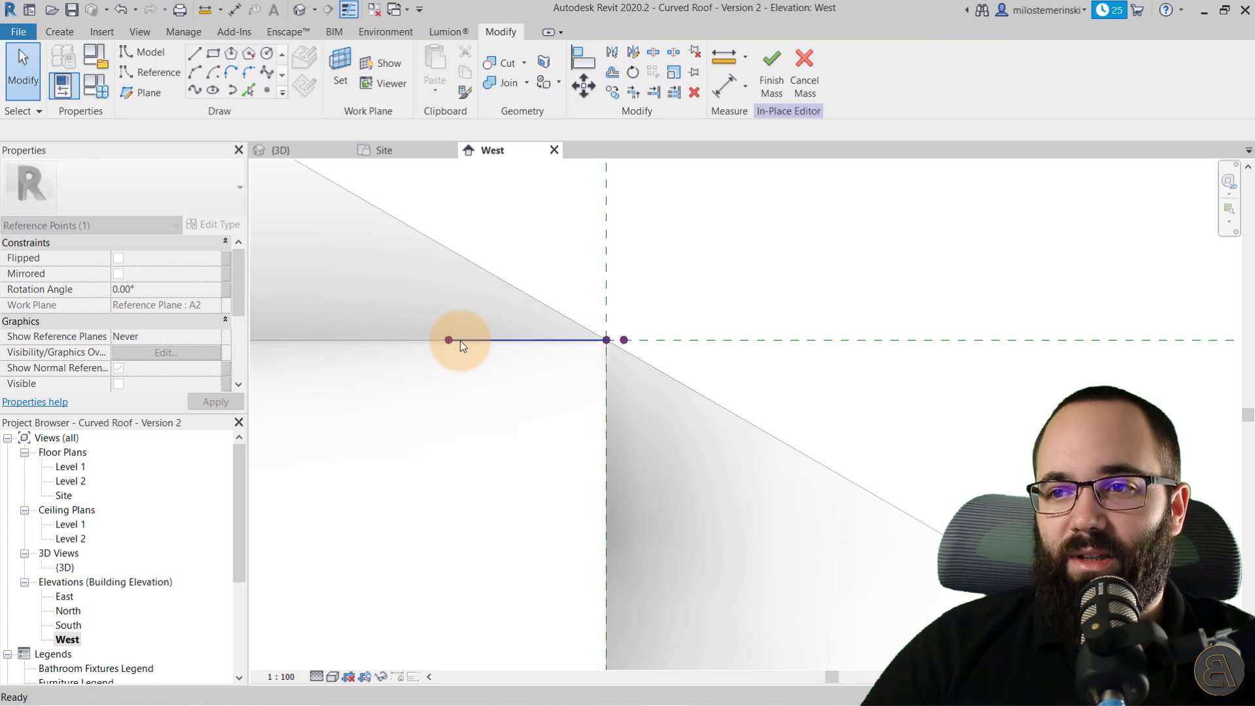
pyautogui.moveTo(512, 339); pyautogui.dragTo(473, 351)
pyautogui.press('Escape')
pyautogui.press('Escape')
pyautogui.press('Escape')
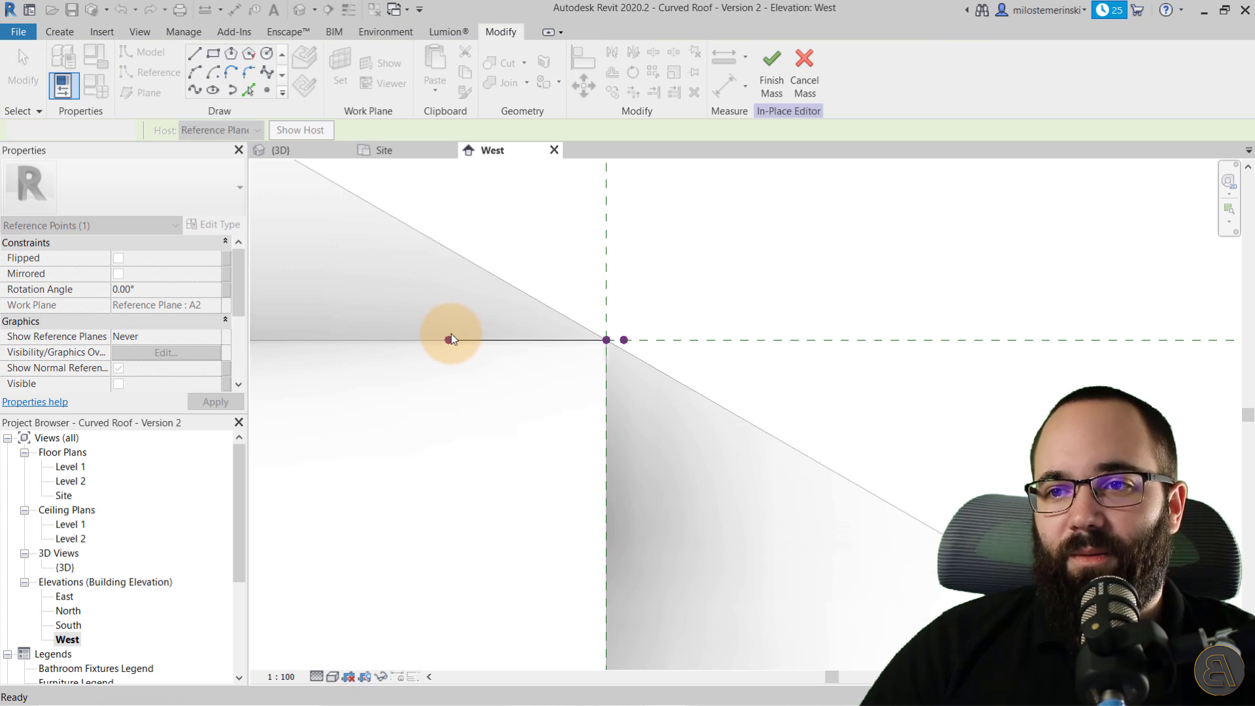
# Step: Delete the short spline at the roof corner together with its leftover control points
pyautogui.click(492, 341)
pyautogui.press('Delete')
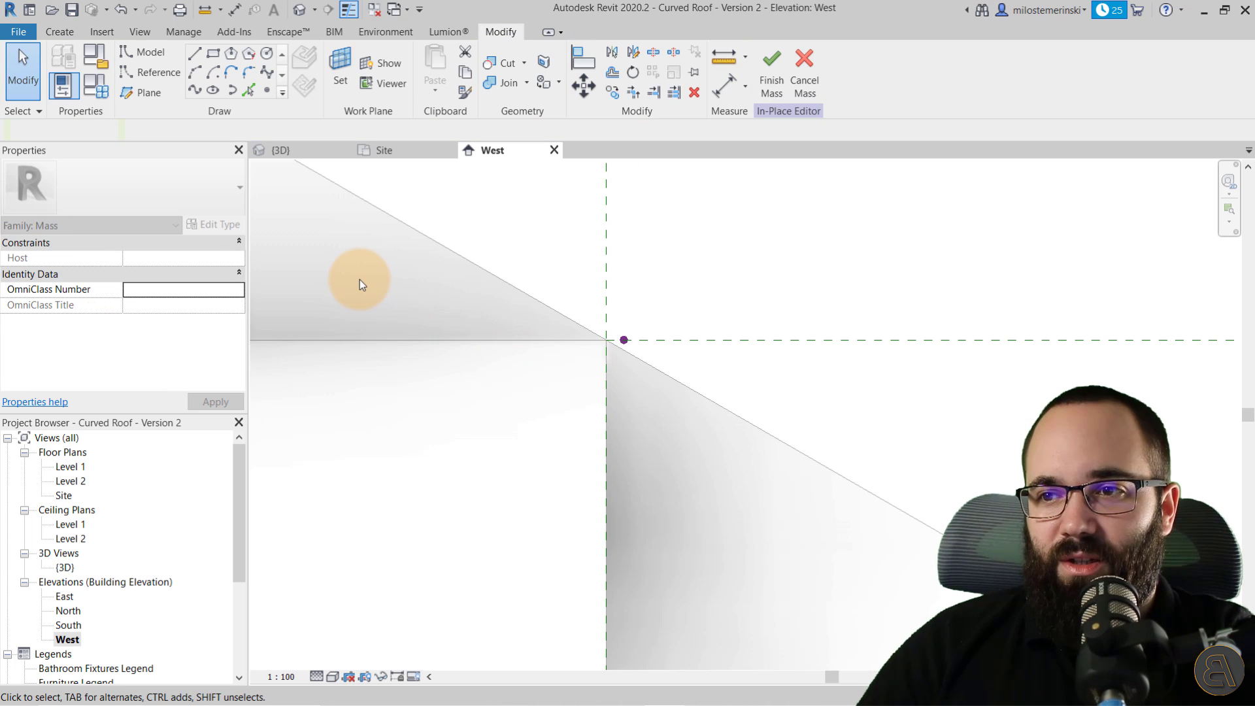
pyautogui.moveTo(350, 278); pyautogui.dragTo(852, 519)
pyautogui.press('Delete')
pyautogui.moveTo(611, 352); pyautogui.dragTo(486, 292, button='middle')
pyautogui.scroll(-4, 488, 294)
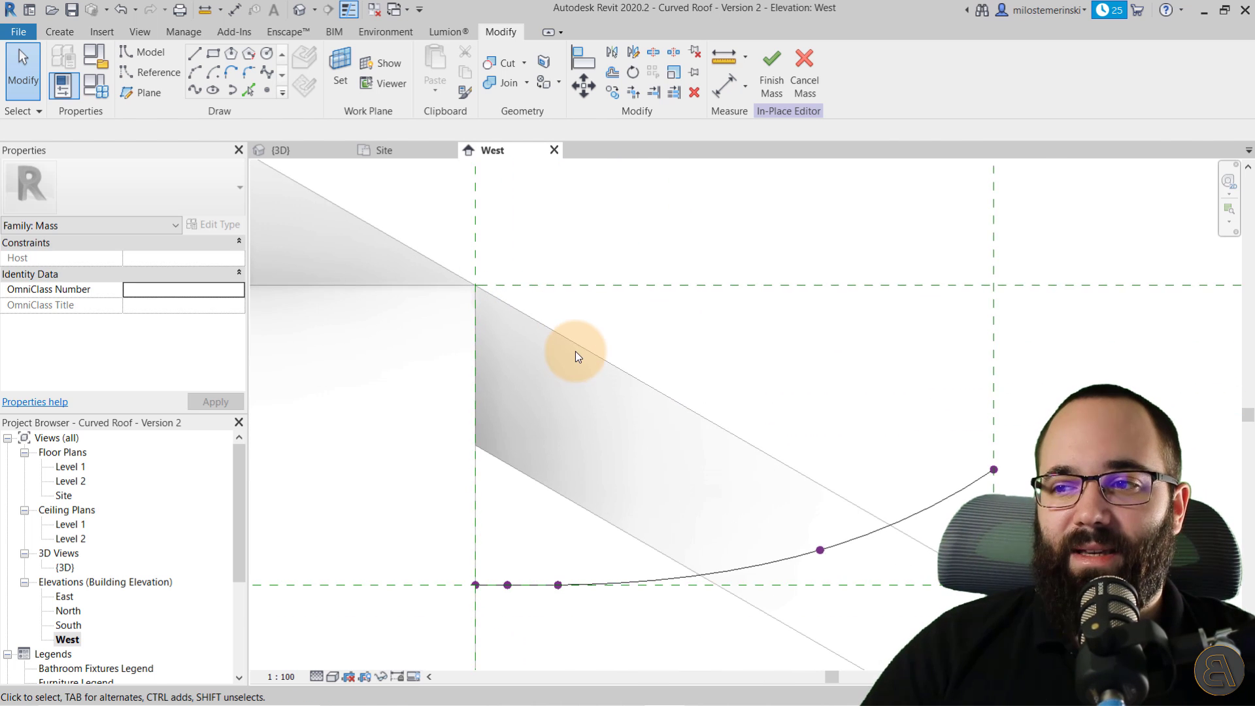
# Step: Draw a short three-point spline on reference plane A3 along the upper horizontal roof edge, ending exactly at the roof corner
pyautogui.scroll(1, 552, 329)
pyautogui.scroll(2, 446, 275)
pyautogui.scroll(3, 431, 259)
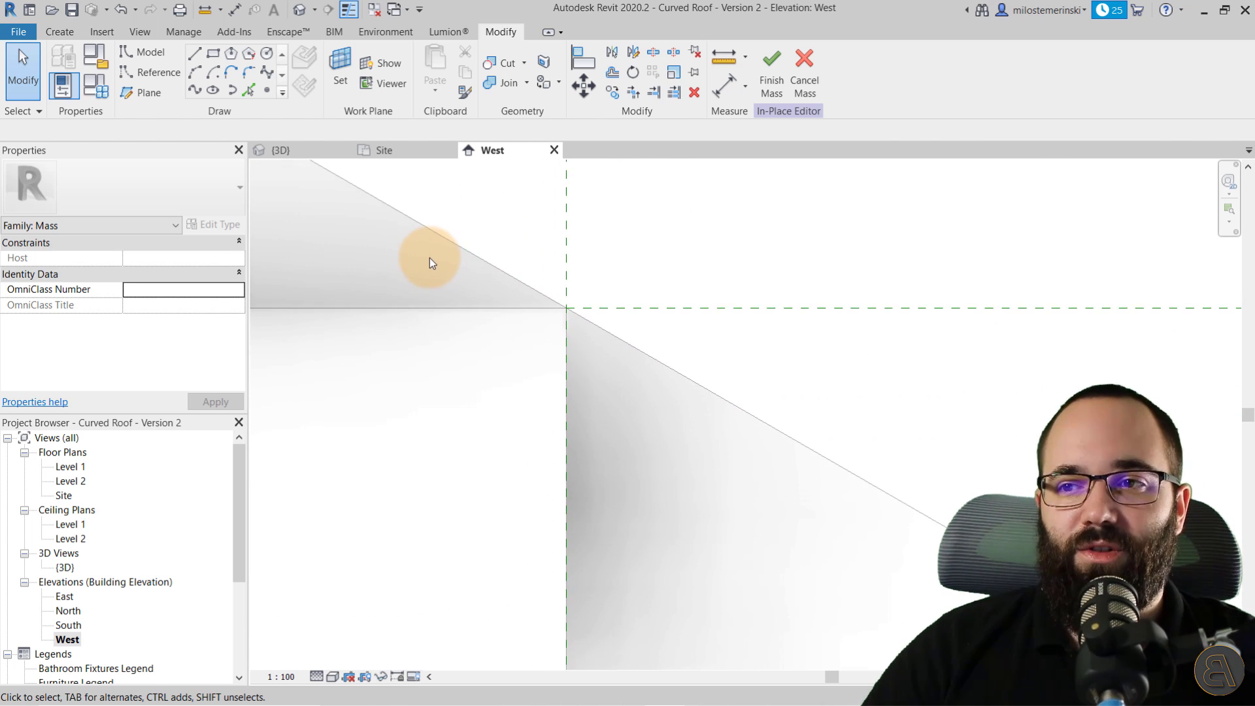
pyautogui.press('l')
pyautogui.press('i')
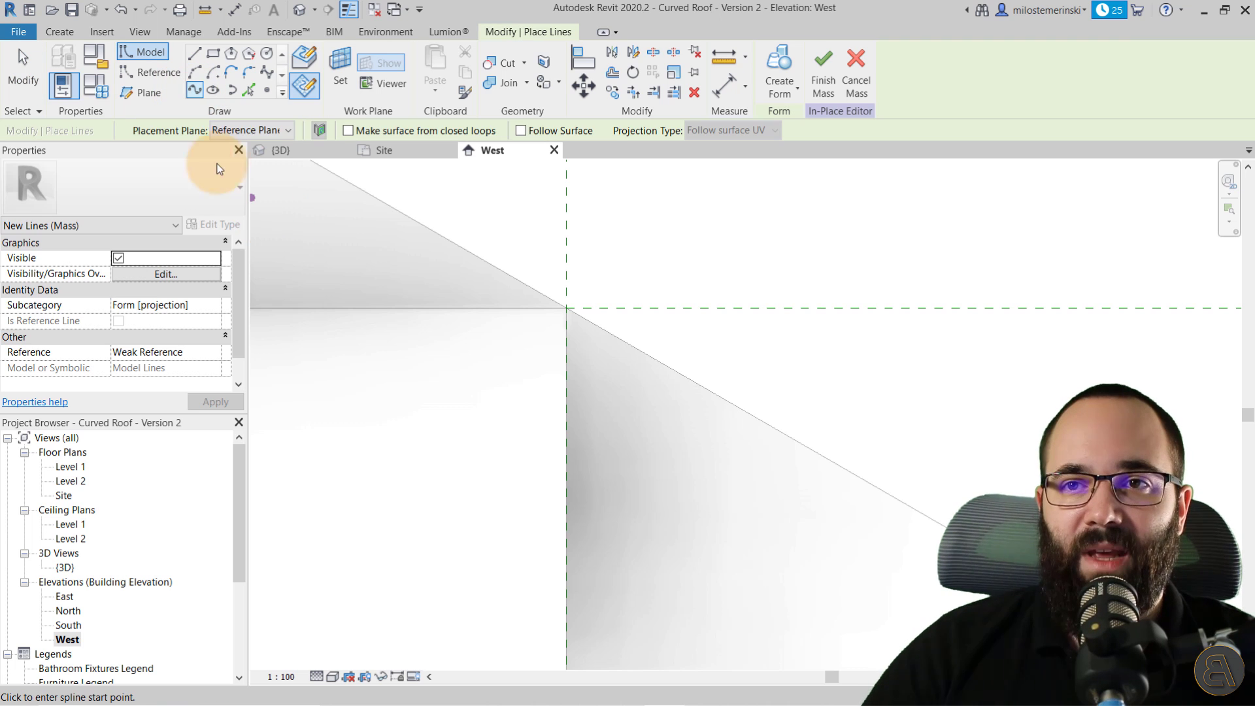
pyautogui.click(256, 131)
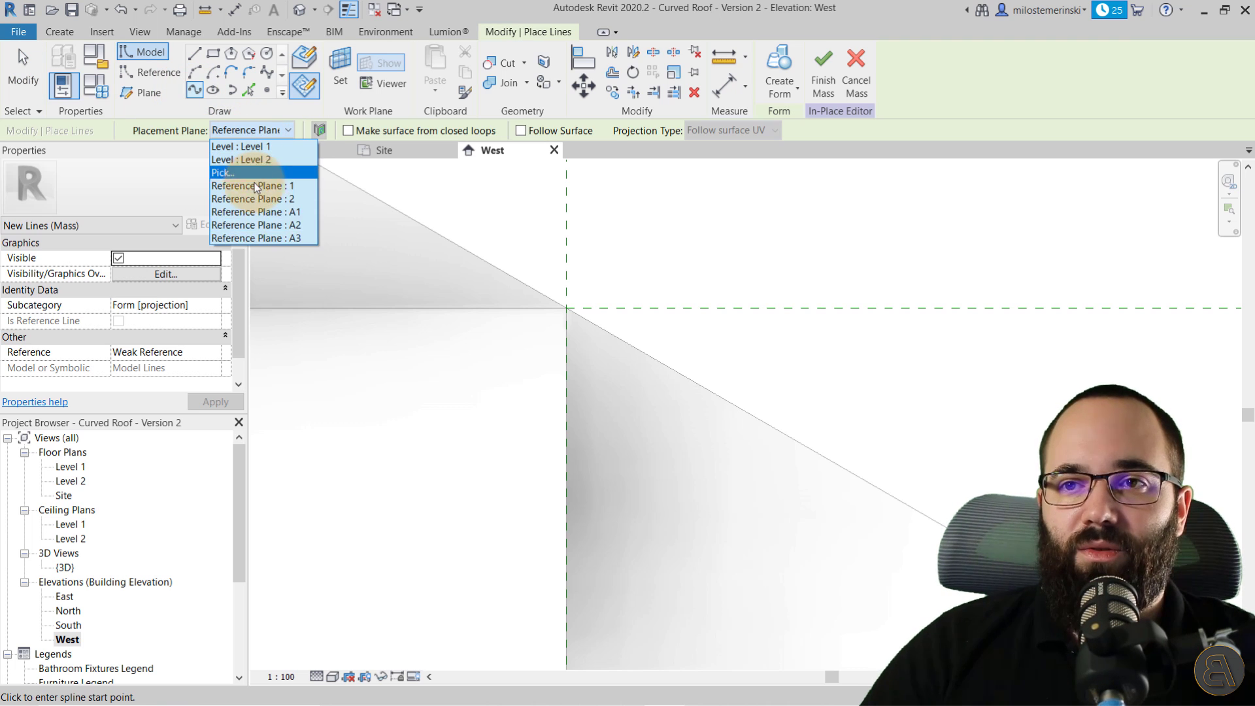
pyautogui.click(227, 239)
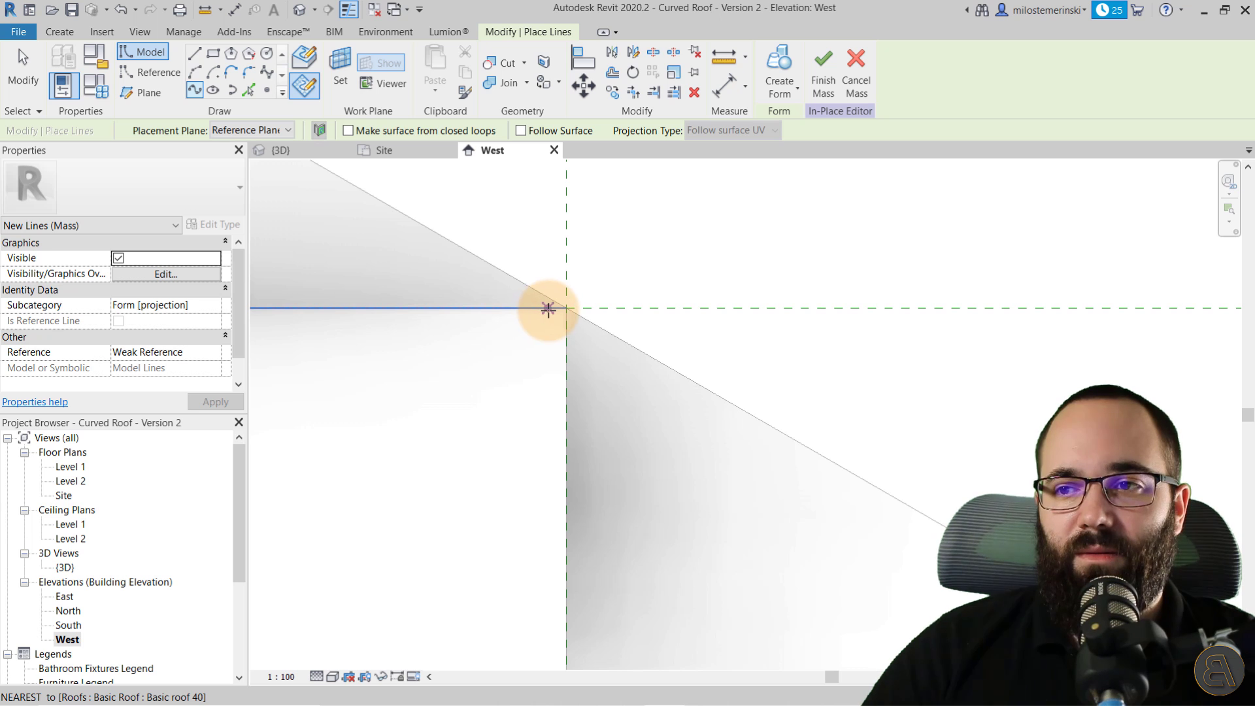
pyautogui.click(548, 310)
pyautogui.scroll(3, 564, 310)
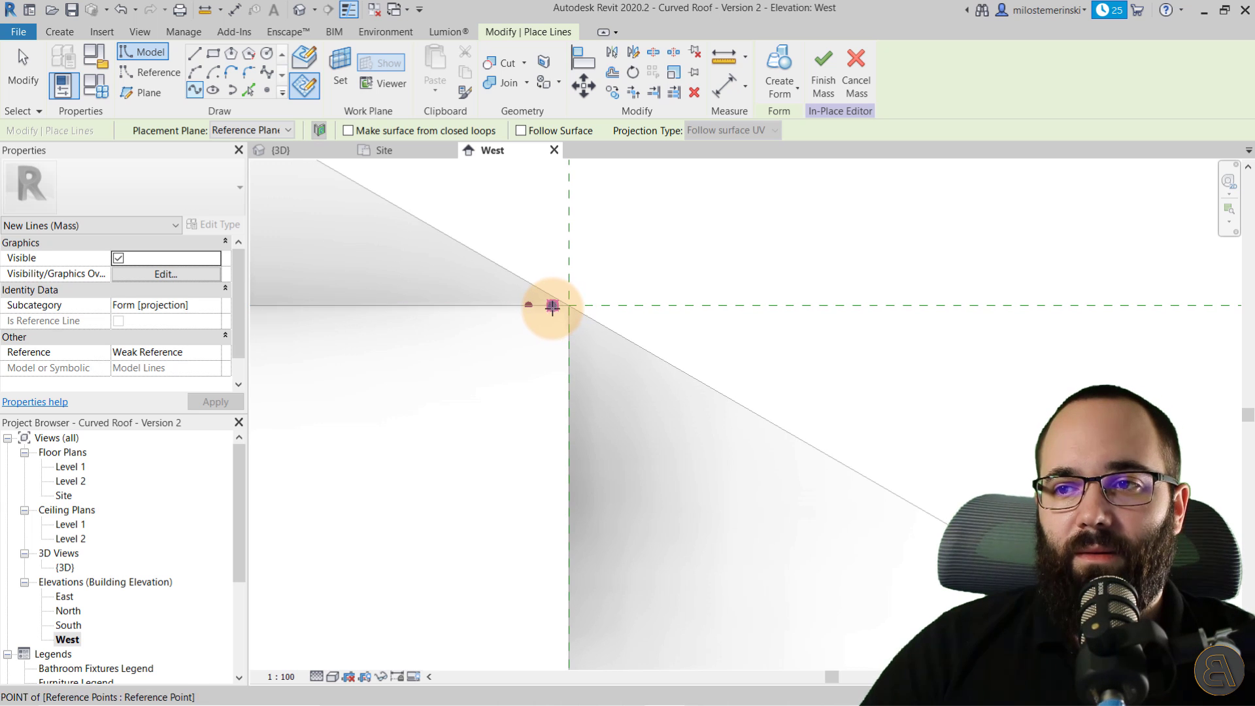
pyautogui.click(567, 305)
pyautogui.click(390, 193)
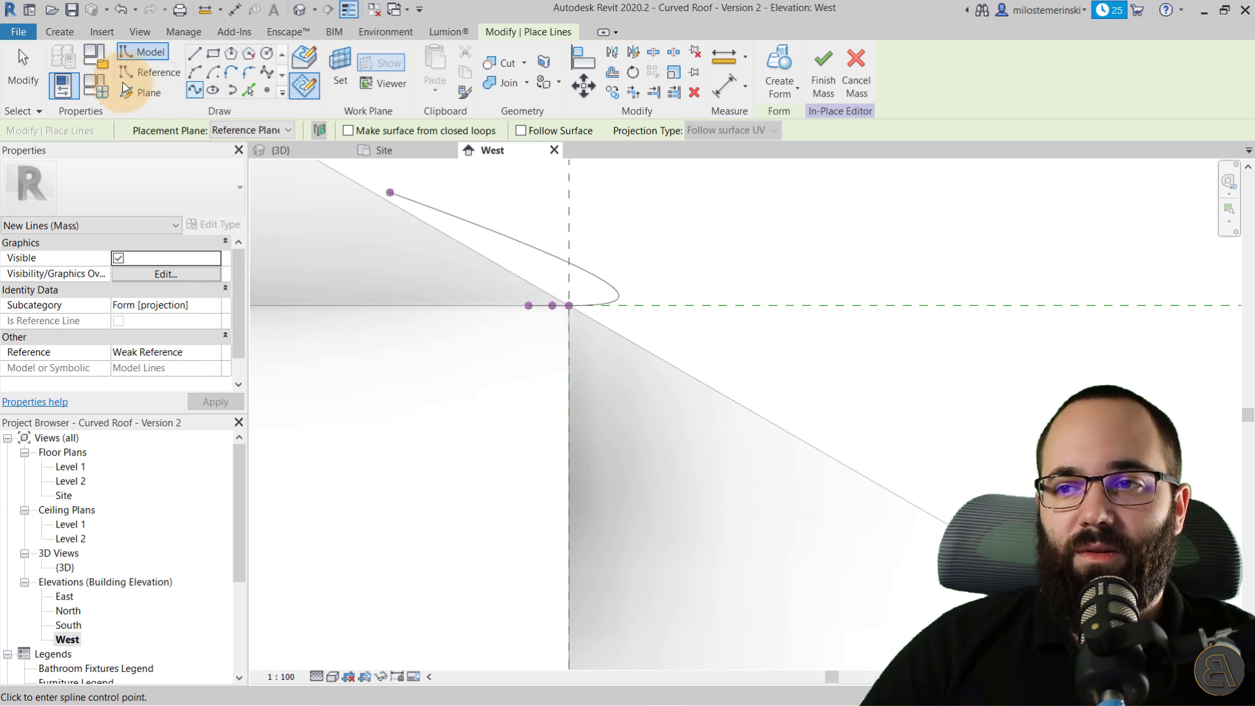
pyautogui.click(34, 74)
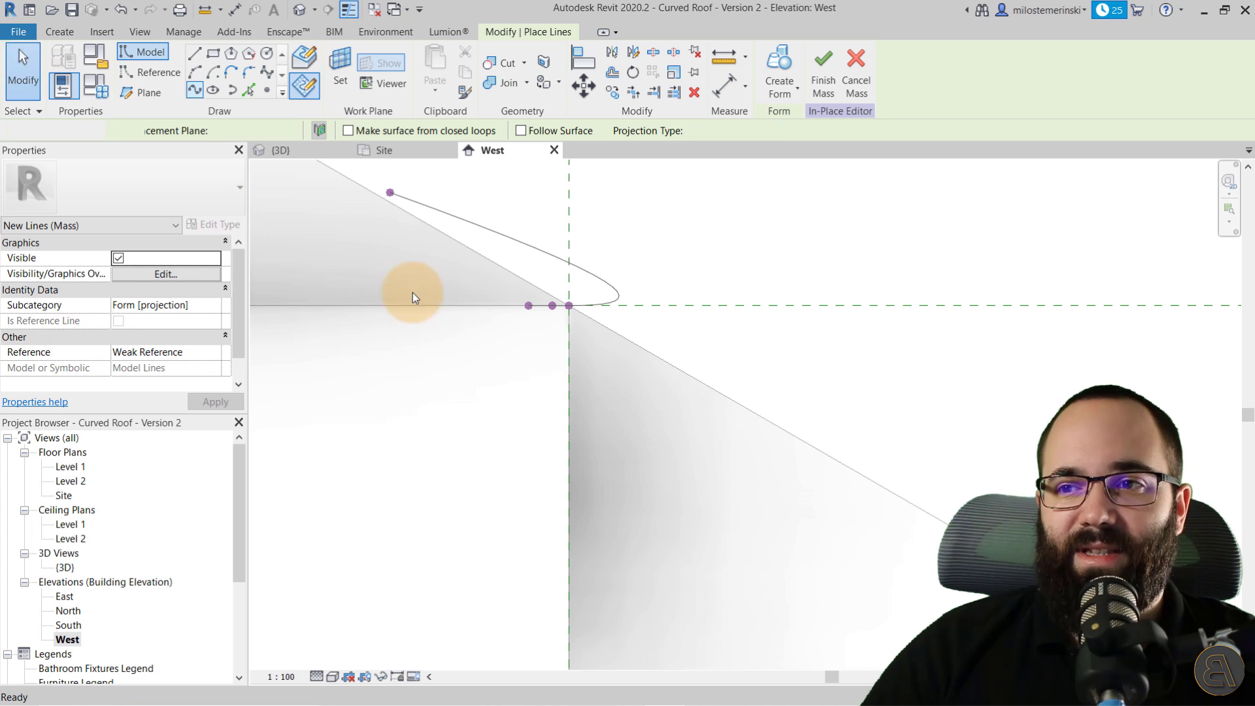
# Step: Move the short spline's middle and outer control points closer to the roof corner along the horizontal edge
pyautogui.click(530, 305)
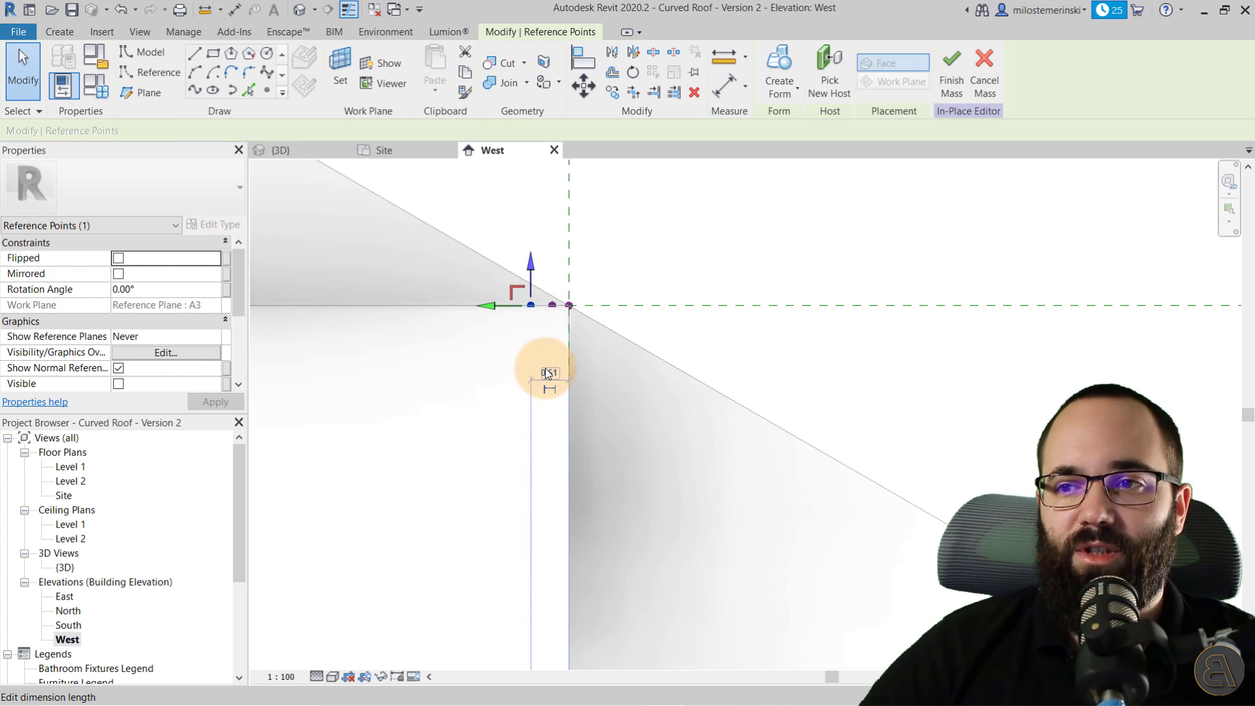
pyautogui.scroll(1, 536, 320)
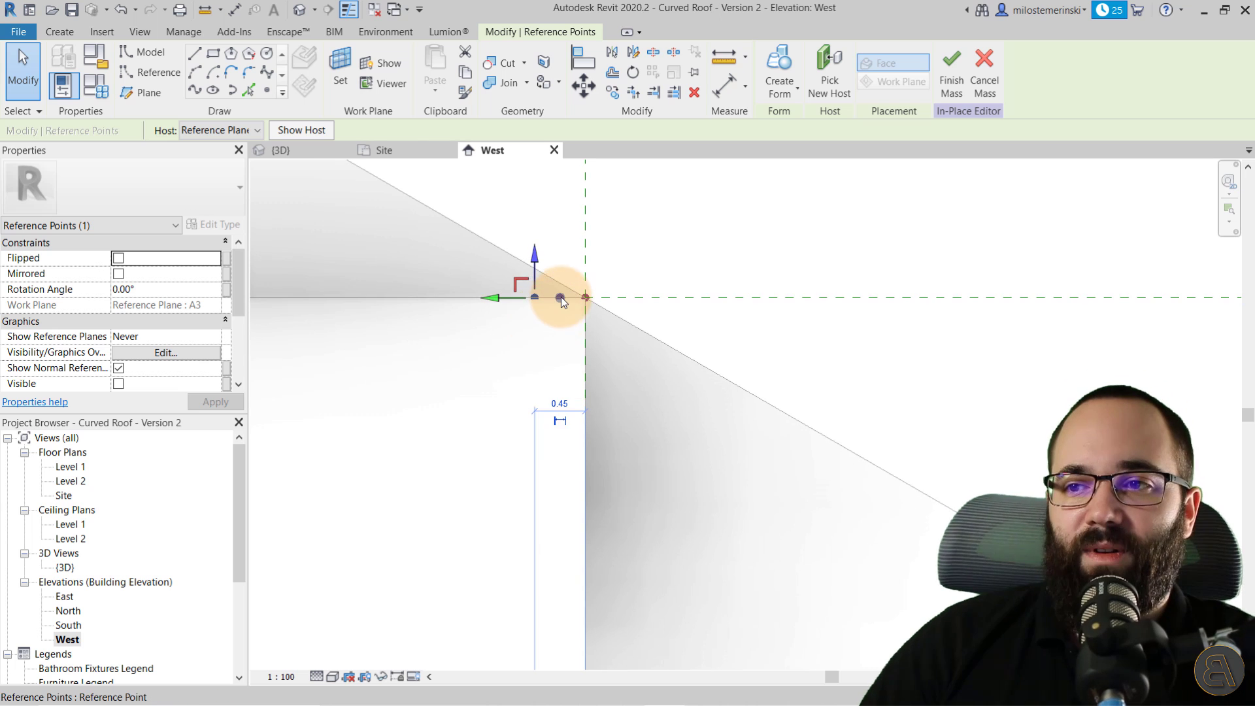
pyautogui.moveTo(561, 296); pyautogui.dragTo(544, 326)
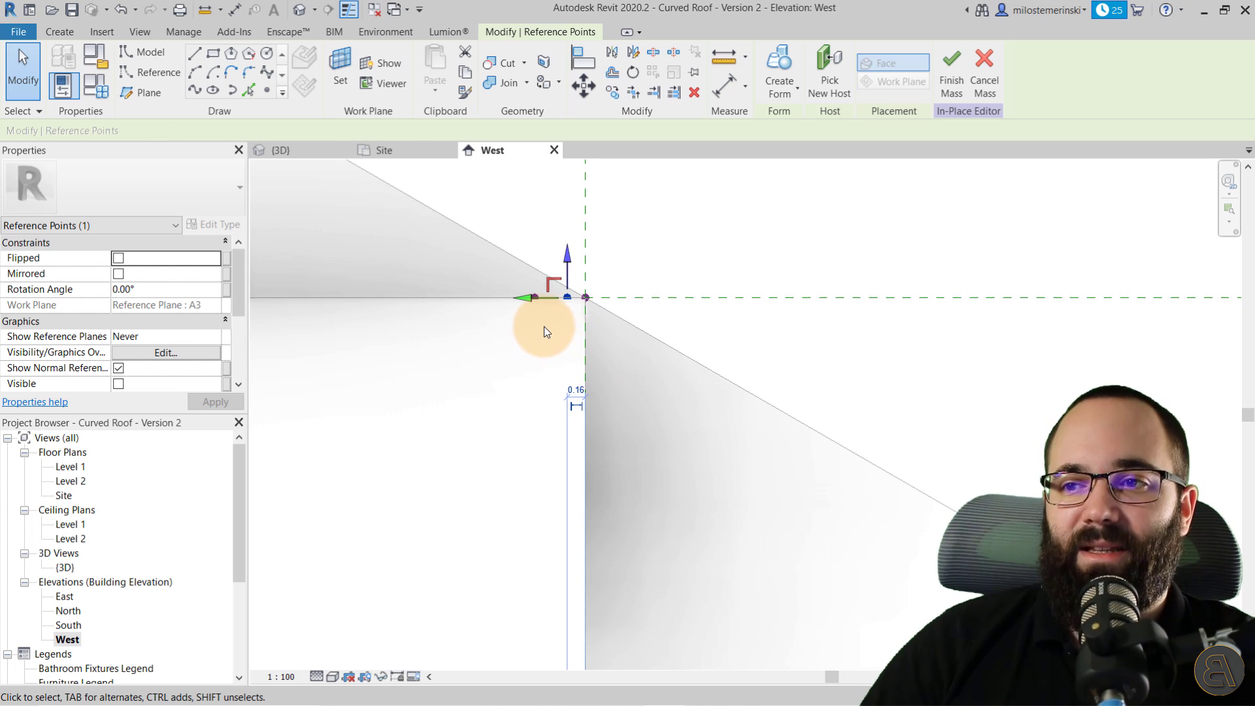
pyautogui.click(541, 320)
pyautogui.click(535, 298)
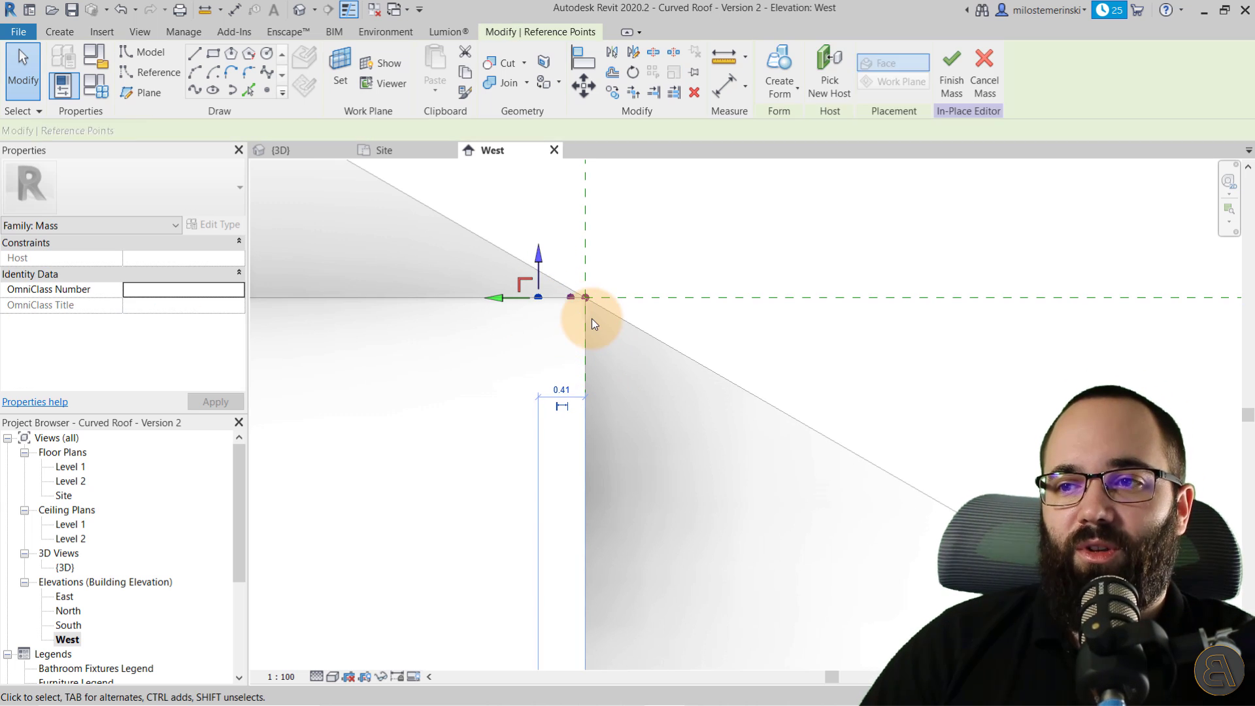
pyautogui.press('Right')
pyautogui.press('Right')
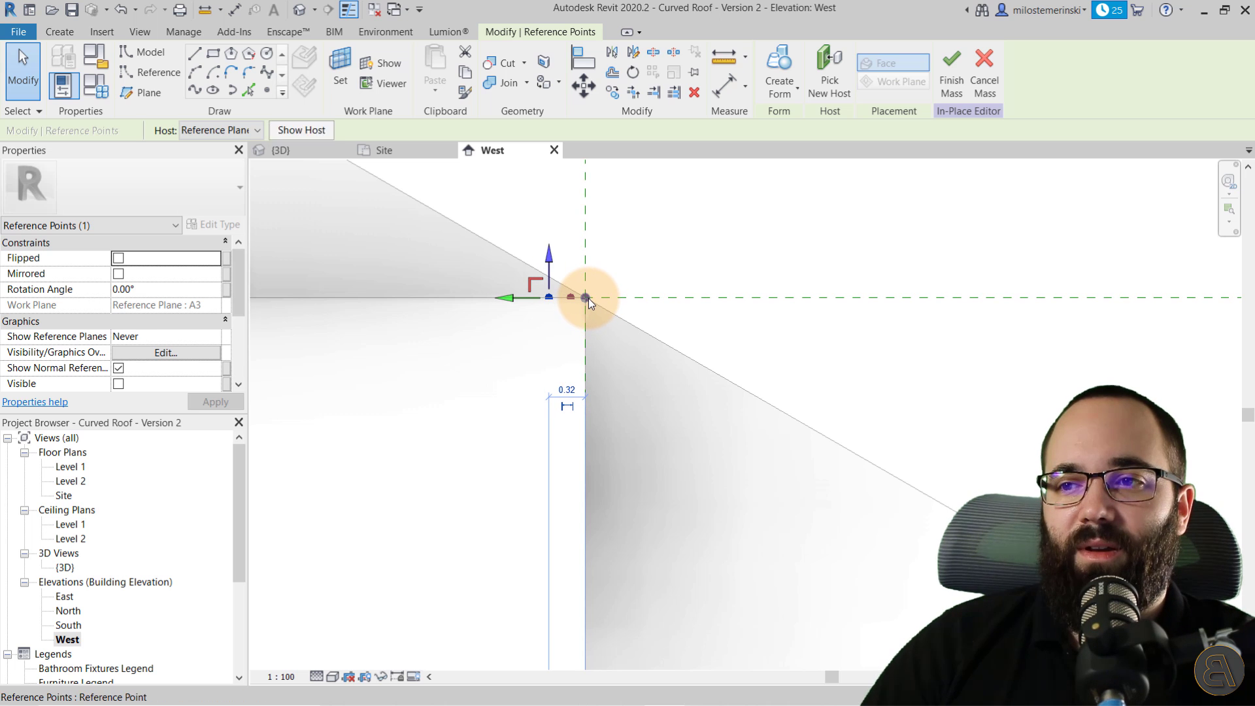
pyautogui.press('Right')
pyautogui.click(606, 318)
# Step: Create a mass form from the three corner splines, working in the 3D view, and finish the mass
pyautogui.click(332, 152)
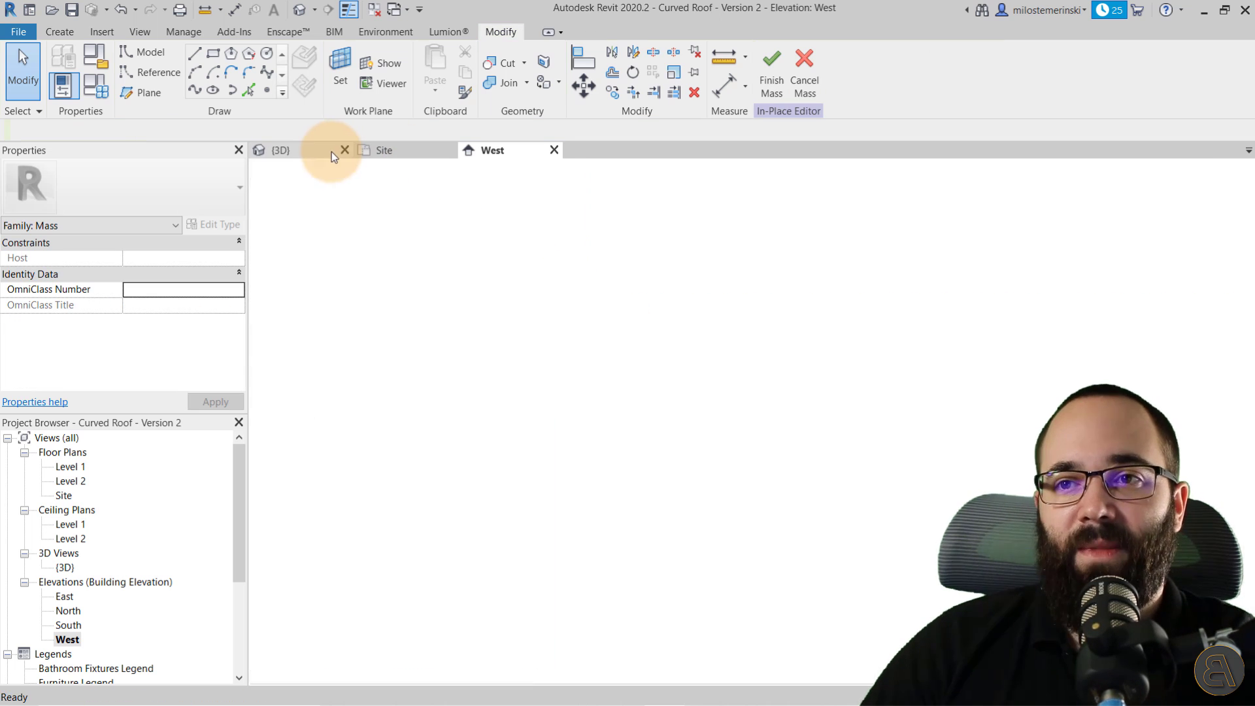
pyautogui.keyDown('shift'); pyautogui.moveTo(555, 325); pyautogui.dragTo(614, 518, button='middle'); pyautogui.keyUp('shift')
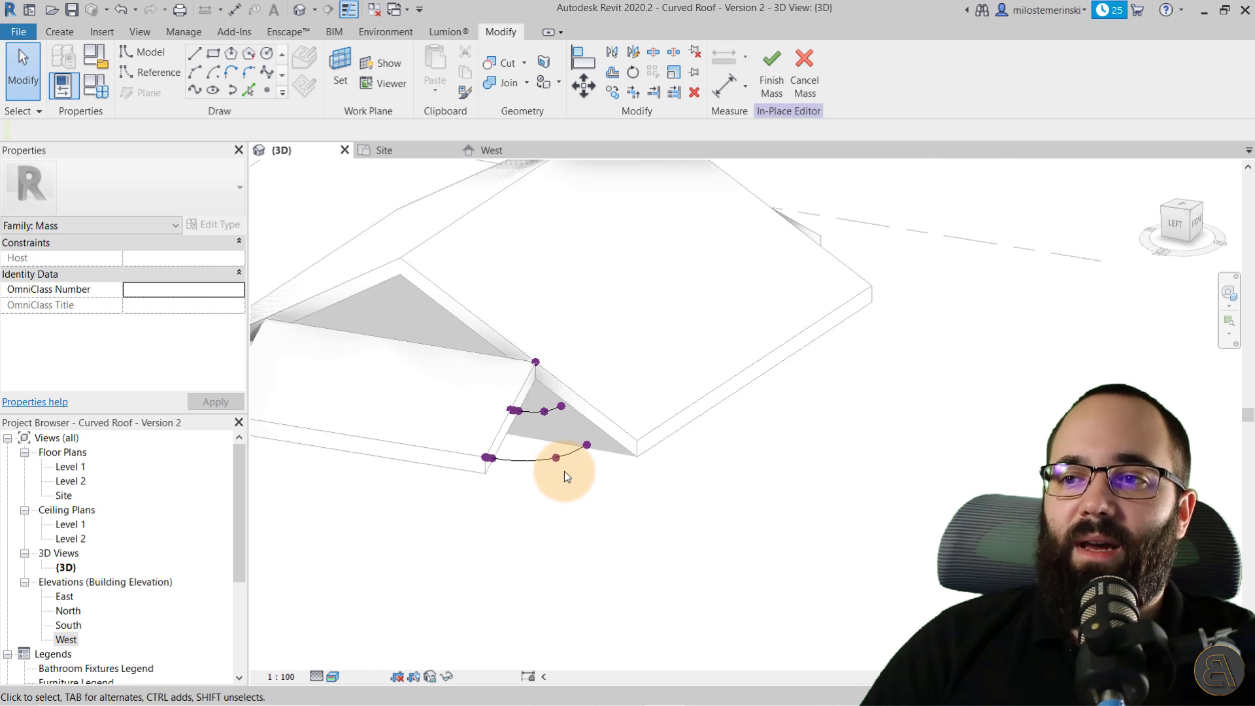
pyautogui.scroll(2, 563, 470)
pyautogui.click(511, 379)
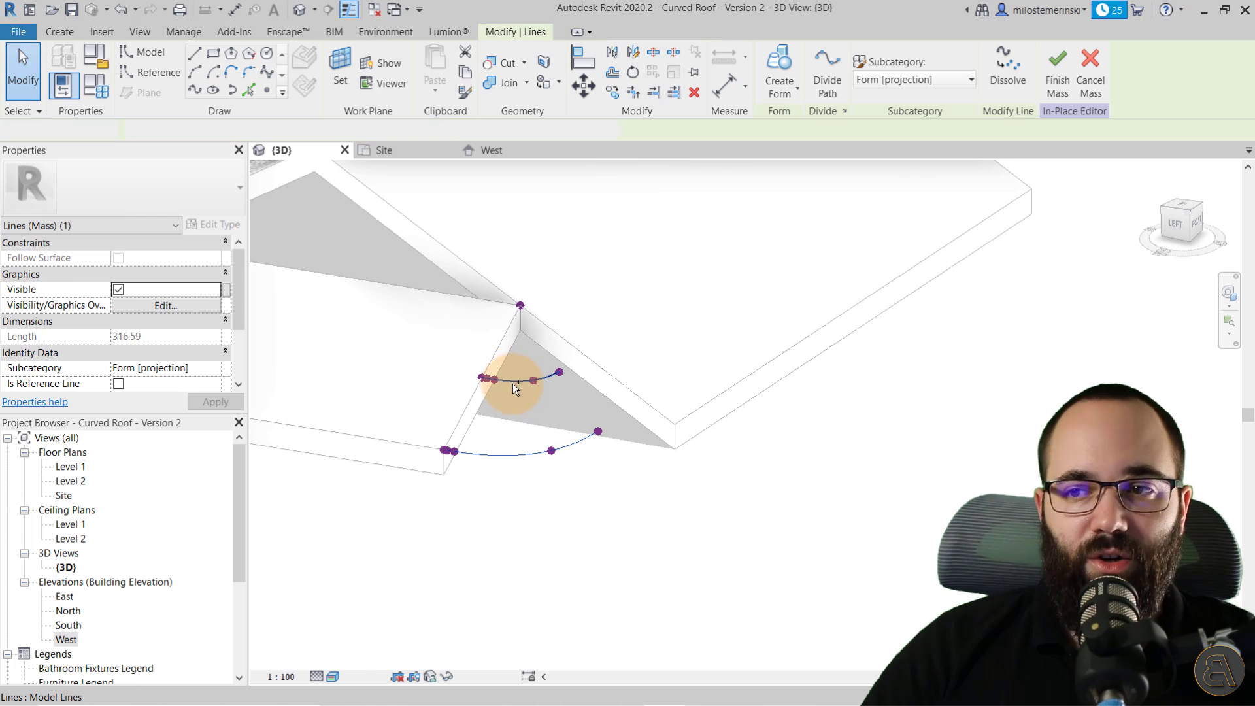
pyautogui.keyDown('ctrl'); pyautogui.click(513, 383); pyautogui.keyUp('ctrl')
pyautogui.scroll(8, 513, 300)
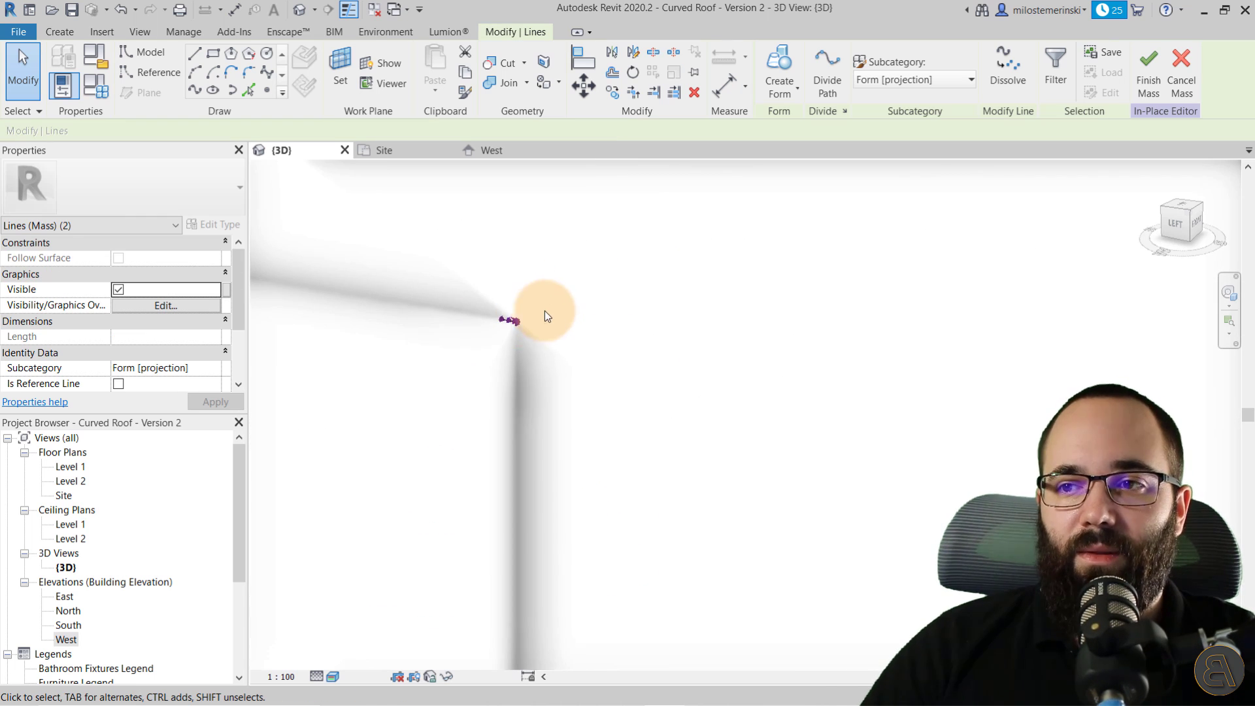
pyautogui.scroll(6, 524, 328)
pyautogui.scroll(-4, 490, 281)
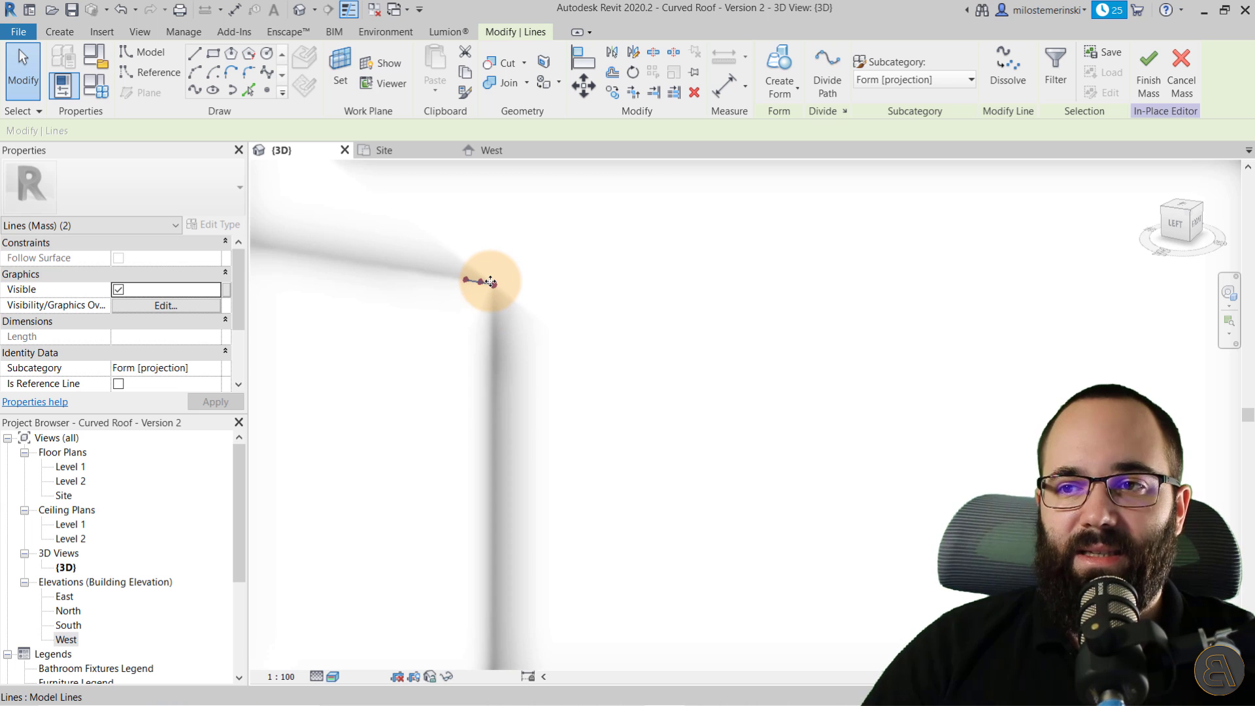
pyautogui.keyDown('ctrl'); pyautogui.click(490, 283); pyautogui.keyUp('ctrl')
pyautogui.scroll(-5, 499, 284)
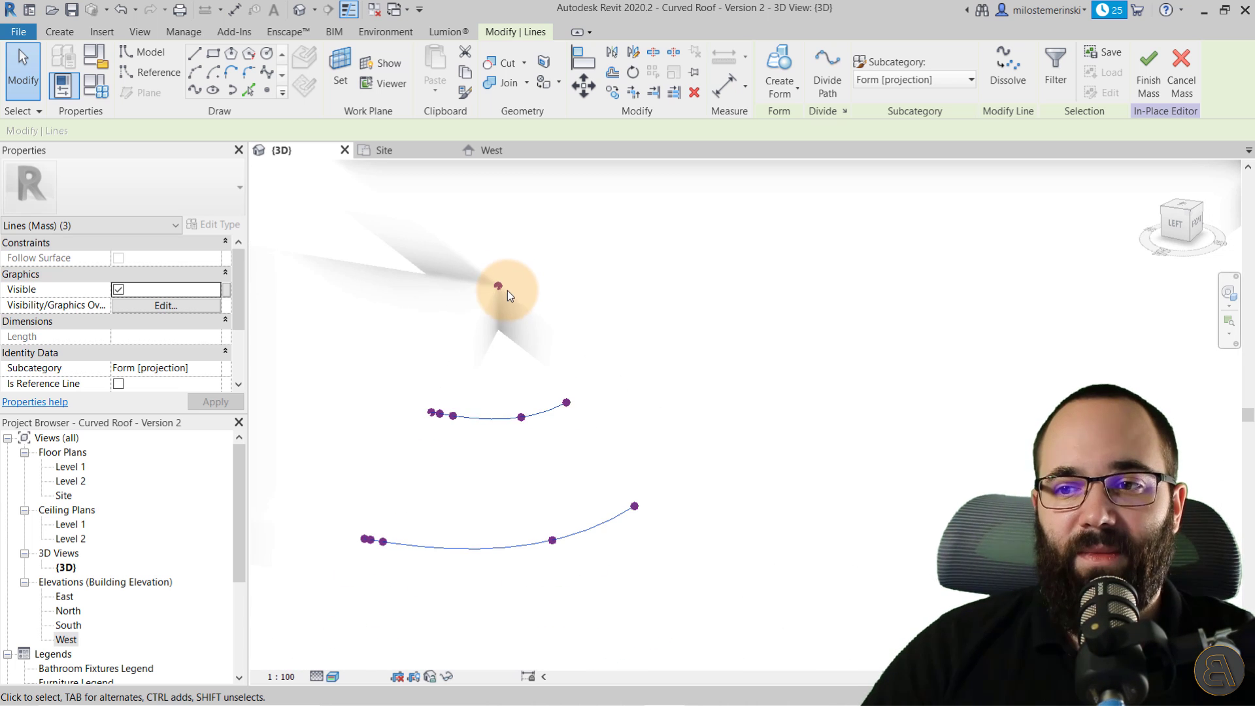
pyautogui.click(779, 64)
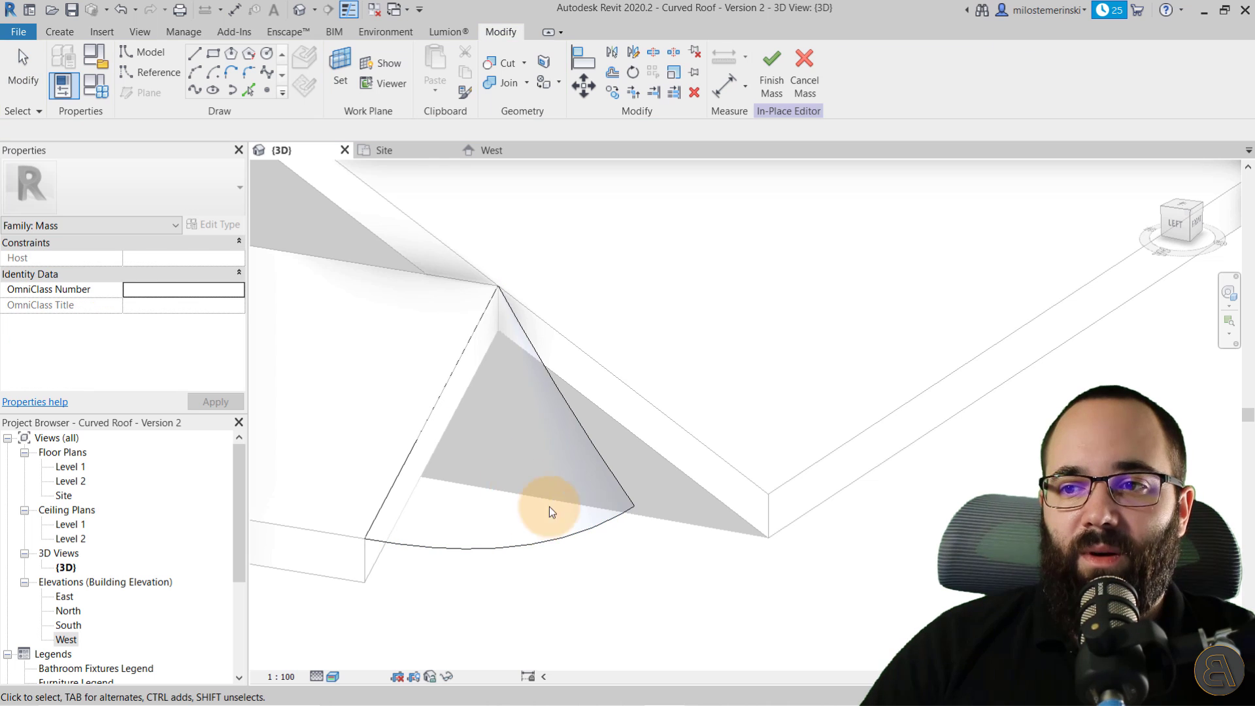
pyautogui.moveTo(549, 507)
pyautogui.keyDown('shift'); pyautogui.mouseDown(button='middle')
pyautogui.moveTo(571, 527)
pyautogui.moveTo(574, 440)
pyautogui.moveTo(647, 342)
pyautogui.moveTo(736, 323)
pyautogui.moveTo(742, 476)
pyautogui.moveTo(628, 585)
pyautogui.moveTo(610, 565)
pyautogui.moveTo(682, 494)
pyautogui.moveTo(639, 495)
pyautogui.moveTo(649, 521)
pyautogui.moveTo(527, 560)
pyautogui.moveTo(580, 564)
pyautogui.mouseUp(button='middle'); pyautogui.keyUp('shift')
pyautogui.click(771, 67)
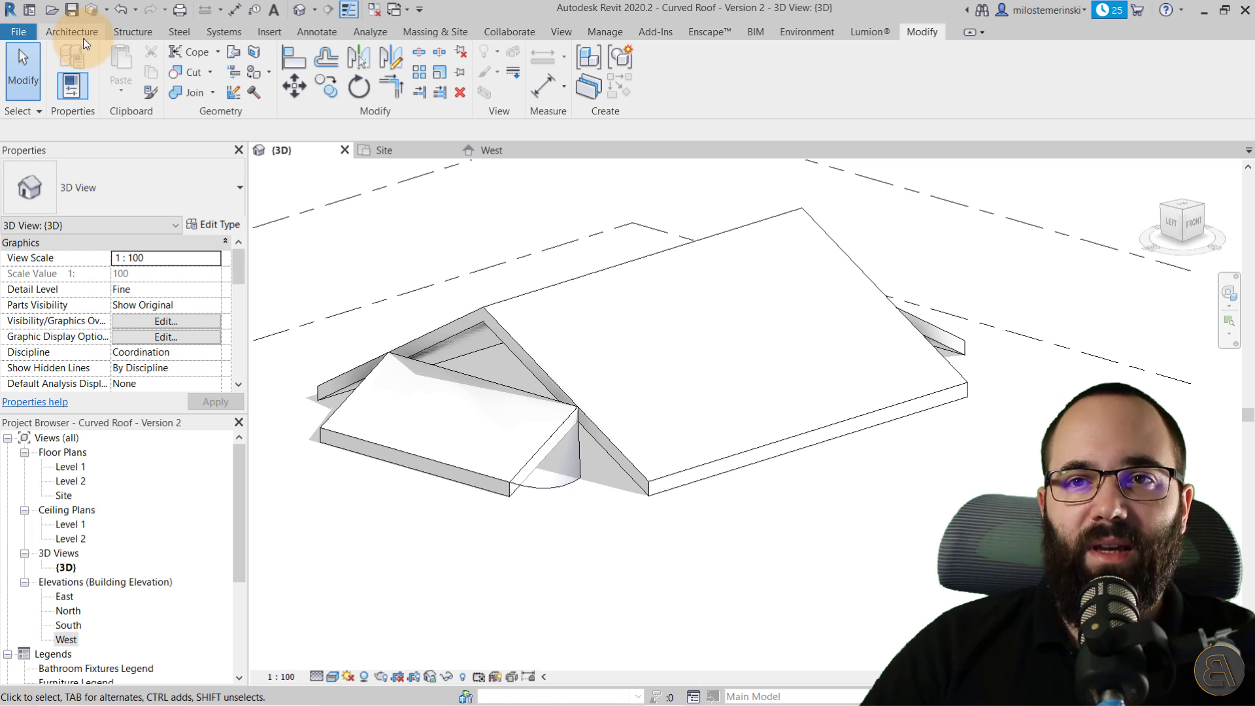
# Step: Try to create a Basic roof 40 roof by face on the curved corner mass
pyautogui.click(418, 33)
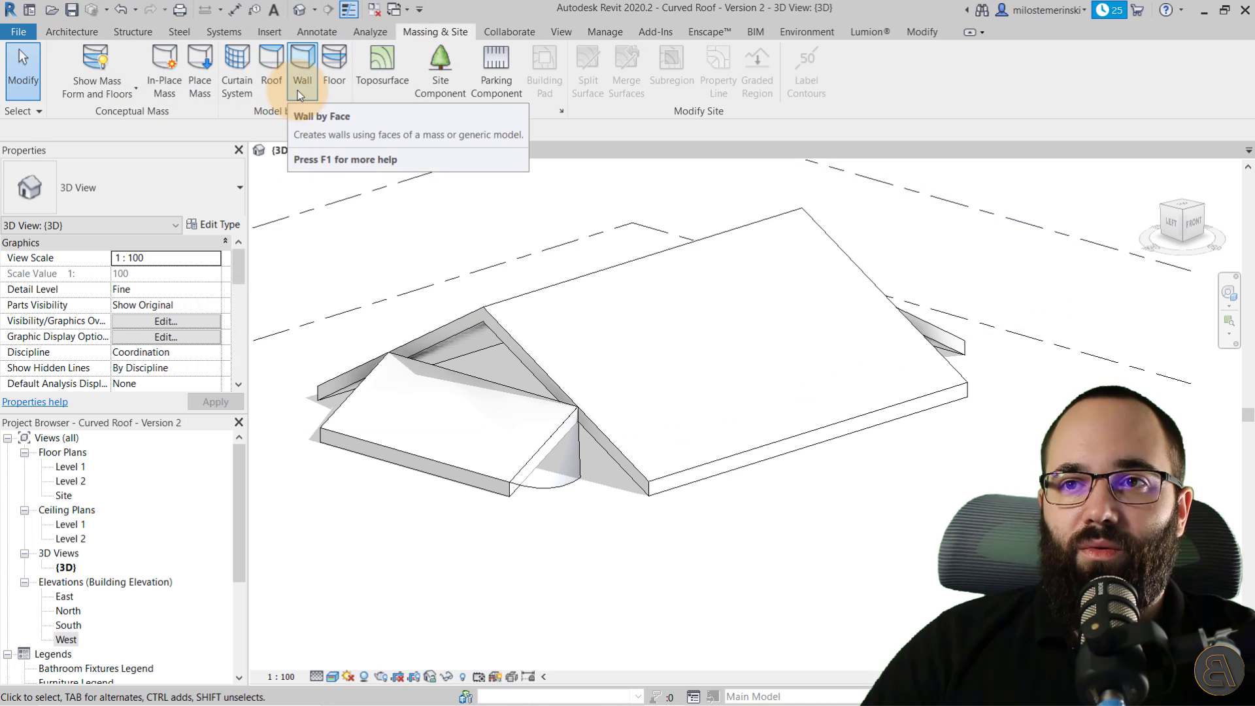
pyautogui.click(280, 92)
pyautogui.click(137, 197)
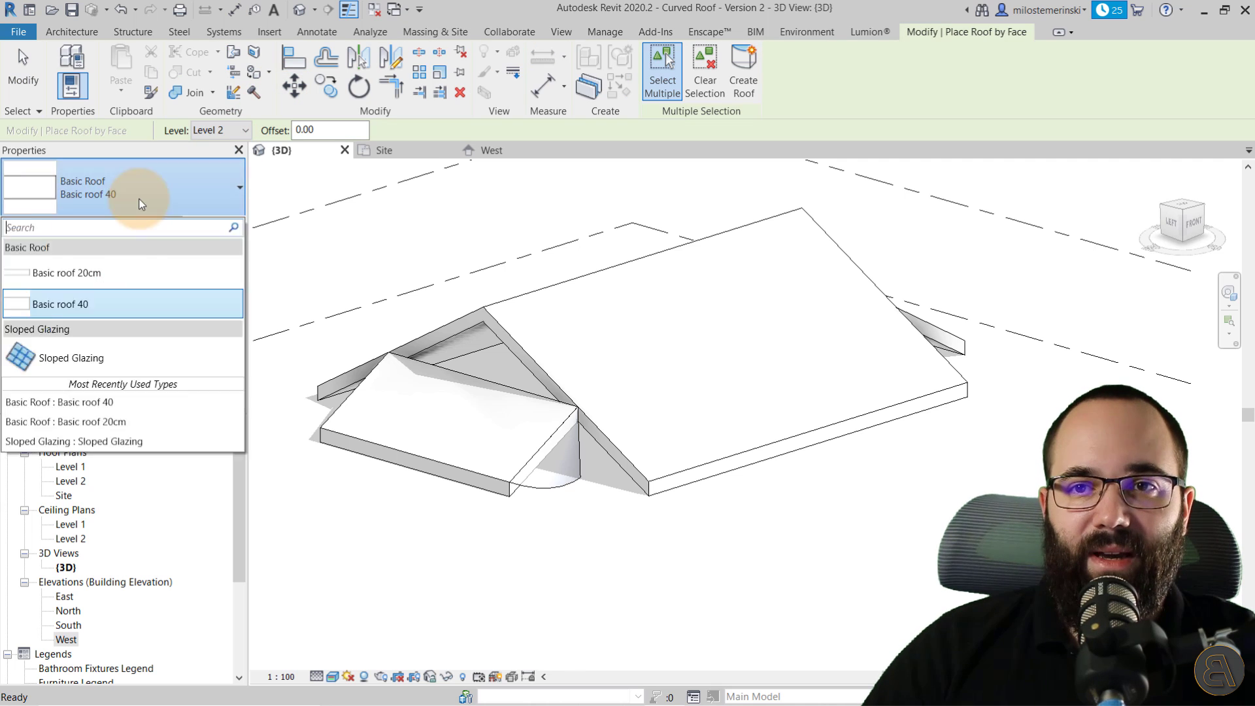
pyautogui.click(555, 483)
pyautogui.click(740, 77)
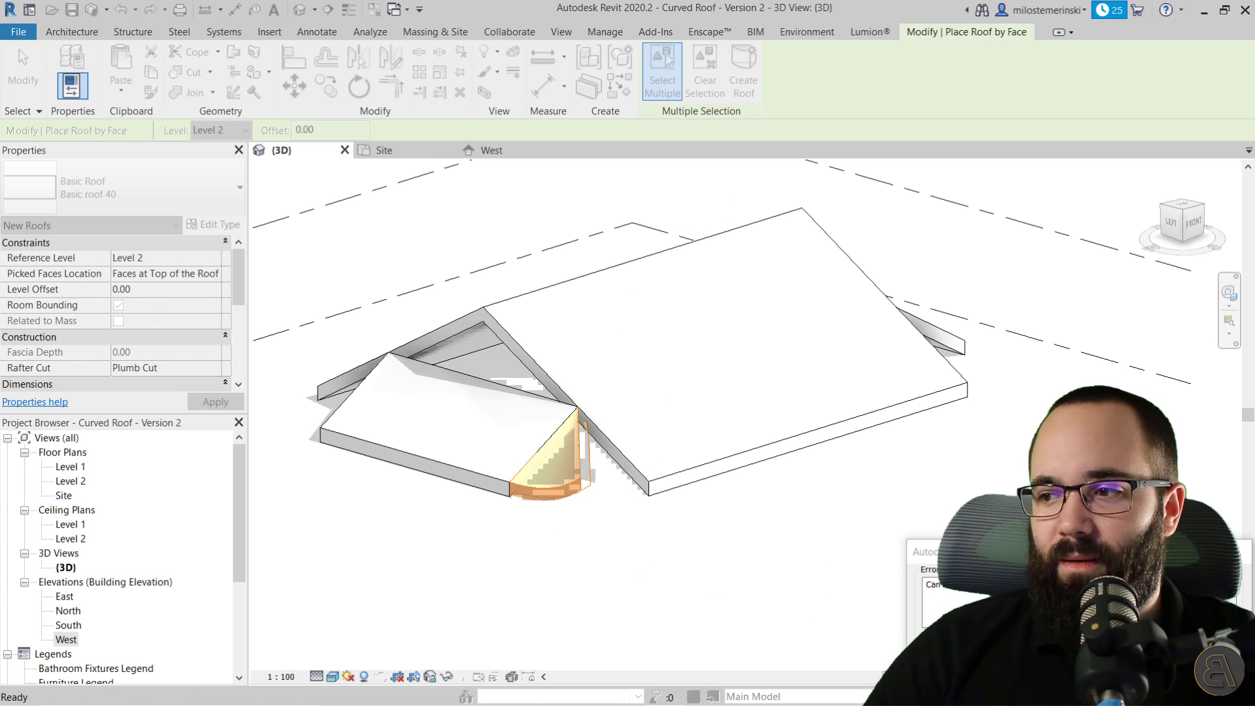
pyautogui.click(1210, 666)
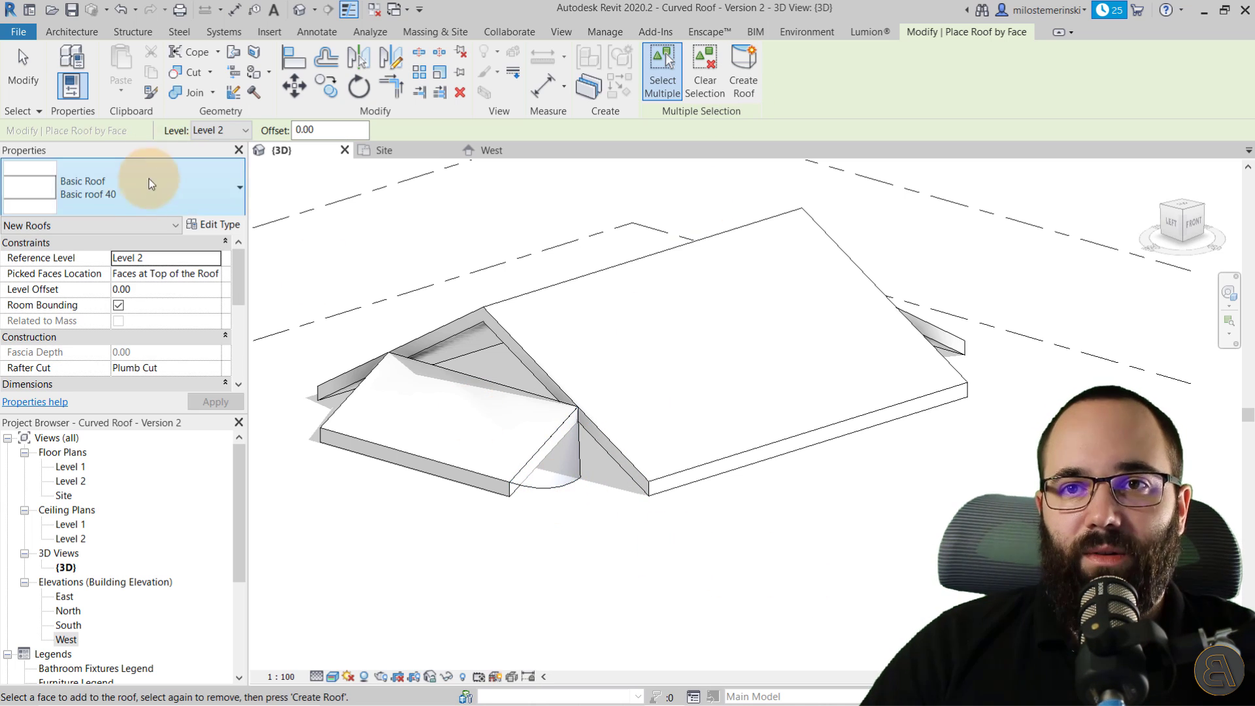
# Step: Try to create the roof by face on the corner mass with the type Basic roof 20cm
pyautogui.click(148, 178)
pyautogui.click(84, 273)
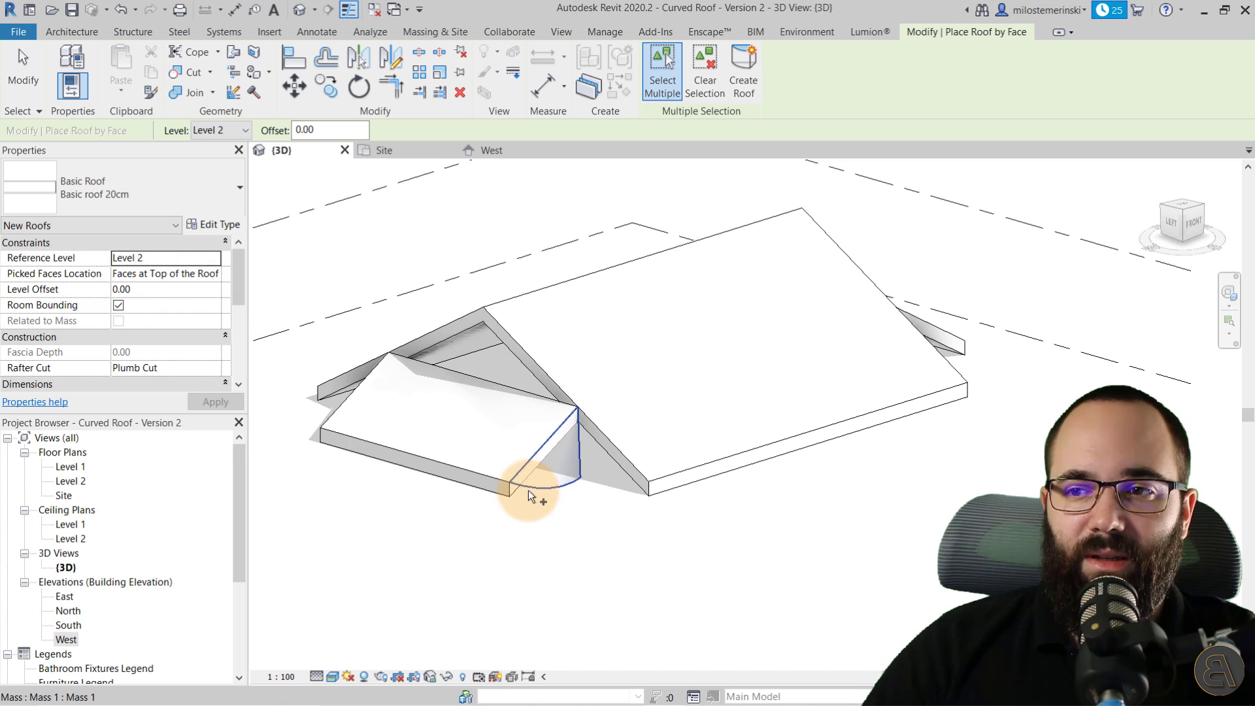
pyautogui.click(528, 489)
pyautogui.click(710, 396)
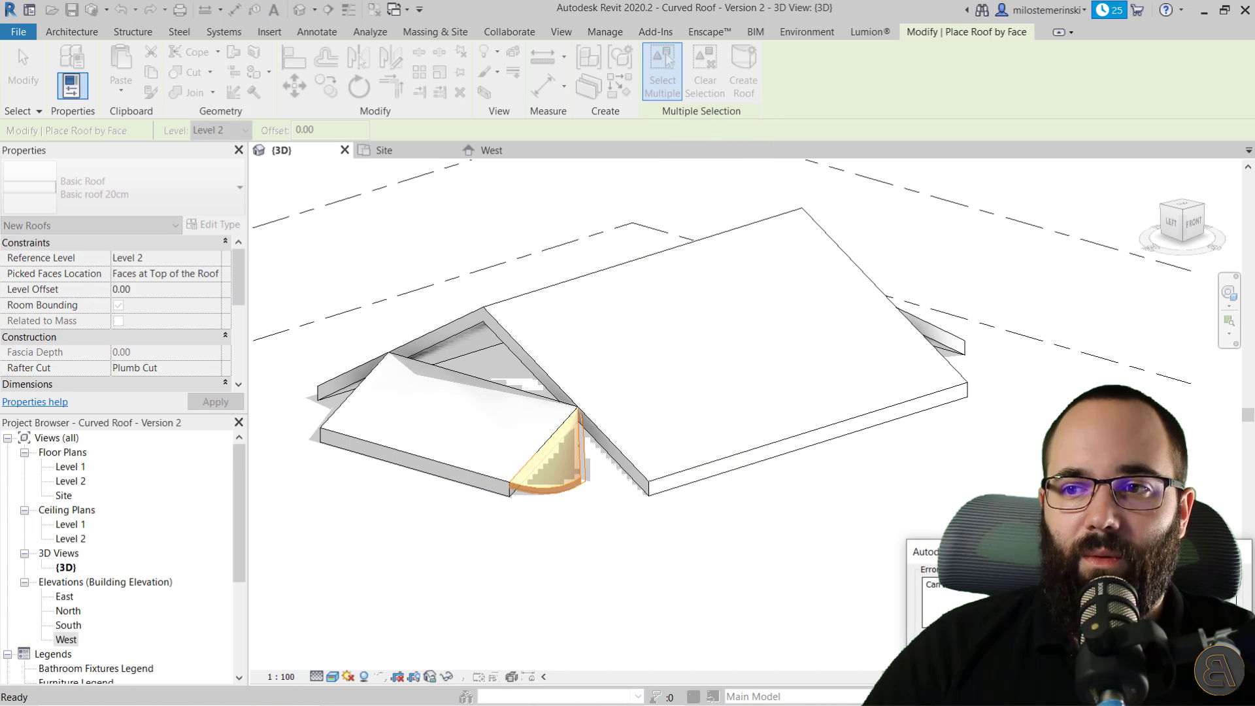
pyautogui.click(1208, 669)
pyautogui.keyDown('shift'); pyautogui.moveTo(451, 564); pyautogui.dragTo(499, 406, button='middle'); pyautogui.keyUp('shift')
pyautogui.scroll(2, 530, 468)
pyautogui.press('Escape')
# Step: Open the curved corner mass for in-place editing and turn on X-Ray for its form
pyautogui.click(566, 503)
pyautogui.scroll(7, 541, 443)
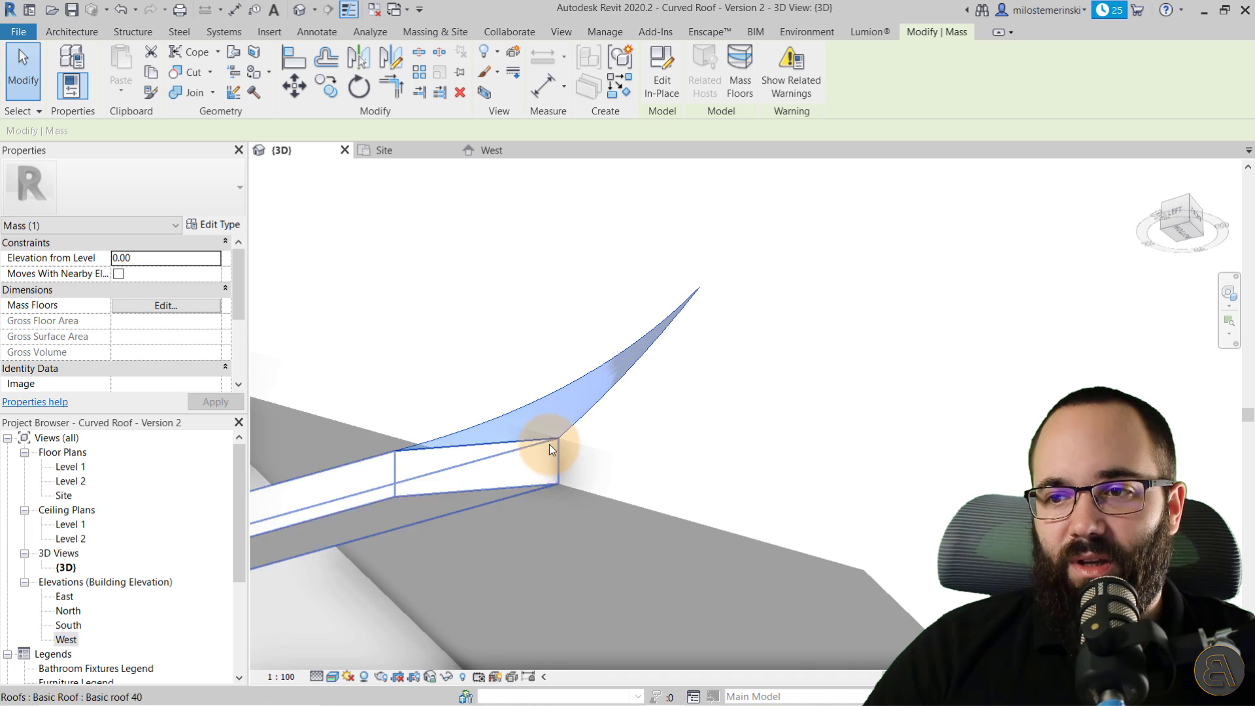
pyautogui.scroll(-12, 595, 434)
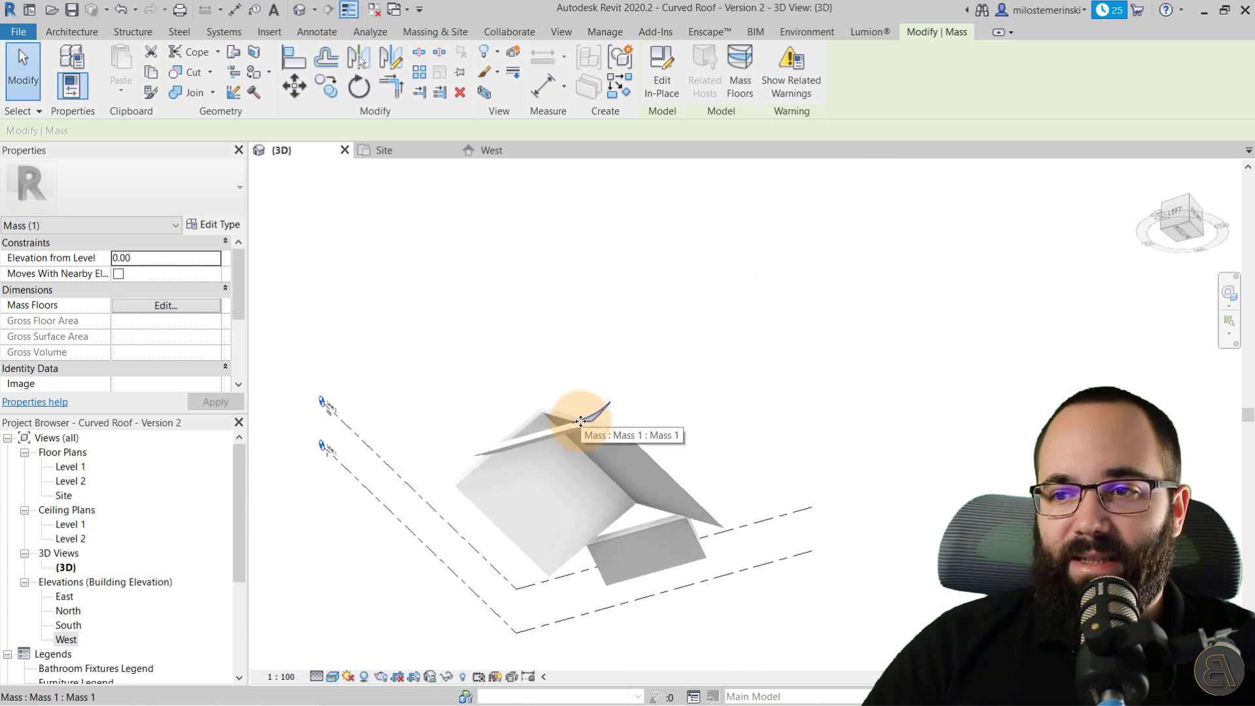
pyautogui.keyDown('shift'); pyautogui.moveTo(581, 412); pyautogui.dragTo(712, 680, button='middle'); pyautogui.keyUp('shift')
pyautogui.scroll(3, 593, 375)
pyautogui.click(662, 92)
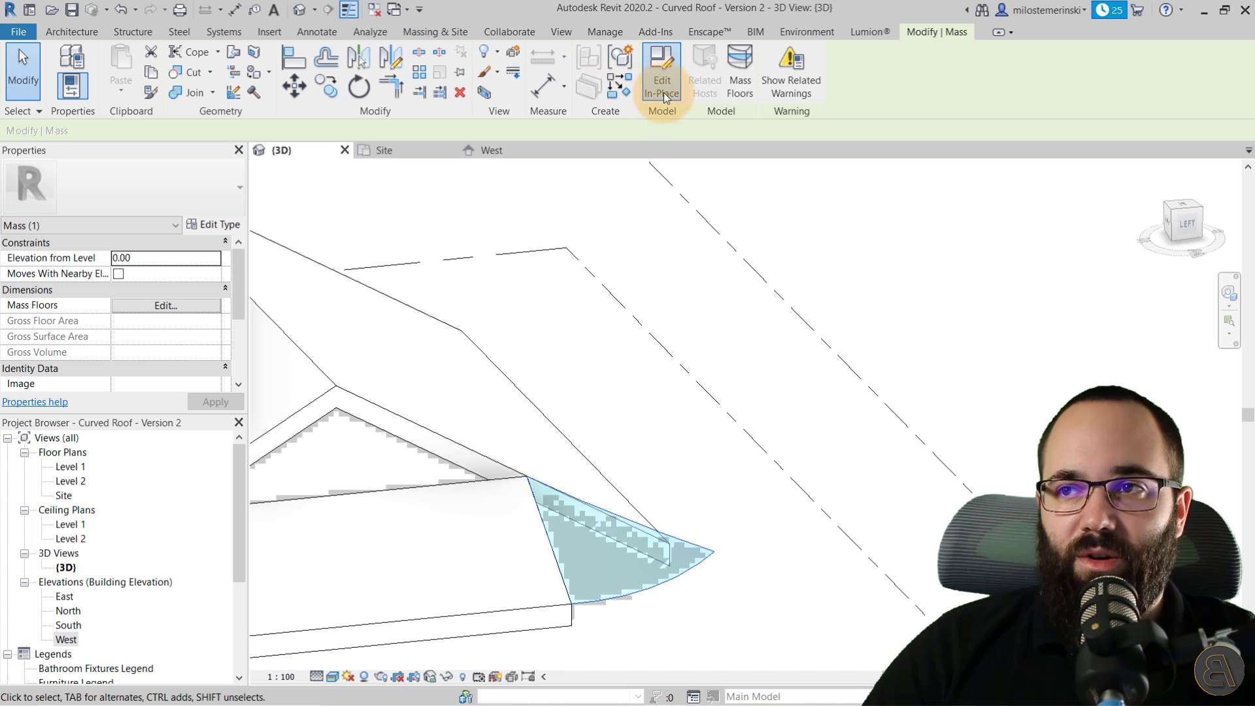
pyautogui.scroll(4, 533, 486)
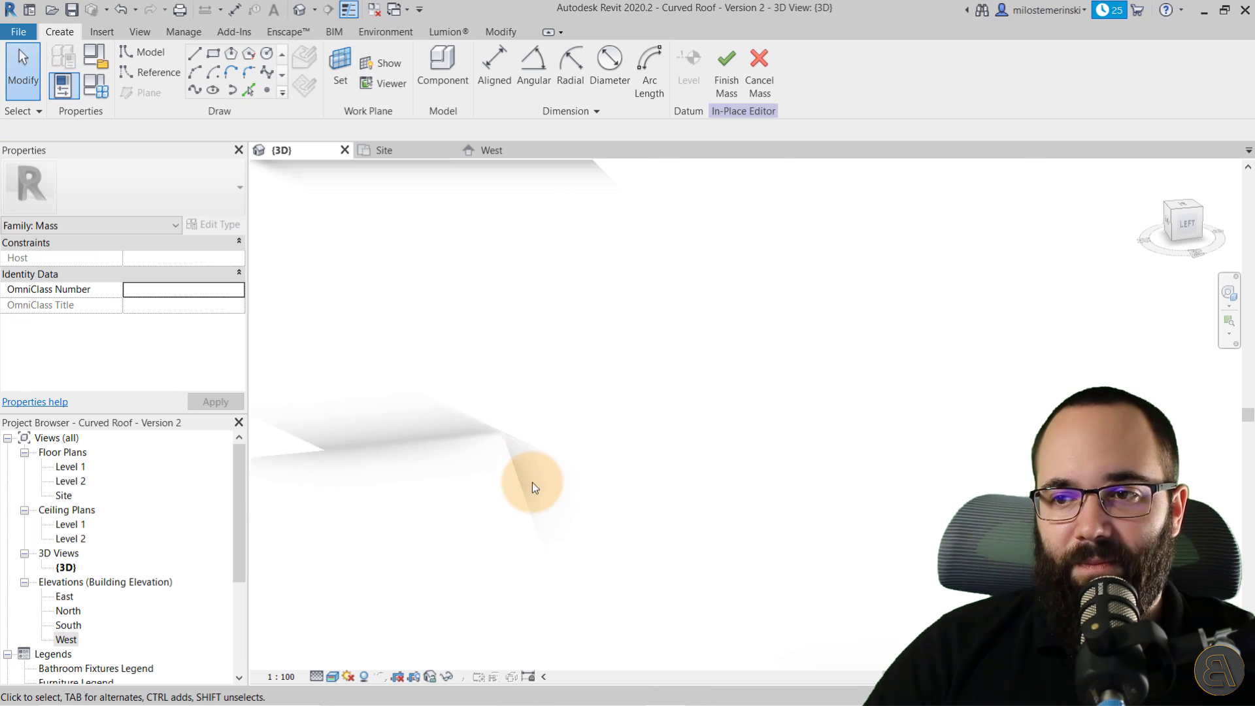
pyautogui.click(531, 441)
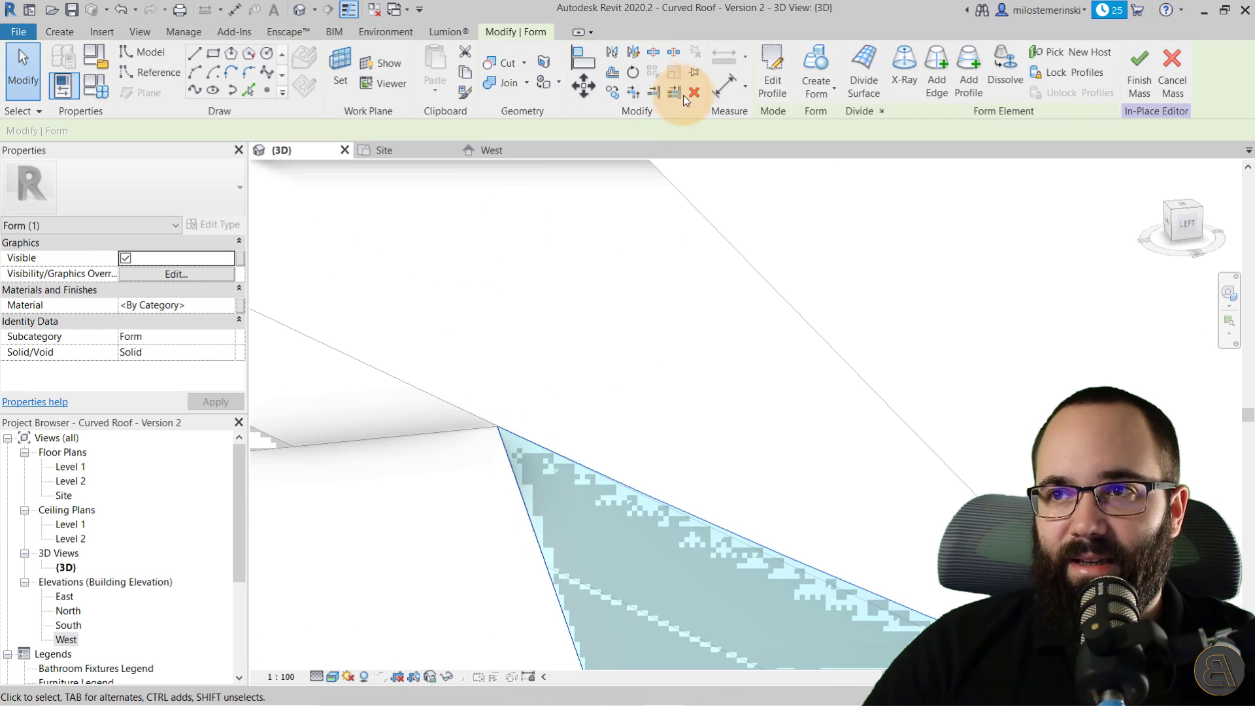
pyautogui.click(902, 77)
pyautogui.moveTo(497, 426); pyautogui.dragTo(488, 363)
pyautogui.press('Escape')
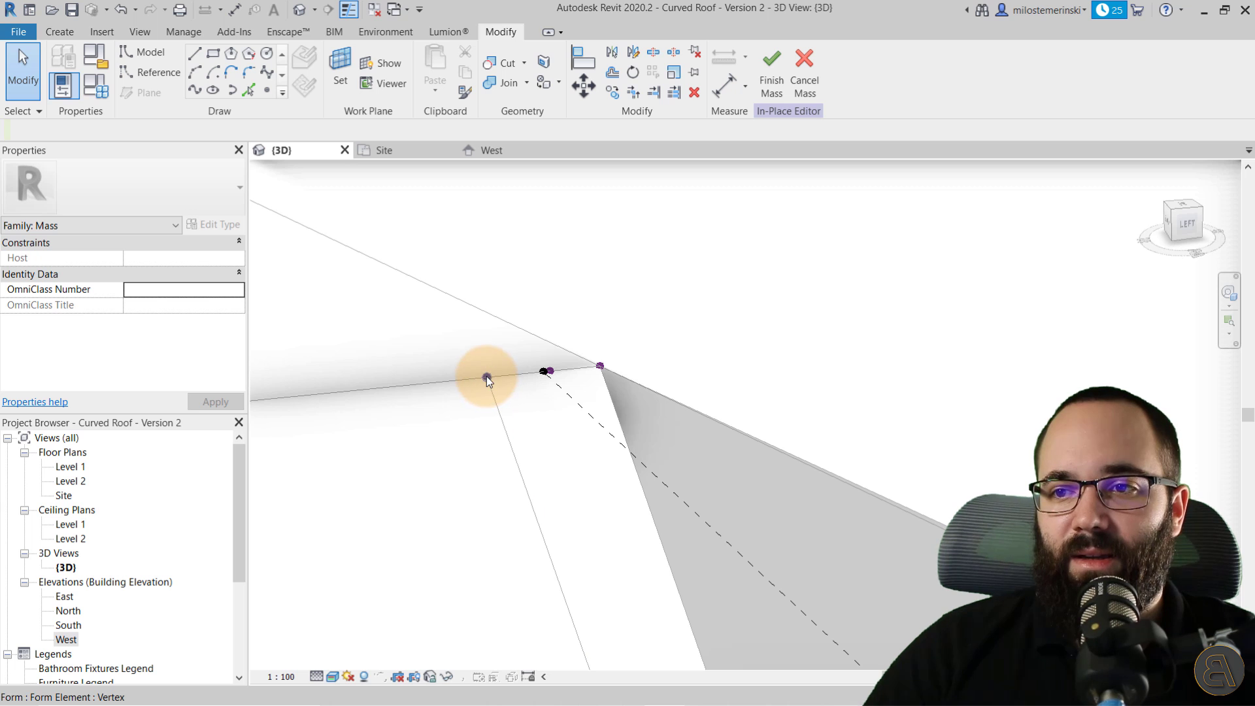
# Step: Move the form's outer vertex near the roof corner farther out along the horizontal roof edge and finish the mass
pyautogui.moveTo(486, 379); pyautogui.dragTo(350, 392)
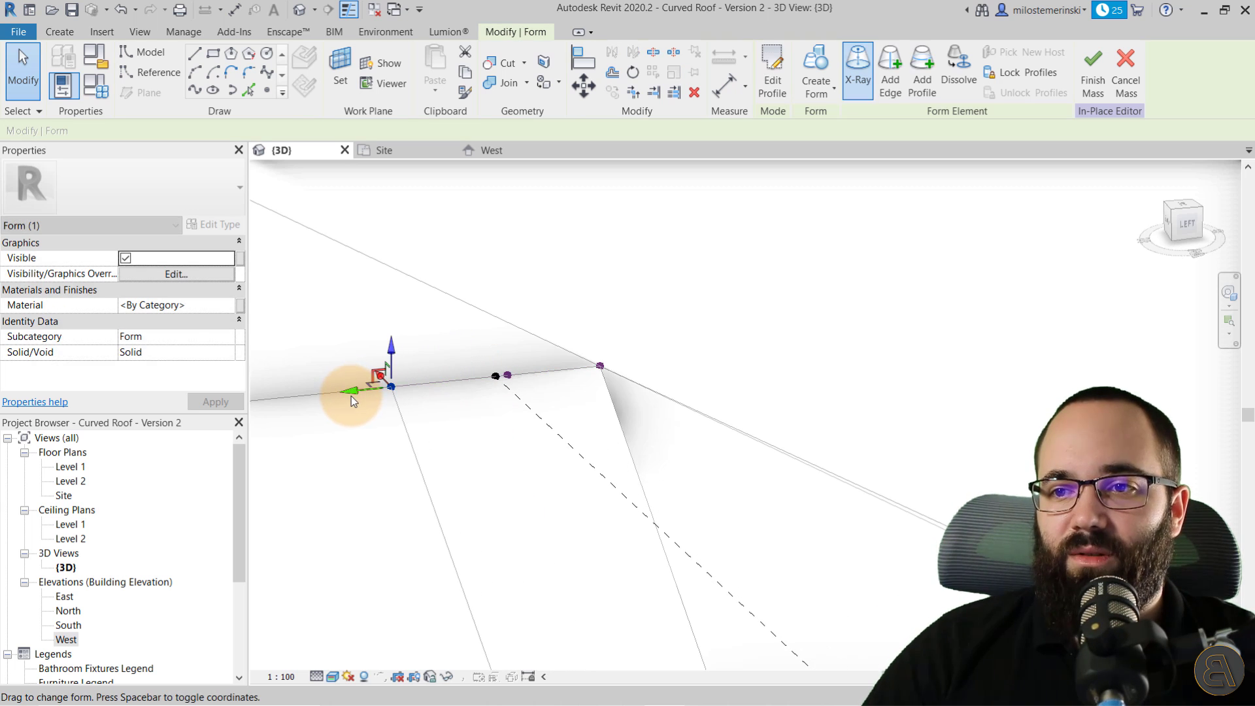
pyautogui.scroll(-4, 457, 317)
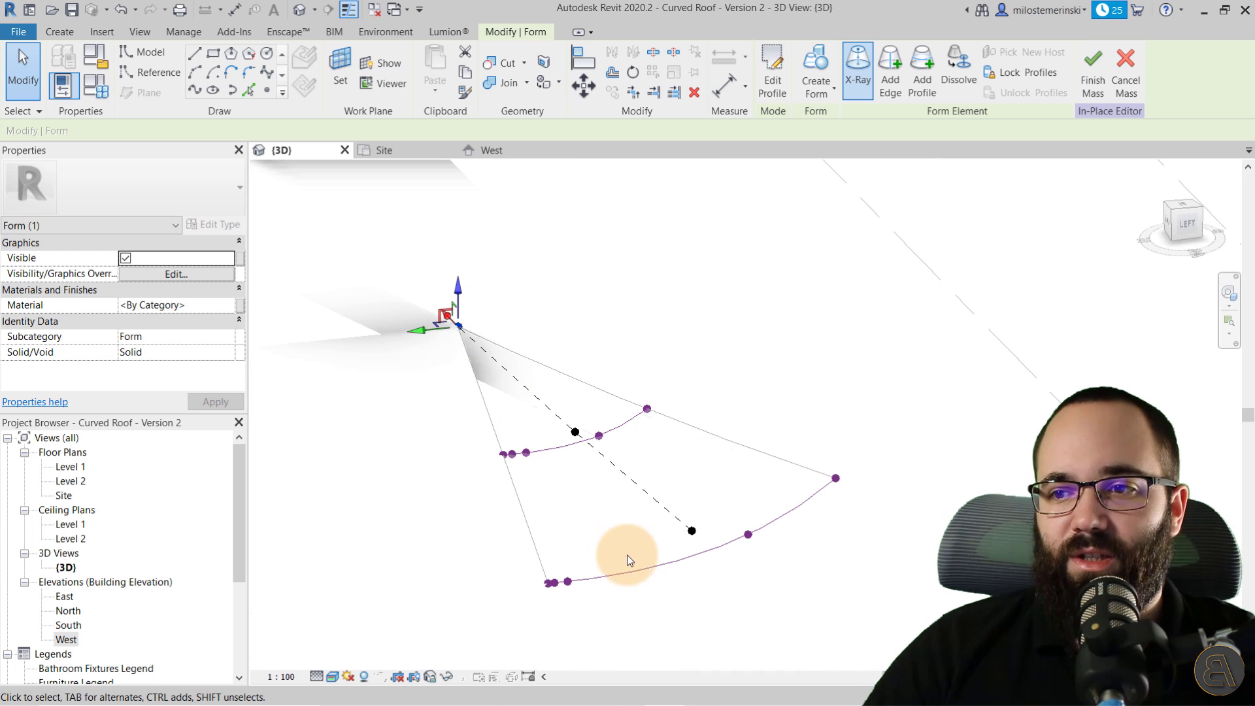
pyautogui.keyDown('shift'); pyautogui.moveTo(750, 616); pyautogui.dragTo(510, 394, button='middle'); pyautogui.keyUp('shift')
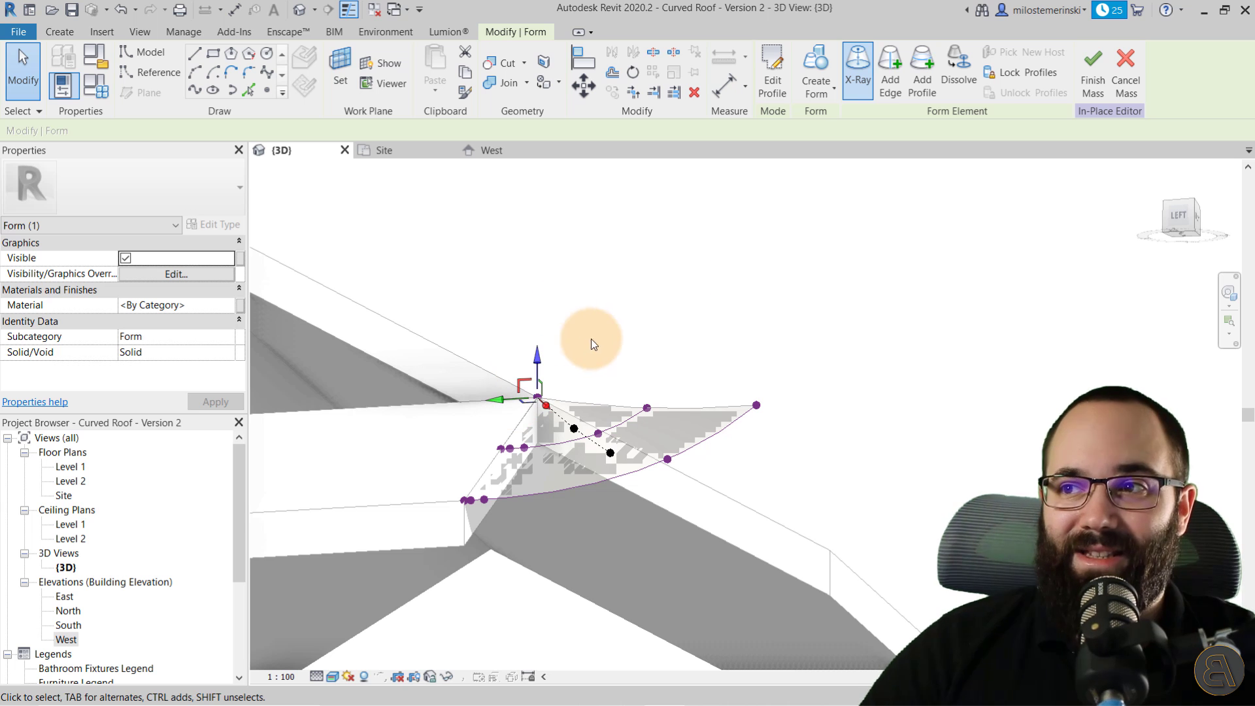
pyautogui.click(1092, 78)
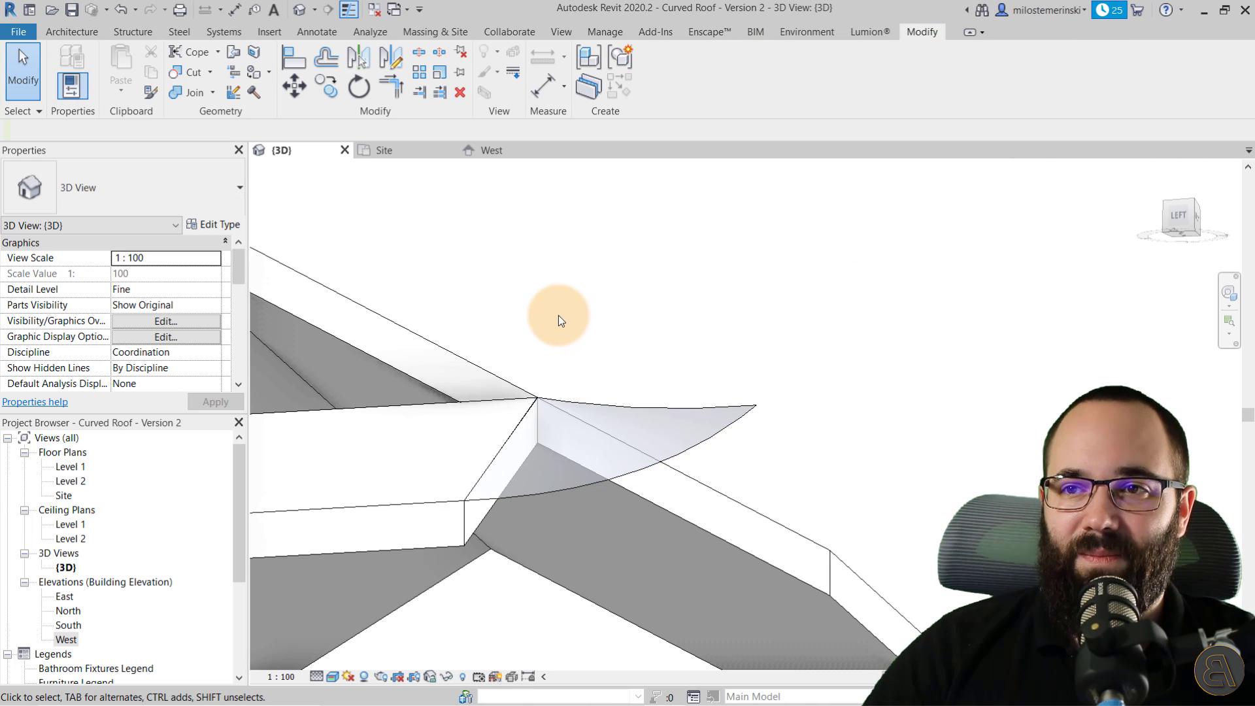
# Step: Create a Basic roof 20cm roof by face on the adjusted corner mass
pyautogui.click(445, 31)
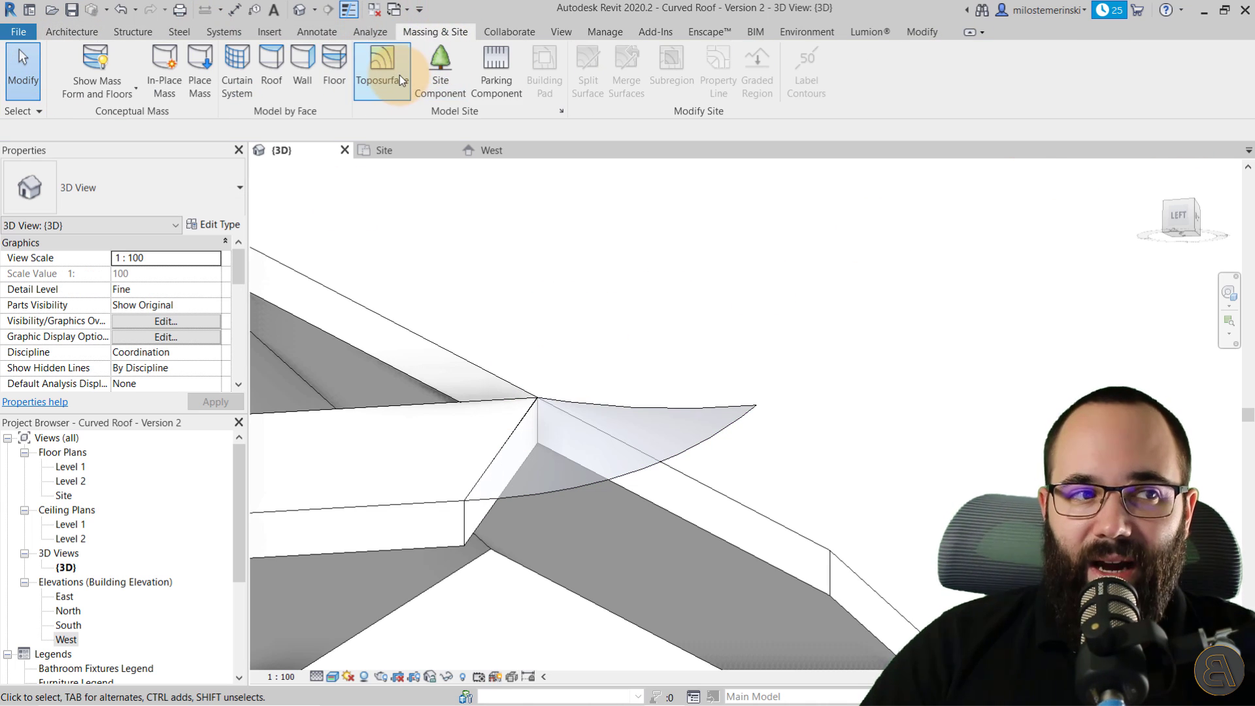
pyautogui.click(268, 82)
pyautogui.click(673, 457)
pyautogui.click(743, 72)
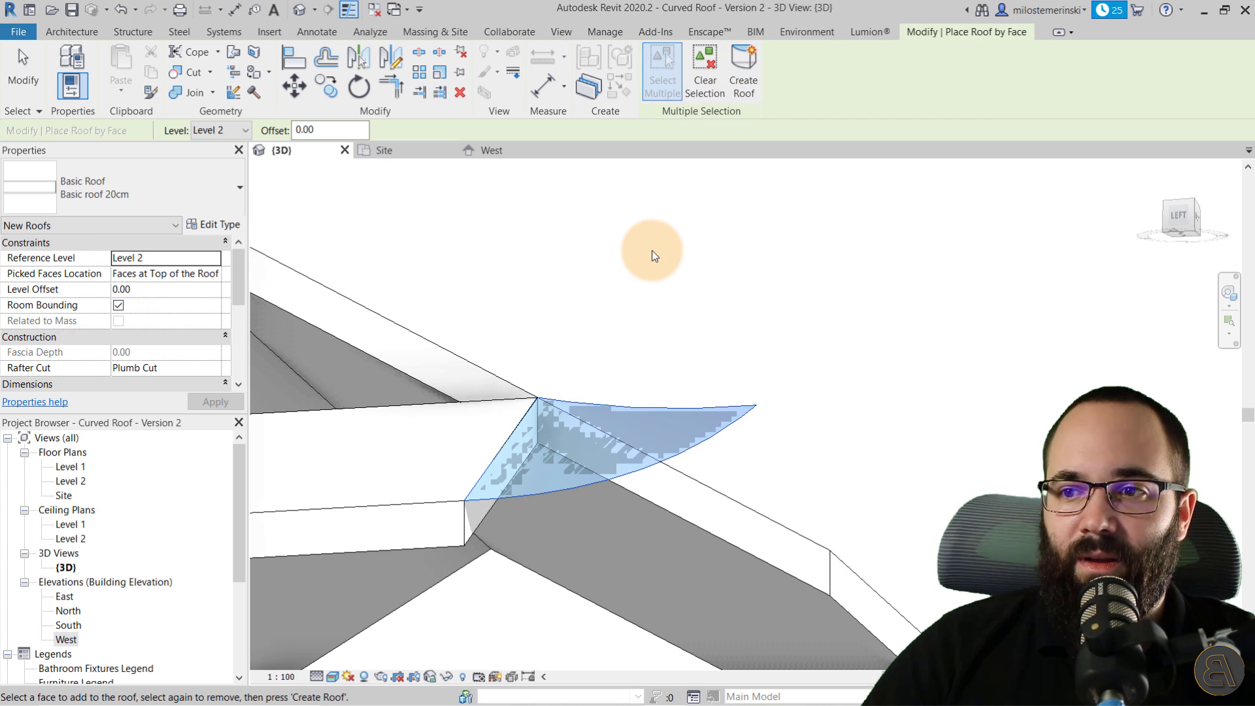
pyautogui.keyDown('shift'); pyautogui.moveTo(589, 277); pyautogui.dragTo(566, 508, button='middle'); pyautogui.keyUp('shift')
pyautogui.press('Escape')
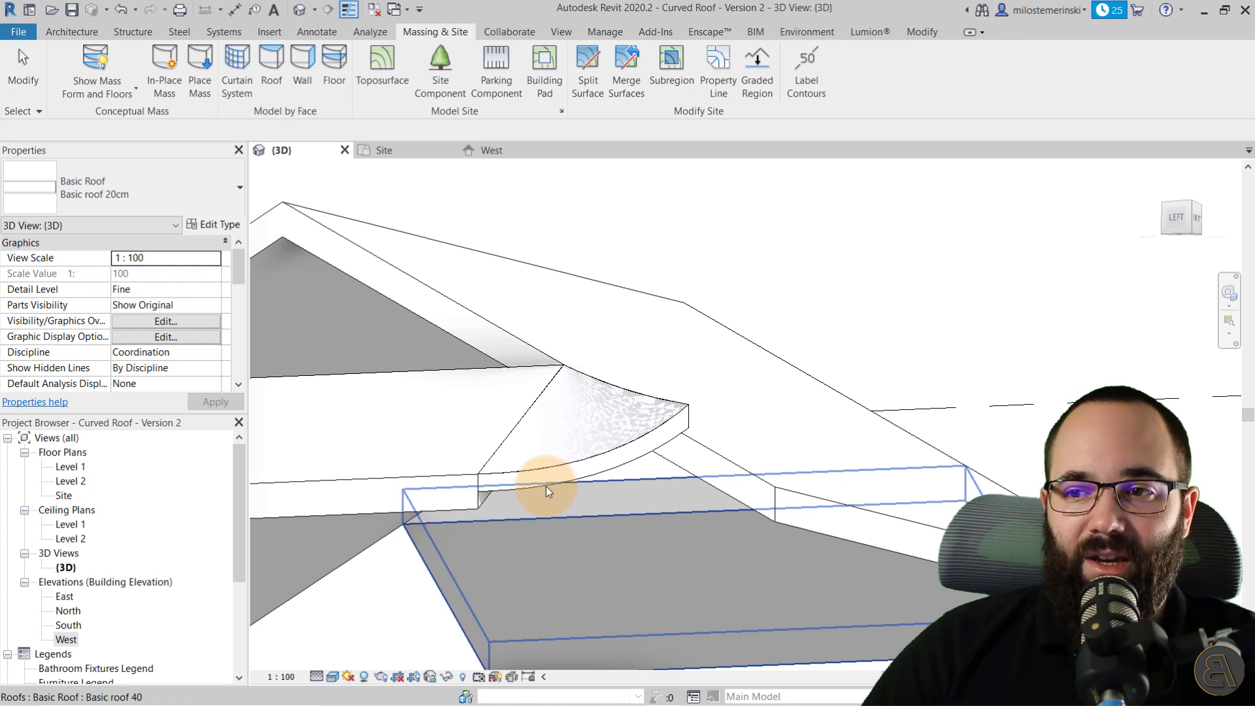
# Step: Try to change the curved corner roof's type to Basic roof 40
pyautogui.click(547, 487)
pyautogui.press('Escape')
pyautogui.click(614, 464)
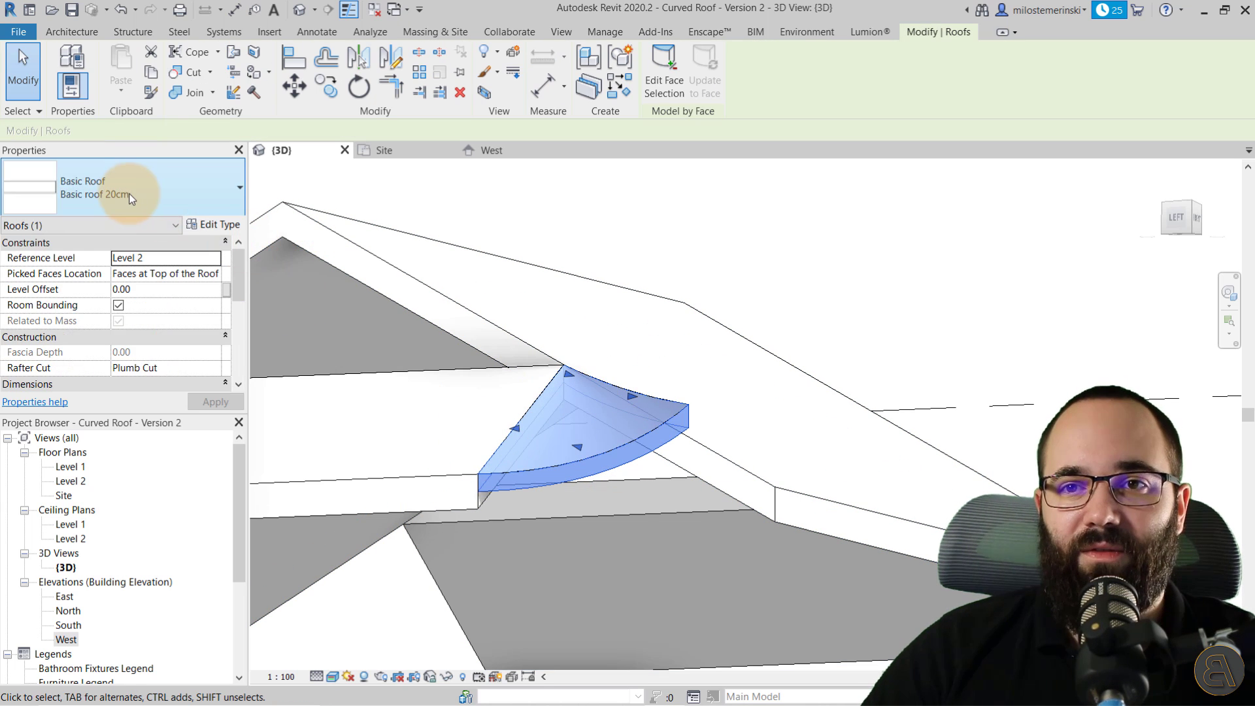
pyautogui.click(128, 193)
pyautogui.click(72, 269)
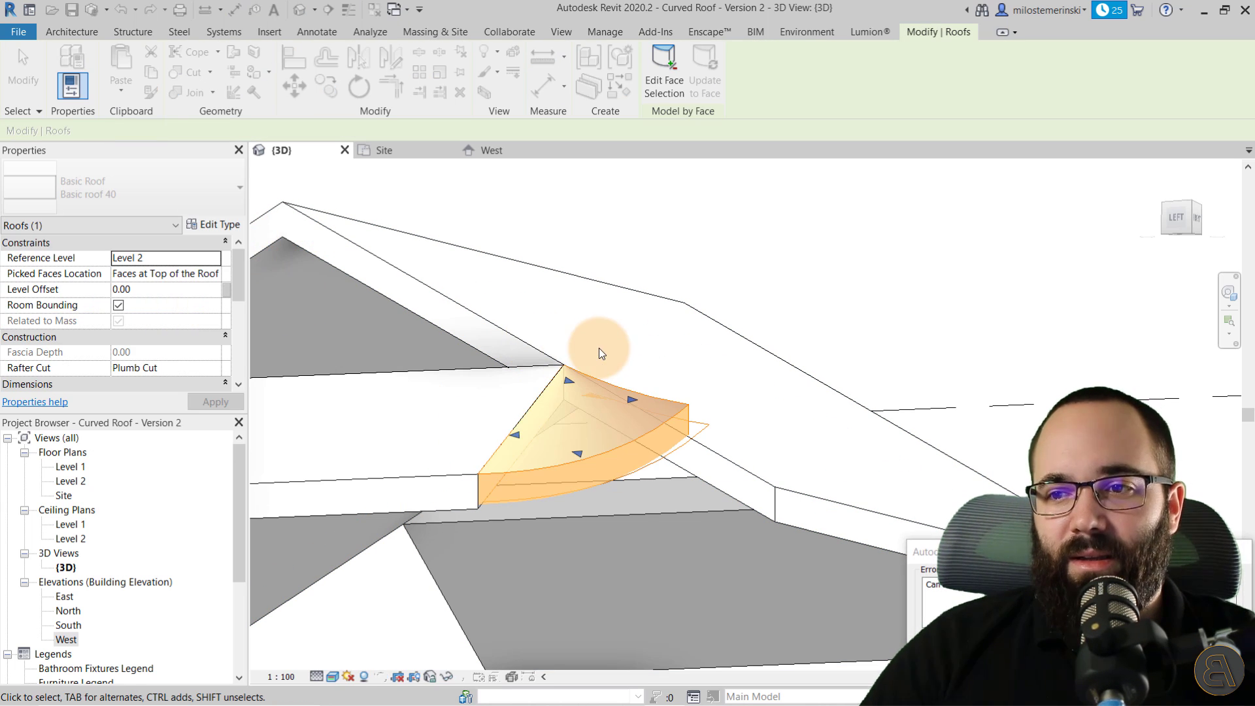
pyautogui.click(1206, 681)
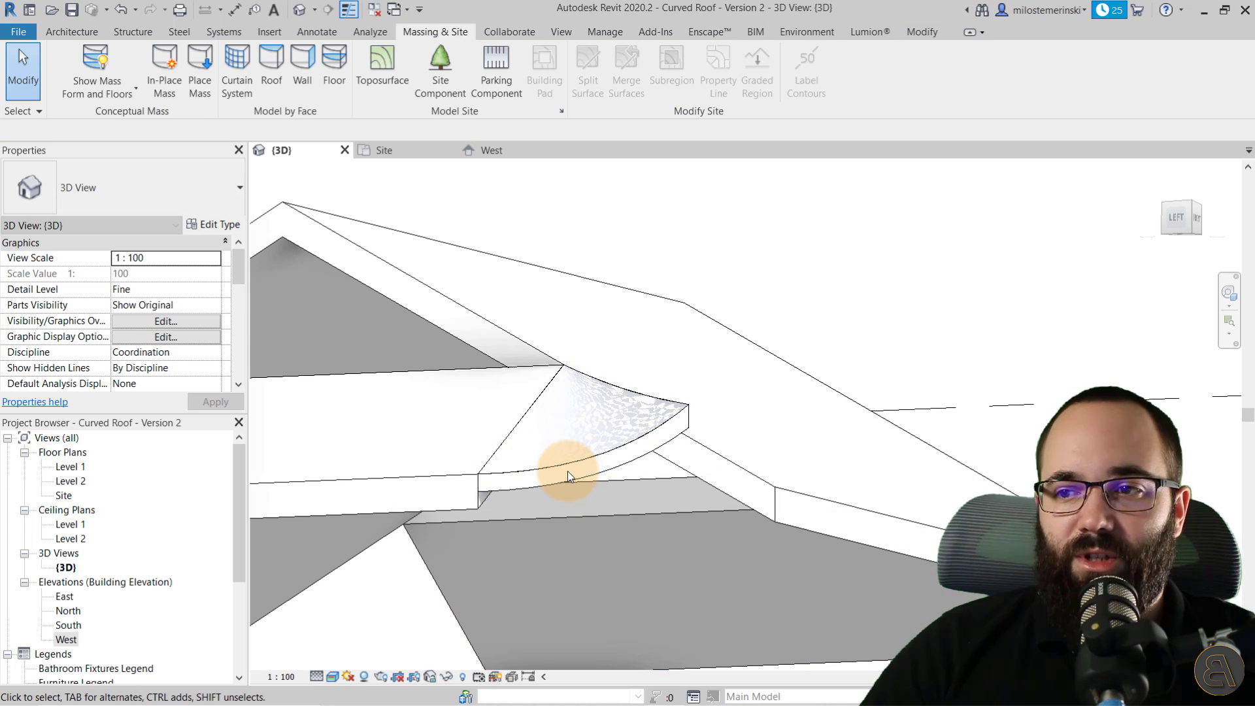
# Step: Change the main roof and the two hip-end roofs to the type Basic roof 20cm
pyautogui.keyDown('shift'); pyautogui.moveTo(567, 471); pyautogui.dragTo(504, 474, button='middle'); pyautogui.keyUp('shift')
pyautogui.click(484, 430)
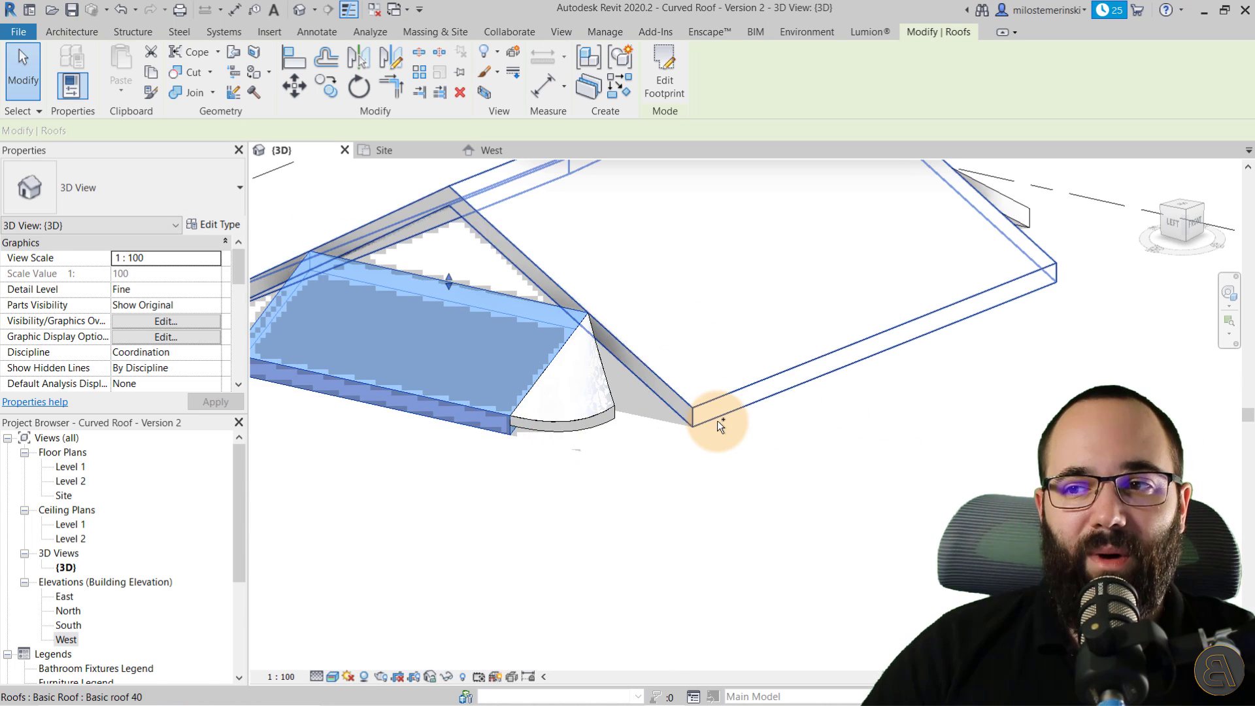
pyautogui.keyDown('ctrl'); pyautogui.click(716, 421); pyautogui.keyUp('ctrl')
pyautogui.keyDown('shift'); pyautogui.moveTo(716, 421); pyautogui.dragTo(693, 456, button='middle'); pyautogui.keyUp('shift')
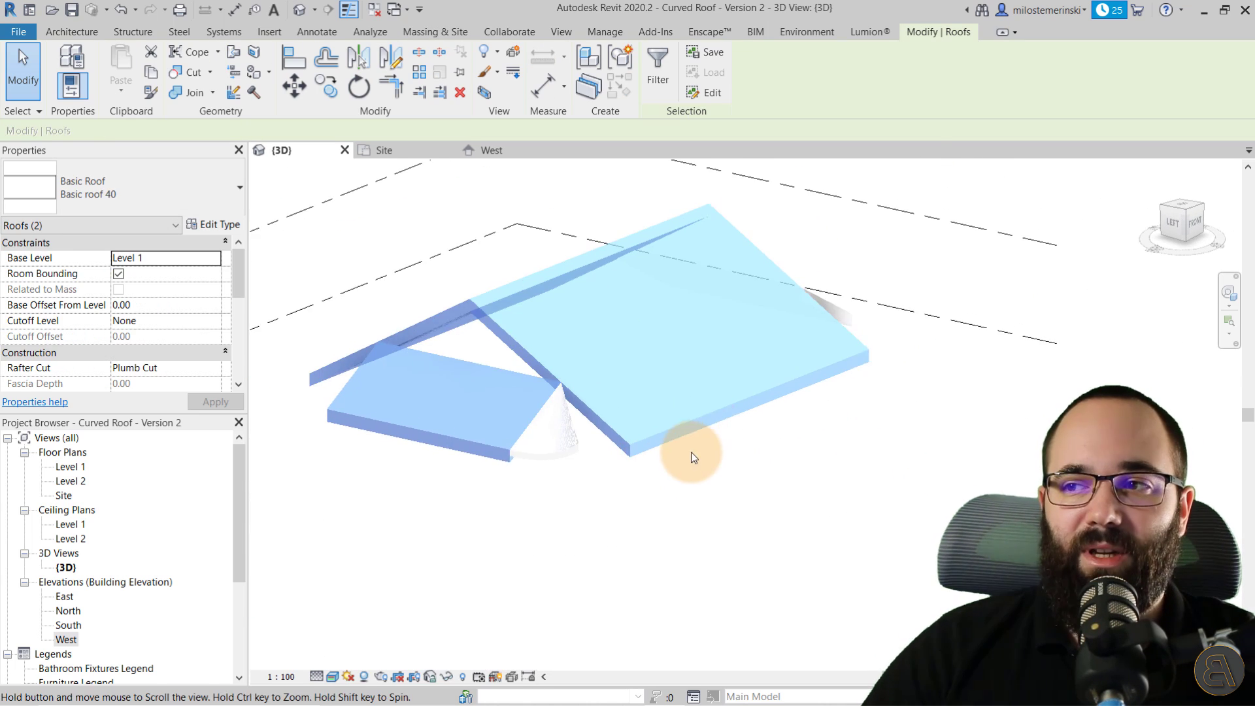
pyautogui.keyDown('ctrl'); pyautogui.click(832, 300); pyautogui.keyUp('ctrl')
pyautogui.click(180, 203)
pyautogui.click(77, 284)
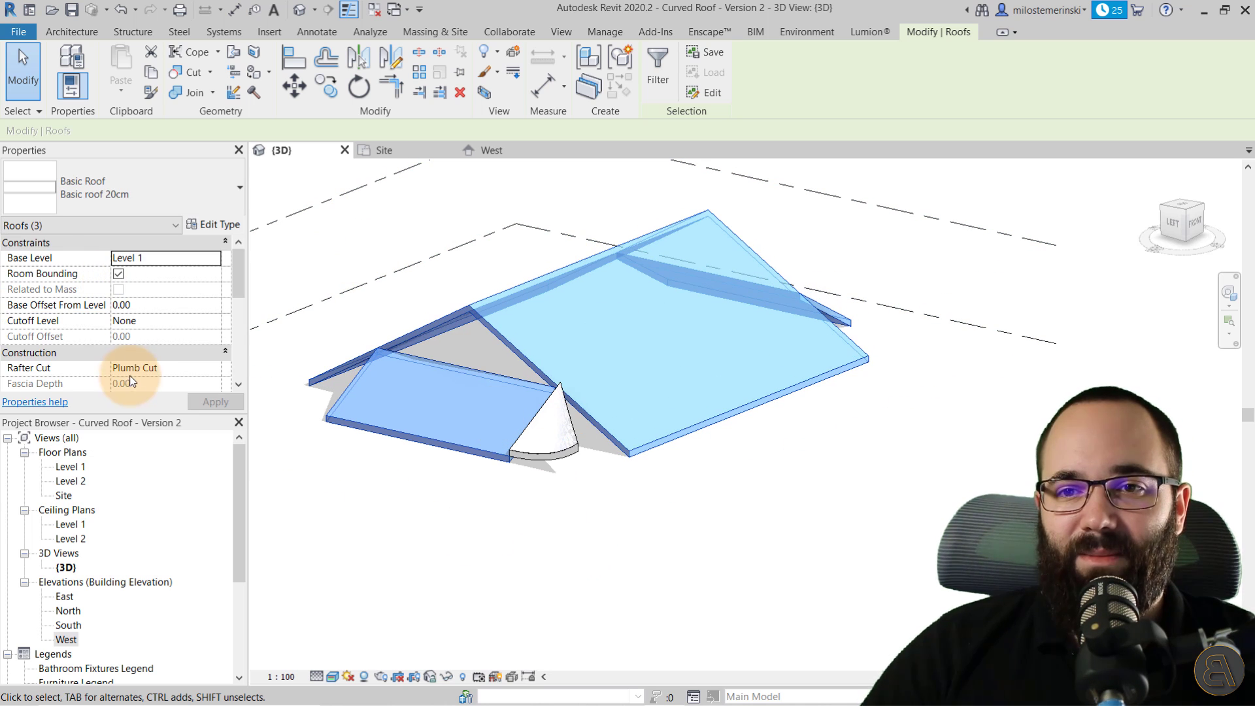
pyautogui.click(461, 546)
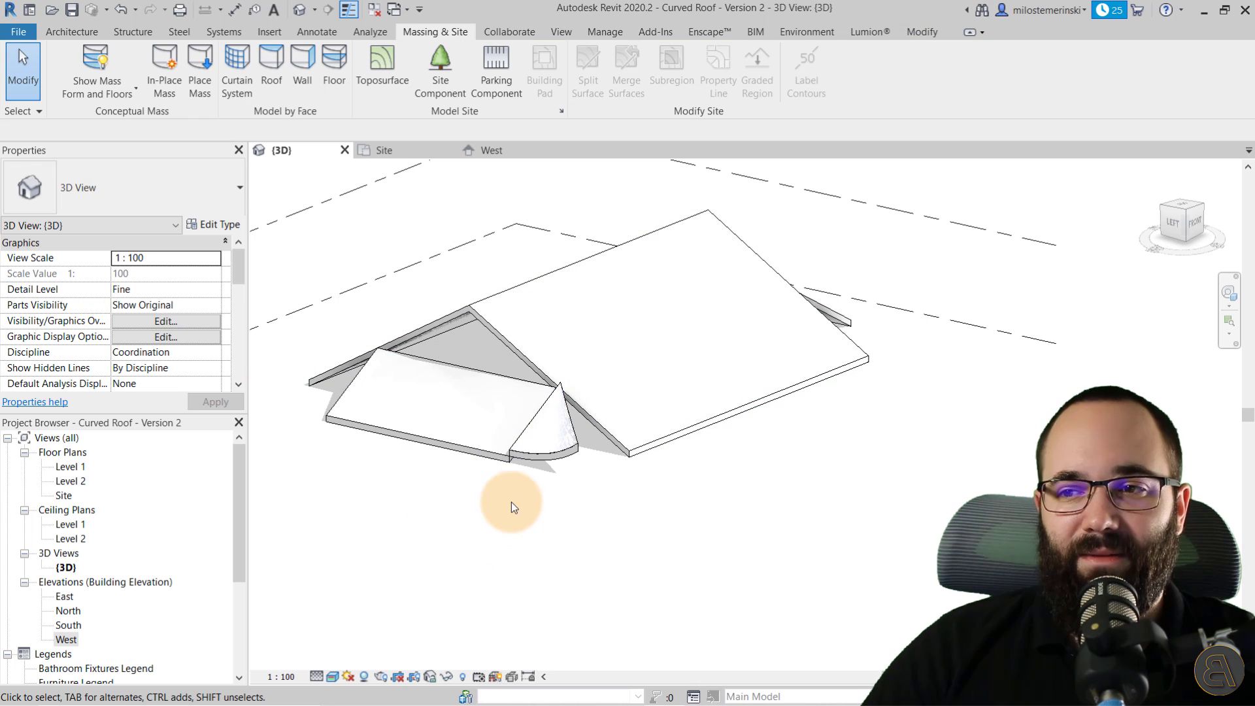
# Step: Move the main roof and both hip-end roofs vertically up 23 in the West elevation to meet the curved corner roof's top
pyautogui.click(464, 454)
pyautogui.keyDown('ctrl'); pyautogui.click(528, 342); pyautogui.keyUp('ctrl')
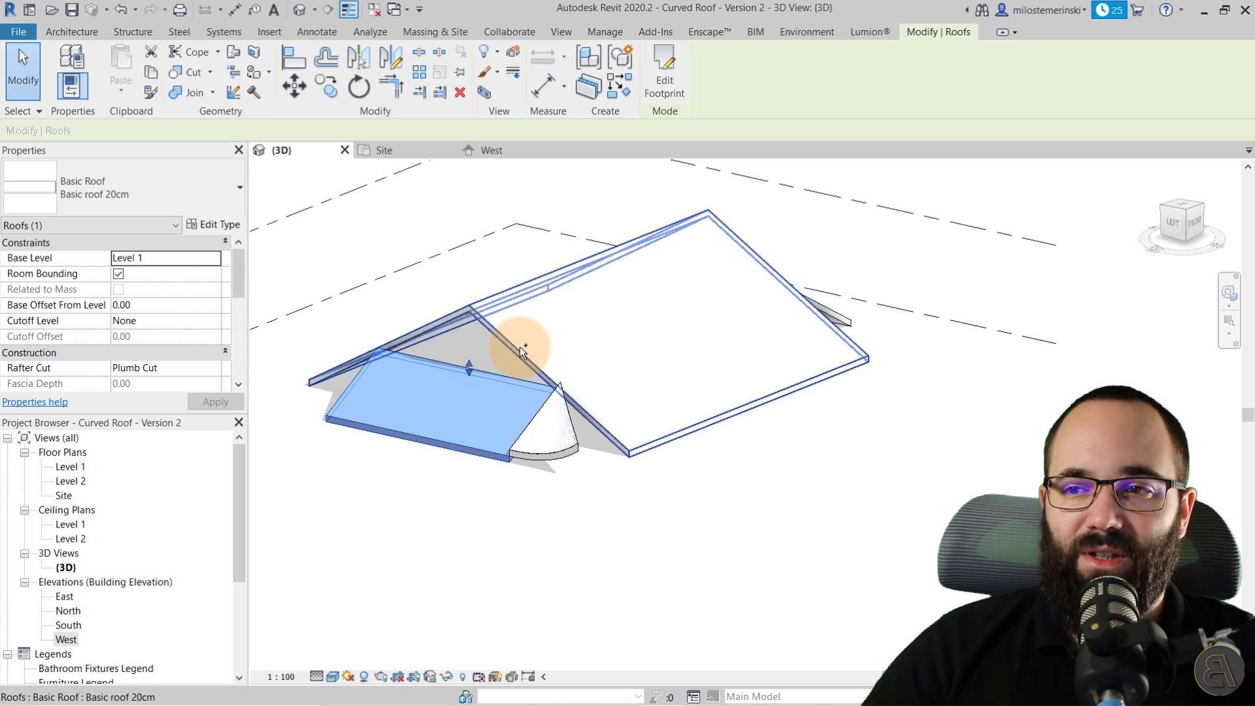
pyautogui.keyDown('ctrl'); pyautogui.click(818, 329); pyautogui.keyUp('ctrl')
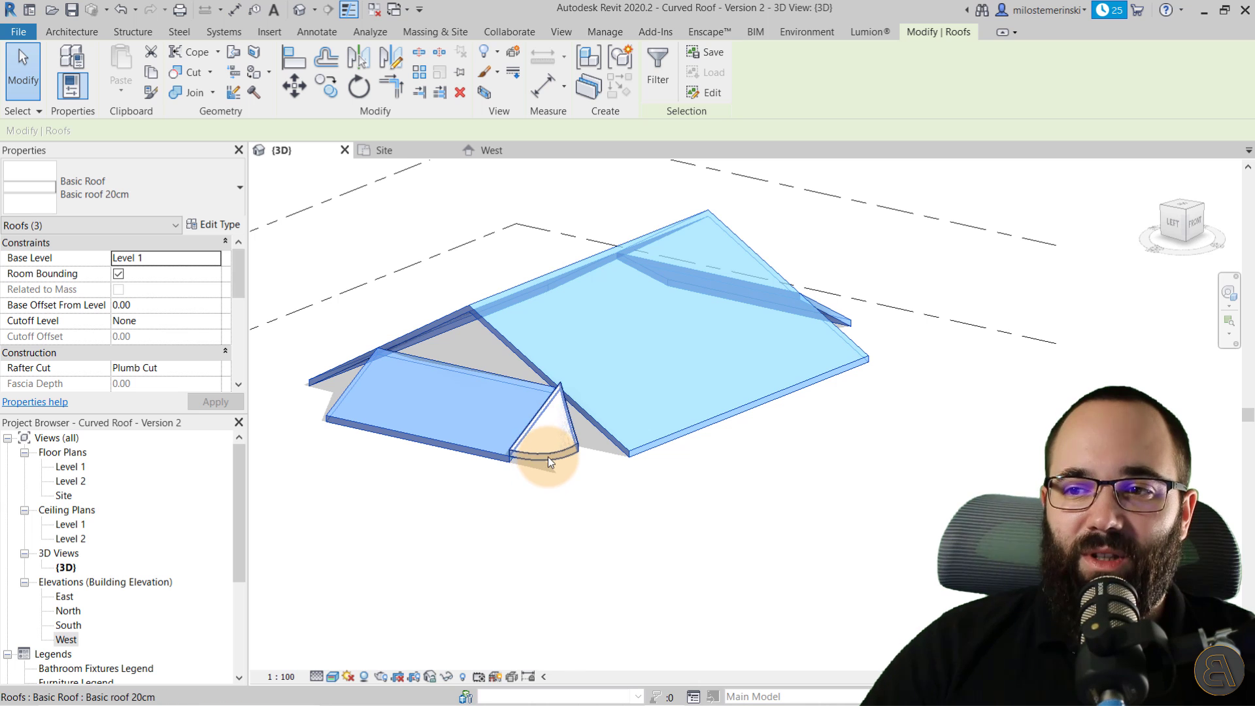
pyautogui.click(486, 153)
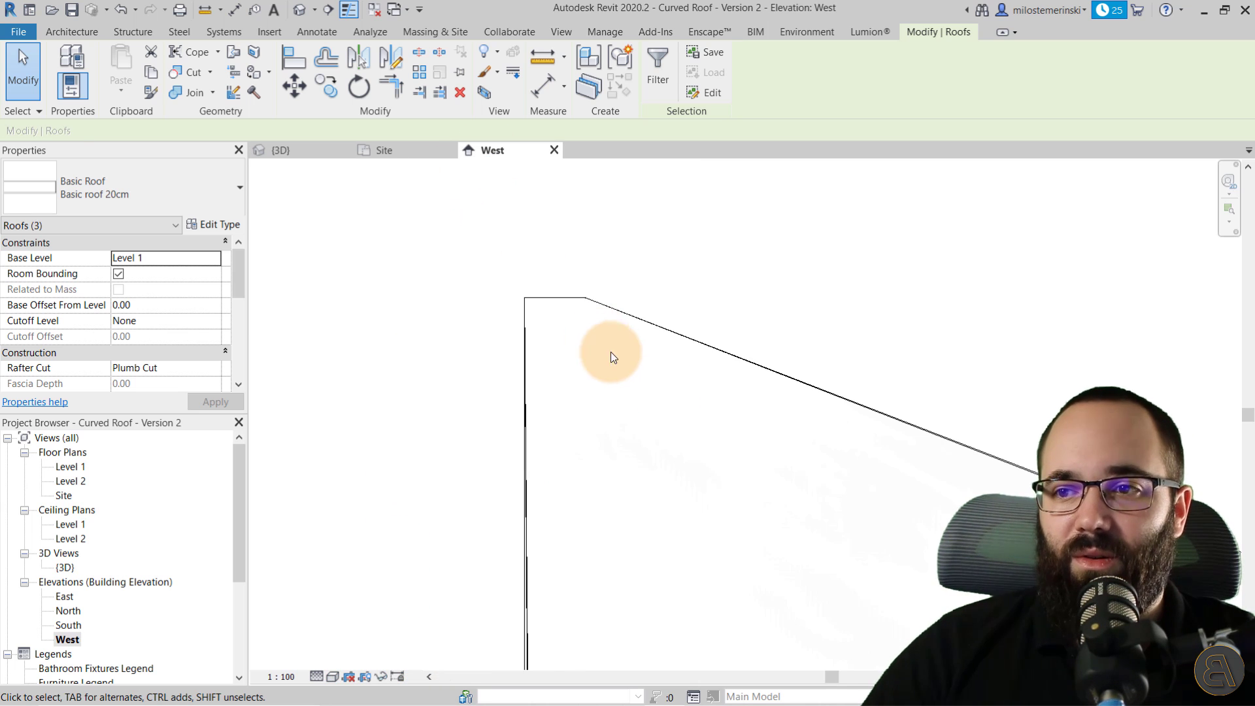
pyautogui.scroll(-10, 440, 294)
pyautogui.scroll(2, 399, 263)
pyautogui.scroll(5, 455, 340)
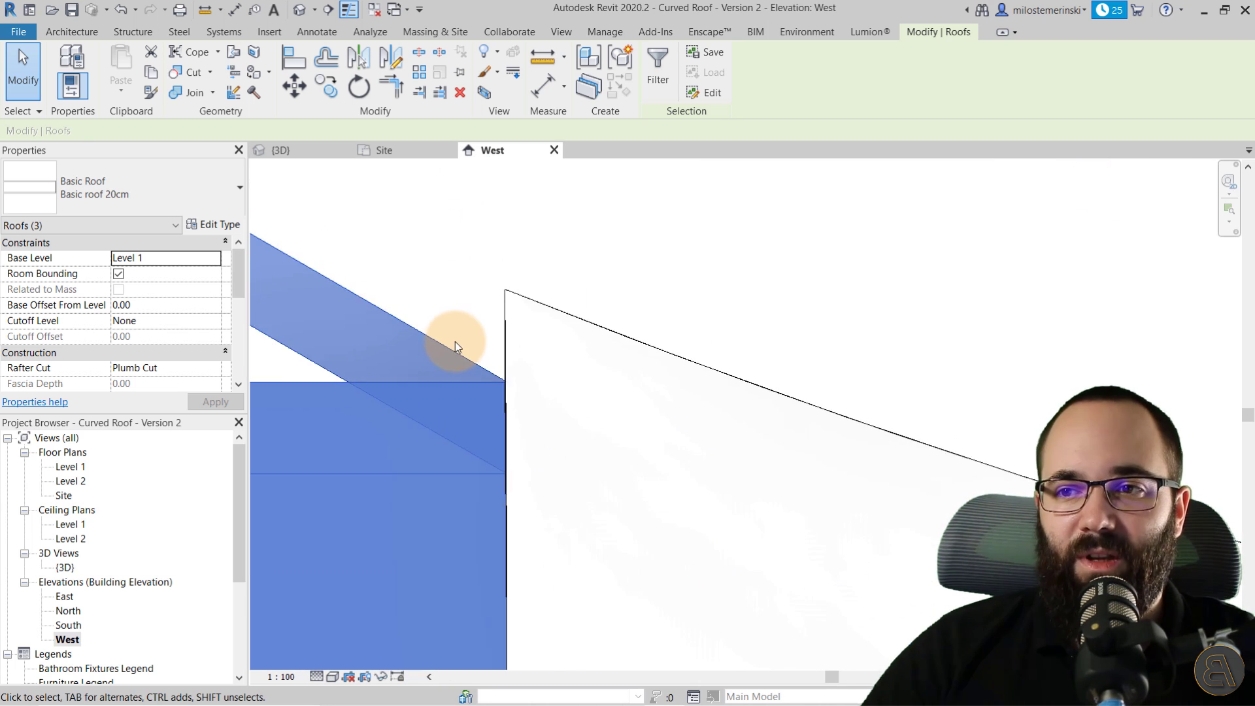
pyautogui.click(294, 86)
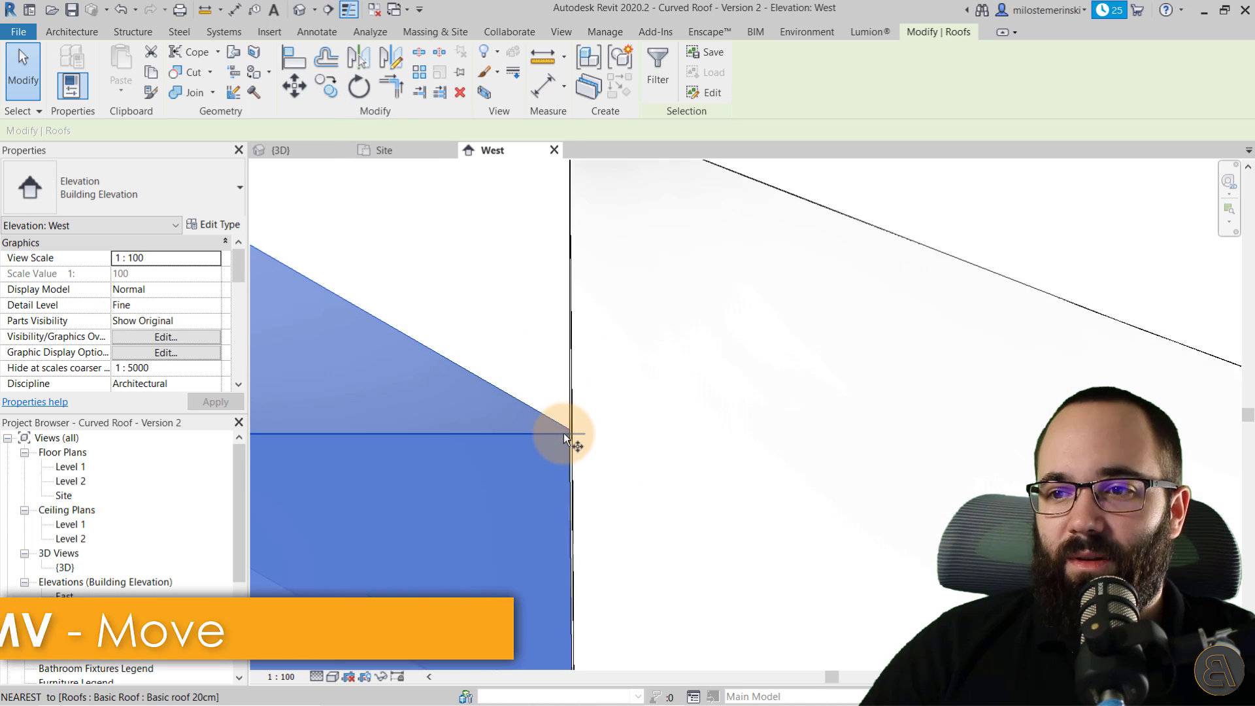
pyautogui.click(581, 438)
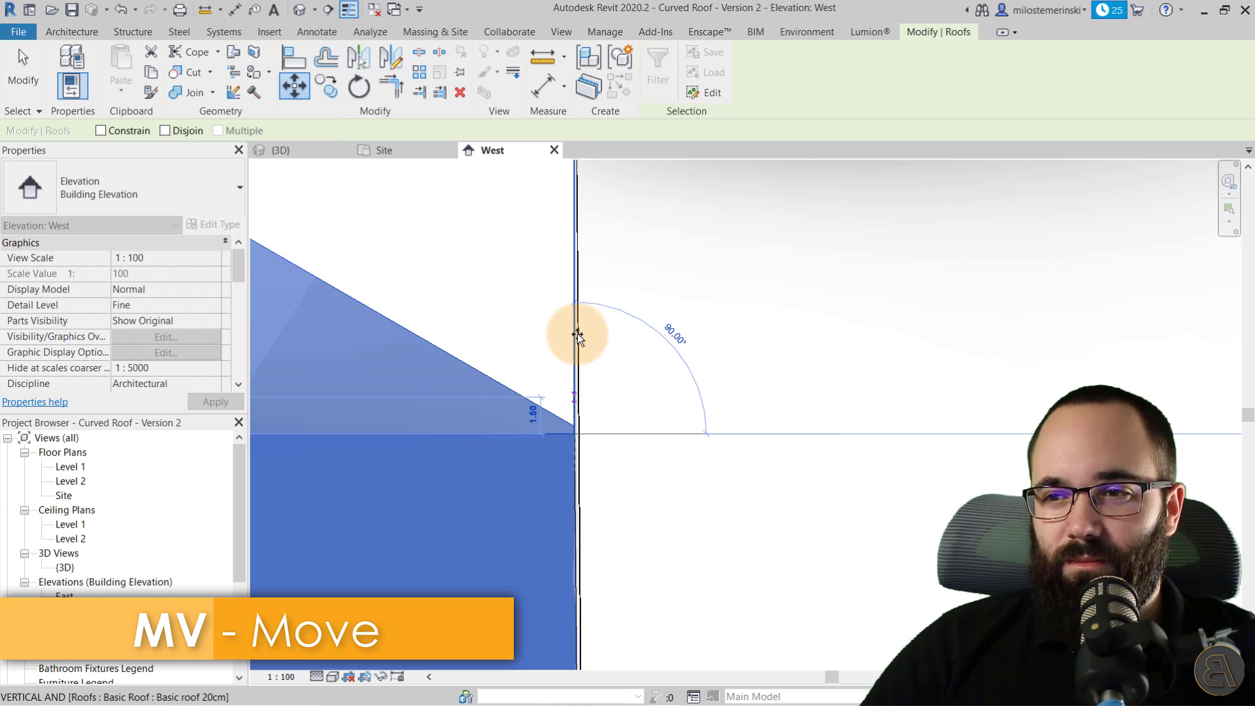
pyautogui.moveTo(574, 331); pyautogui.dragTo(556, 507, button='middle')
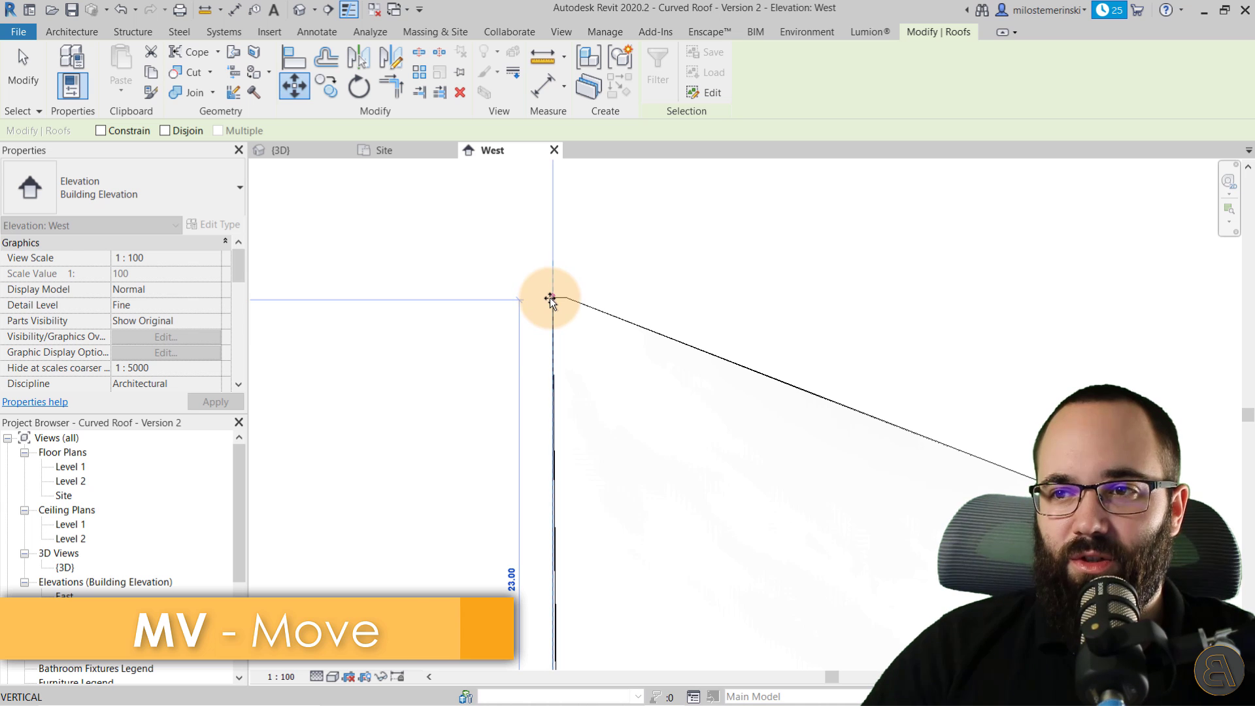
pyautogui.click(551, 299)
pyautogui.press('Escape')
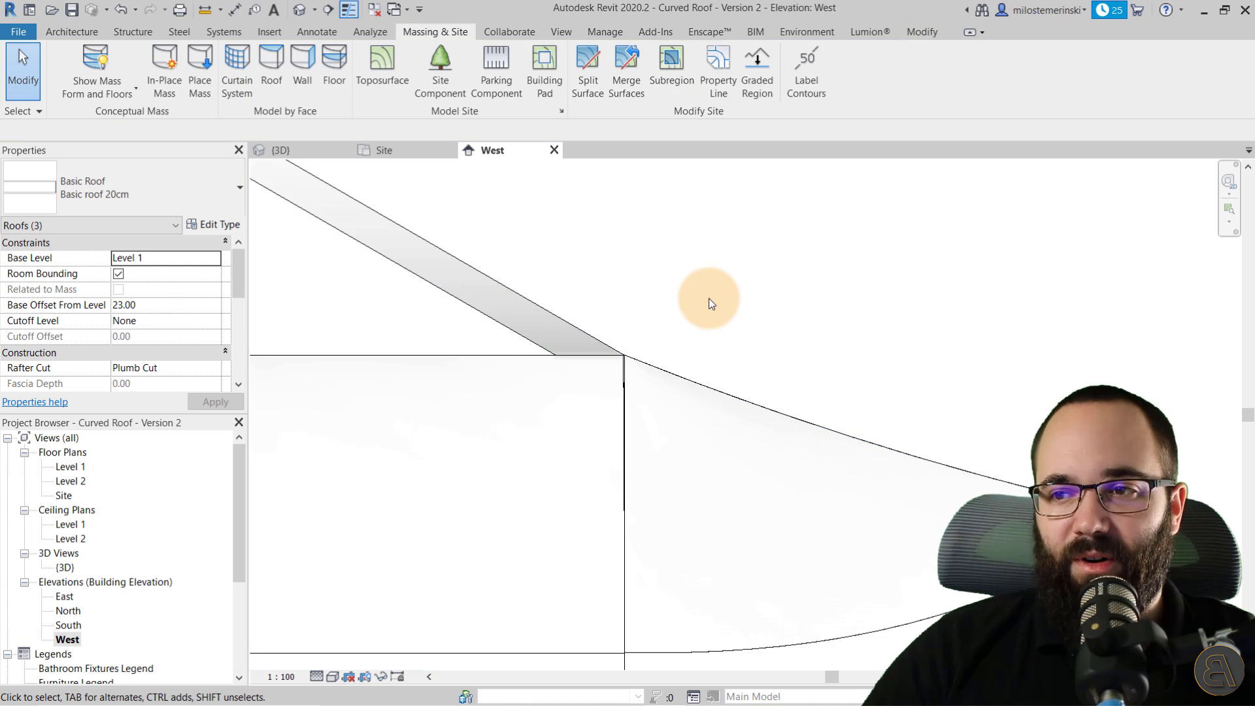
pyautogui.scroll(-3, 676, 273)
pyautogui.click(309, 152)
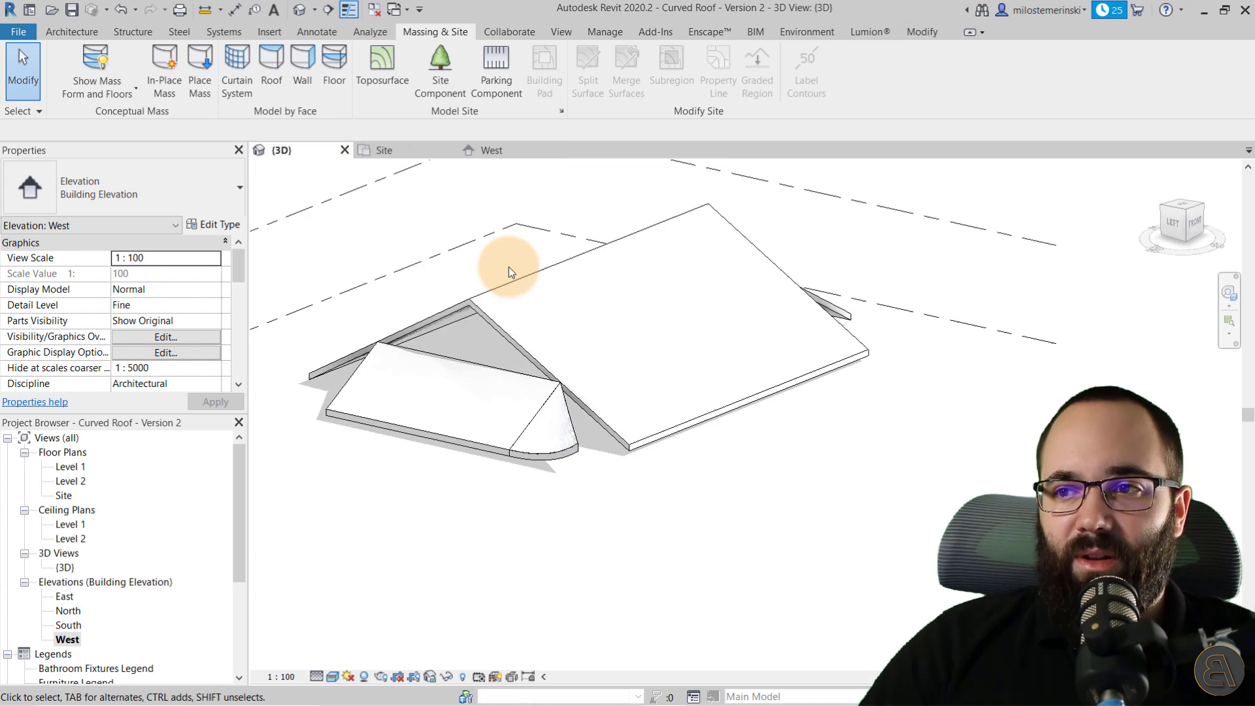
# Step: Draw a horizontal reference plane in the Site plan along the front edges of the two hip-end roofs, passing through the curved corner's inner vertex
pyautogui.keyDown('shift'); pyautogui.moveTo(508, 267); pyautogui.dragTo(511, 386, button='middle'); pyautogui.keyUp('shift')
pyautogui.click(538, 403)
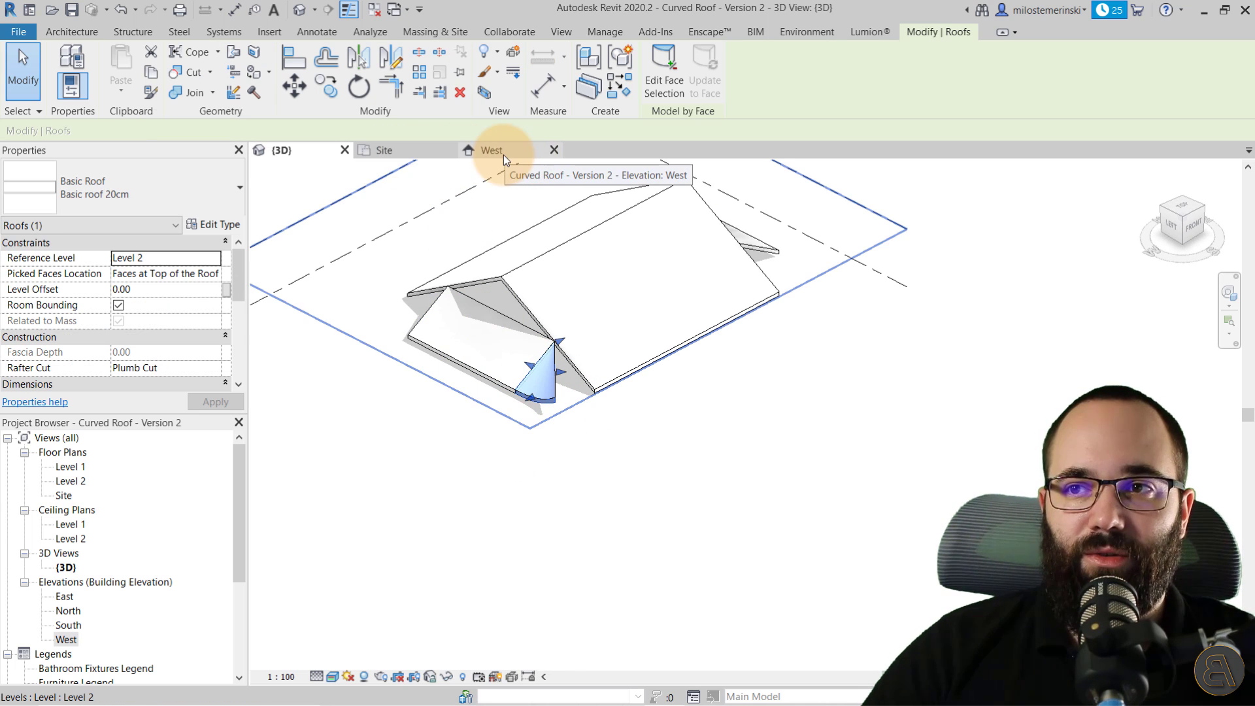
pyautogui.click(400, 155)
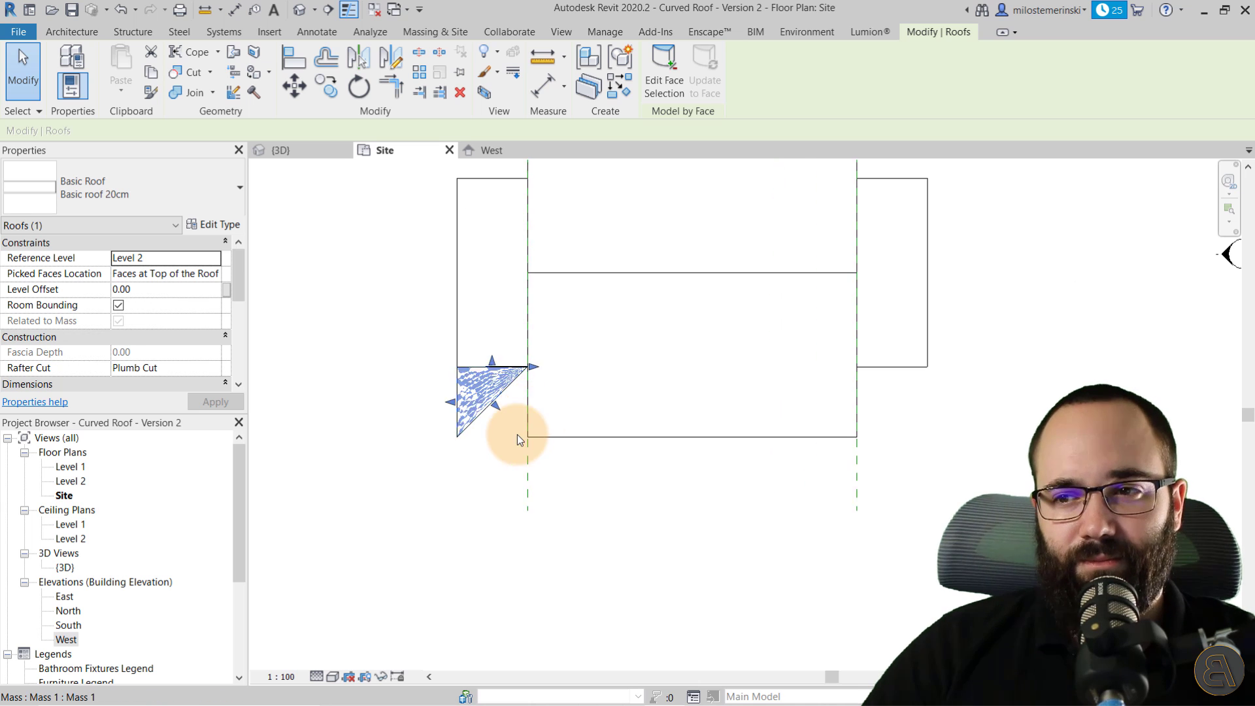
pyautogui.scroll(2, 517, 434)
pyautogui.moveTo(485, 487); pyautogui.dragTo(432, 553, button='middle')
pyautogui.scroll(-1, 433, 553)
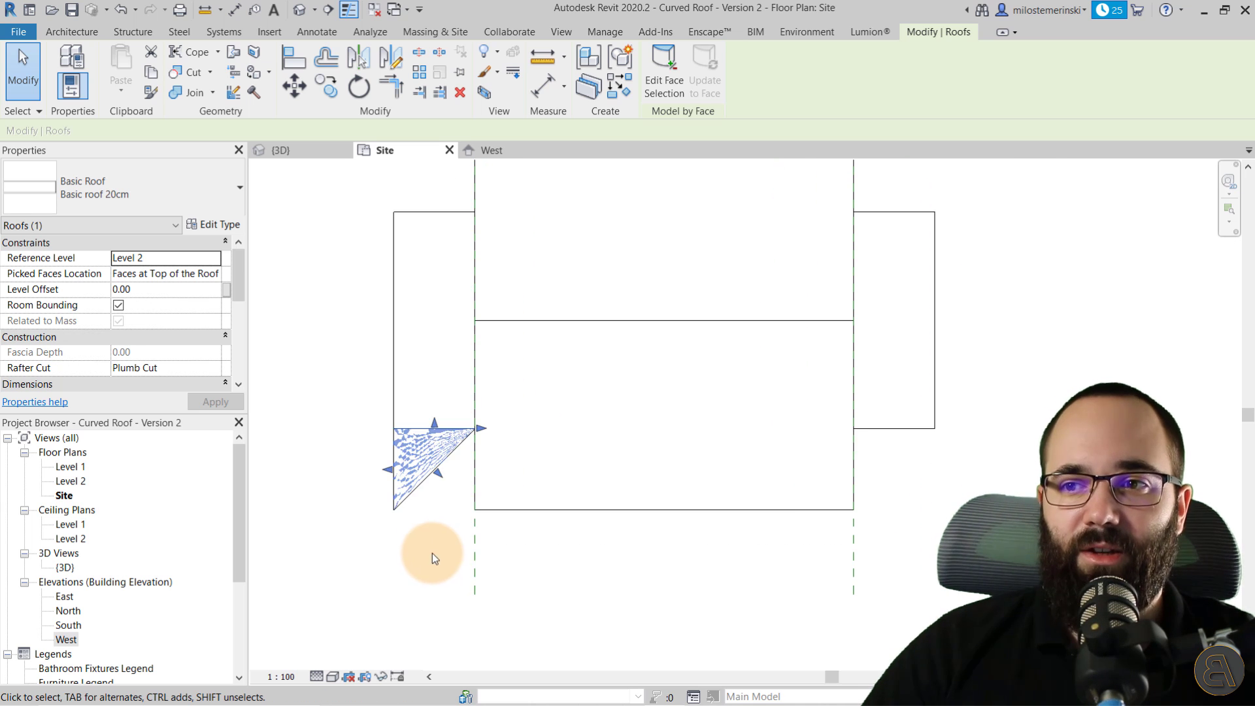
pyautogui.click(572, 573)
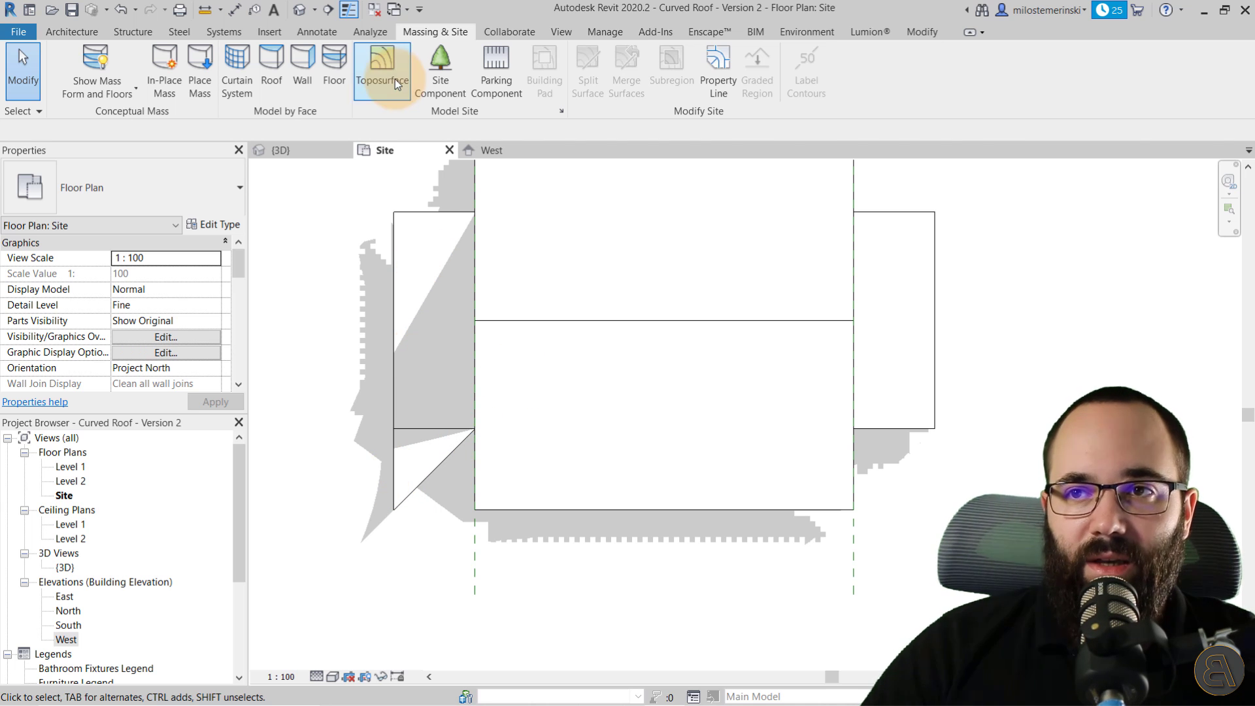
pyautogui.click(76, 33)
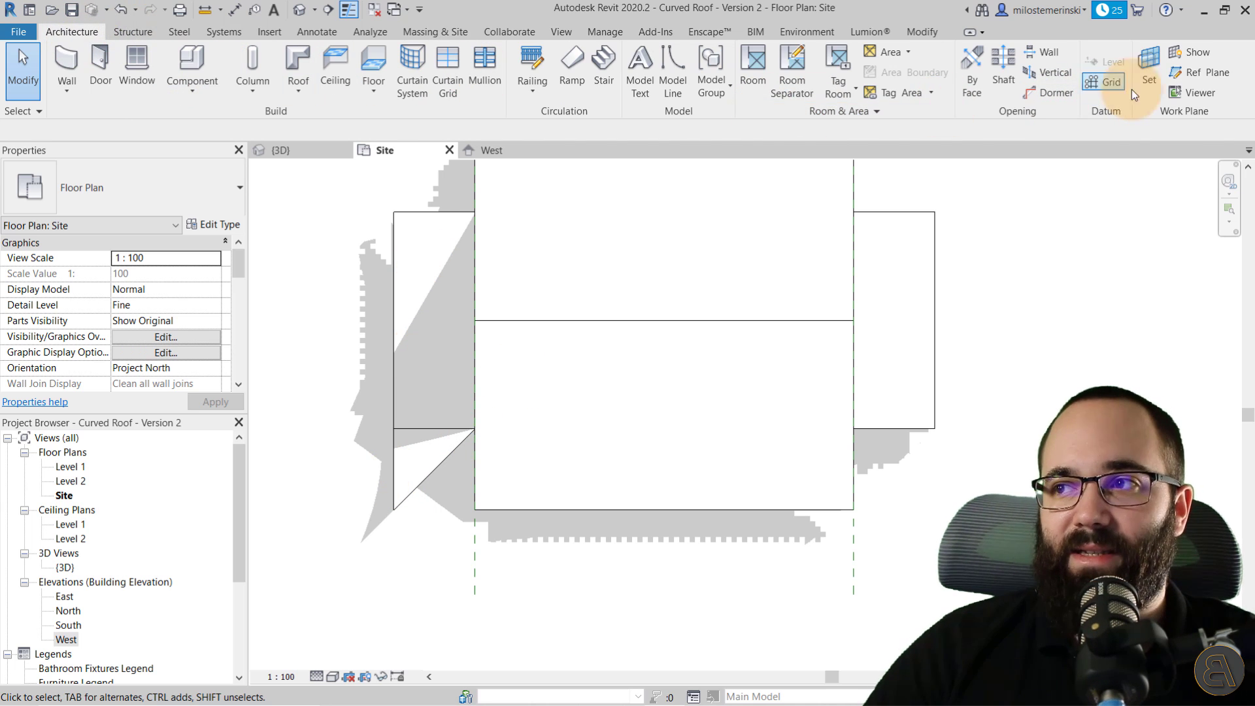
pyautogui.click(1190, 73)
pyautogui.scroll(3, 494, 429)
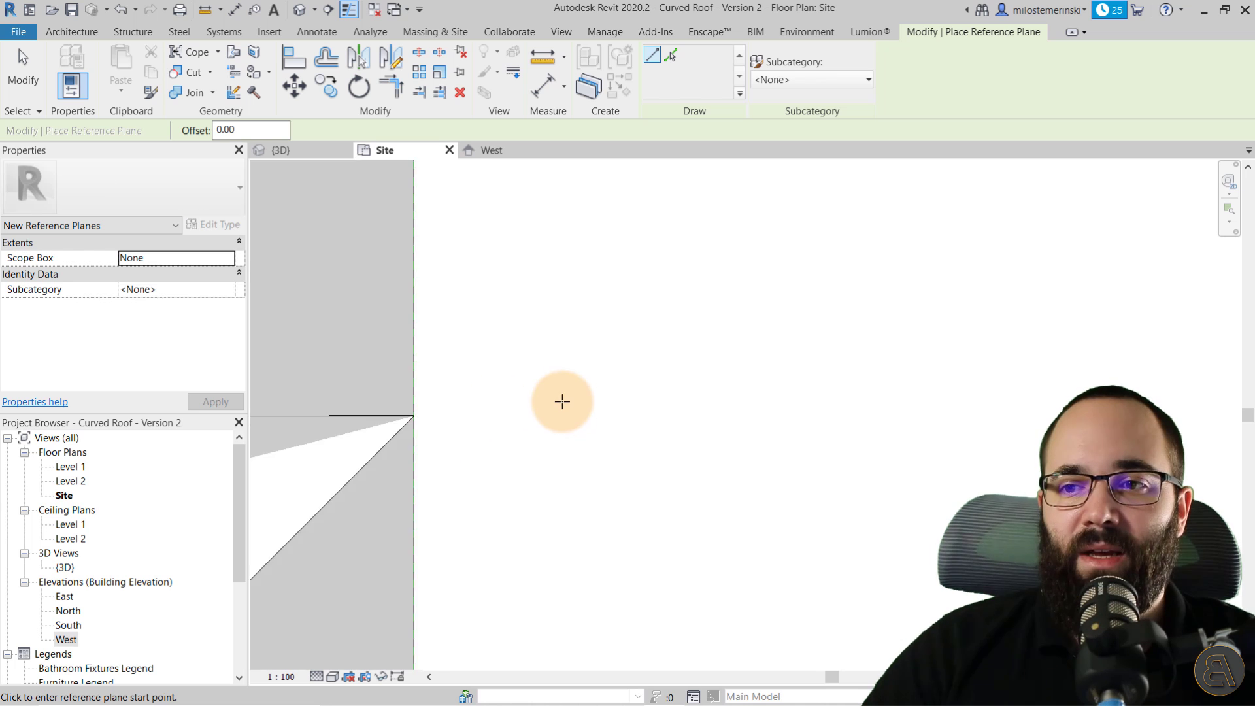
pyautogui.scroll(-1, 497, 409)
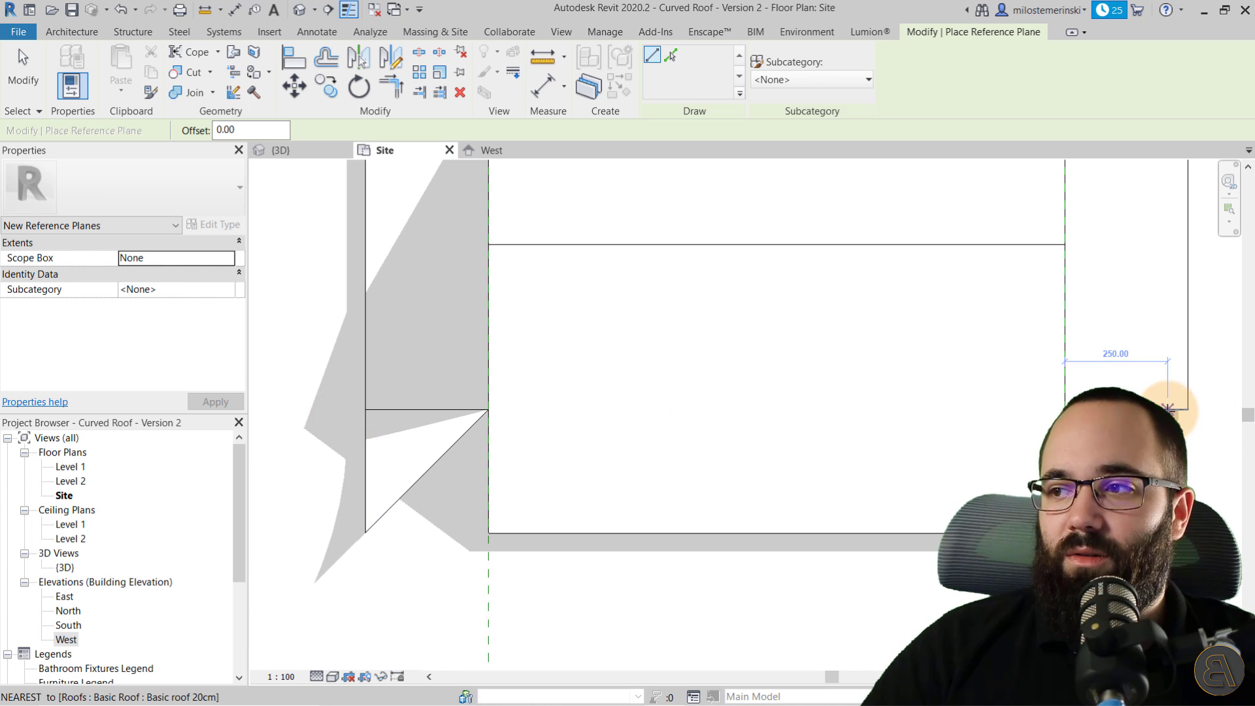
pyautogui.click(1177, 408)
pyautogui.click(313, 410)
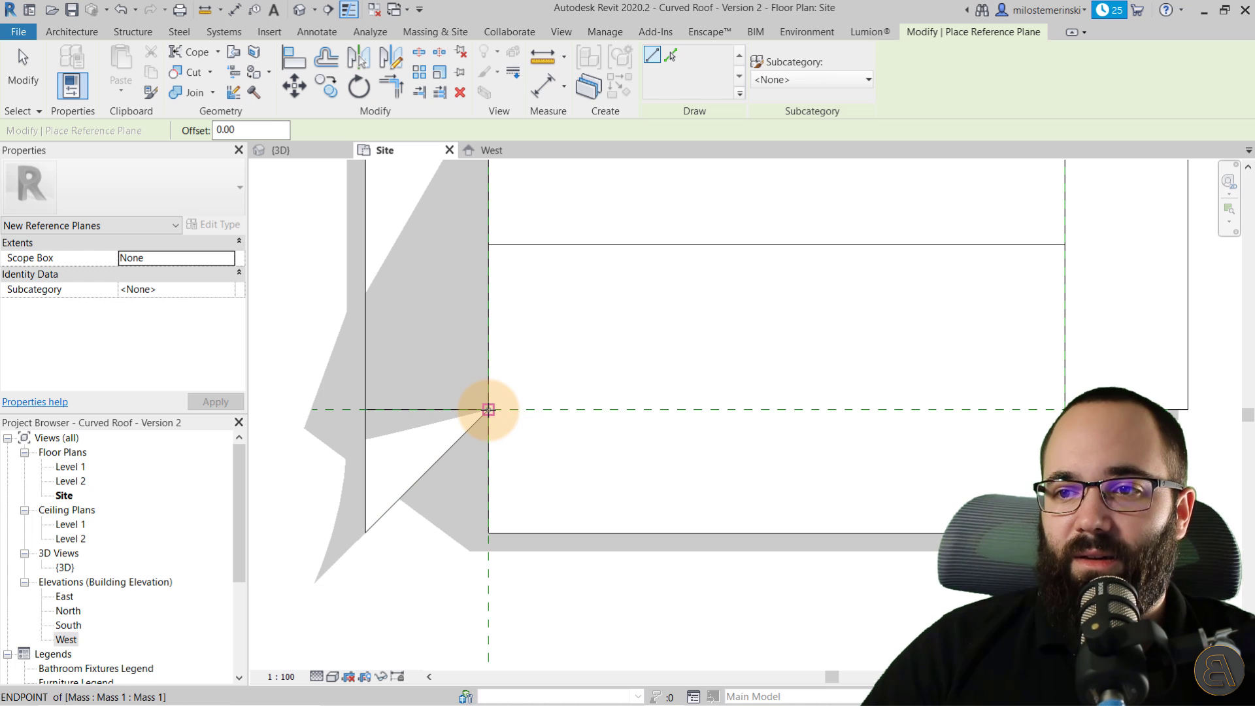
# Step: Draw a diagonal reference plane from the corner mass's inner vertex outward along its hip edge
pyautogui.click(488, 410)
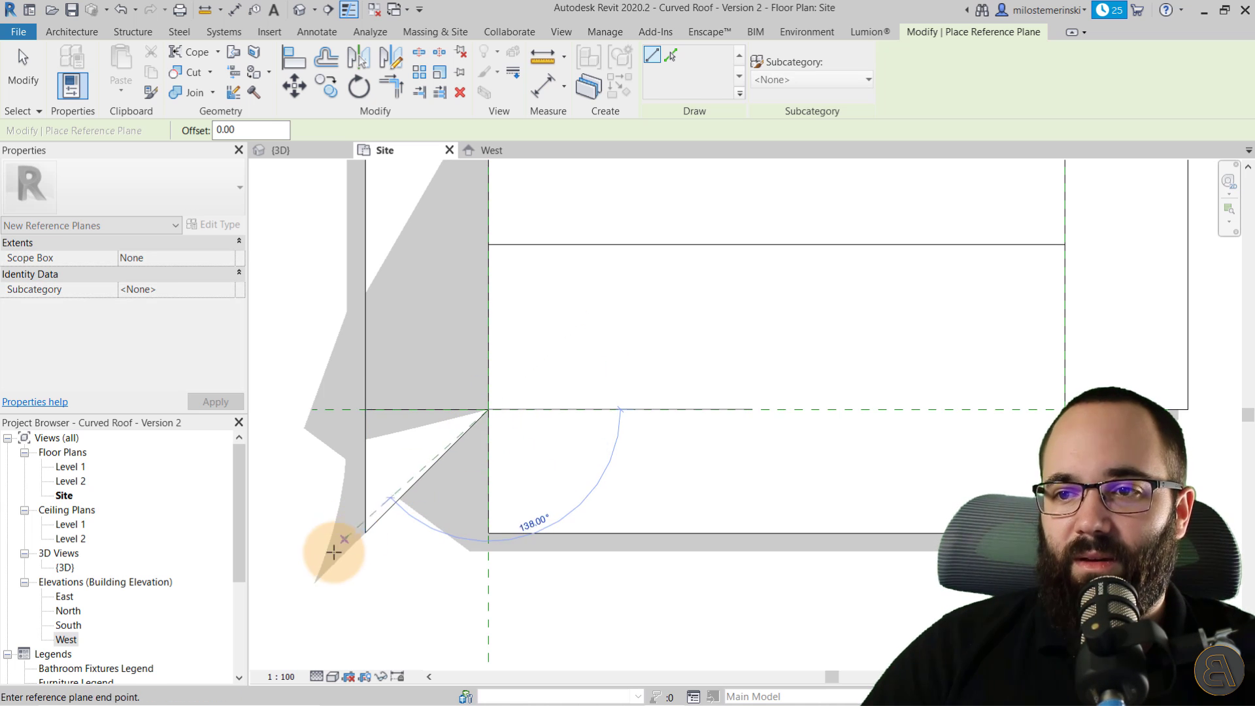
pyautogui.click(320, 578)
pyautogui.press('Escape')
pyautogui.press('Escape')
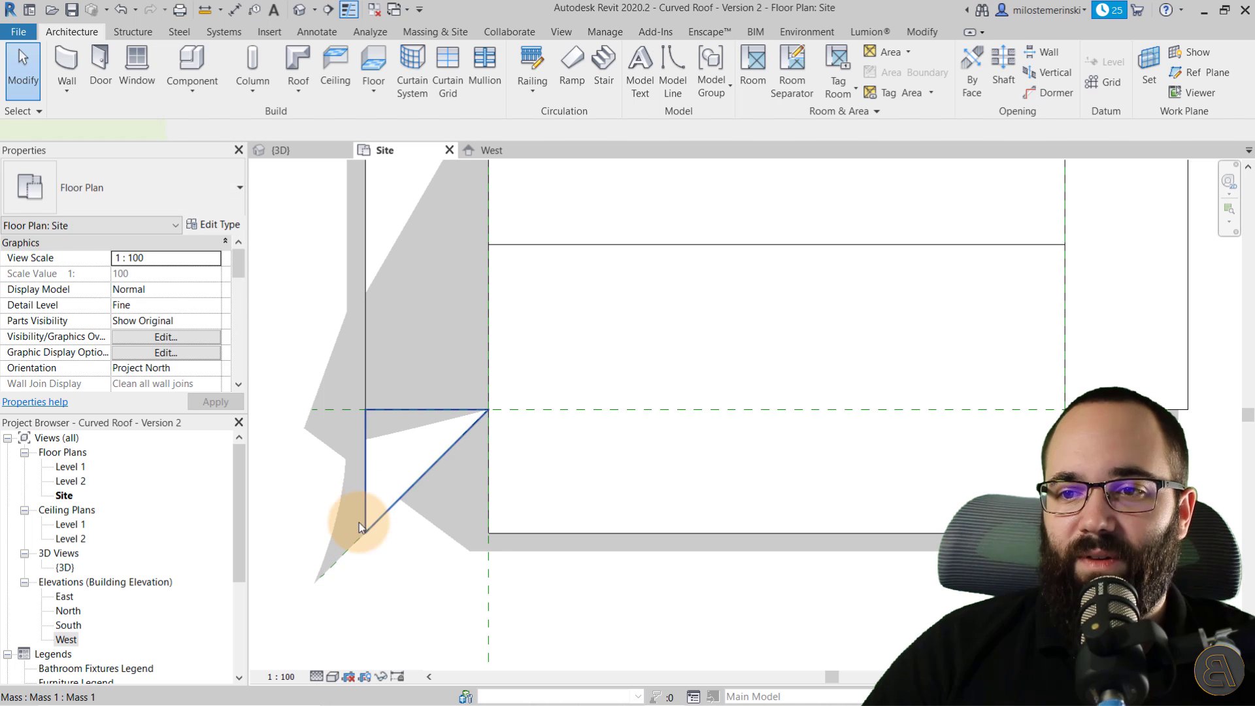
# Step: Mirror a copy of the triangular corner mass about the diagonal reference plane and inspect the curved corner in 3D
pyautogui.click(404, 568)
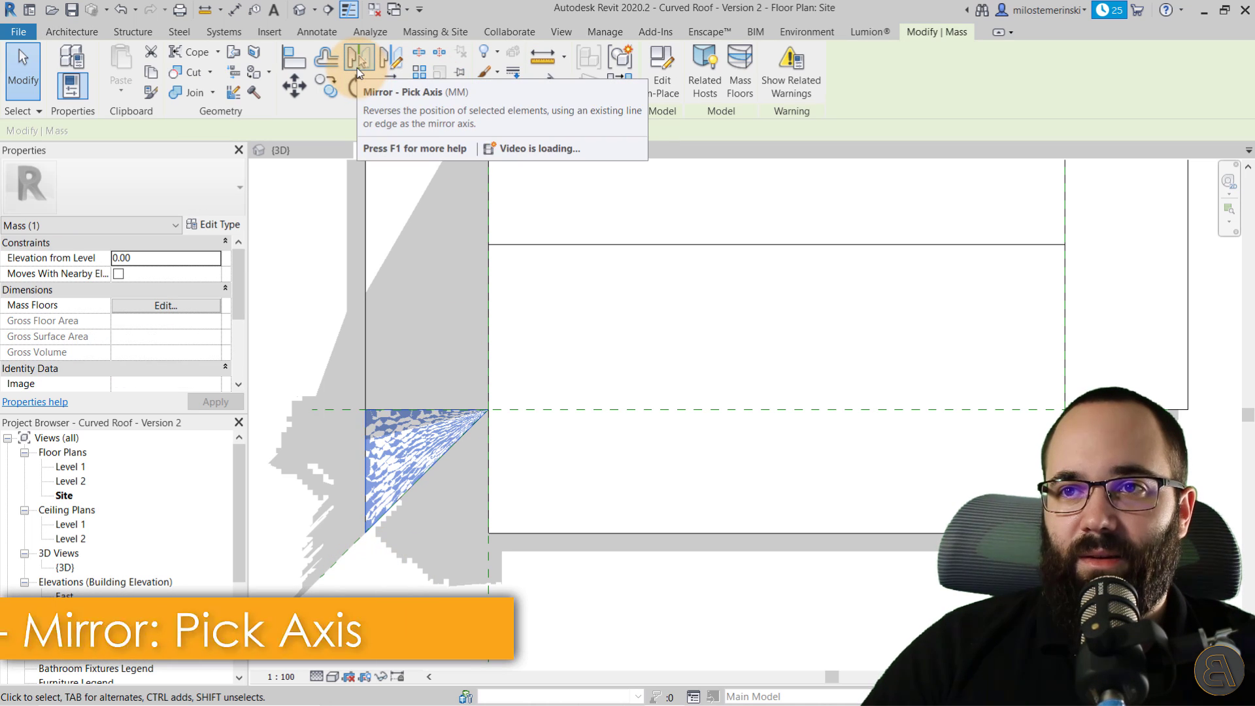
pyautogui.click(357, 68)
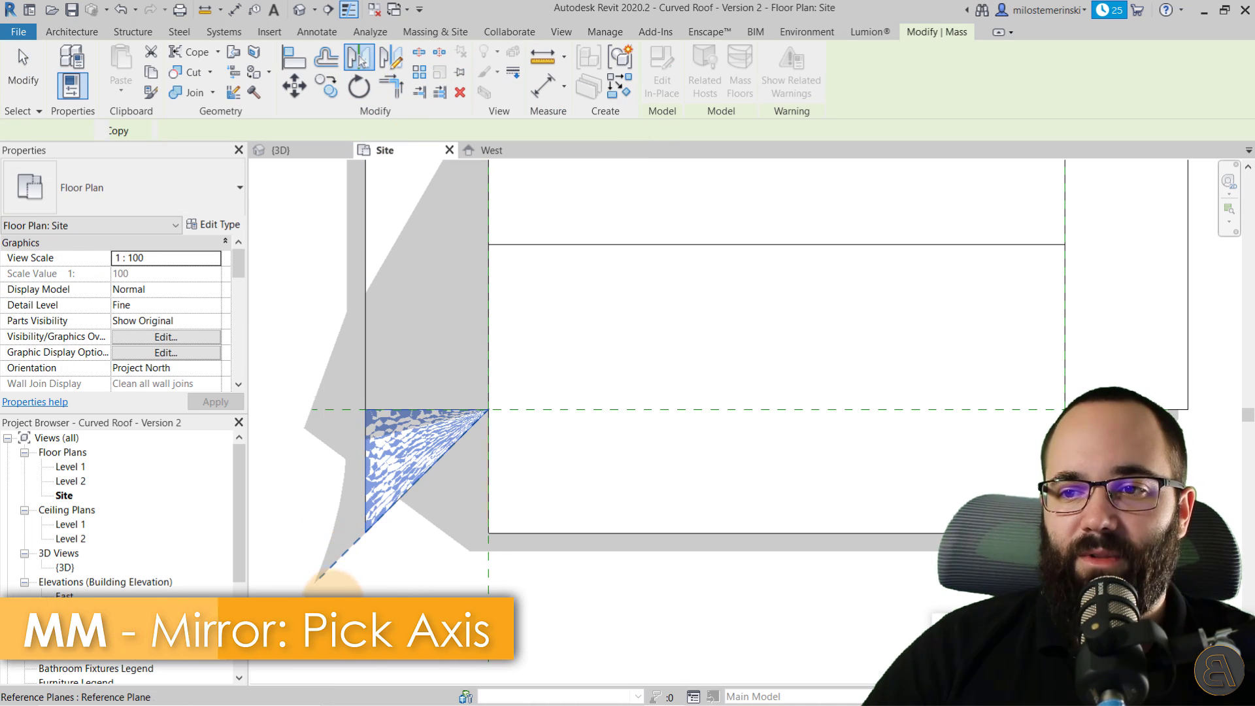
pyautogui.click(335, 562)
pyautogui.click(425, 533)
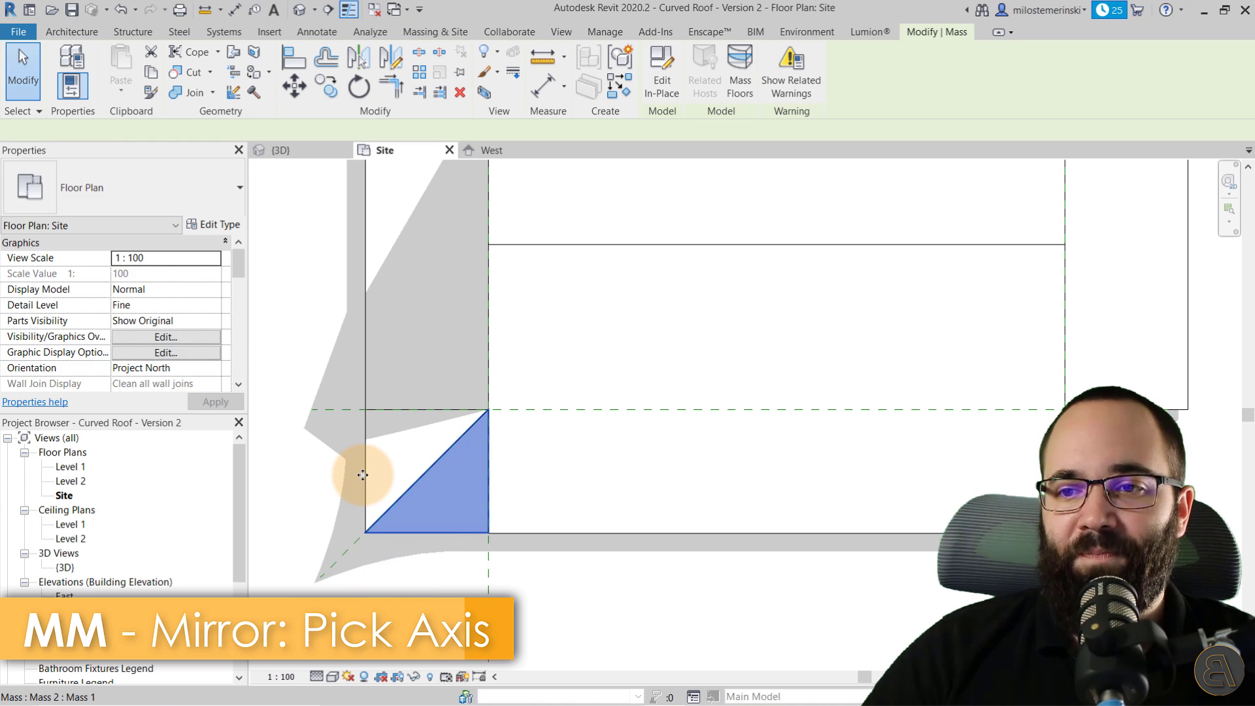
pyautogui.click(339, 147)
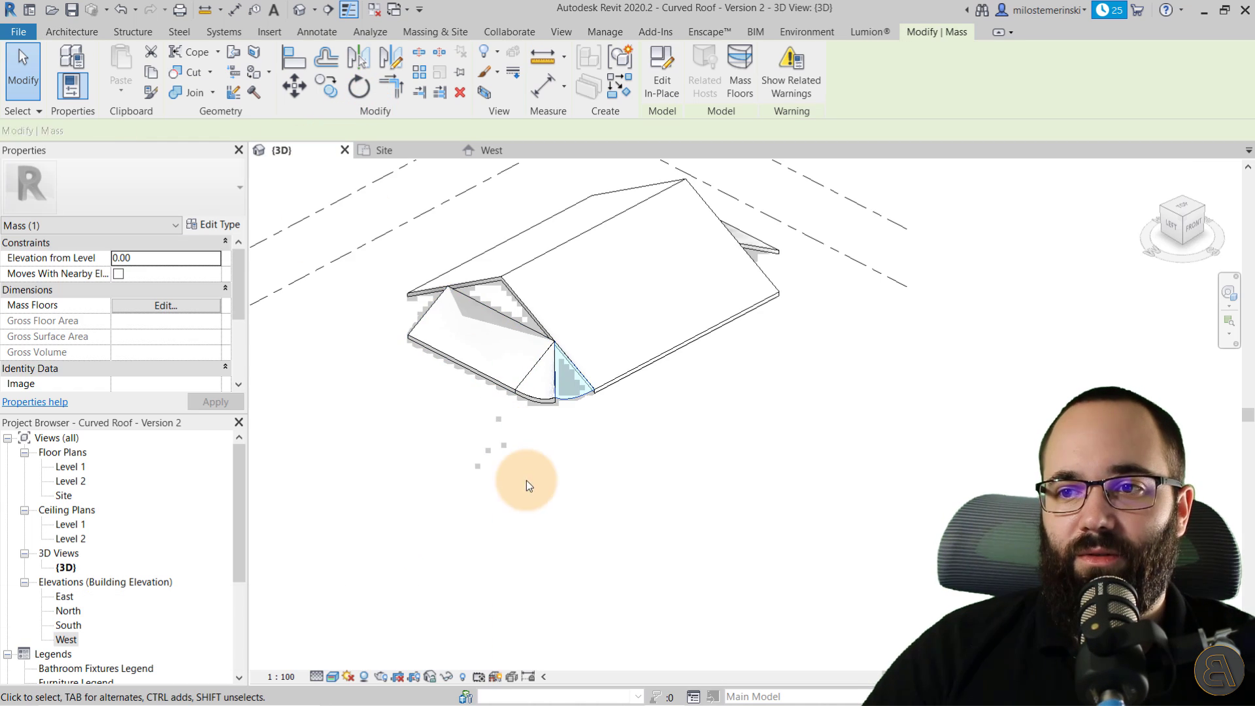
pyautogui.keyDown('shift'); pyautogui.moveTo(523, 480); pyautogui.dragTo(560, 361, button='middle'); pyautogui.keyUp('shift')
pyautogui.scroll(3, 564, 396)
pyautogui.click(563, 418)
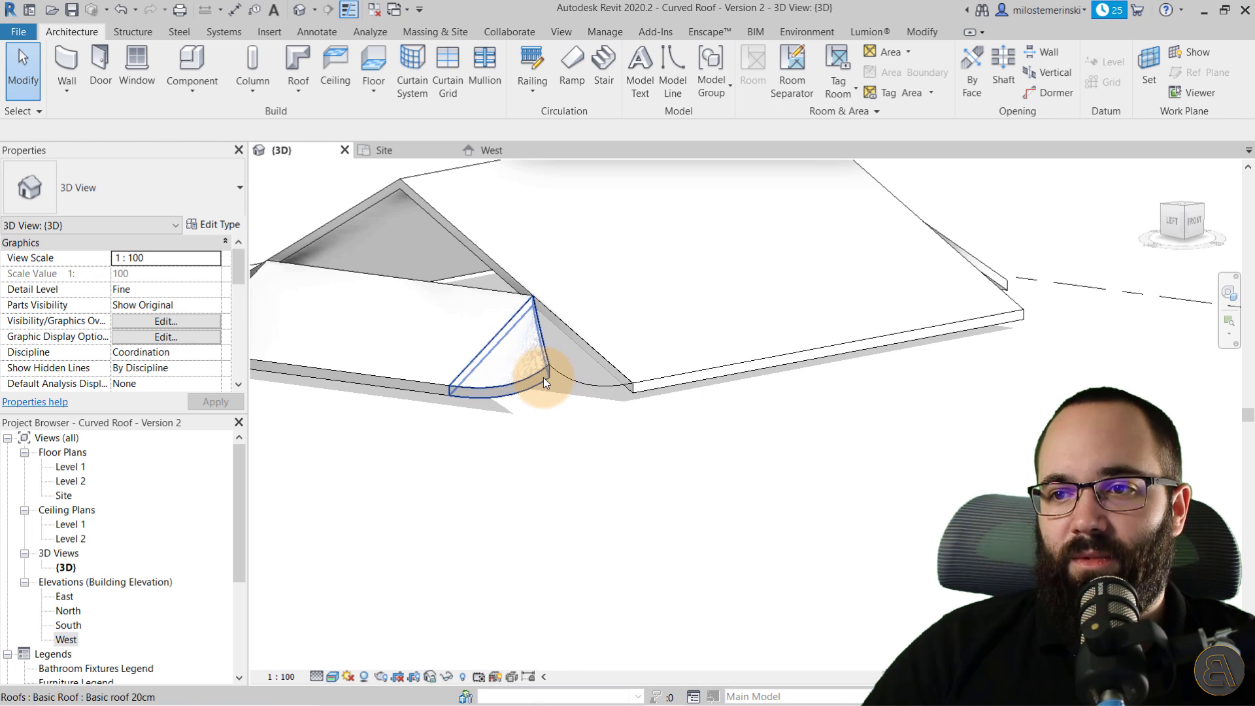
pyautogui.scroll(3, 558, 371)
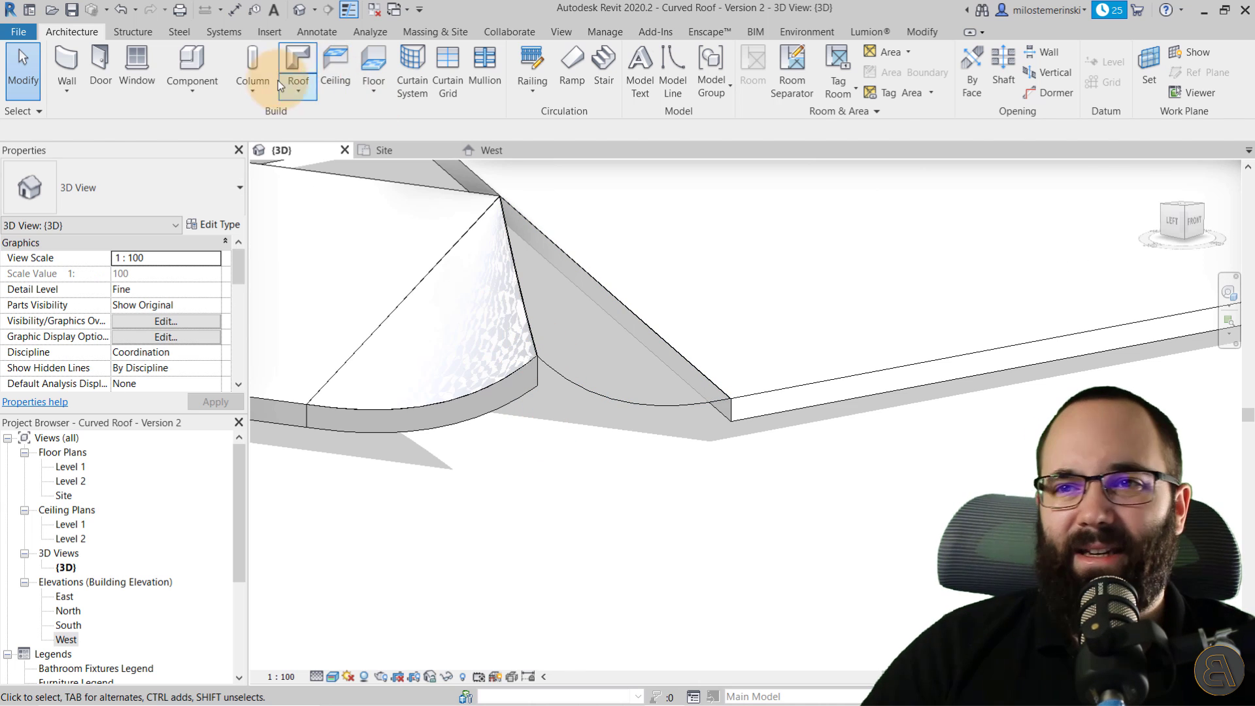
pyautogui.click(302, 63)
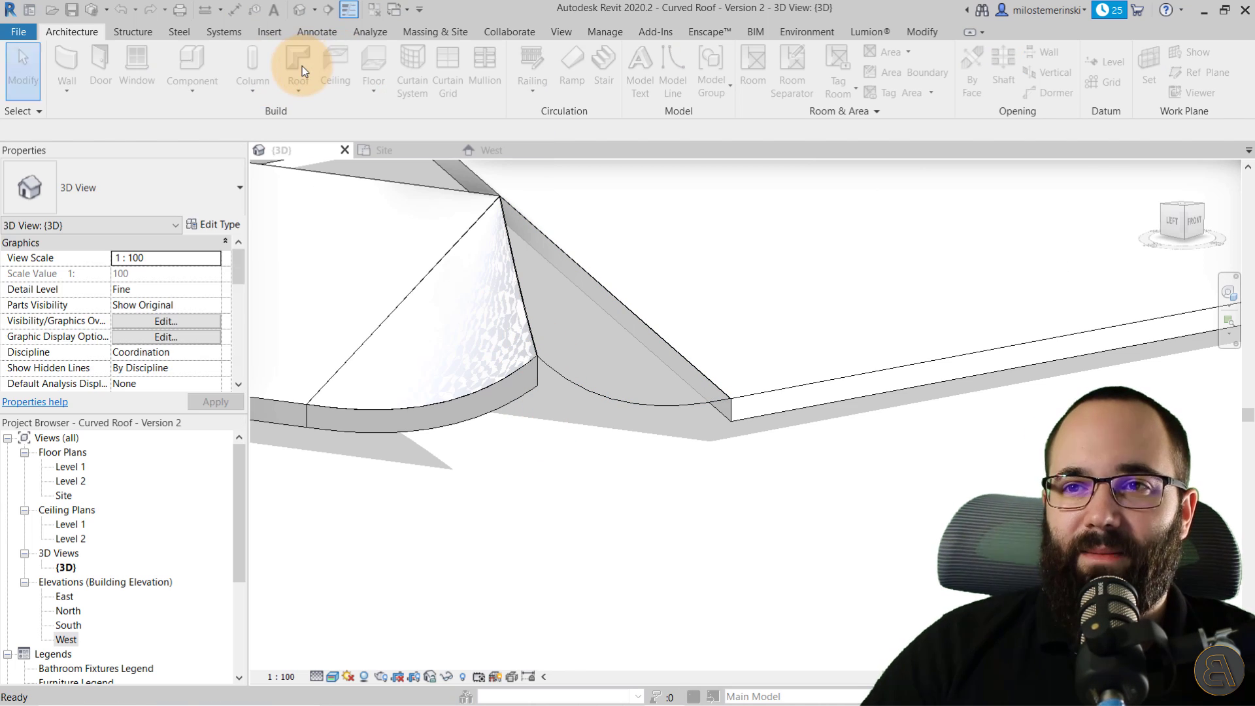
pyautogui.click(452, 36)
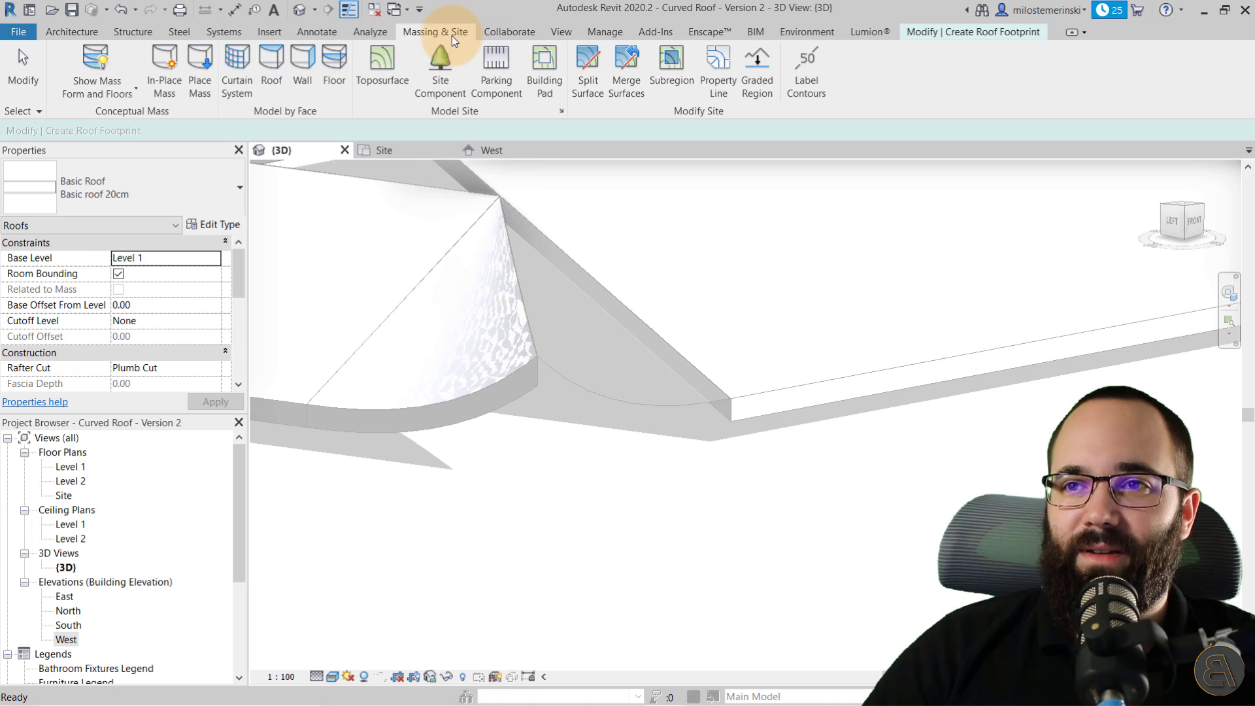
pyautogui.click(943, 33)
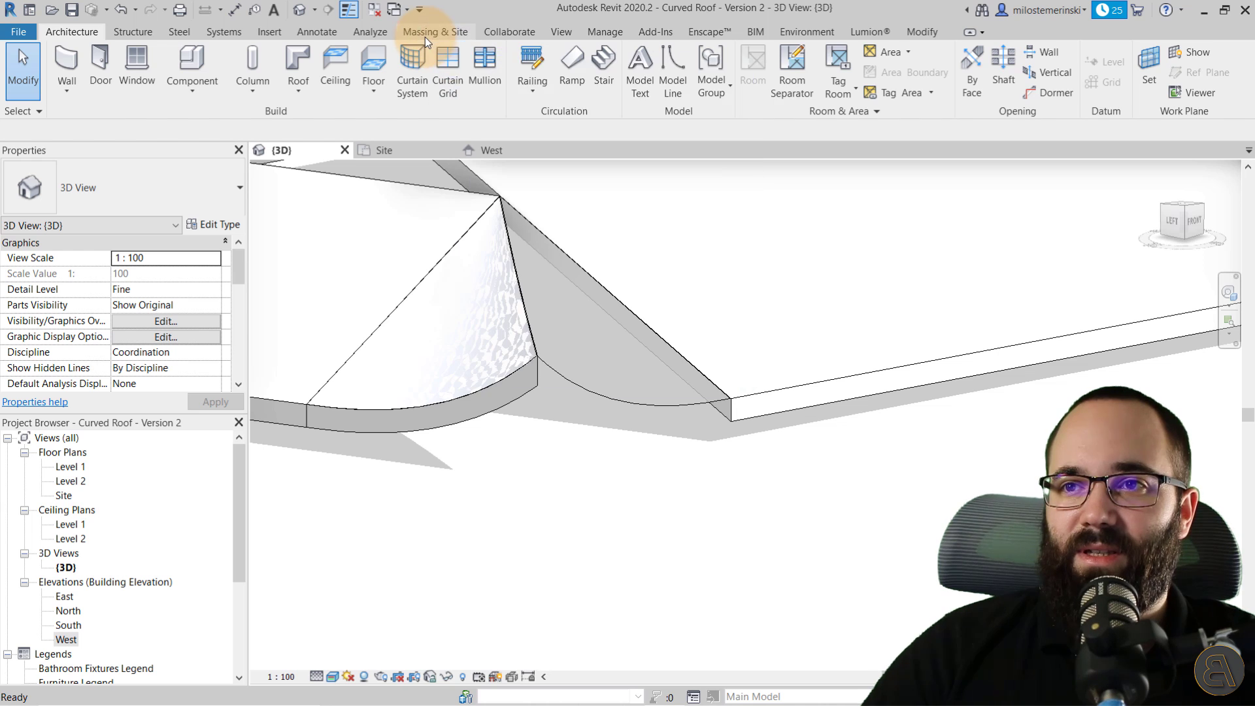
# Step: Create a Basic roof 20cm roof by face on the mirrored corner mass
pyautogui.click(426, 34)
pyautogui.click(277, 78)
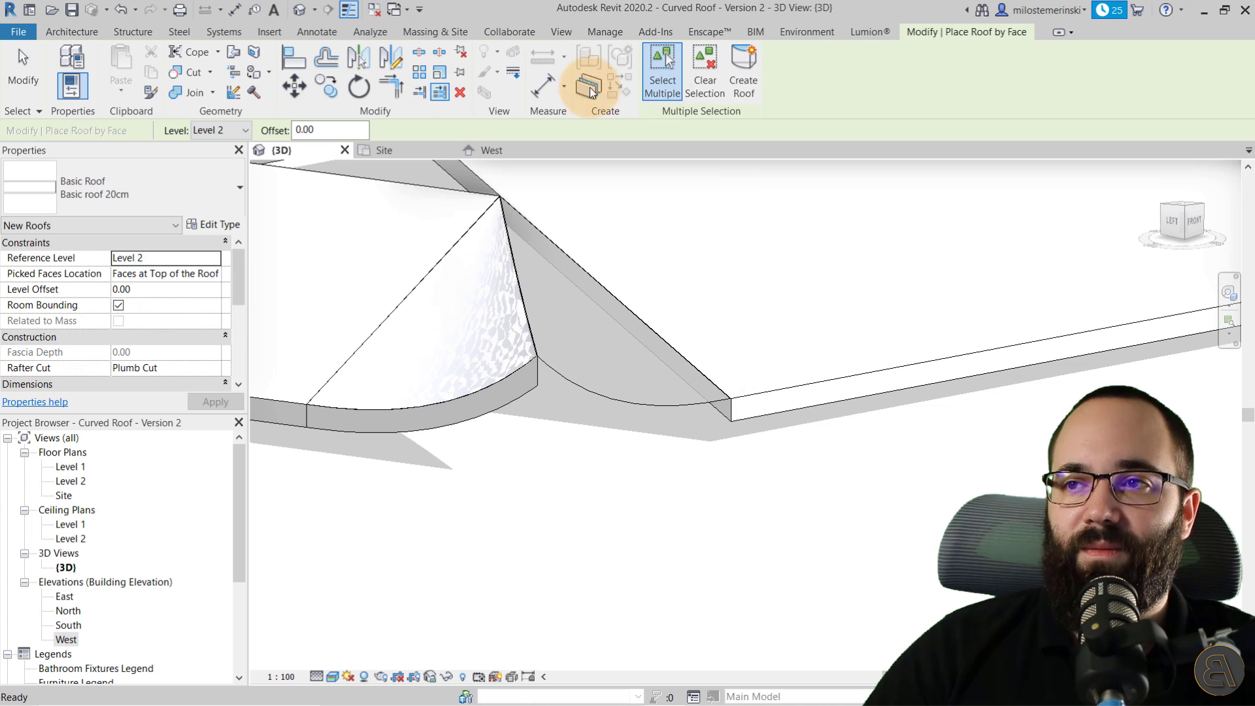
pyautogui.click(583, 386)
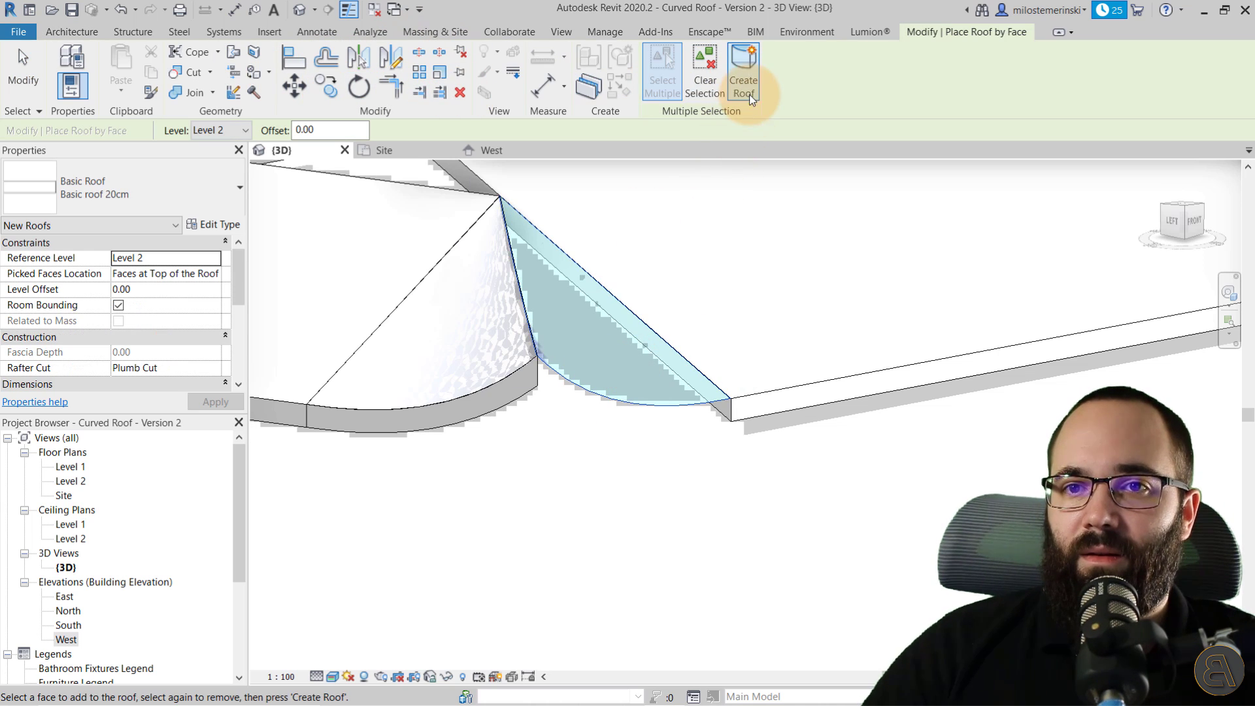
pyautogui.press('Escape')
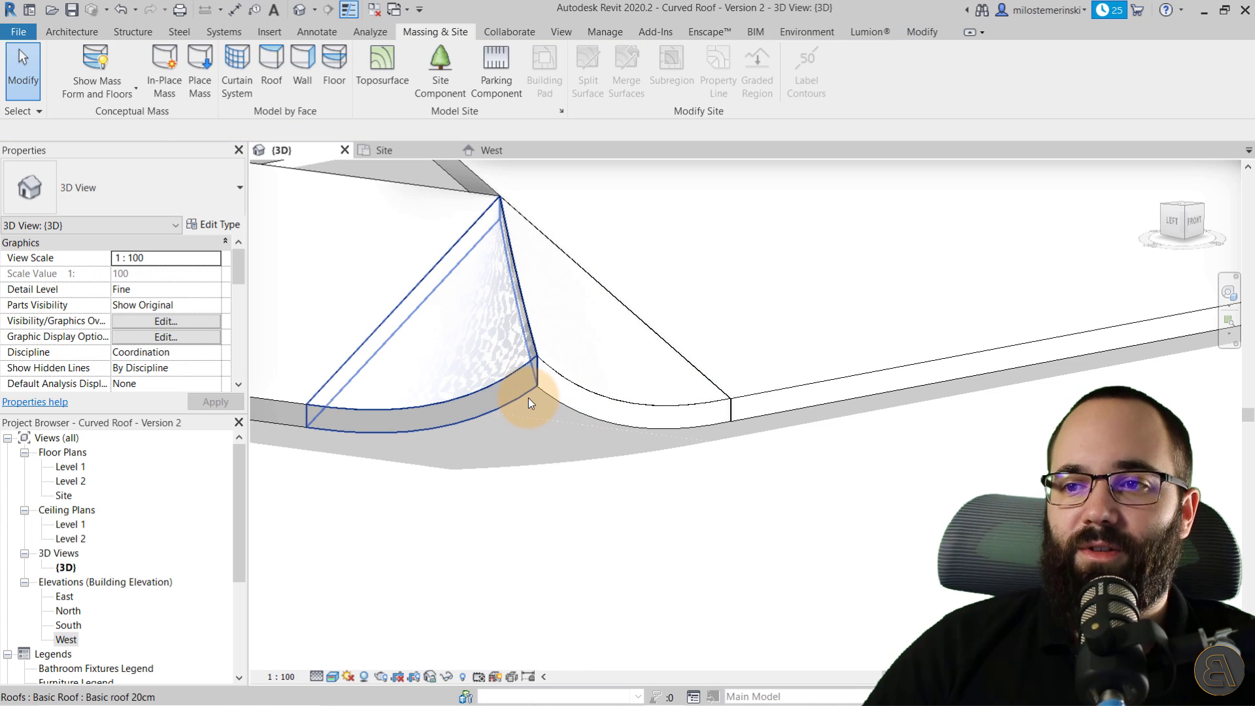
# Step: Mirror copies of both curved corner roofs to the opposite hip end in the Site plan about a vertical axis drawn through the main roof's midpoint
pyautogui.click(528, 397)
pyautogui.moveTo(558, 433); pyautogui.dragTo(523, 416)
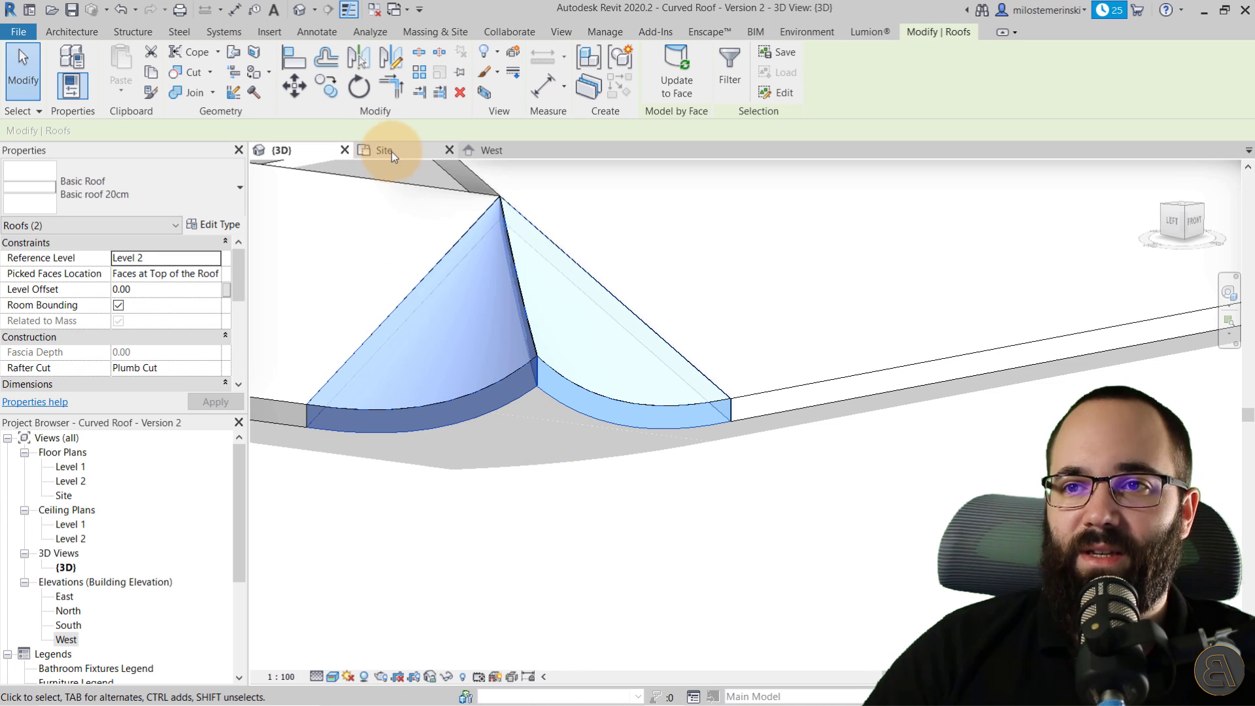
pyautogui.click(421, 153)
pyautogui.scroll(-3, 347, 542)
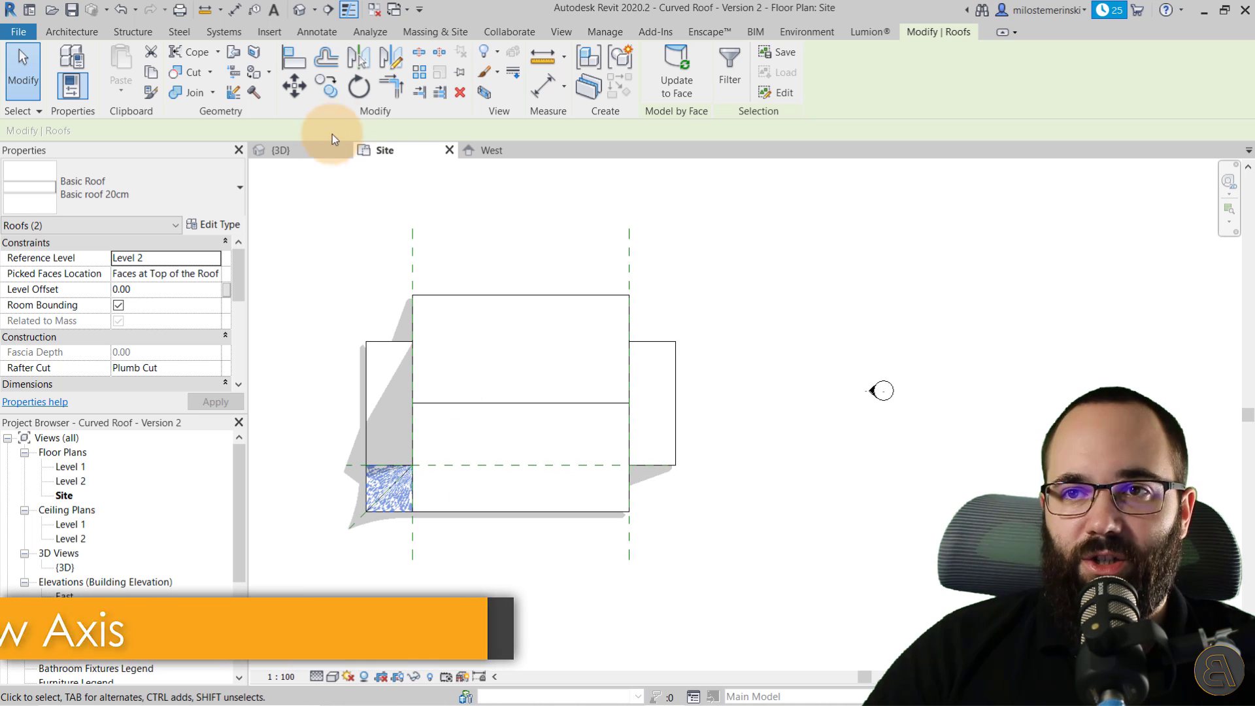
pyautogui.click(385, 62)
pyautogui.click(517, 295)
pyautogui.click(517, 215)
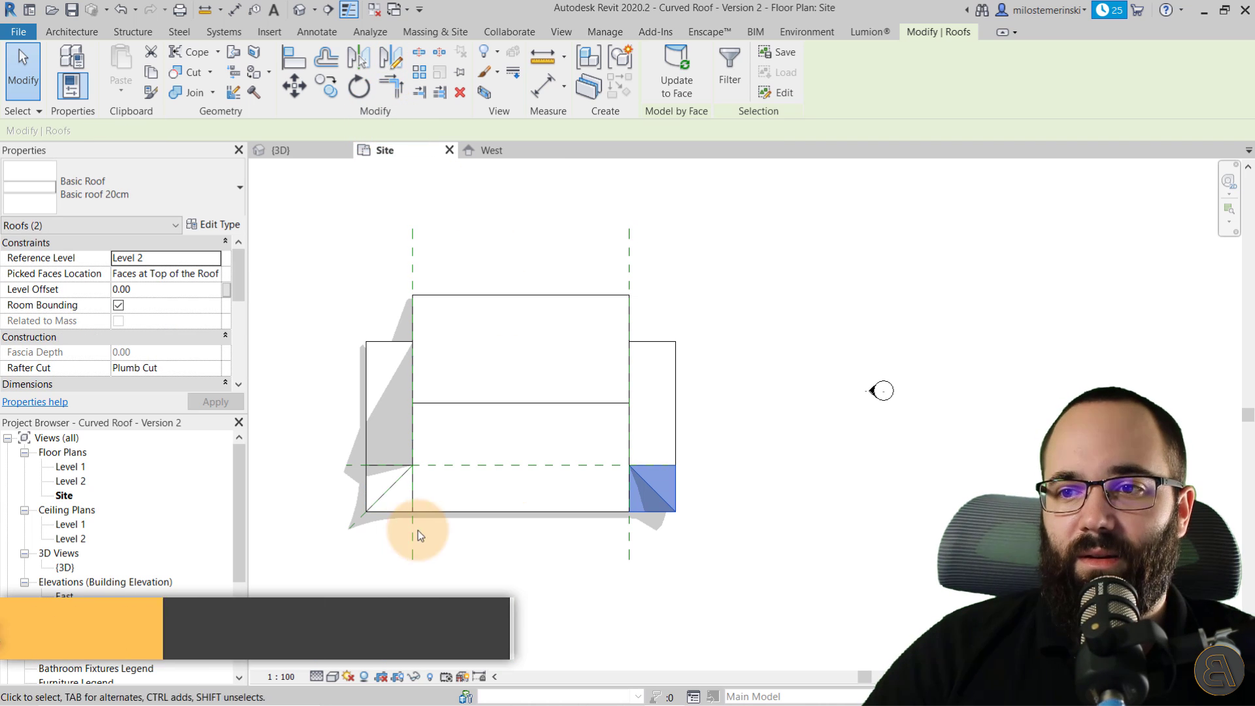
pyautogui.click(314, 156)
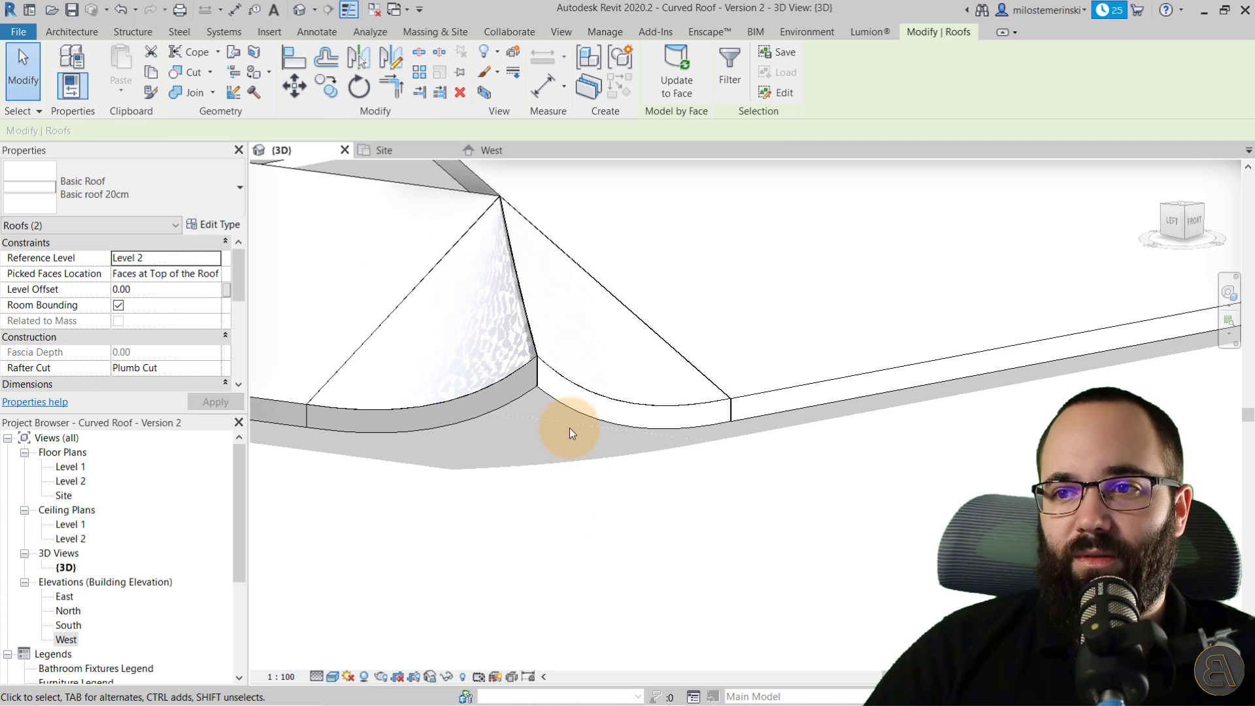
# Step: Mirror copies of all four curved corner roof pieces in the Site plan about a horizontal axis drawn along the main roof's ridge
pyautogui.keyDown('ctrl'); pyautogui.click(500, 406); pyautogui.keyUp('ctrl')
pyautogui.scroll(-5, 457, 445)
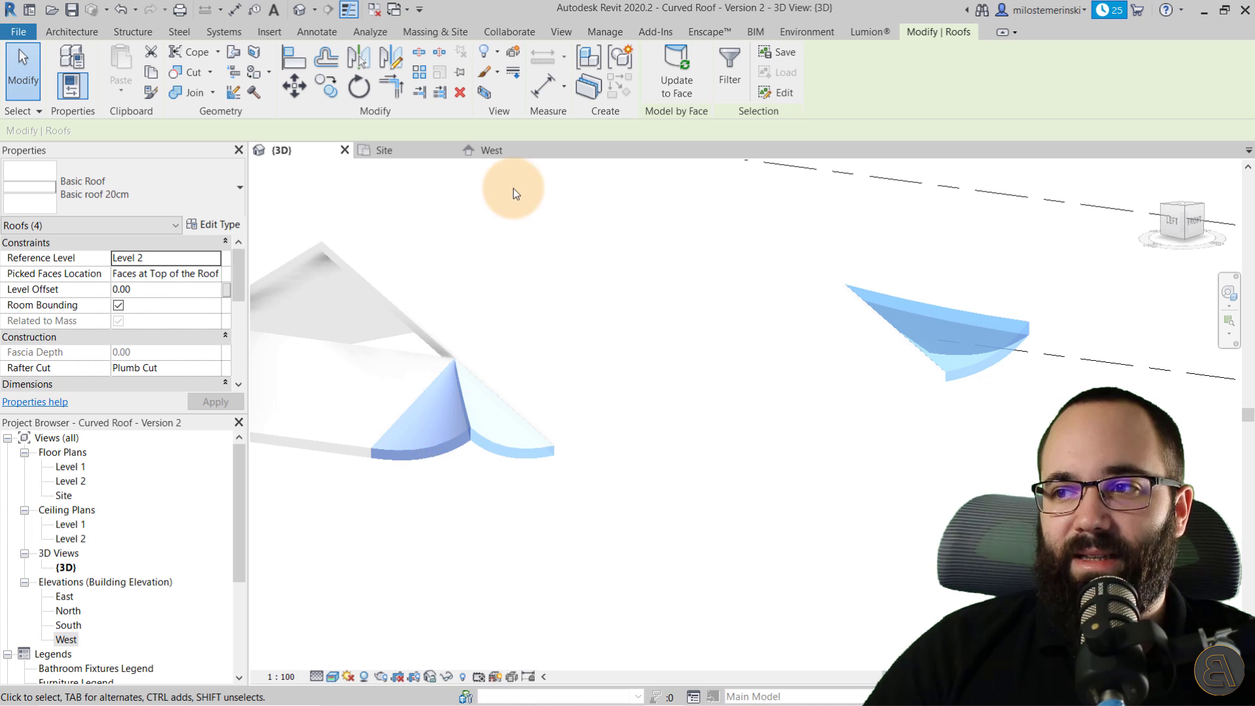
pyautogui.click(384, 152)
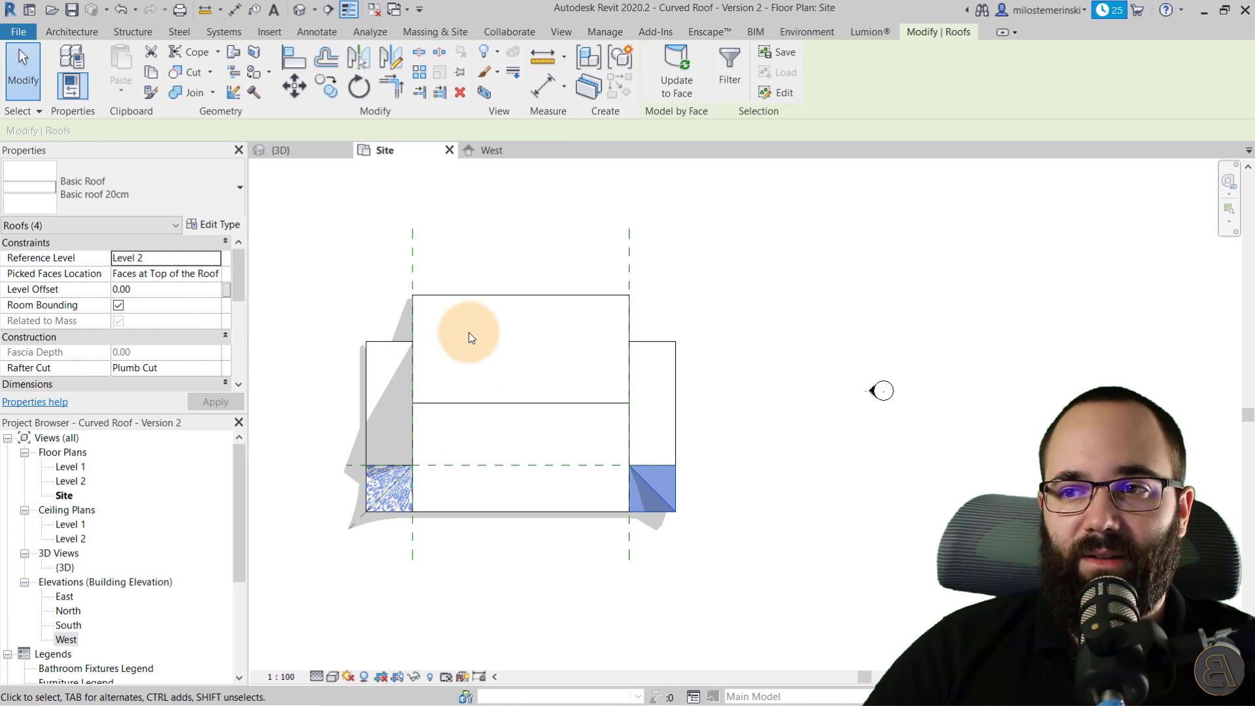
pyautogui.click(385, 62)
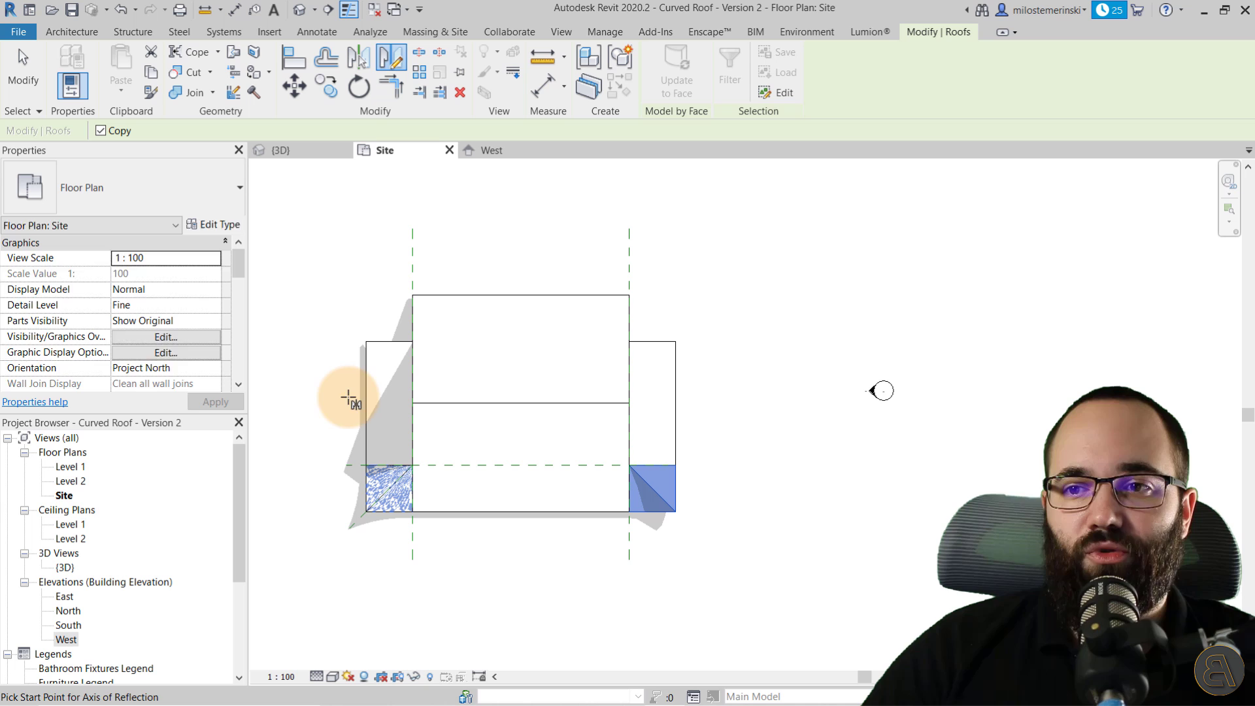
pyautogui.click(314, 410)
pyautogui.click(333, 359)
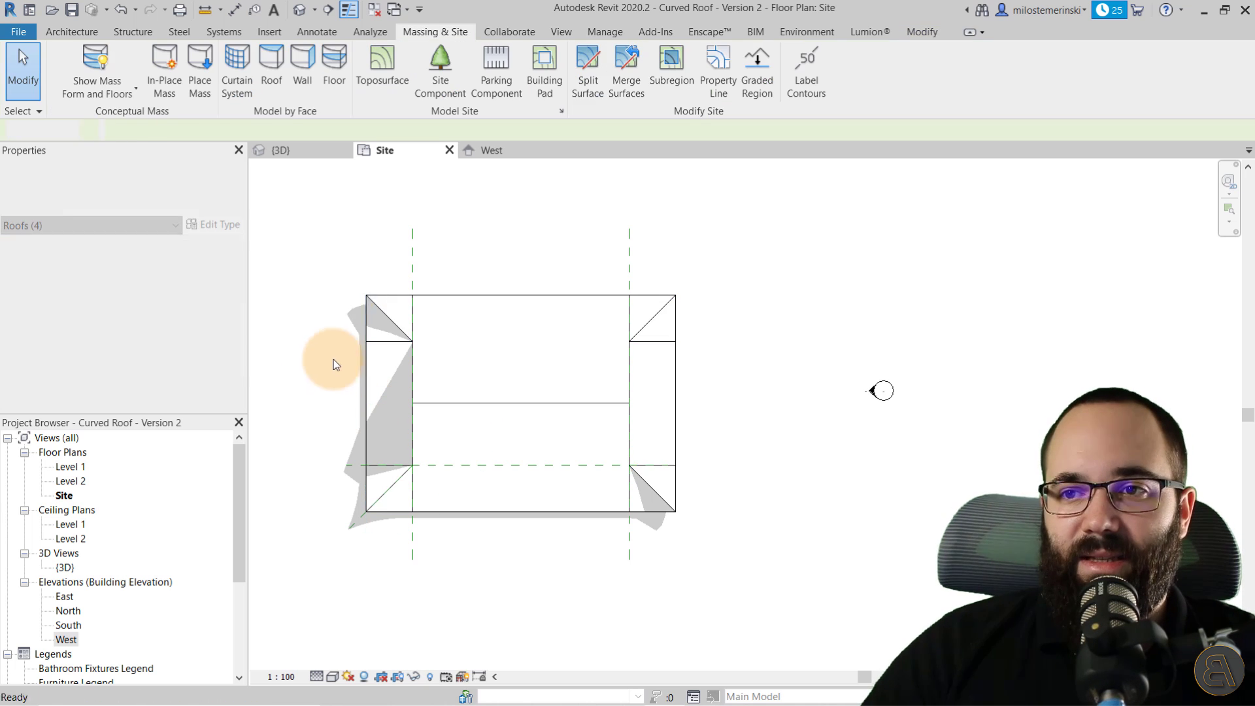
# Step: Examine the mirrored curved corners and their joints with the main roof in the 3D view from several sides
pyautogui.click(300, 154)
pyautogui.keyDown('shift'); pyautogui.moveTo(406, 460); pyautogui.dragTo(707, 603, button='middle'); pyautogui.keyUp('shift')
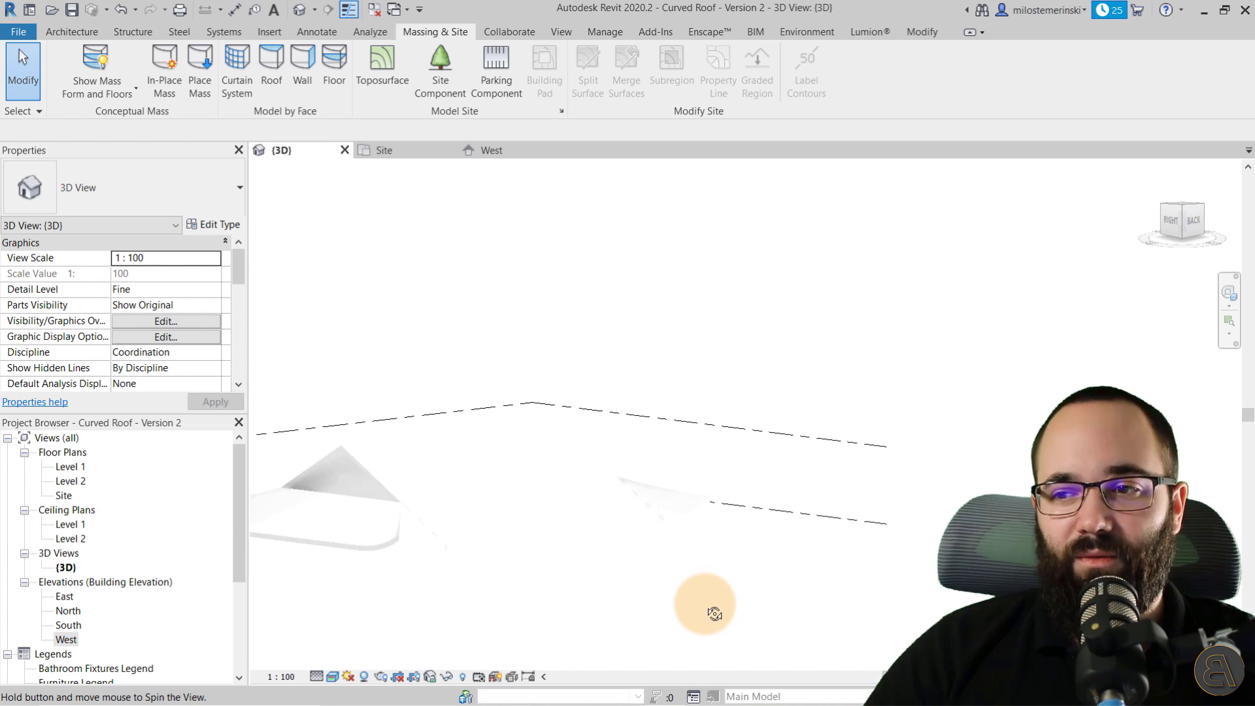
pyautogui.scroll(3, 654, 522)
pyautogui.scroll(5, 657, 516)
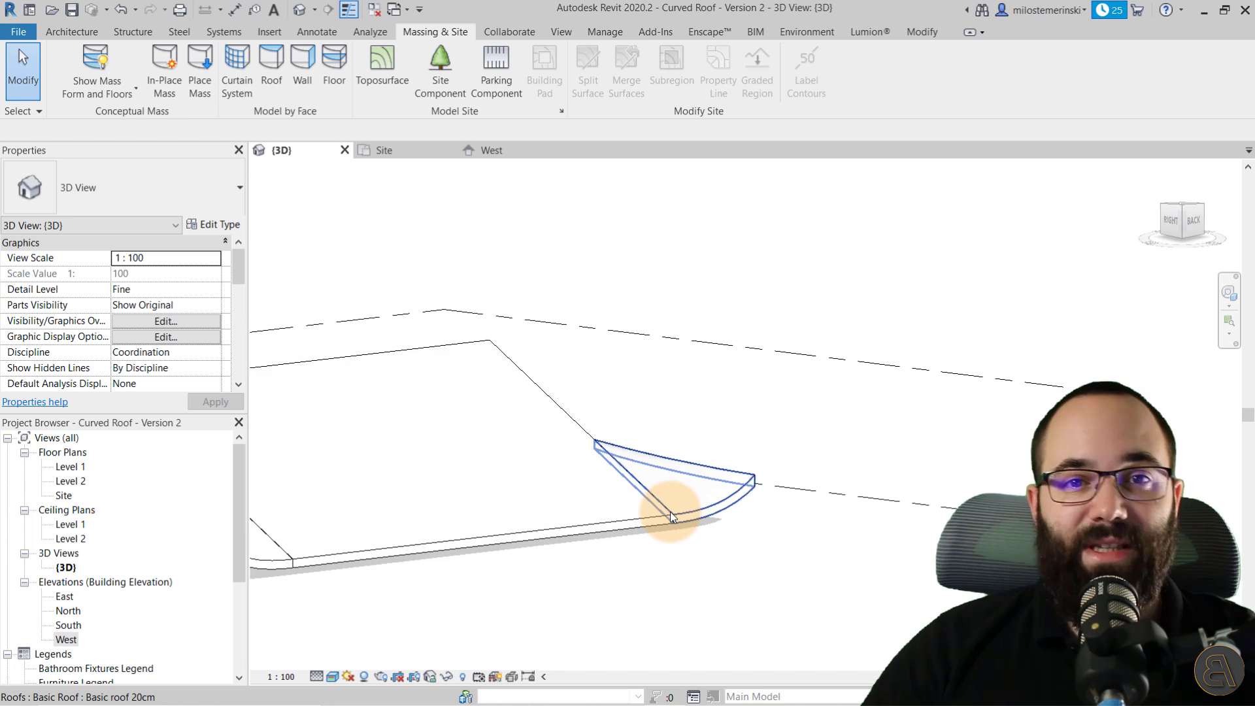
pyautogui.scroll(4, 727, 512)
pyautogui.scroll(-7, 729, 444)
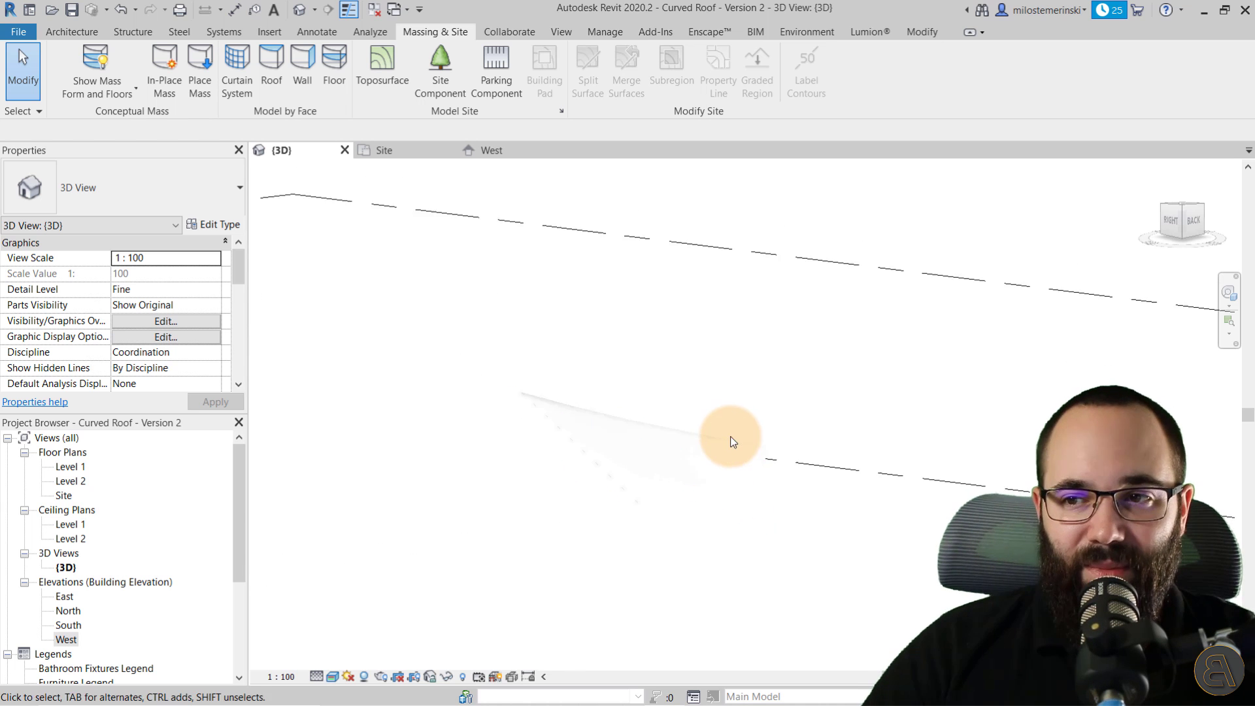
pyautogui.keyDown('shift'); pyautogui.moveTo(563, 589); pyautogui.dragTo(509, 637, button='middle'); pyautogui.keyUp('shift')
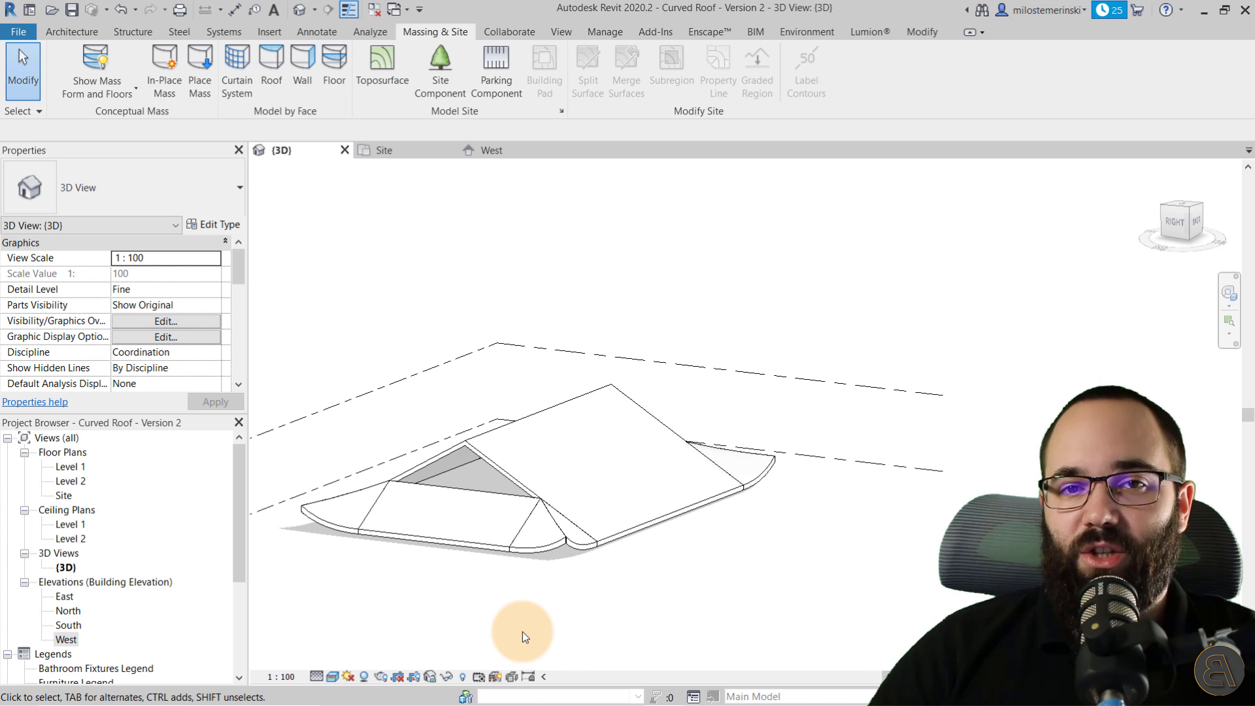
pyautogui.scroll(3, 563, 537)
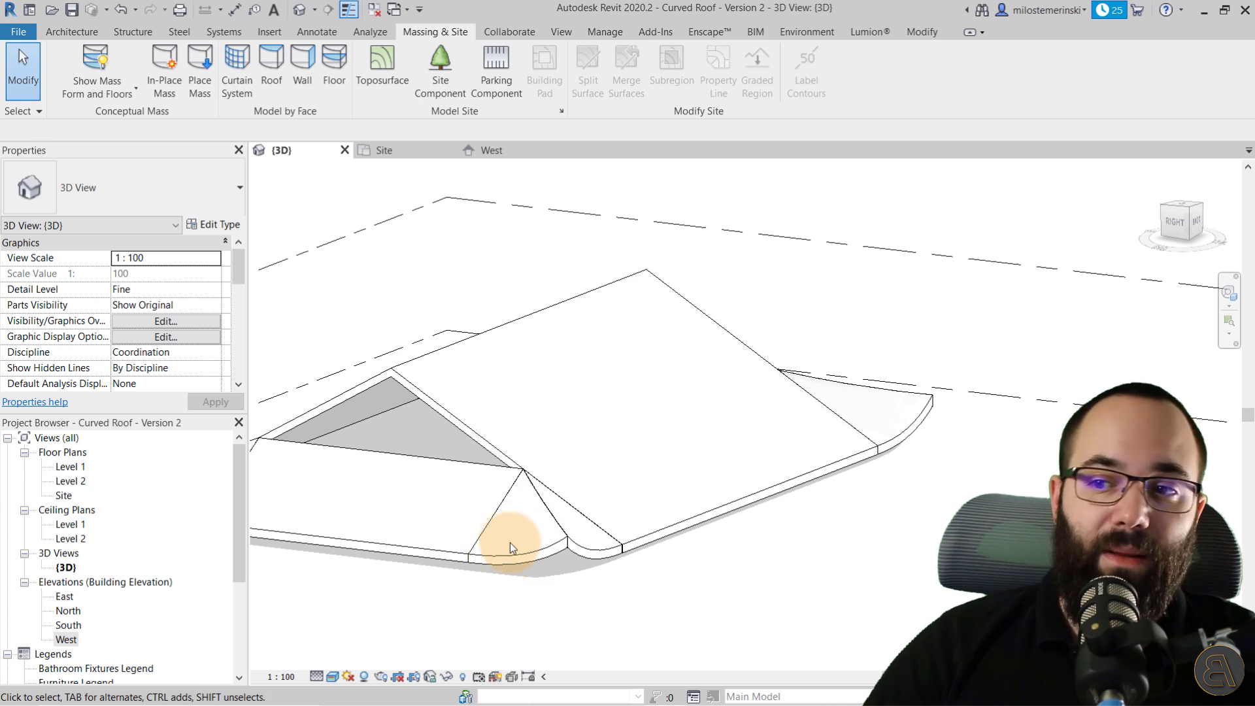